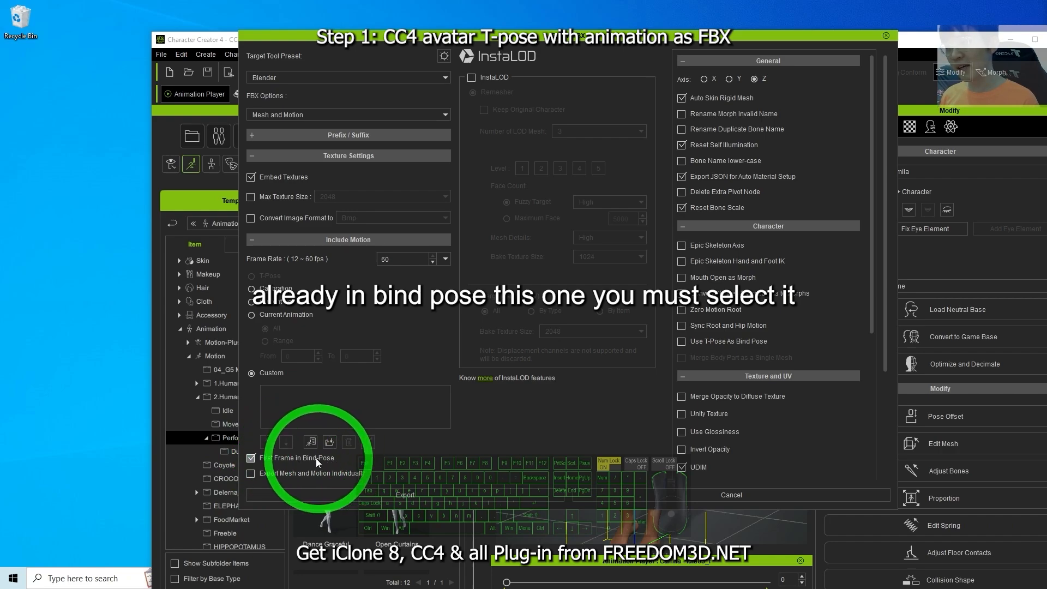
Step: Enable Use T-Pose As Bind Pose in the character options of the FBX export settings
{"action": "double_click", "coordinate": [252, 459]}
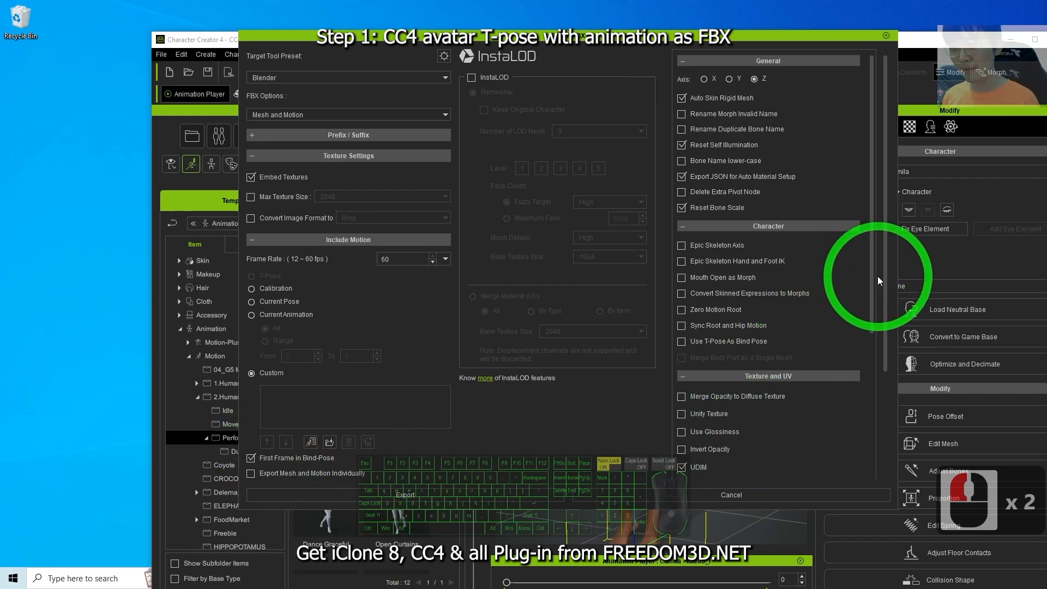
{"action": "left_click_drag", "start_coordinate": [878, 276], "coordinate": [871, 299]}
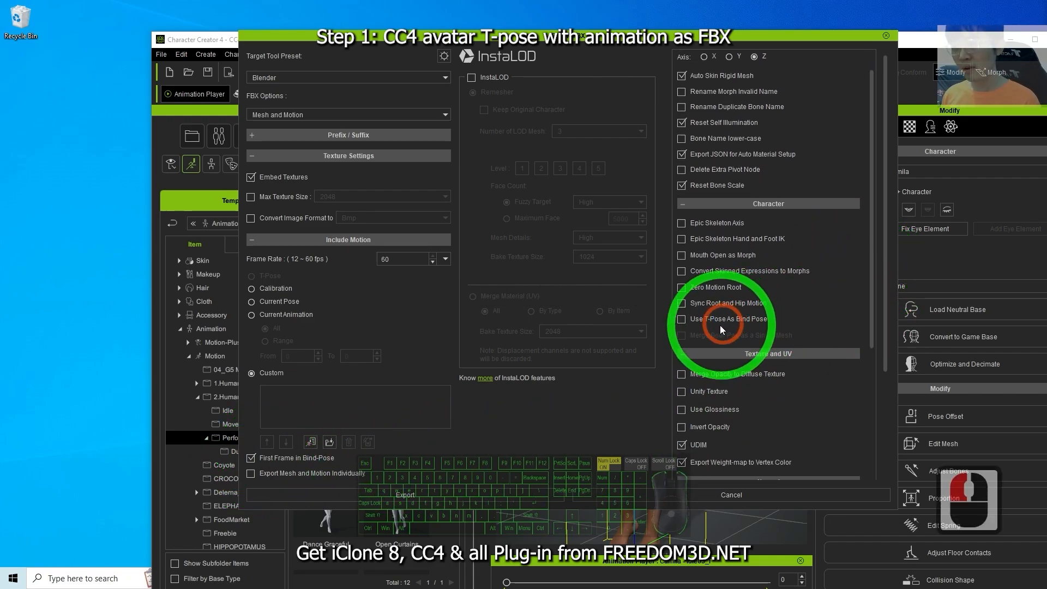
{"action": "left_click", "coordinate": [680, 320]}
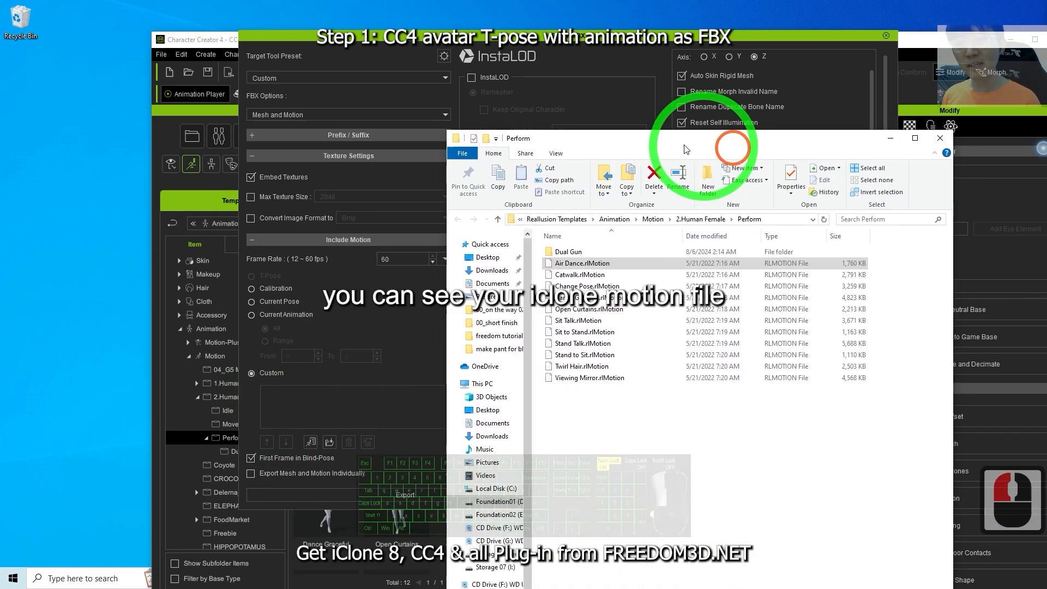
Step: Copy the path of the Perform folder containing Air Dance.rlMotion and move the file window out of the way
{"action": "left_click_drag", "start_coordinate": [701, 136], "coordinate": [631, 137]}
{"action": "left_click", "coordinate": [516, 261]}
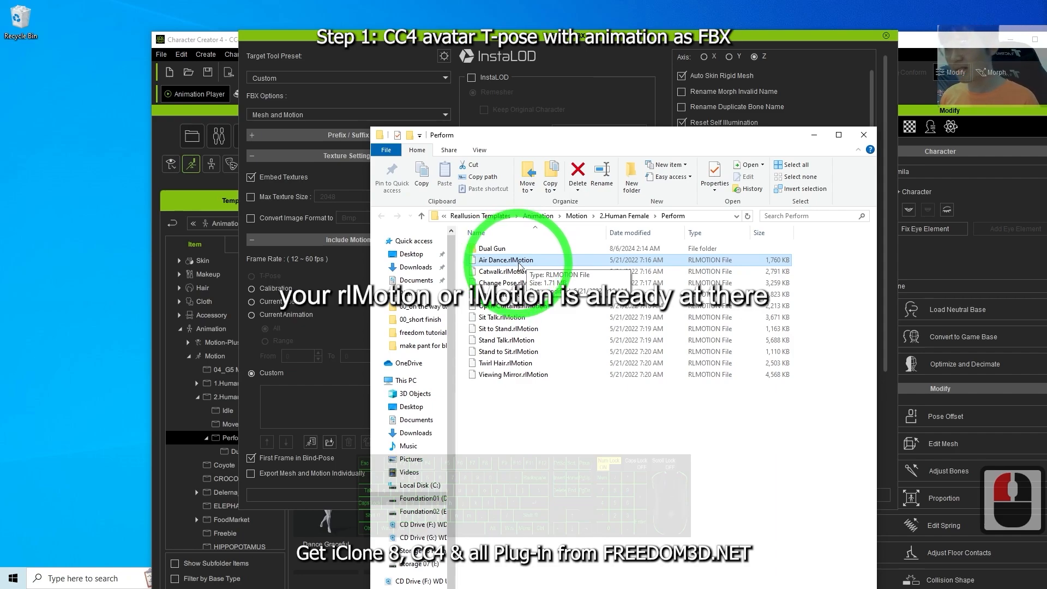
{"action": "left_click", "coordinate": [701, 216]}
{"action": "key", "text": "ctrl+c"}
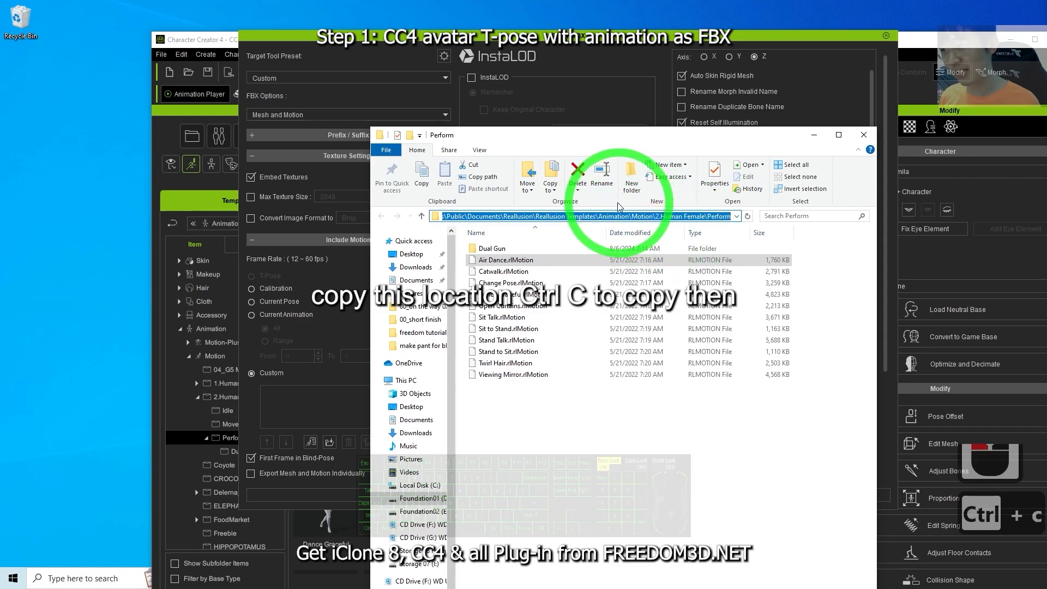
{"action": "left_click_drag", "start_coordinate": [657, 140], "coordinate": [1046, 117]}
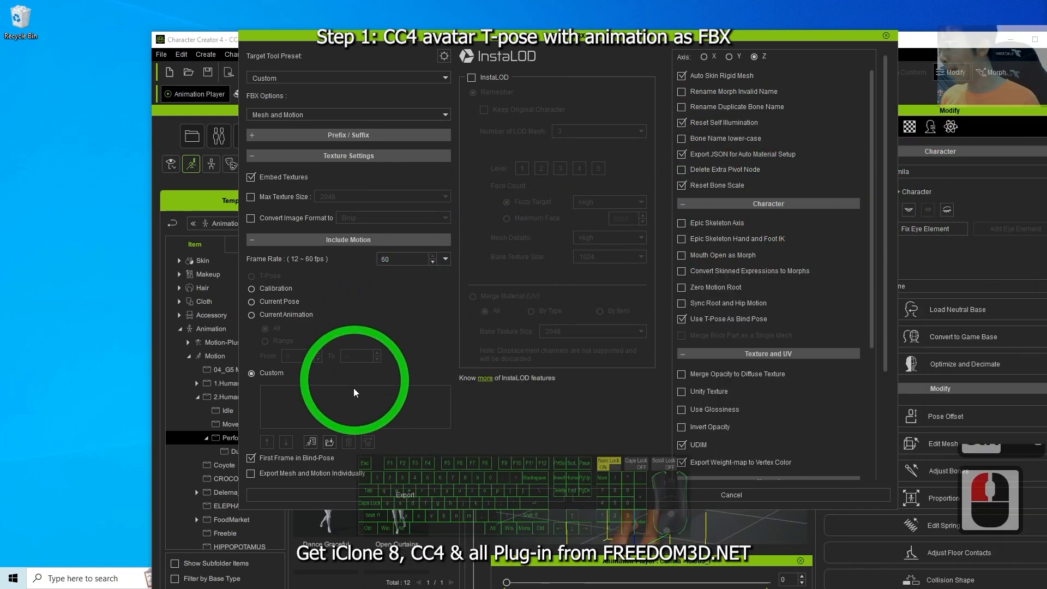
Step: Load Air Dance.rlMotion from the copied folder path as the custom motion for the export
{"action": "left_click", "coordinate": [330, 443]}
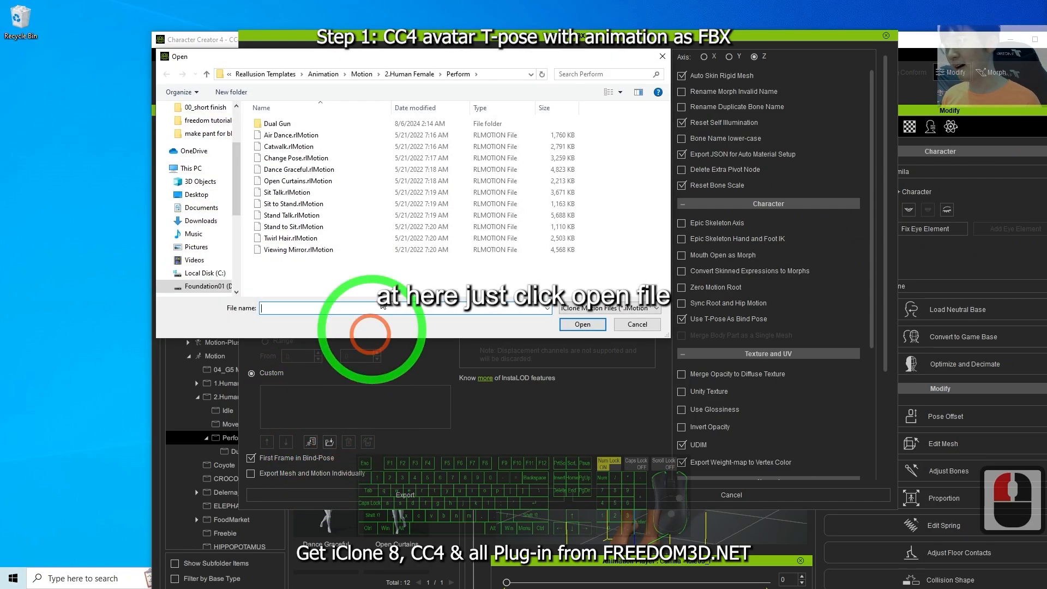
{"action": "left_click", "coordinate": [485, 74]}
{"action": "key", "text": "ctrl+v"}
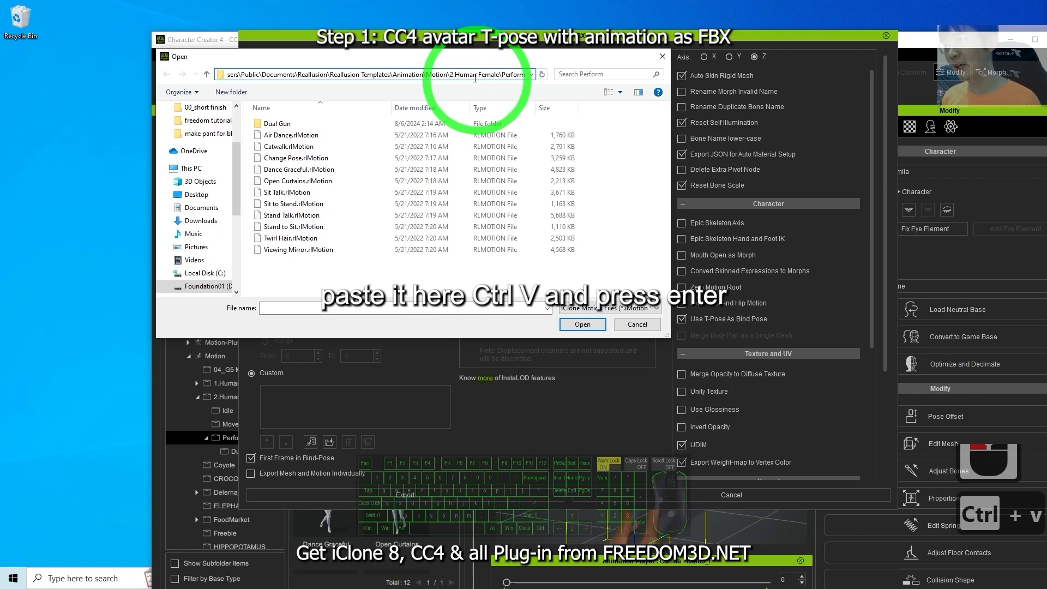
{"action": "key", "text": "Return"}
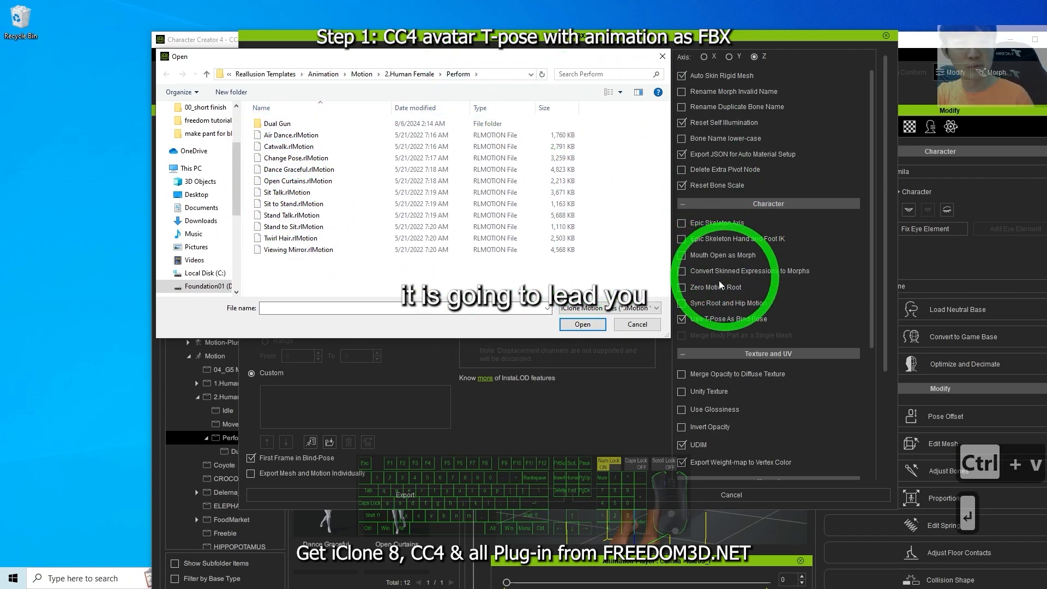
{"action": "left_click", "coordinate": [304, 136]}
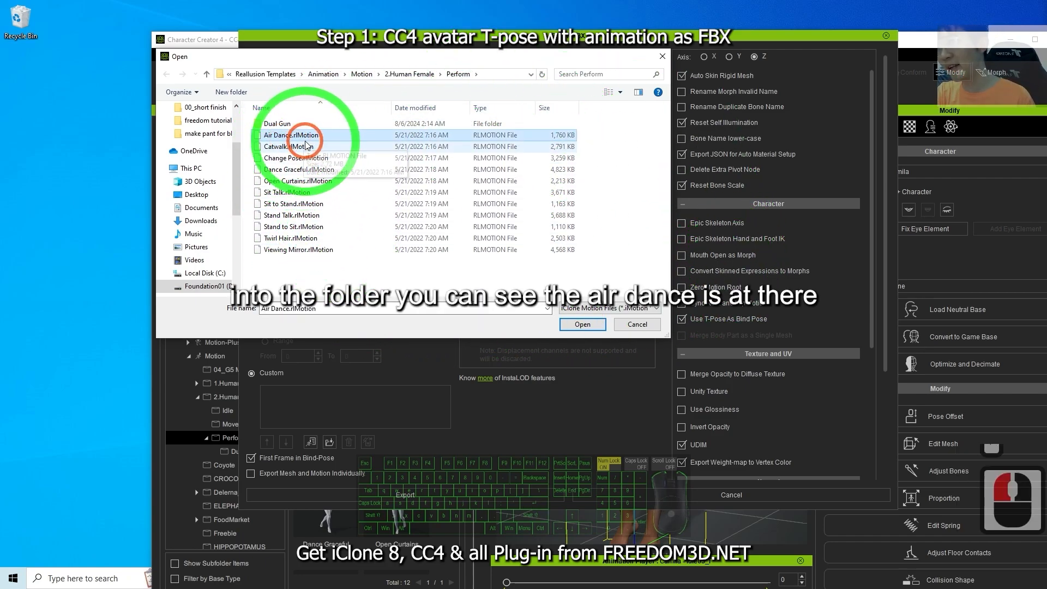
{"action": "double_click", "coordinate": [273, 138]}
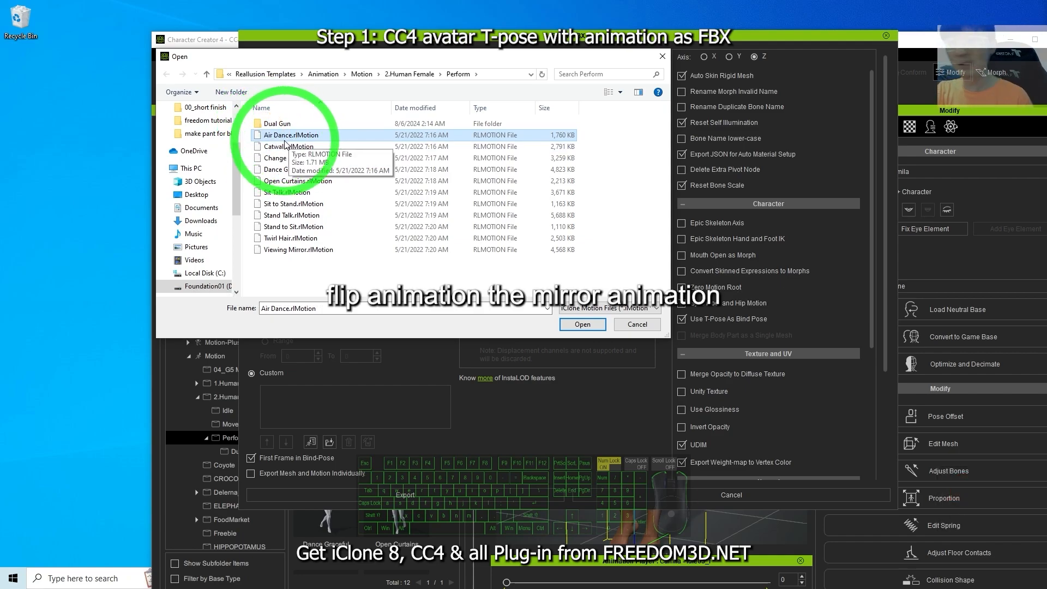
{"action": "double_click", "coordinate": [256, 137]}
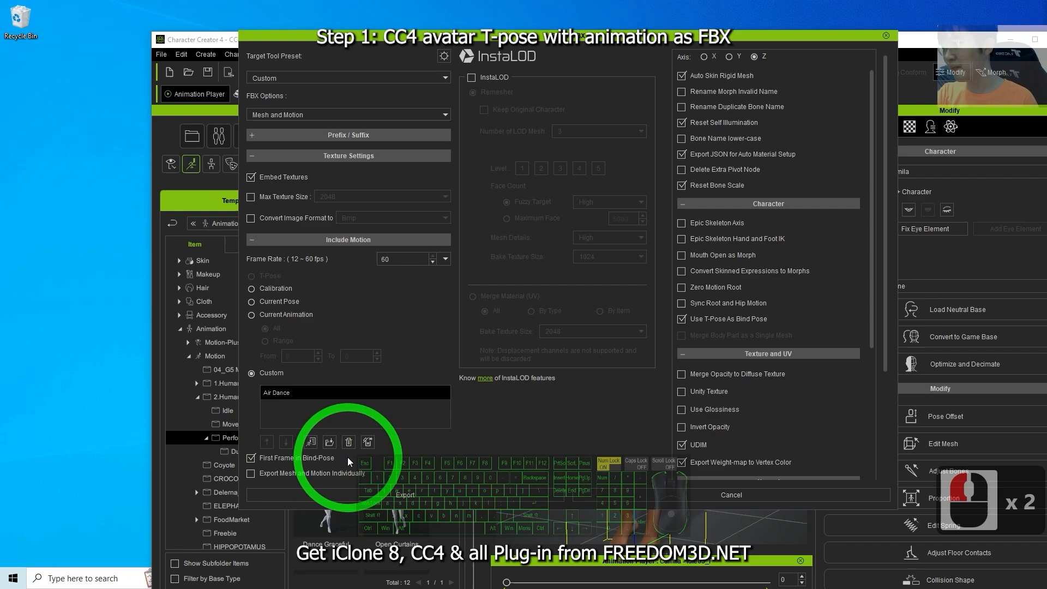
Step: Start the FBX export, accept the notice, and create a new desktop folder named "air dance"
{"action": "left_click", "coordinate": [394, 492]}
{"action": "left_click", "coordinate": [607, 369]}
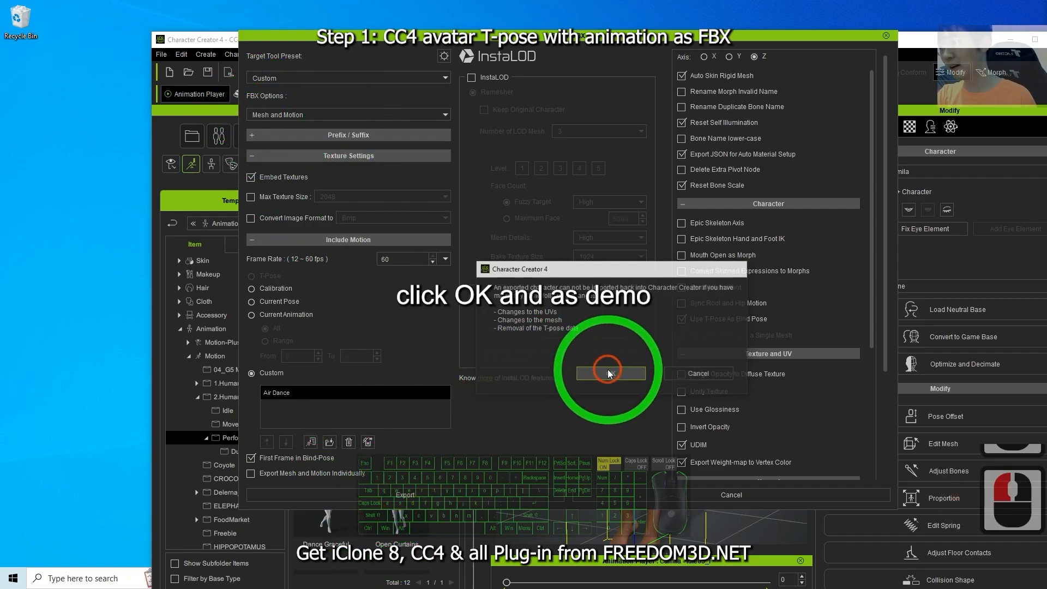
{"action": "right_click", "coordinate": [28, 102]}
{"action": "left_click", "coordinate": [87, 226]}
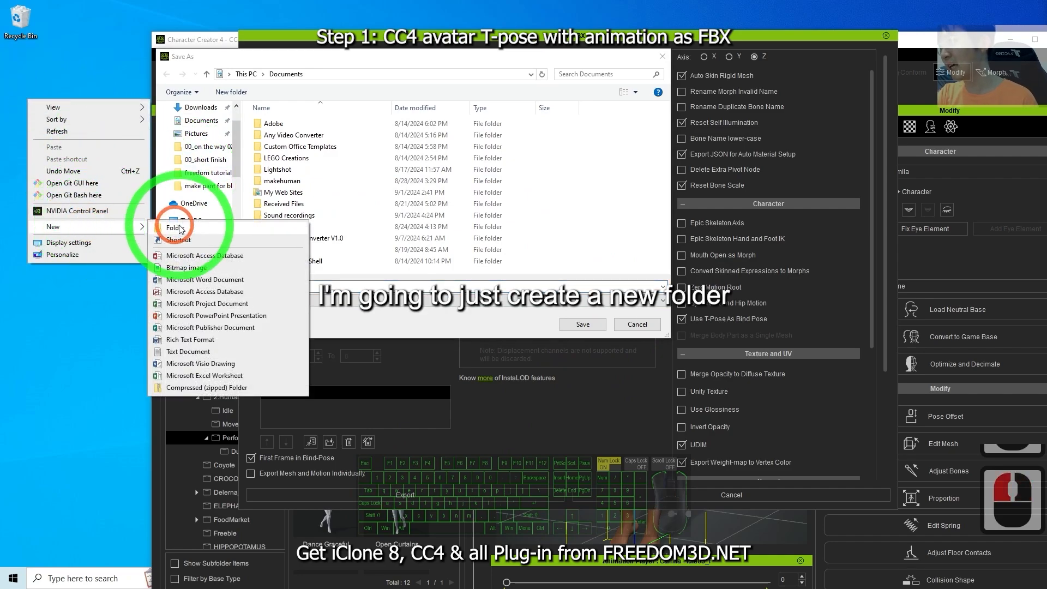
{"action": "left_click", "coordinate": [164, 226]}
{"action": "type", "text": "air dance"}
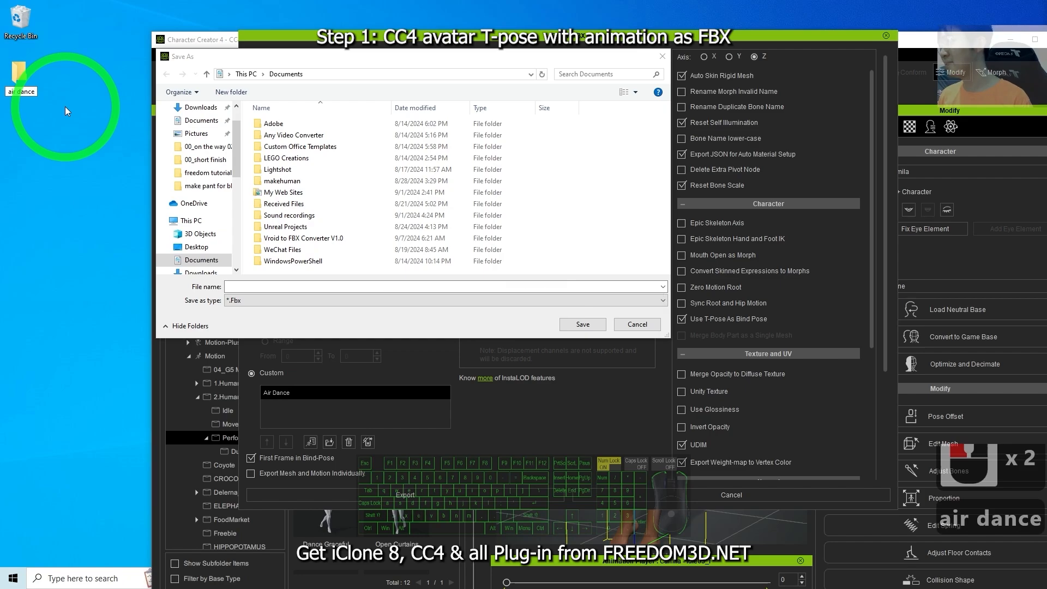
{"action": "key", "text": "Return"}
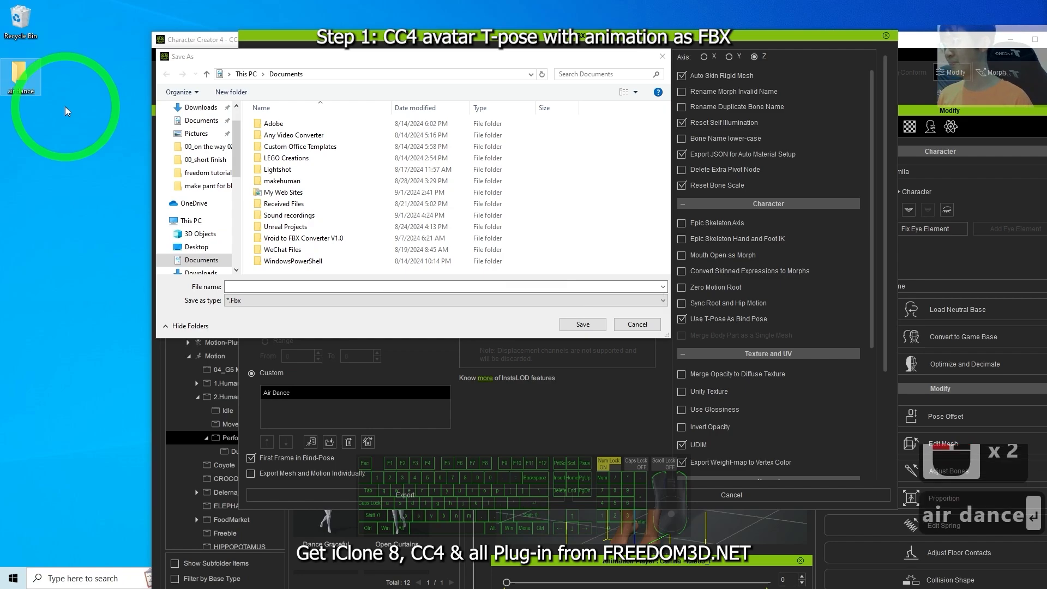
Step: Save the export as an FBX file named "air dance" inside the desktop's air dance folder
{"action": "scroll", "coordinate": [202, 128], "scroll_direction": "up", "scroll_amount": 5}
{"action": "left_click", "coordinate": [201, 128]}
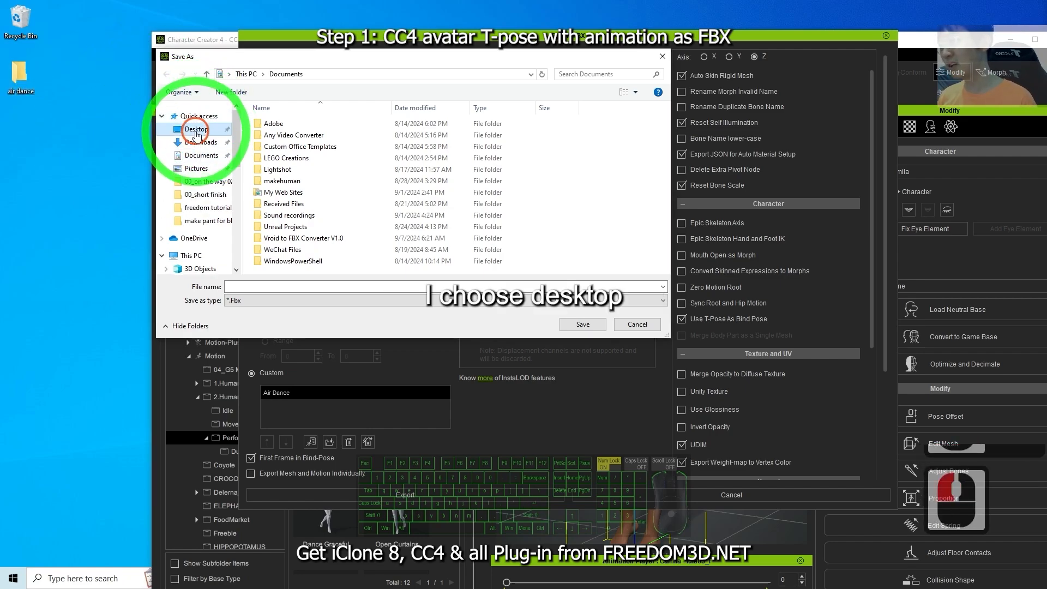
{"action": "double_click", "coordinate": [281, 130]}
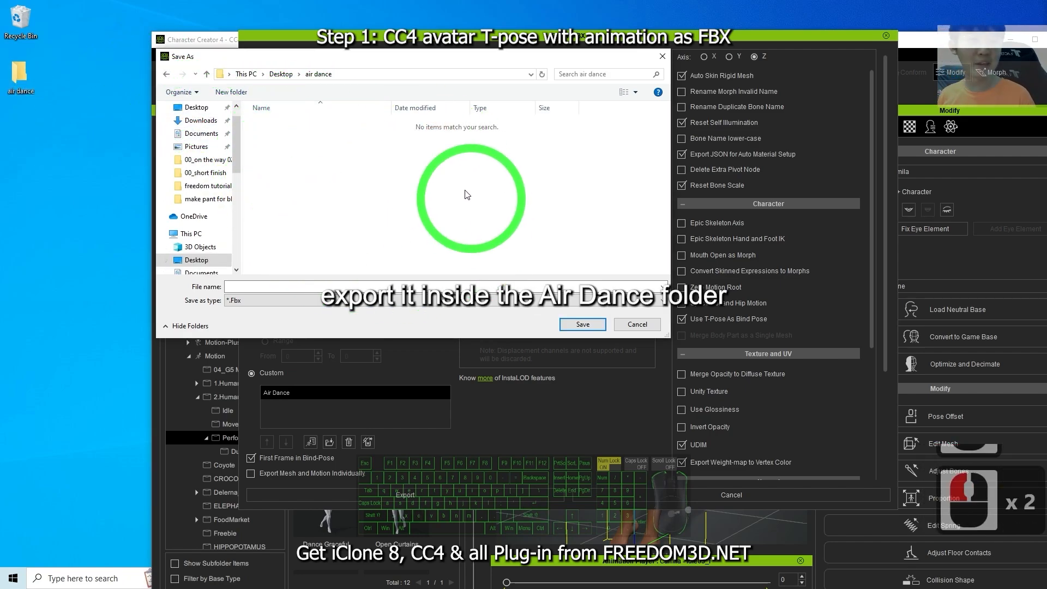
{"action": "left_click", "coordinate": [230, 288]}
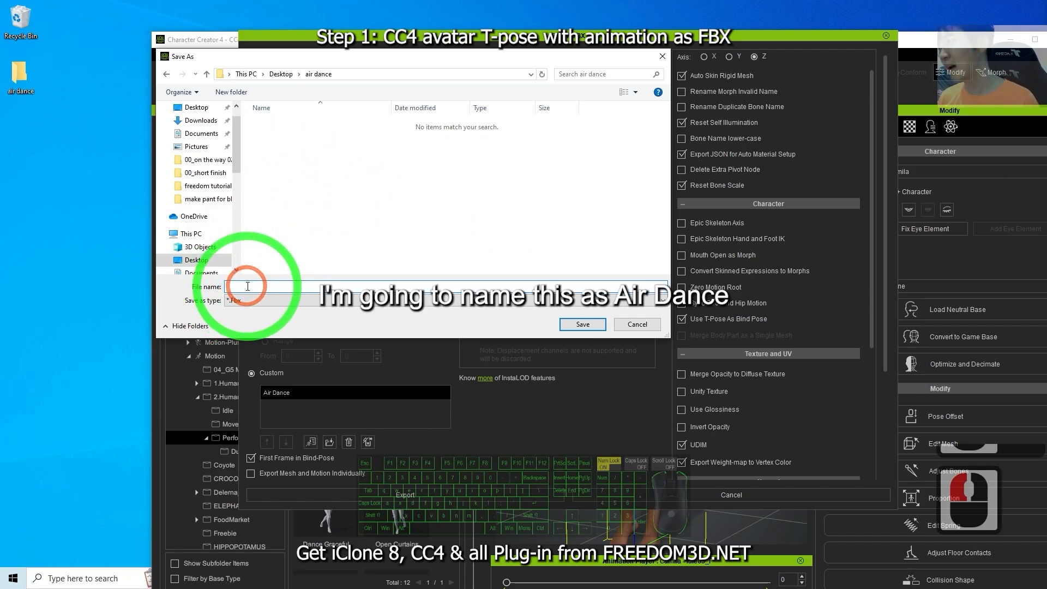
{"action": "type", "text": "airdance"}
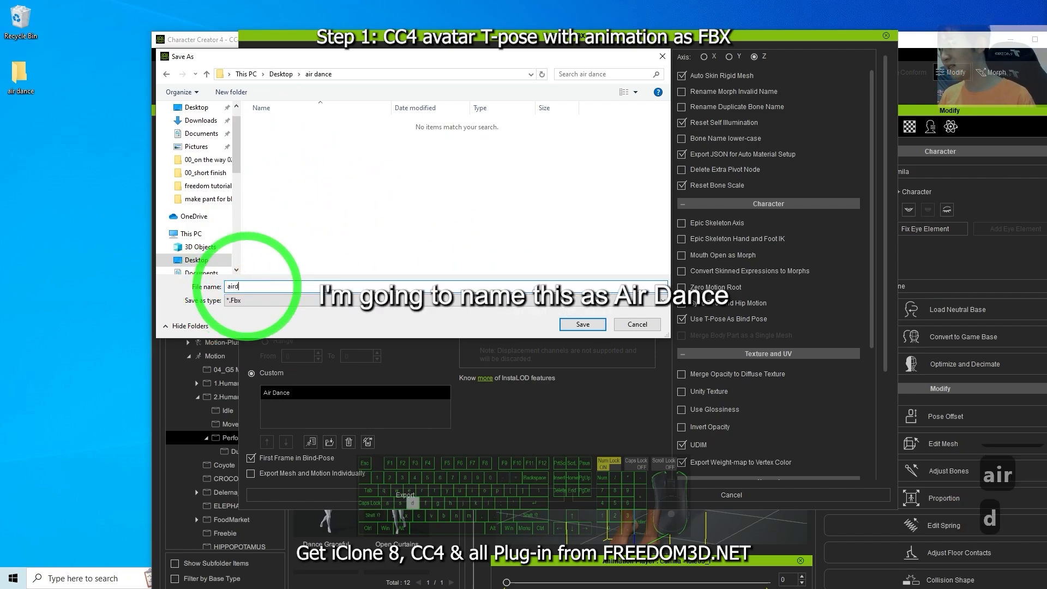
{"action": "left_click", "coordinate": [235, 287]}
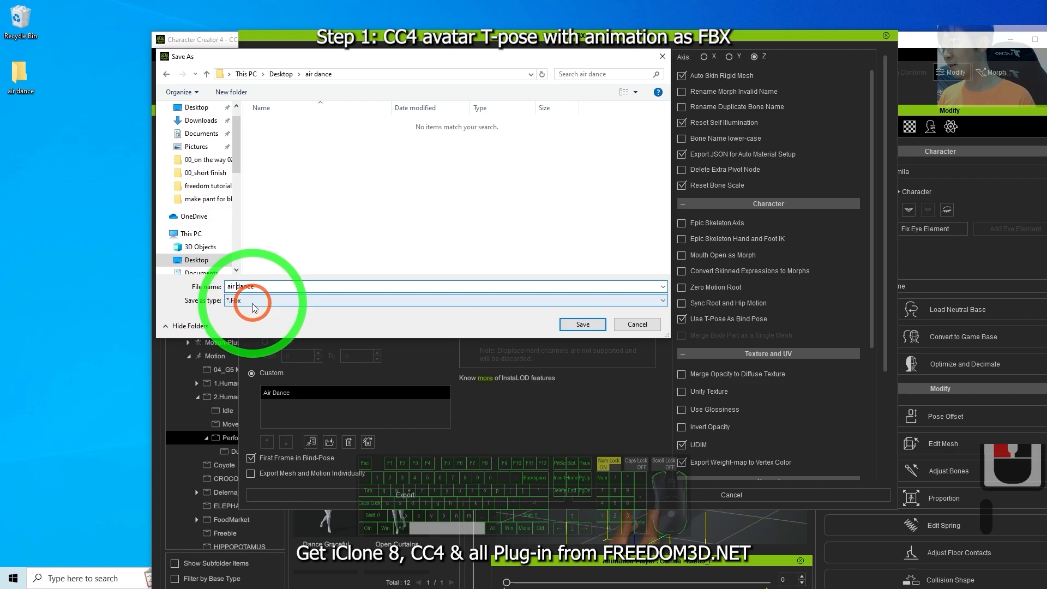
{"action": "left_click", "coordinate": [594, 329]}
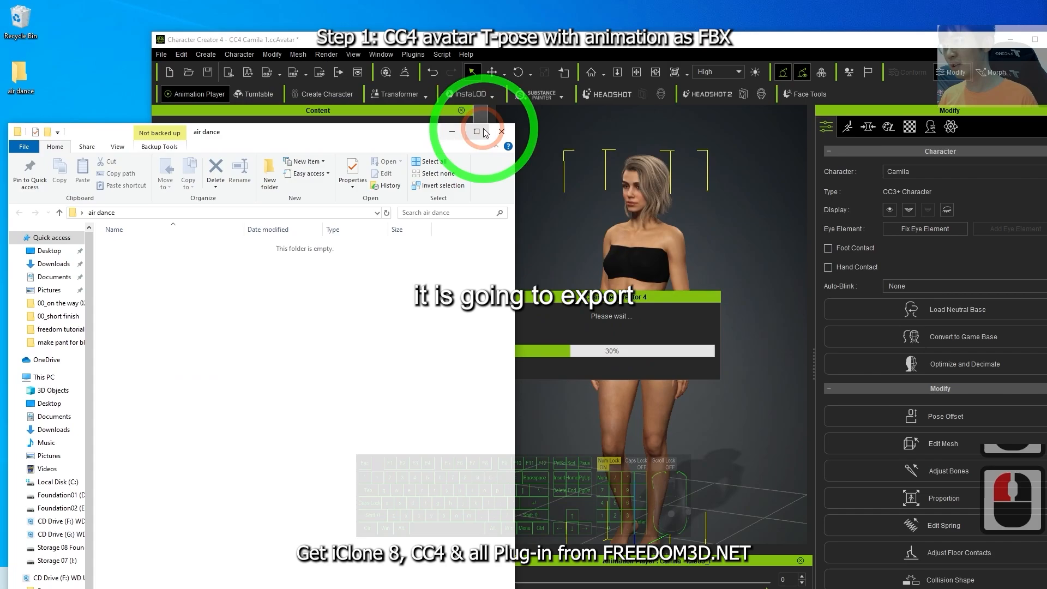
Step: Open the desktop's air dance folder to check the exported files and minimize Character Creator
{"action": "left_click", "coordinate": [495, 131]}
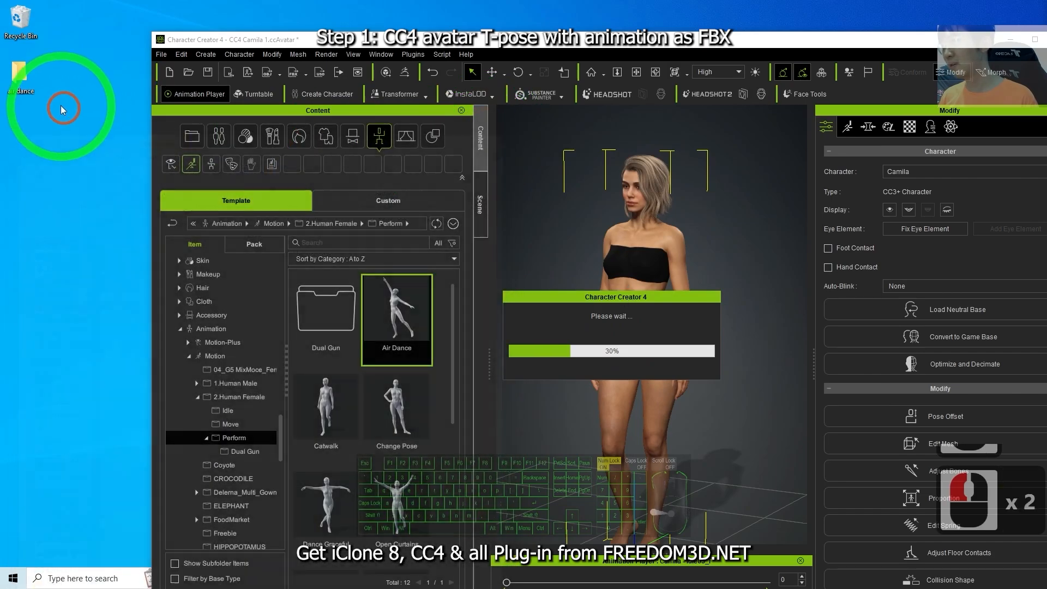
{"action": "double_click", "coordinate": [11, 86]}
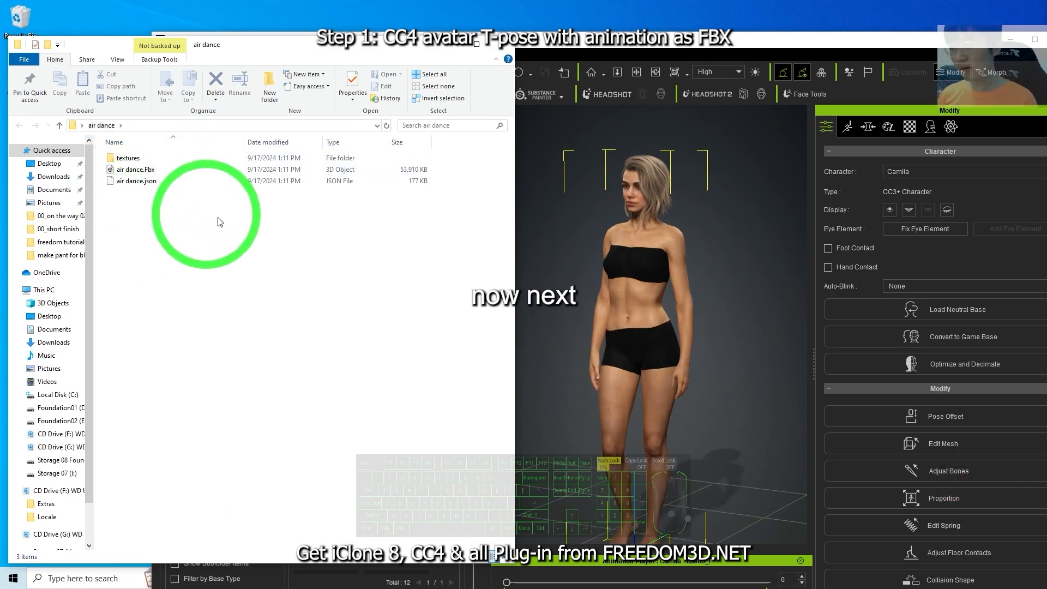
{"action": "double_click", "coordinate": [840, 40]}
{"action": "left_click", "coordinate": [995, 4]}
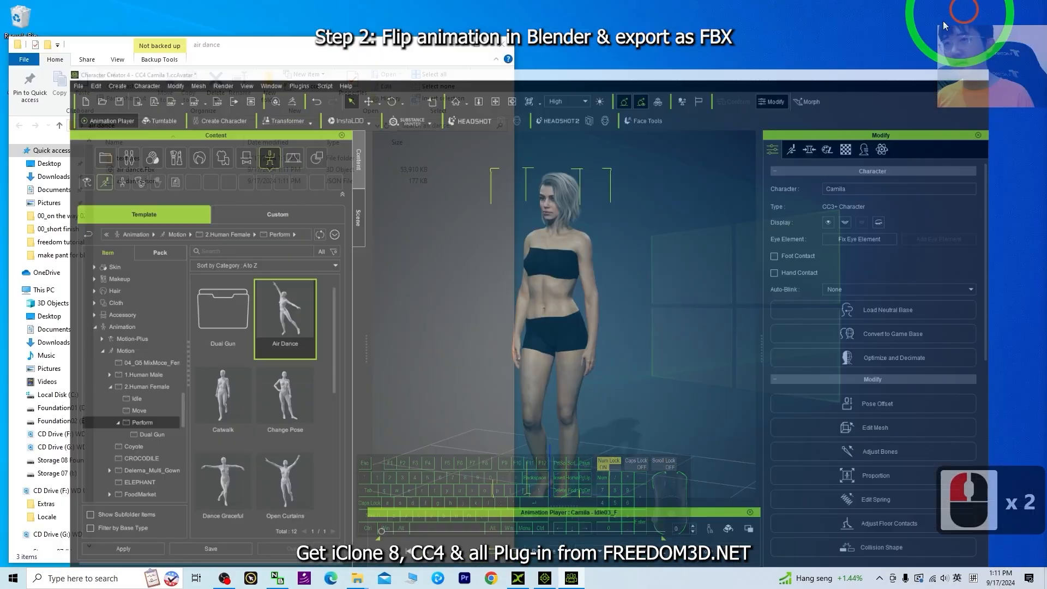
Step: Search Windows for "blender" and launch Blender 4.2
{"action": "left_click", "coordinate": [83, 580]}
{"action": "type", "text": "b"}
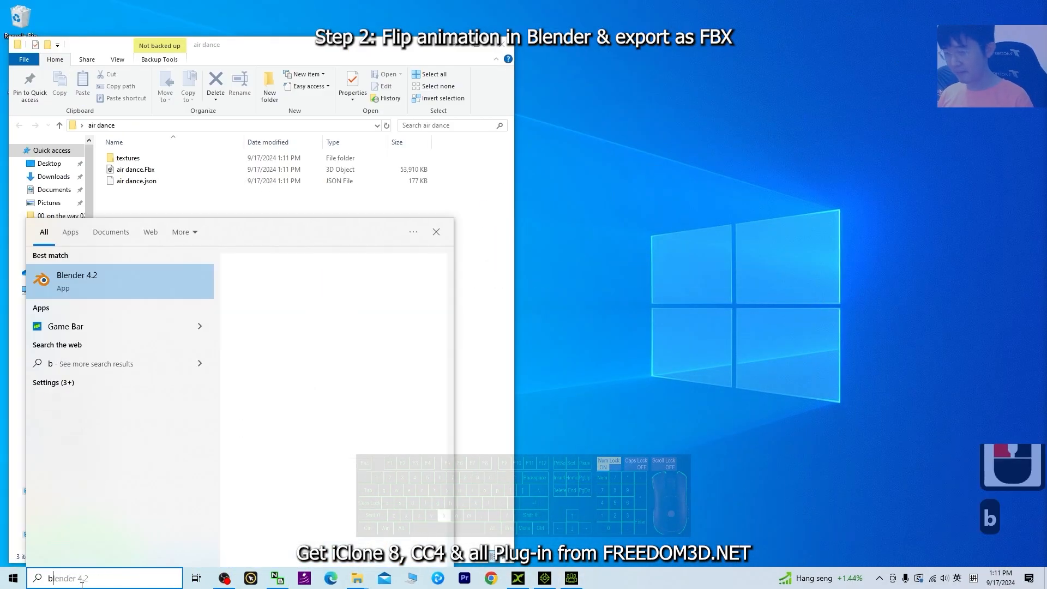
{"action": "type", "text": "lender"}
{"action": "key", "text": "shift"}
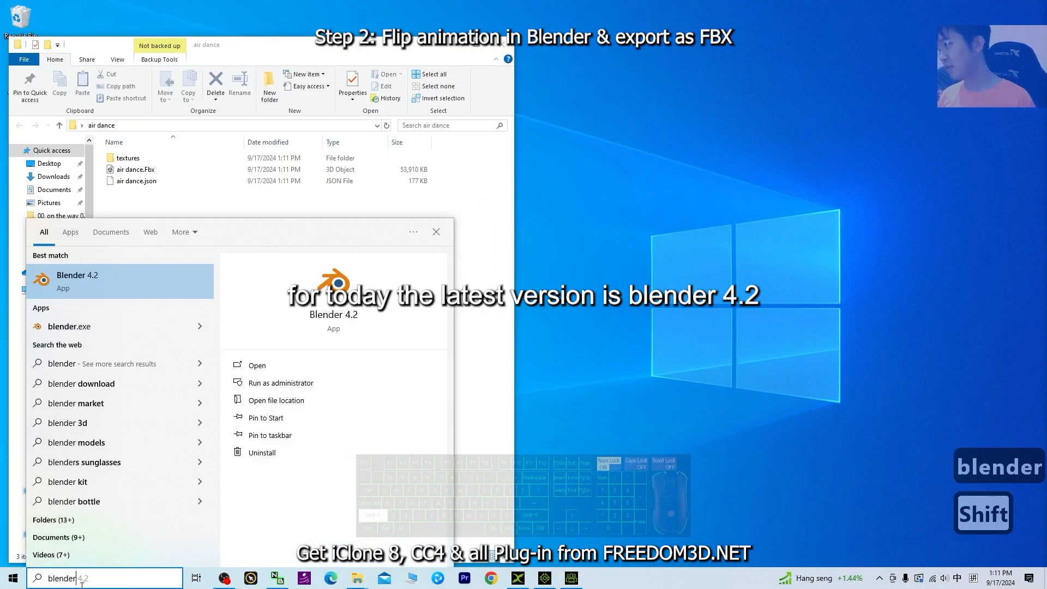
{"action": "left_click", "coordinate": [89, 279]}
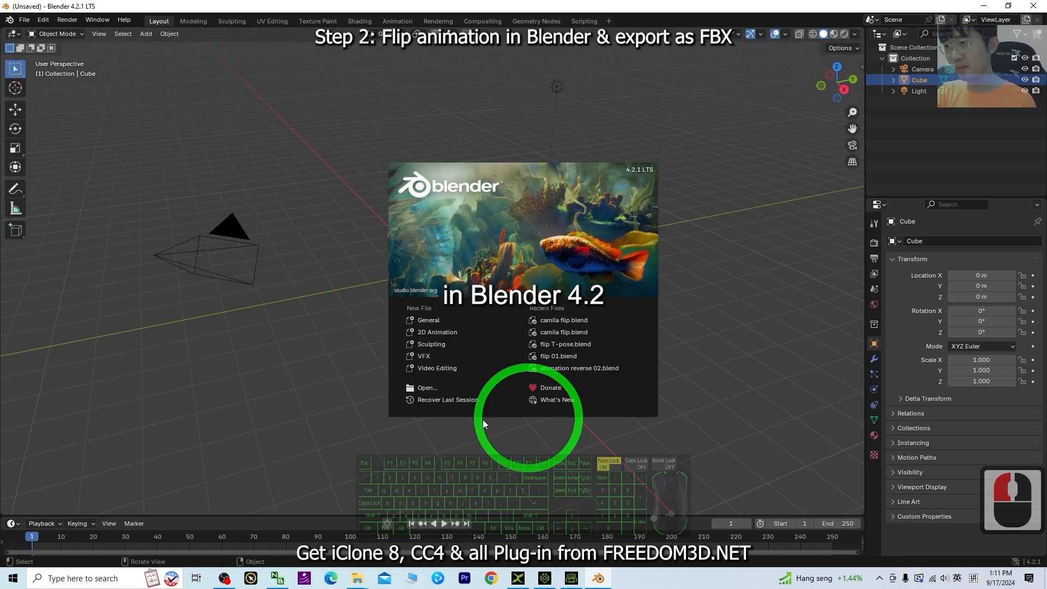
Step: Dismiss the splash screen and delete all default objects from the scene
{"action": "left_click", "coordinate": [283, 392]}
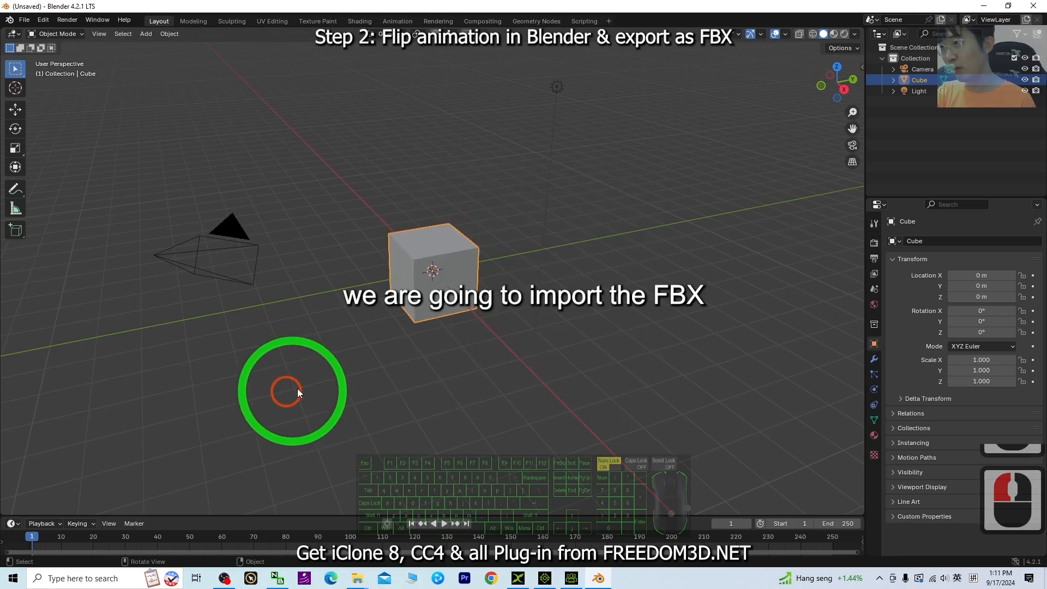
{"action": "left_click", "coordinate": [278, 398]}
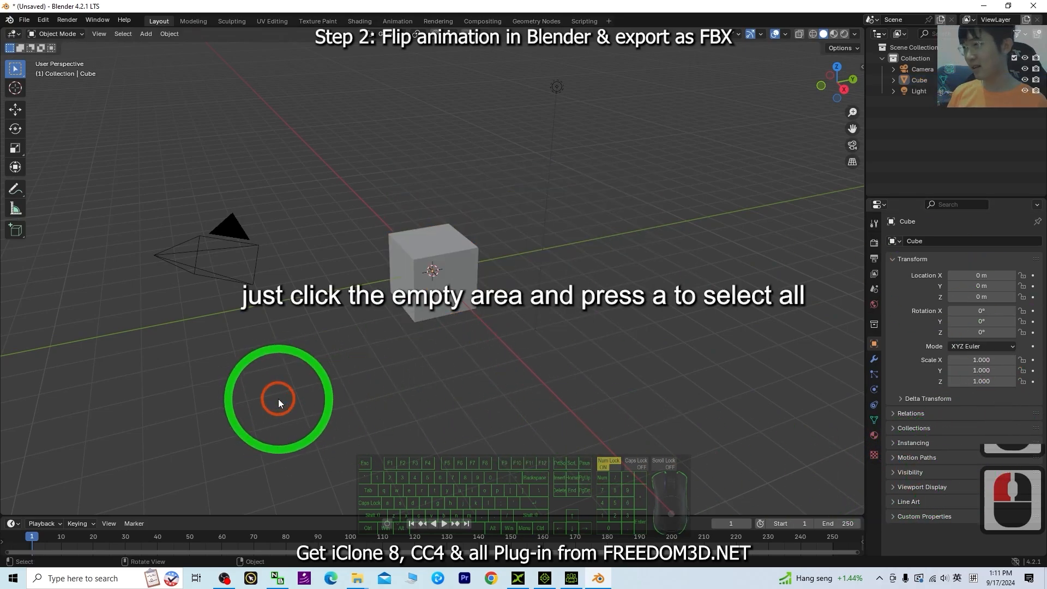
{"action": "left_click", "coordinate": [278, 398]}
{"action": "left_click", "coordinate": [279, 399]}
{"action": "left_click", "coordinate": [278, 399]}
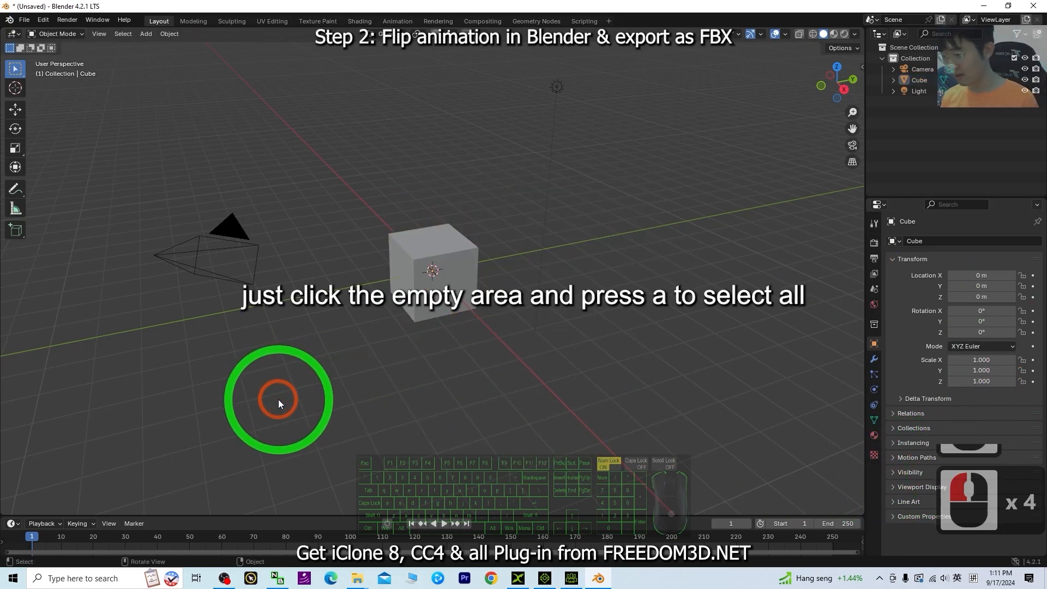
{"action": "key", "text": "a"}
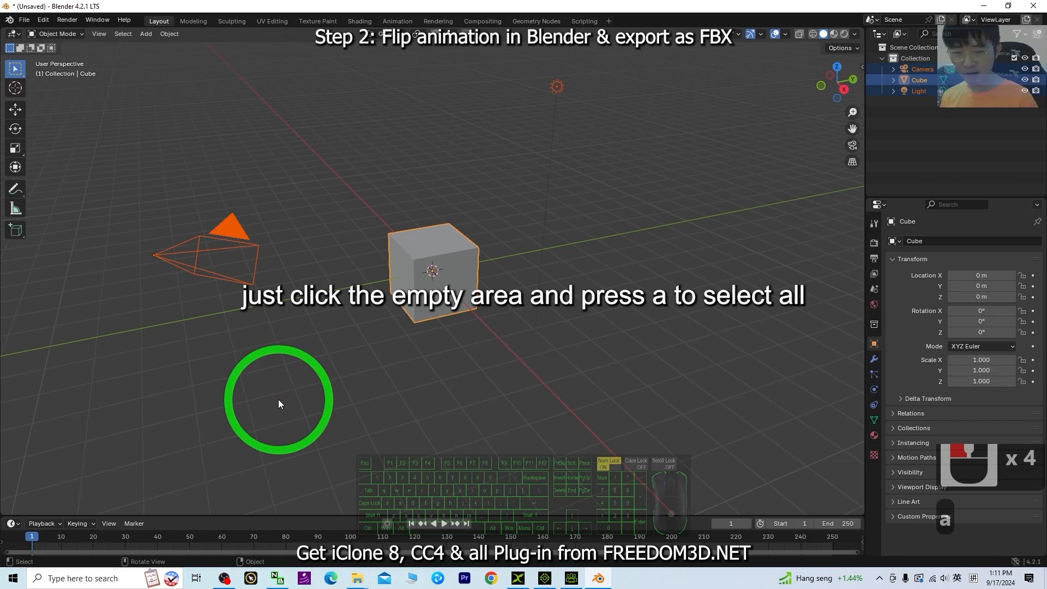
{"action": "key", "text": "Delete"}
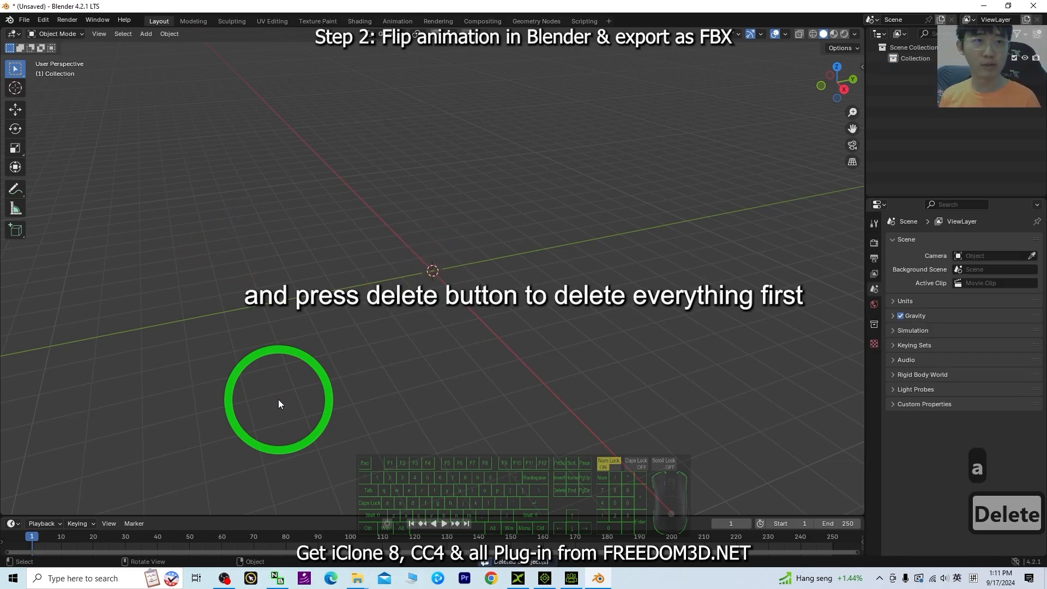
Step: Import the air dance.Fbx file from the desktop's air dance folder as FBX, with the Blender window restored to a smaller size
{"action": "left_click_drag", "start_coordinate": [427, 3], "coordinate": [606, 28]}
{"action": "left_click", "coordinate": [208, 50]}
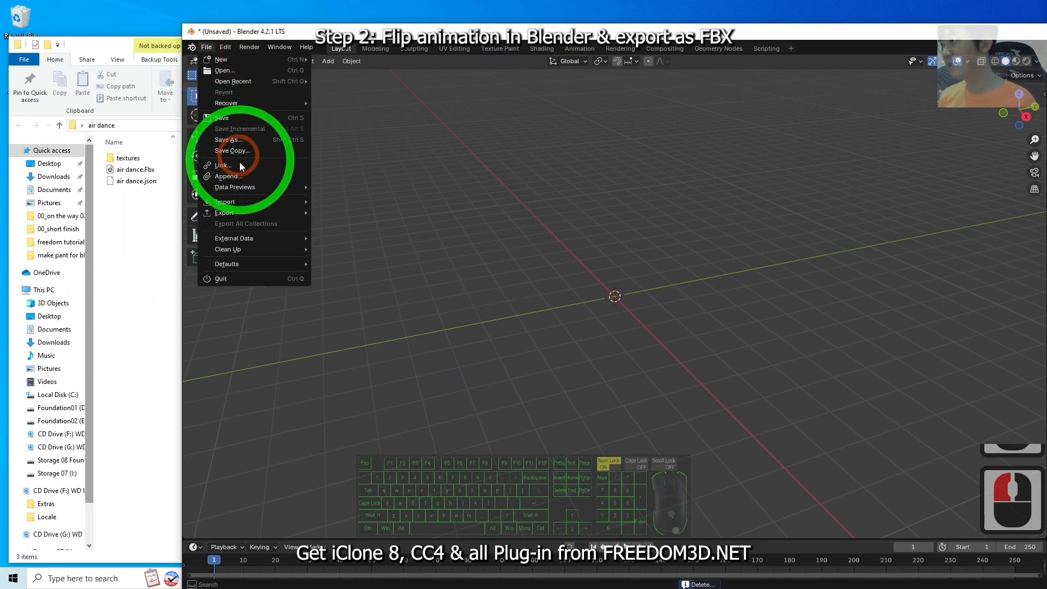
{"action": "mouse_move", "coordinate": [239, 205]}
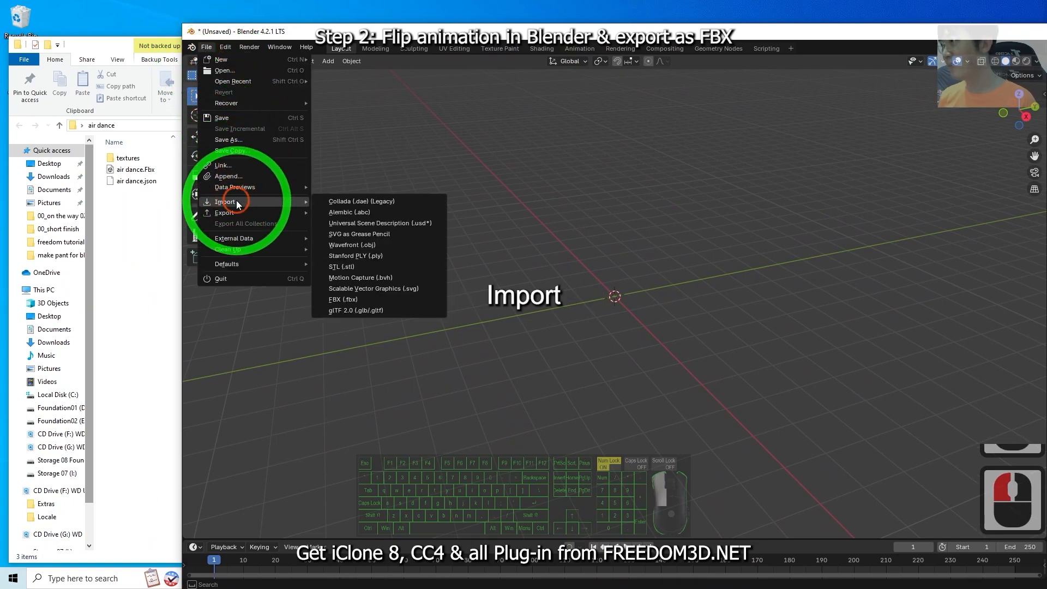
{"action": "left_click", "coordinate": [339, 300]}
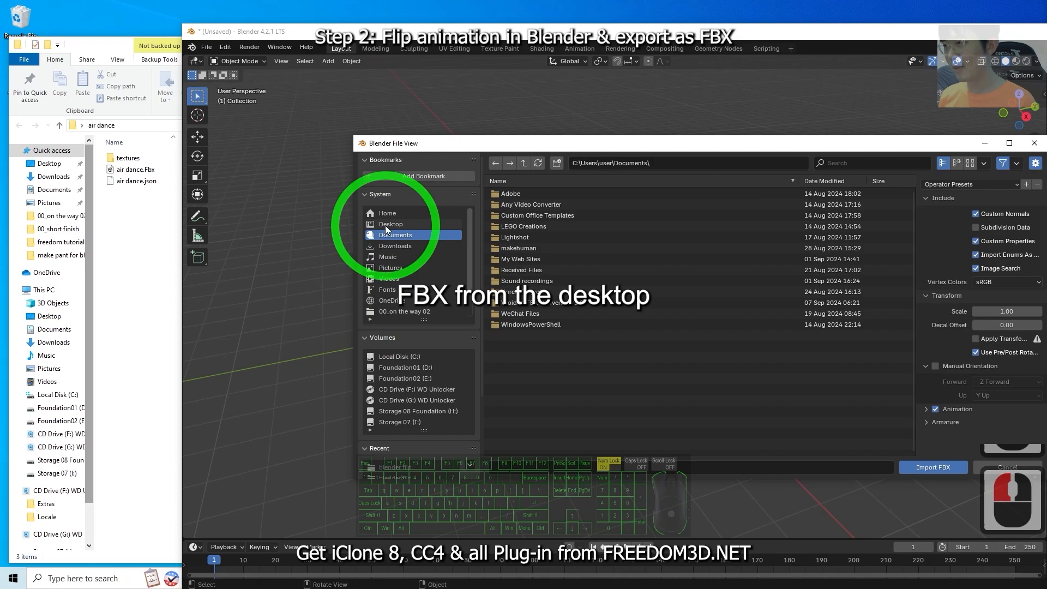
{"action": "left_click", "coordinate": [386, 224]}
{"action": "double_click", "coordinate": [511, 200]}
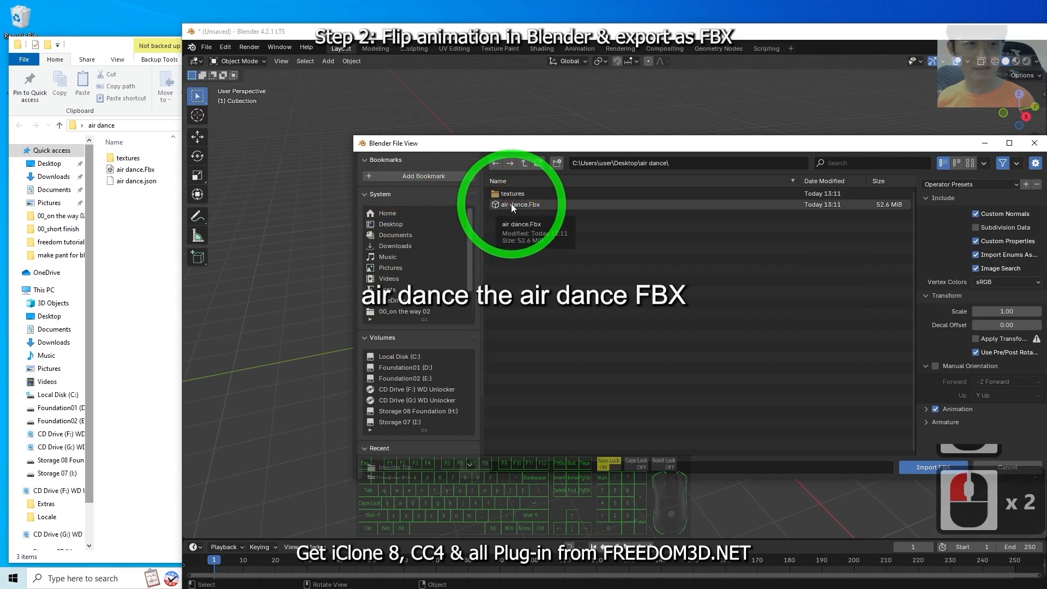
{"action": "double_click", "coordinate": [508, 205]}
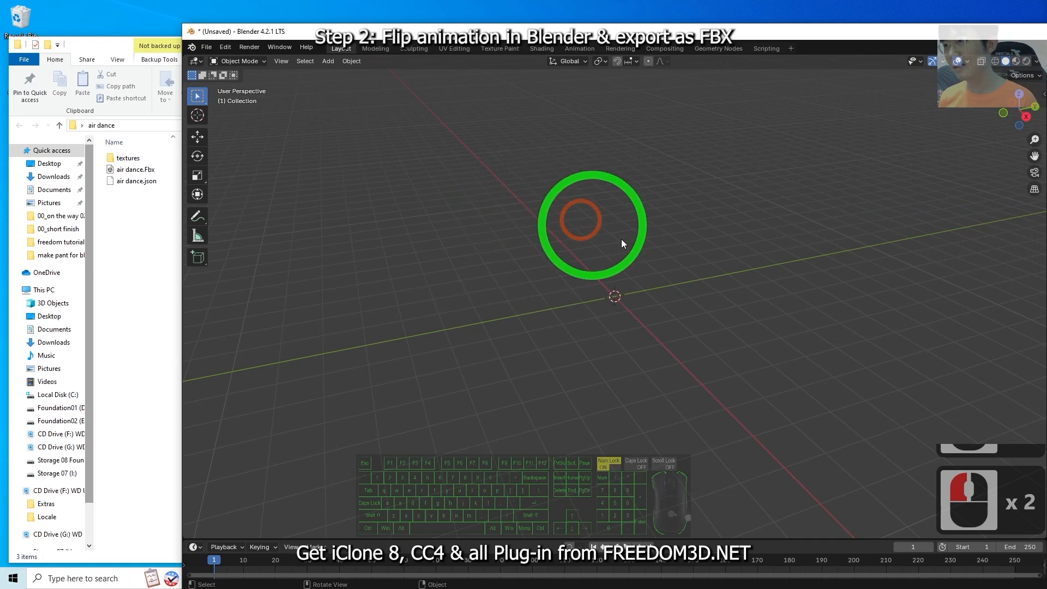
{"action": "scroll", "coordinate": [627, 298], "scroll_direction": "up", "scroll_amount": 10}
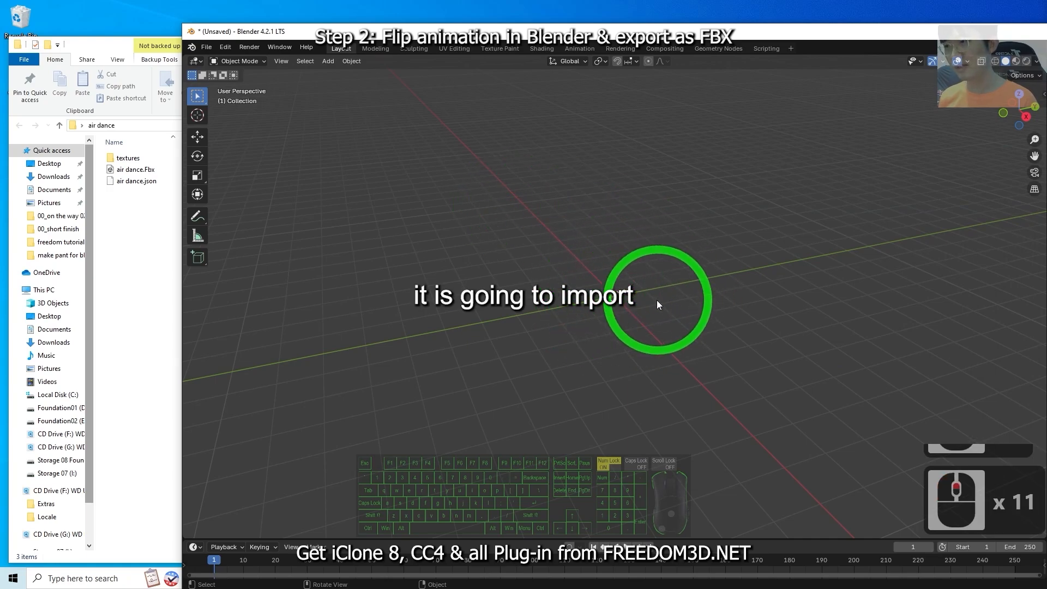
Step: Maximize the Blender window and display the whole imported character in Material Preview shading
{"action": "double_click", "coordinate": [765, 42]}
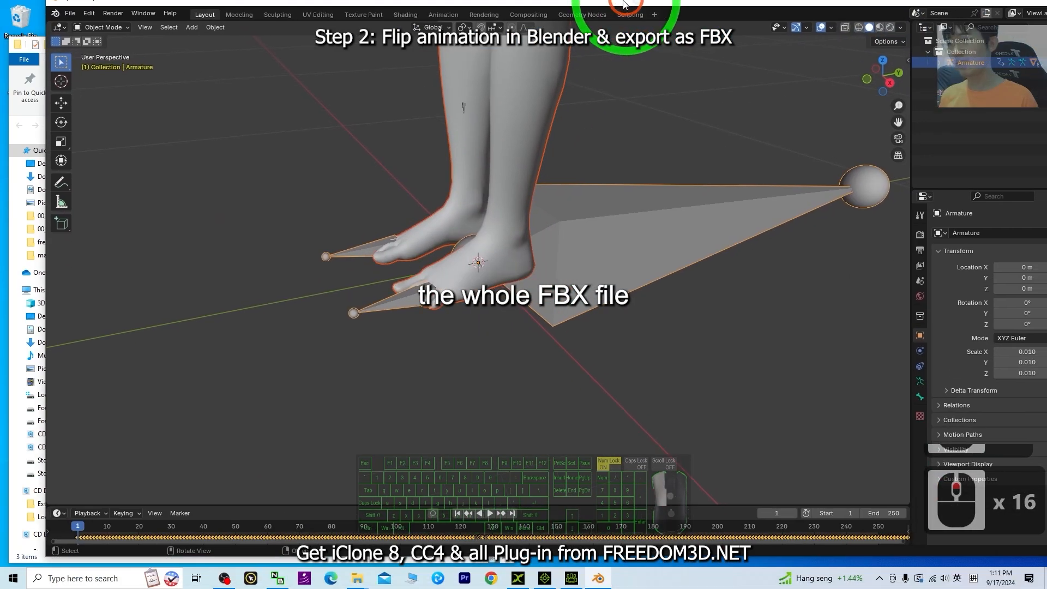
{"action": "scroll", "coordinate": [502, 366], "scroll_direction": "down", "scroll_amount": 9}
{"action": "middle_click_drag", "start_coordinate": [569, 270], "coordinate": [656, 404], "text": "shift"}
{"action": "left_click", "coordinate": [832, 33]}
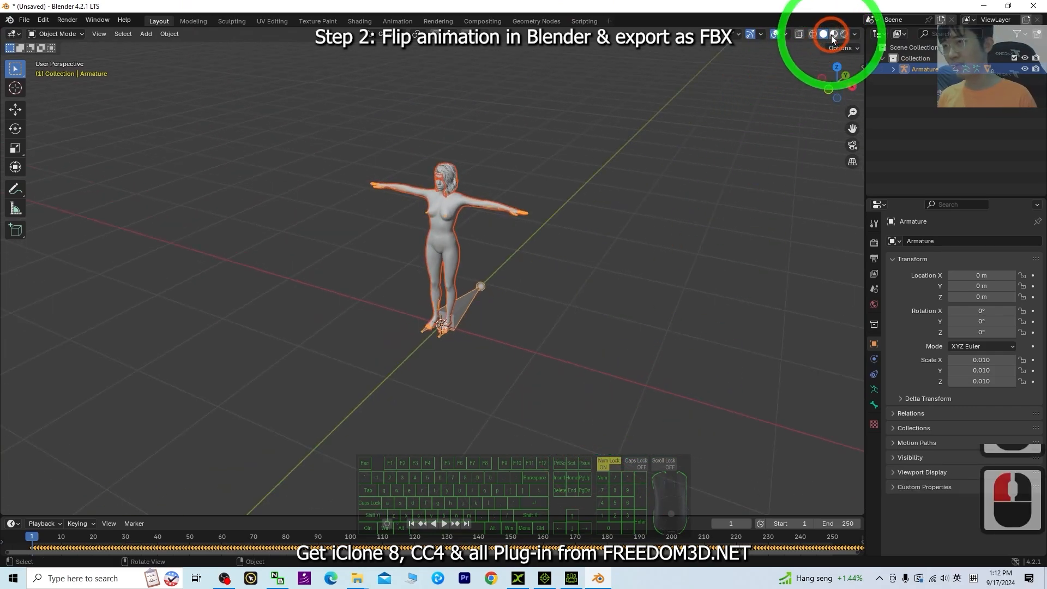
{"action": "scroll", "coordinate": [581, 309], "scroll_direction": "up", "scroll_amount": 5}
{"action": "scroll", "coordinate": [581, 317], "scroll_direction": "down", "scroll_amount": 2}
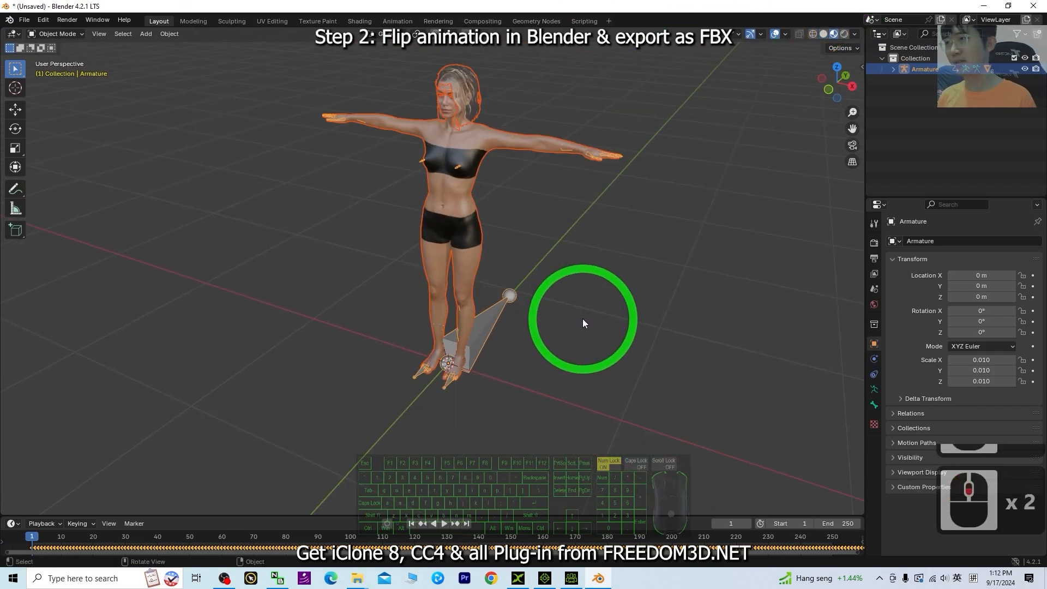
{"action": "middle_click_drag", "start_coordinate": [546, 347], "coordinate": [506, 410]}
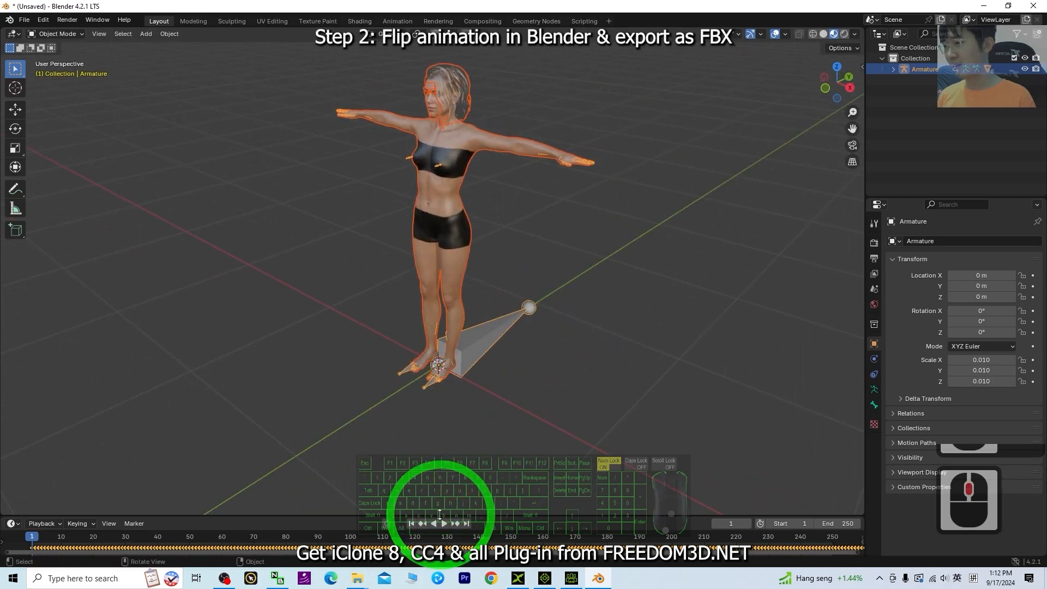
Step: Enlarge the timeline and briefly play the imported animation
{"action": "left_click_drag", "start_coordinate": [356, 511], "coordinate": [393, 450]}
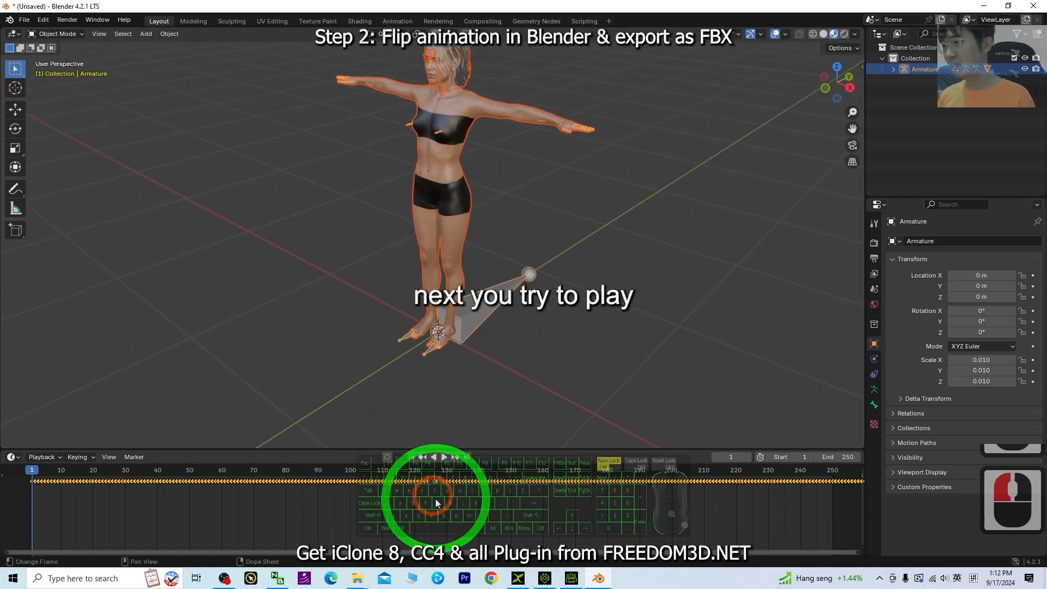
{"action": "left_click", "coordinate": [443, 461]}
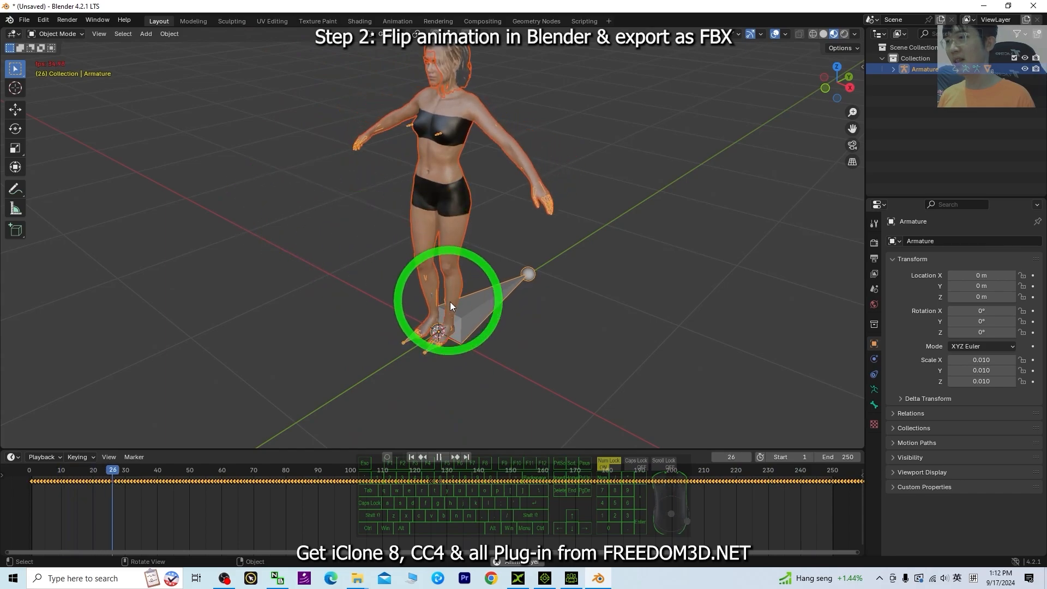
{"action": "left_click", "coordinate": [438, 458]}
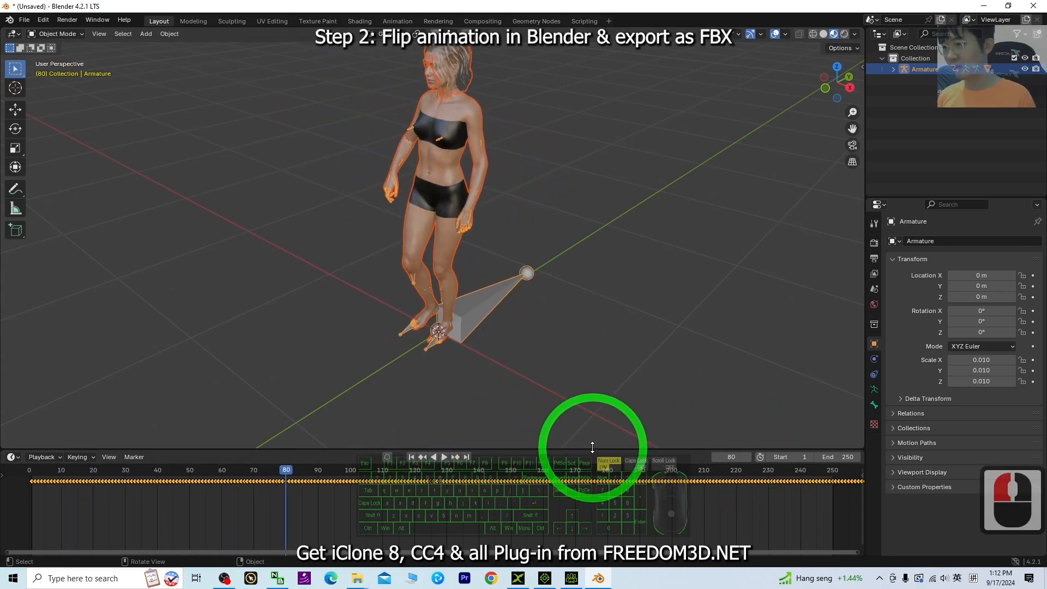
Step: Widen the timeline range to show all the keyframes and set the scene's end frame to 632
{"action": "left_click_drag", "start_coordinate": [592, 447], "coordinate": [600, 425]}
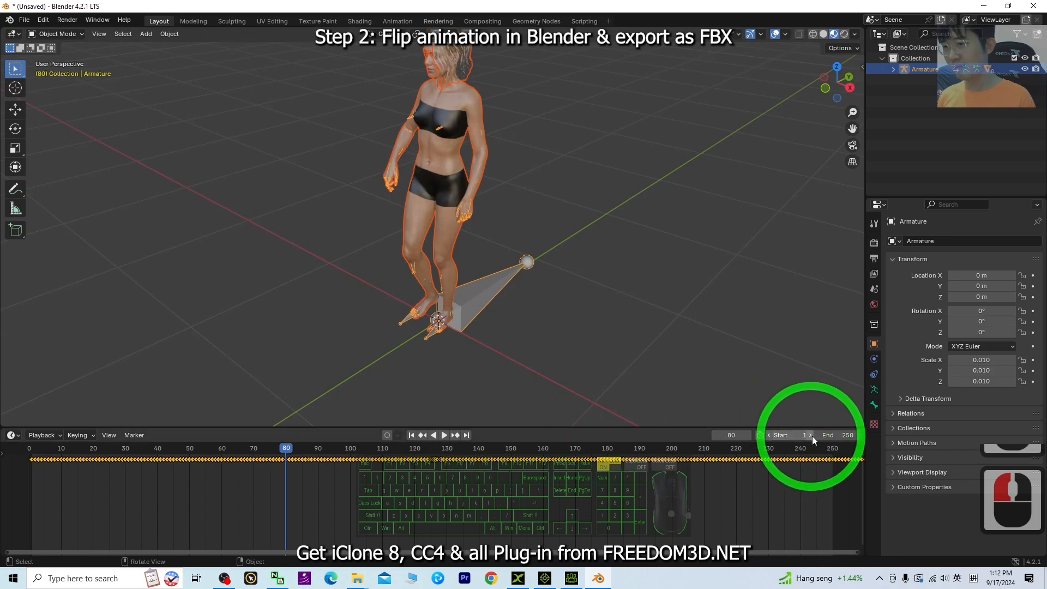
{"action": "left_click_drag", "start_coordinate": [857, 551], "coordinate": [1046, 534]}
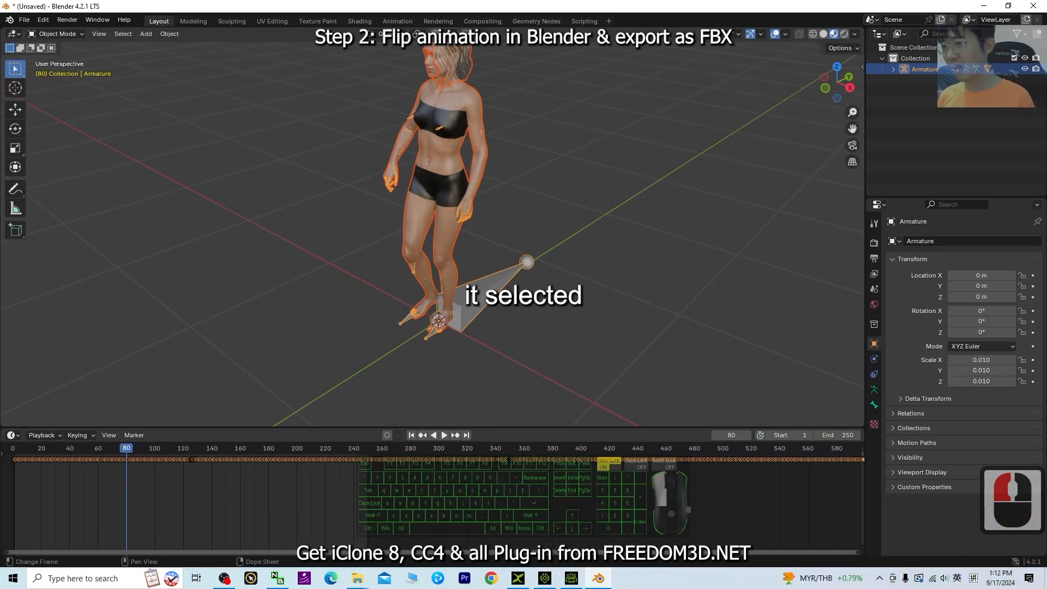
{"action": "left_click_drag", "start_coordinate": [858, 551], "coordinate": [1009, 553]}
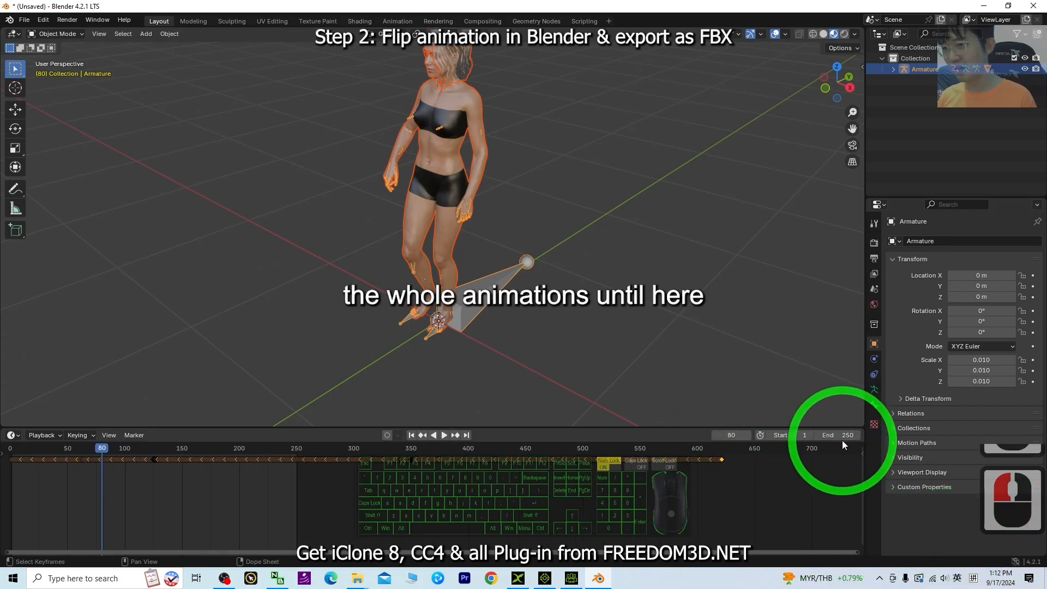
{"action": "left_click_drag", "start_coordinate": [840, 435], "coordinate": [221, 431]}
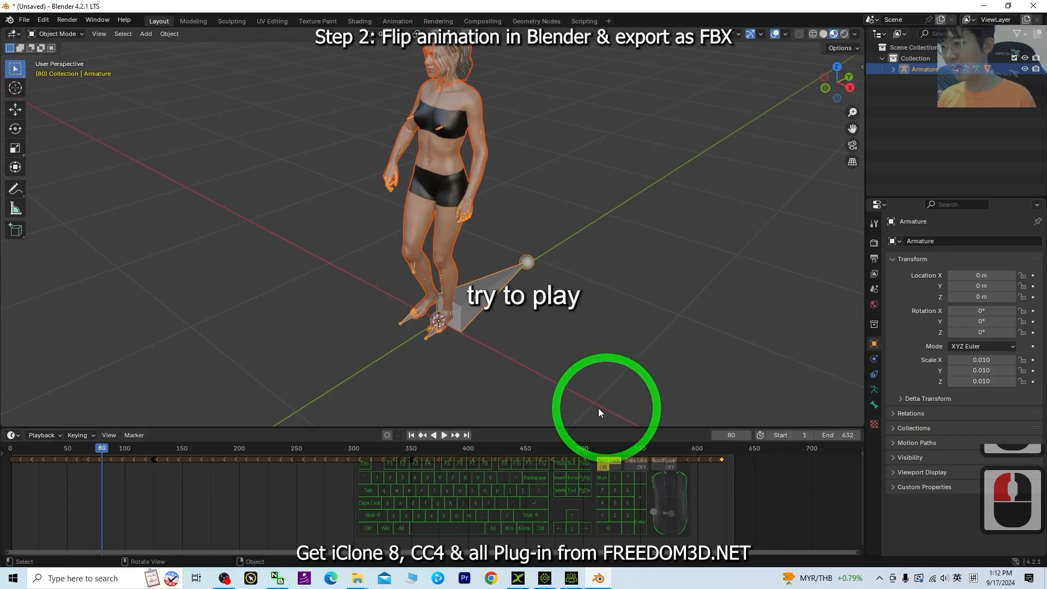
Step: Play the original animation from the first frame, stop it partway and return to the start
{"action": "left_click", "coordinate": [411, 436]}
{"action": "left_click", "coordinate": [444, 435]}
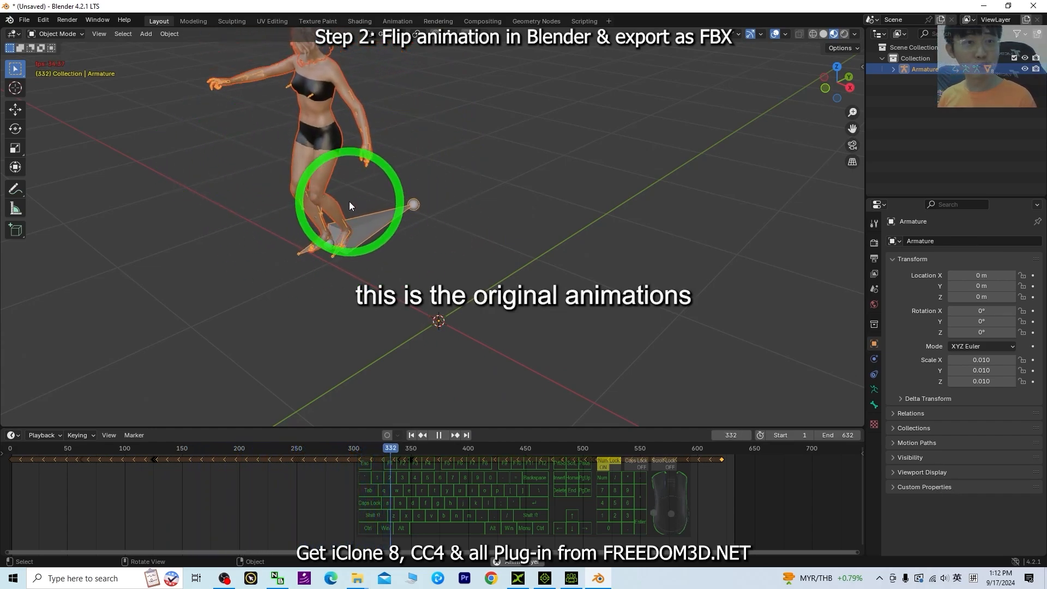
{"action": "scroll", "coordinate": [350, 206], "scroll_direction": "down", "scroll_amount": 3}
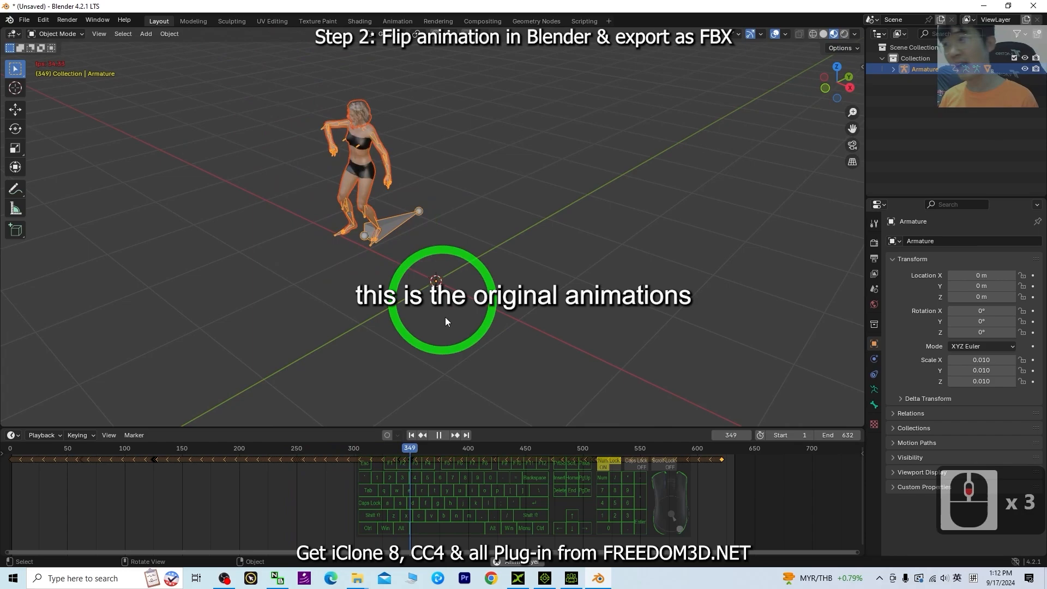
{"action": "left_click", "coordinate": [440, 435]}
{"action": "left_click", "coordinate": [412, 435]}
Step: Reselect the armature, preview its animation in reverse and forward, and return to the first frame
{"action": "left_click", "coordinate": [477, 257]}
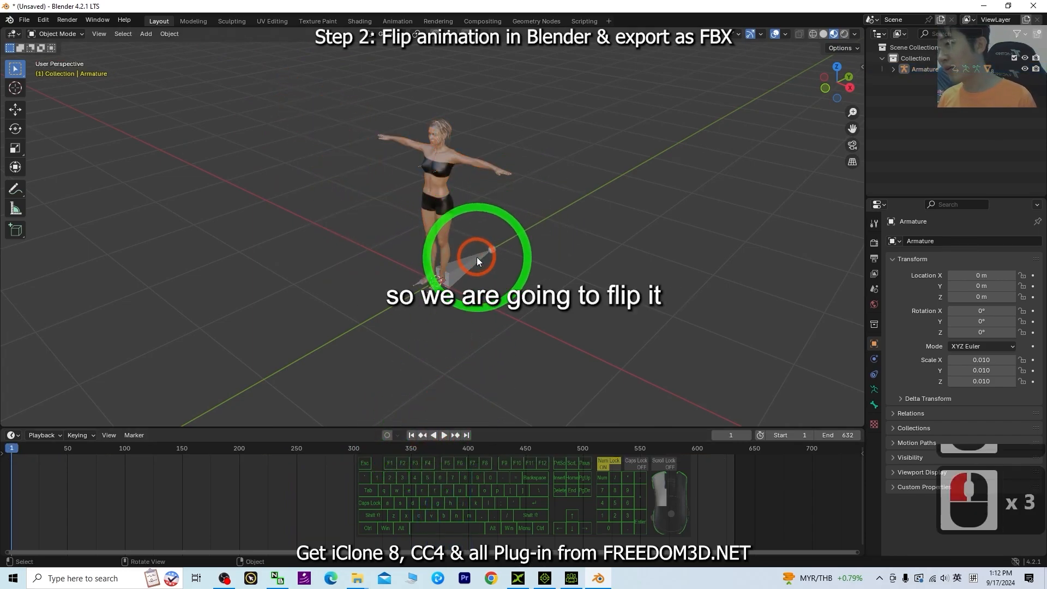
{"action": "left_click", "coordinate": [477, 257]}
{"action": "left_click", "coordinate": [434, 435]}
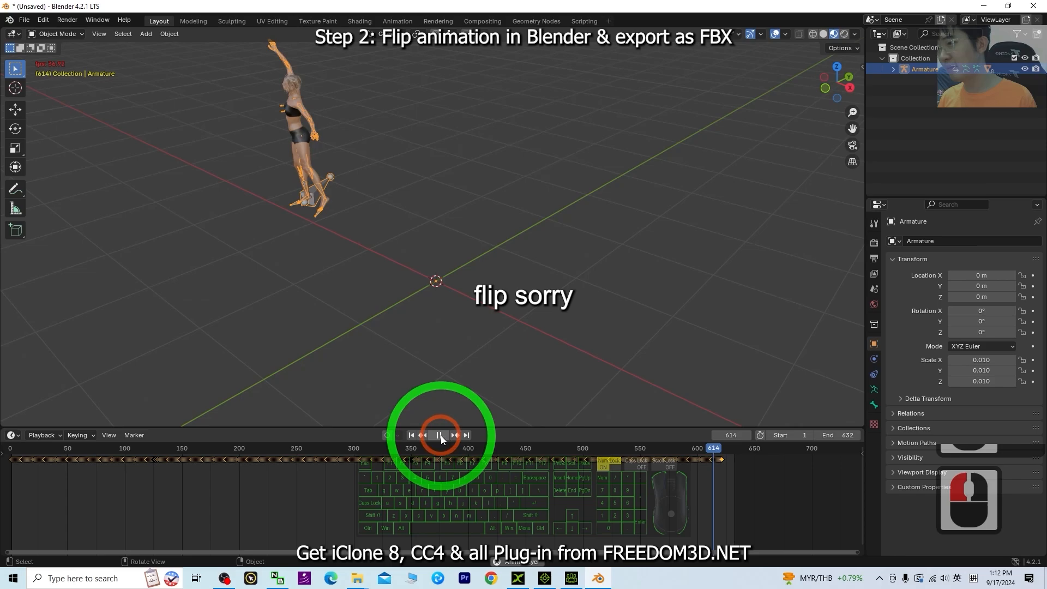
{"action": "left_click", "coordinate": [439, 435]}
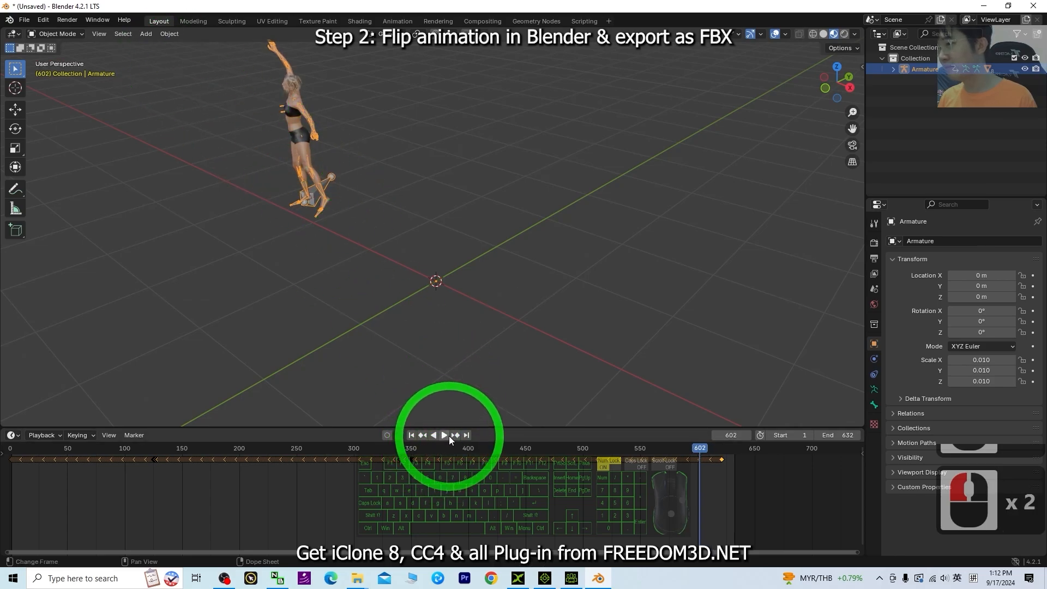
{"action": "left_click", "coordinate": [448, 435]}
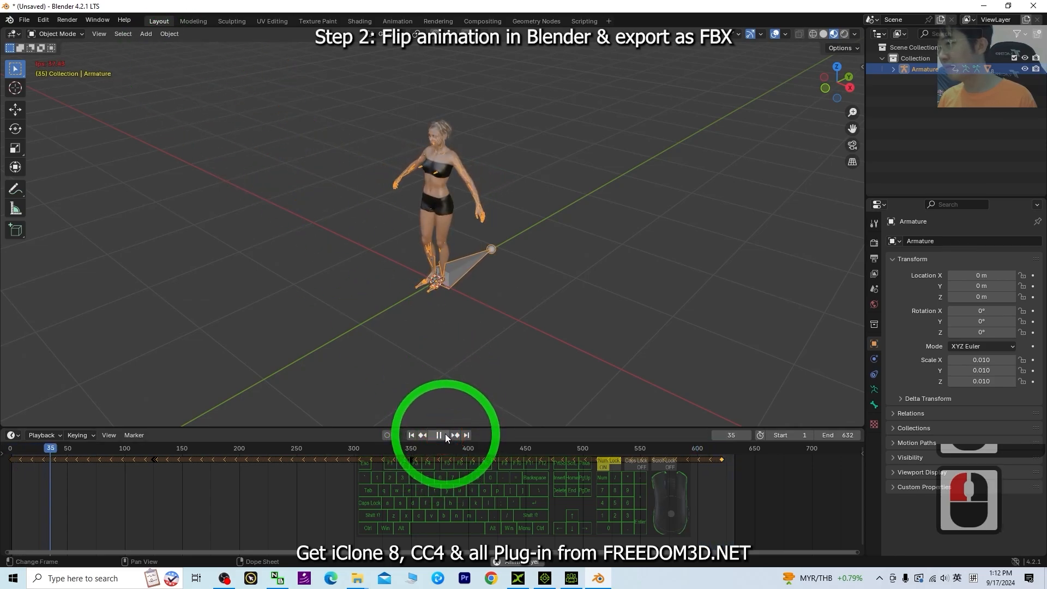
{"action": "left_click", "coordinate": [439, 435]}
{"action": "left_click", "coordinate": [411, 435]}
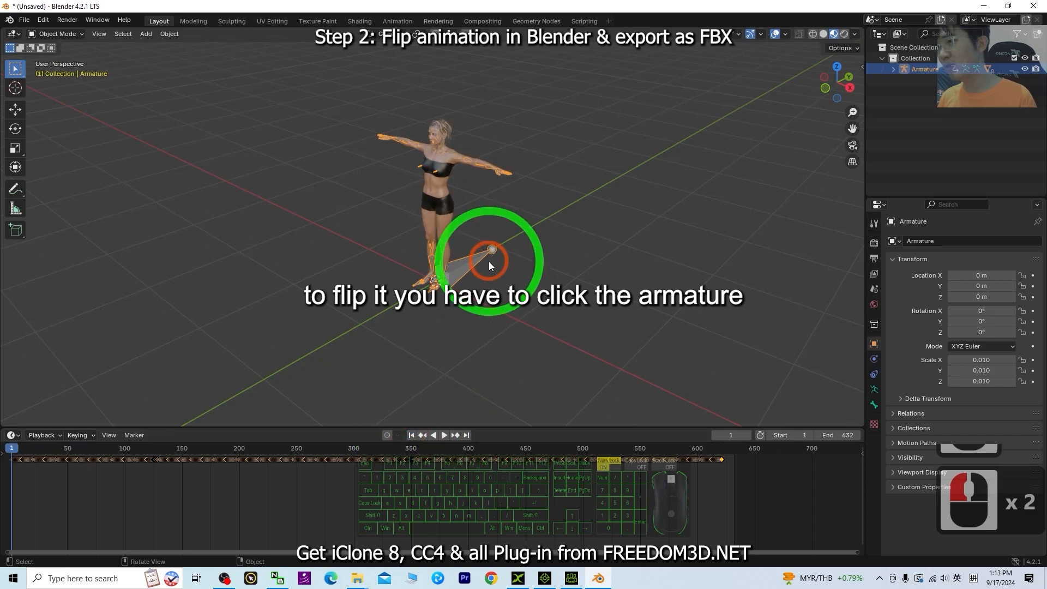
Step: Clear the selection, select the armature by its large root bone and show its object transform properties
{"action": "scroll", "coordinate": [505, 302], "scroll_direction": "up", "scroll_amount": 3}
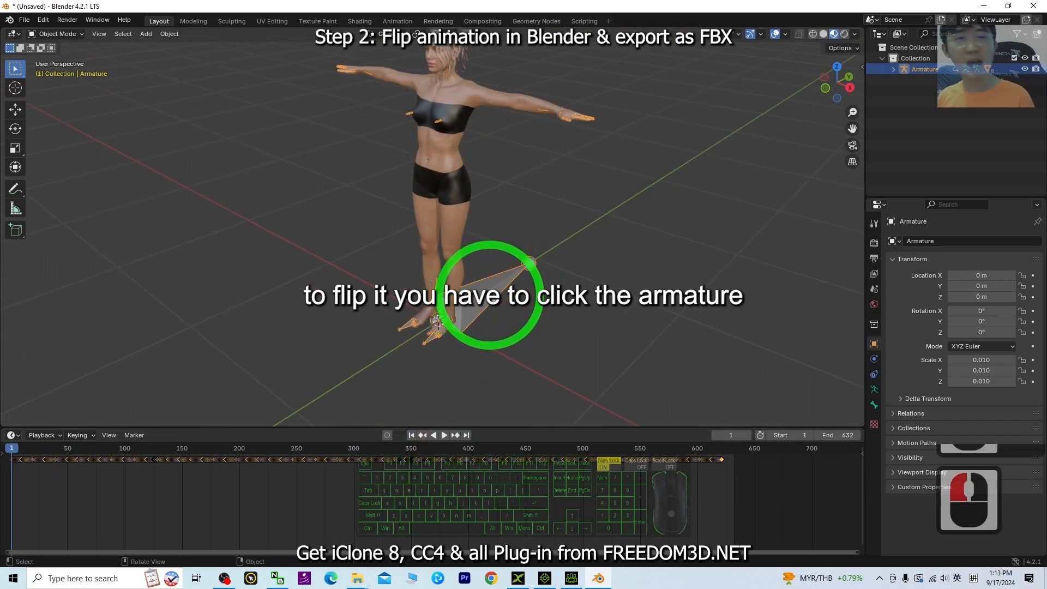
{"action": "left_click", "coordinate": [578, 332]}
{"action": "left_click", "coordinate": [558, 330]}
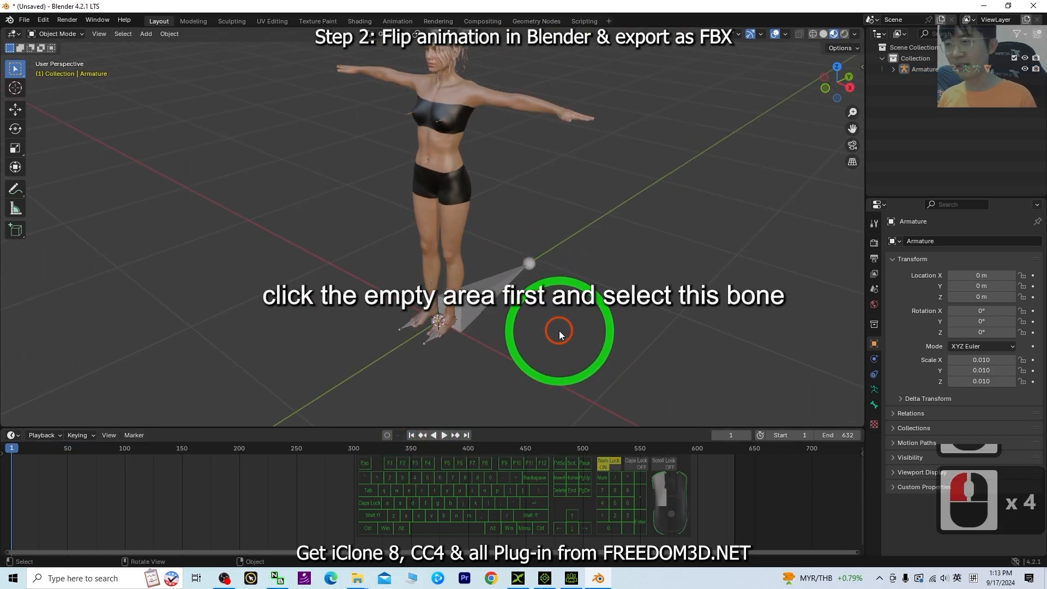
{"action": "left_click", "coordinate": [478, 290]}
{"action": "left_click", "coordinate": [487, 294]}
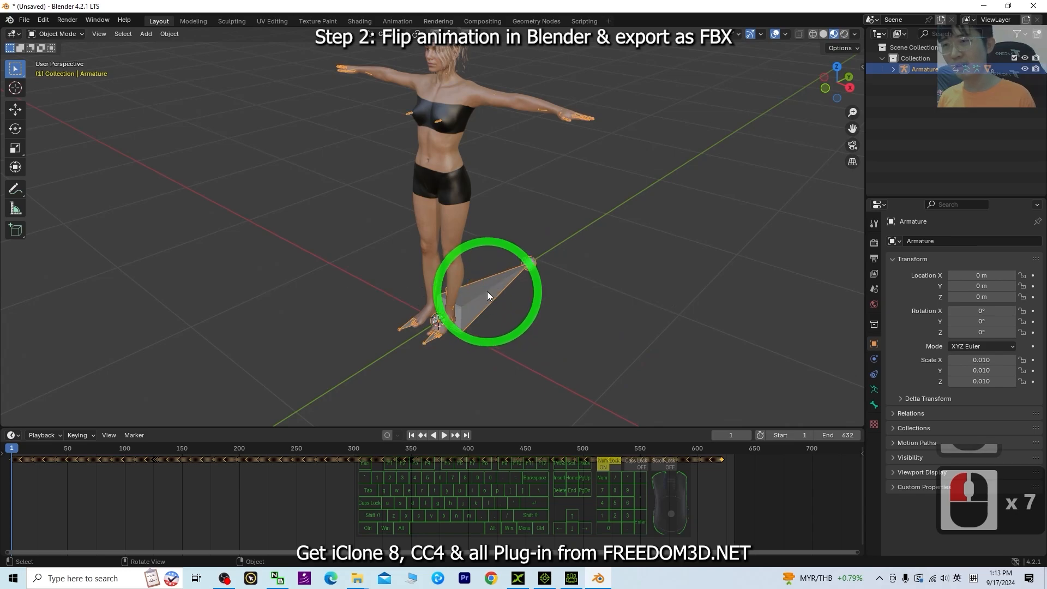
{"action": "left_click", "coordinate": [874, 326]}
{"action": "left_click", "coordinate": [874, 344]}
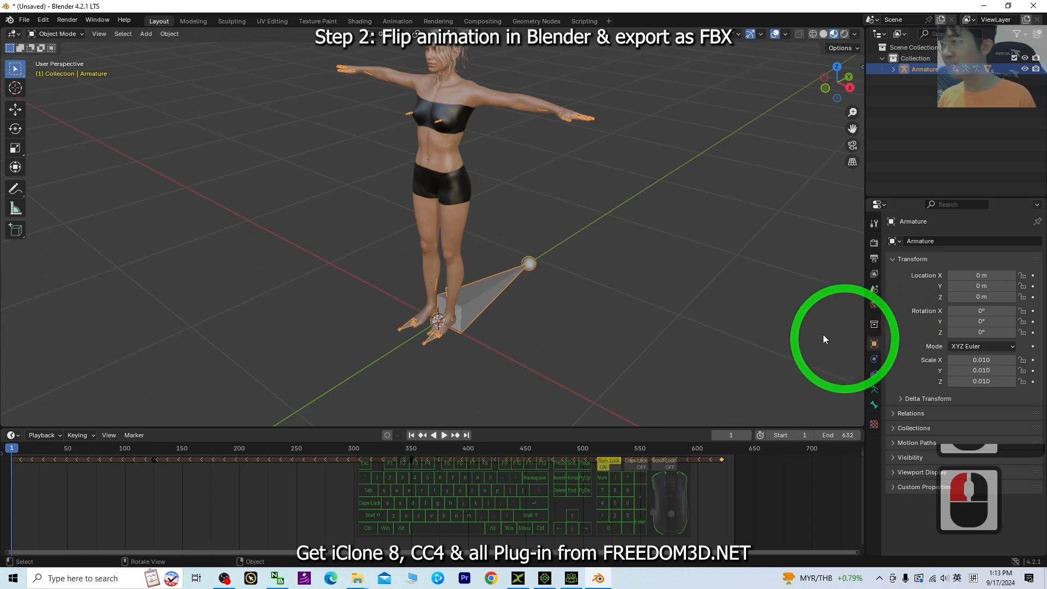
Step: Try flipping the armature by pulling it through to a negative X scale with the Scale tool, and undo the resize
{"action": "left_click", "coordinate": [16, 149]}
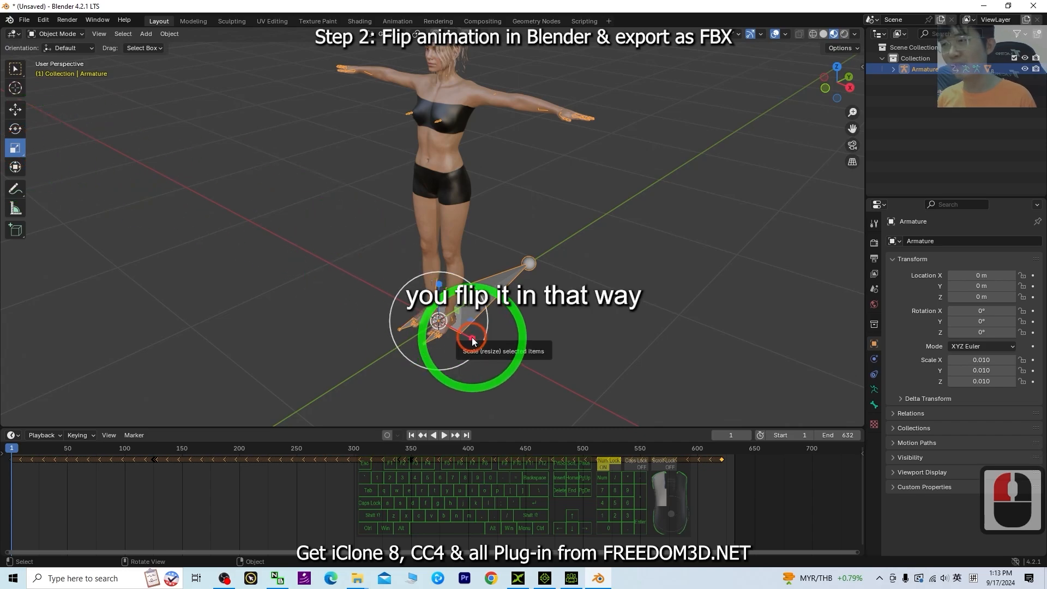
{"action": "left_click_drag", "start_coordinate": [472, 338], "coordinate": [407, 319]}
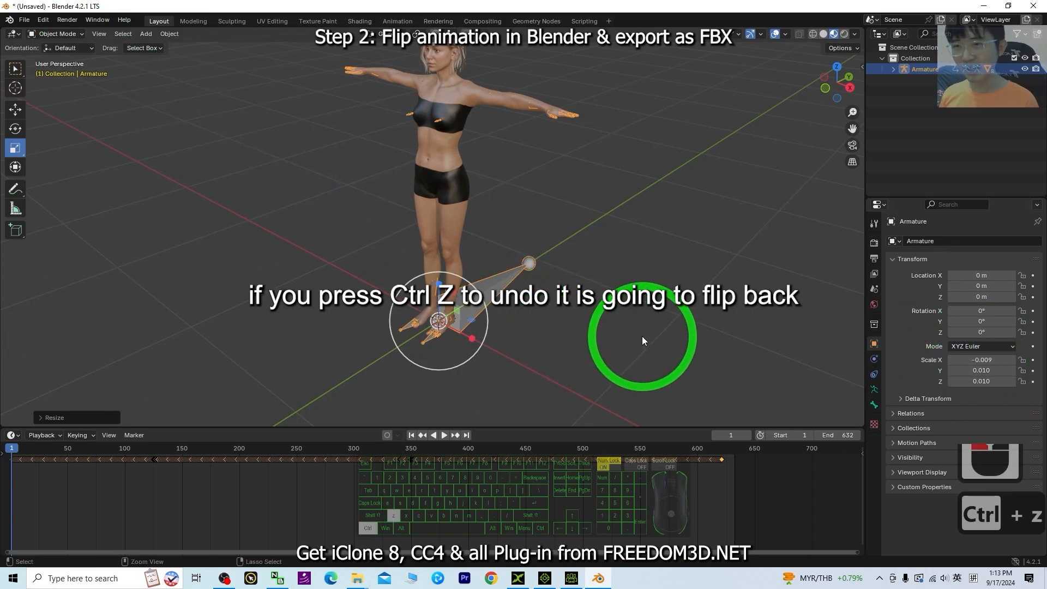
{"action": "key", "text": "ctrl+z"}
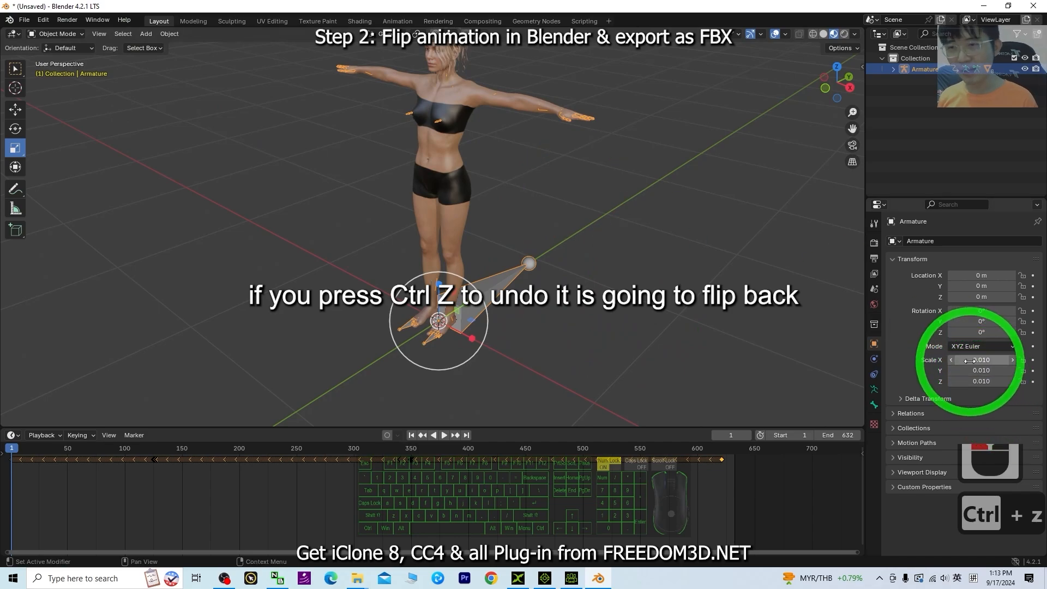
Step: Set the armature's X scale to -0.010 to mirror the character and play the flipped animation
{"action": "left_click", "coordinate": [962, 362]}
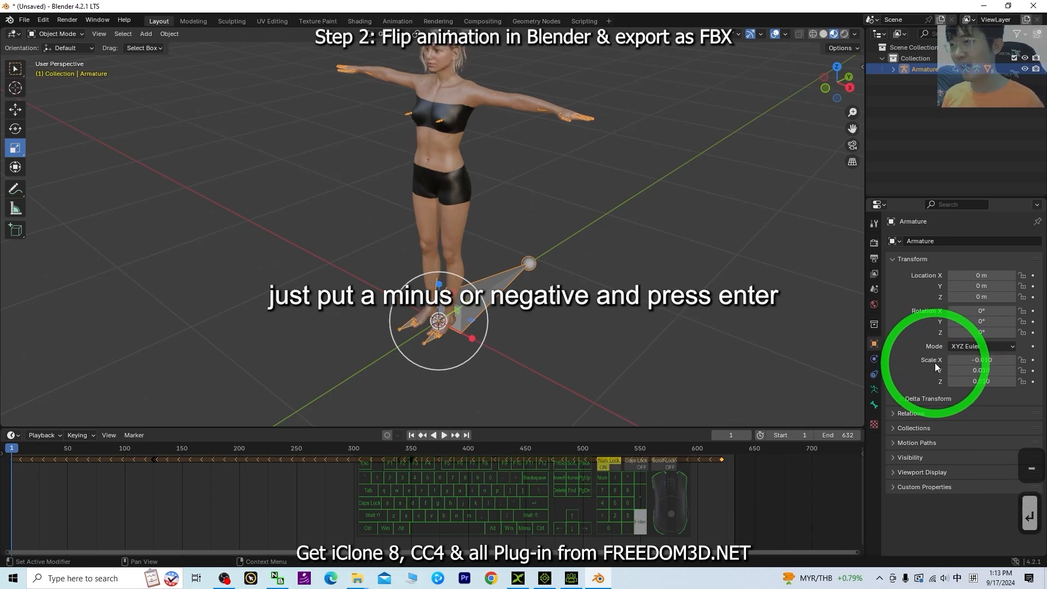
{"action": "scroll", "coordinate": [505, 172], "scroll_direction": "down", "scroll_amount": 2}
{"action": "scroll", "coordinate": [516, 168], "scroll_direction": "up", "scroll_amount": 1}
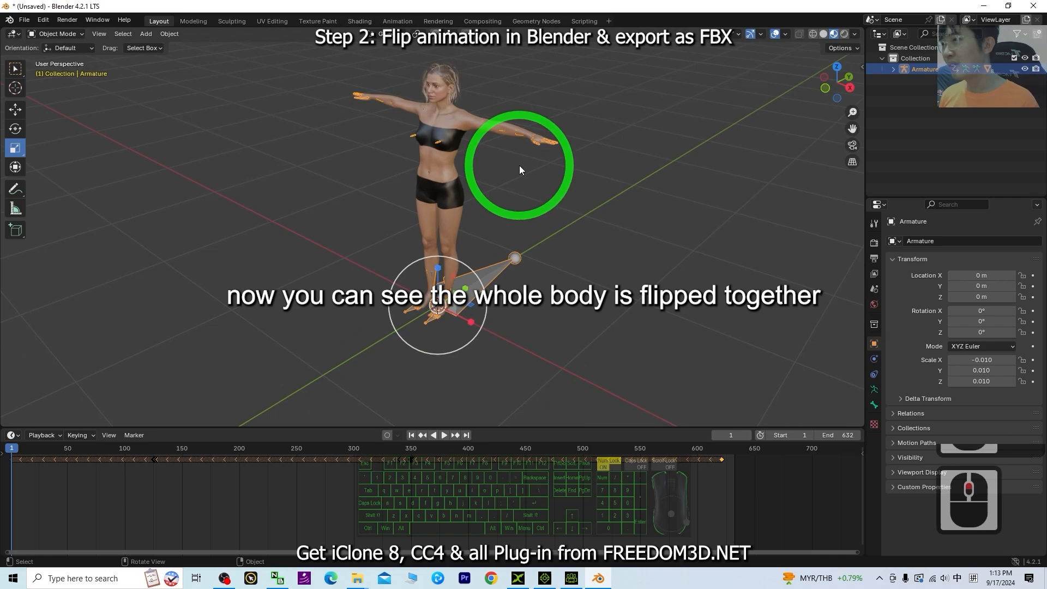
{"action": "middle_click_drag", "start_coordinate": [486, 196], "coordinate": [476, 234], "text": "shift"}
{"action": "middle_click_drag", "start_coordinate": [555, 260], "coordinate": [587, 257]}
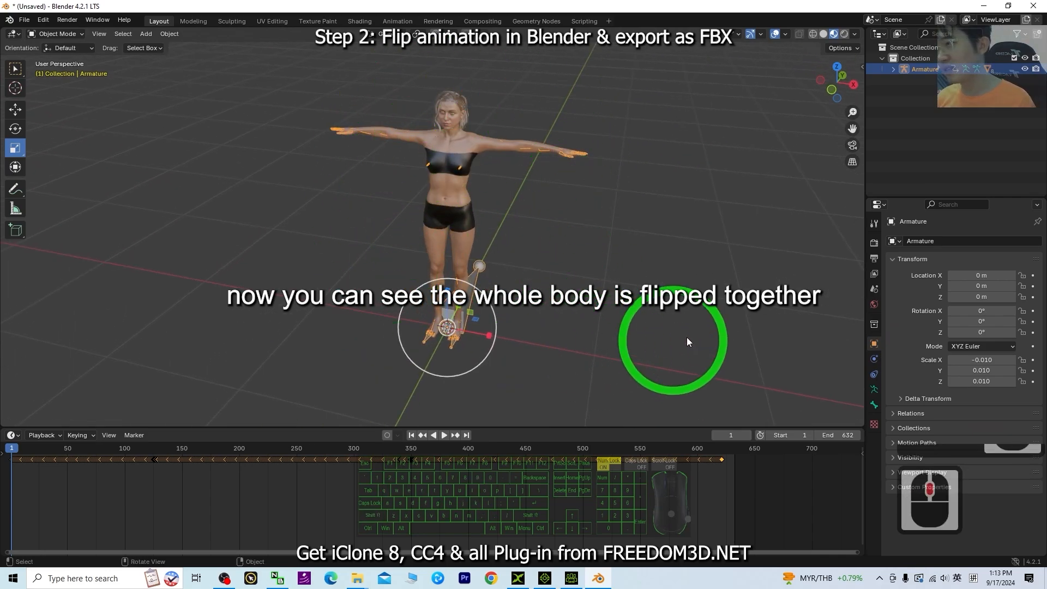
{"action": "middle_click_drag", "start_coordinate": [687, 342], "coordinate": [647, 342]}
{"action": "left_click", "coordinate": [444, 435]}
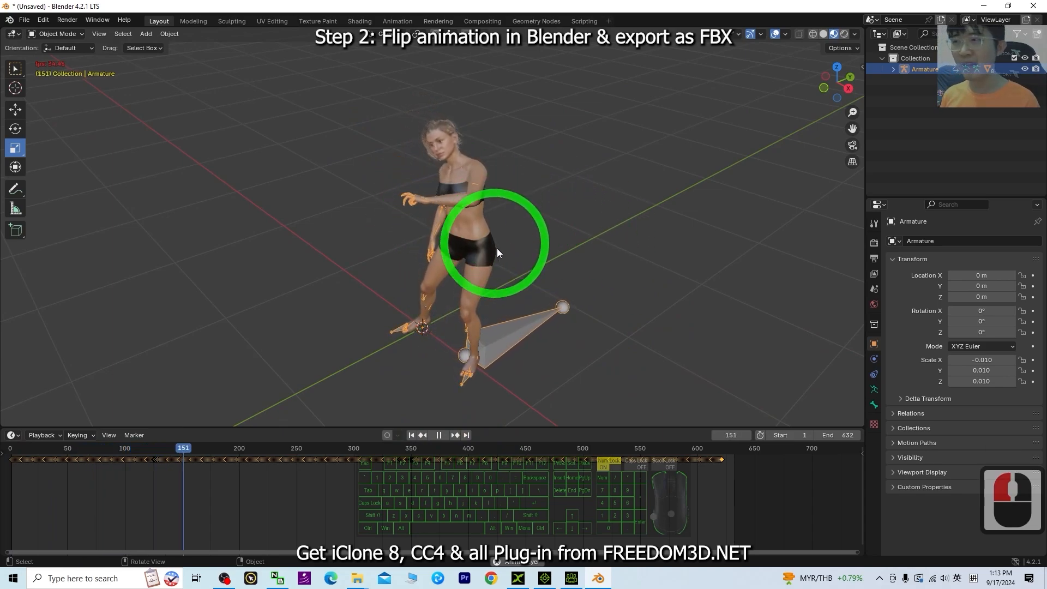
Step: Check the flipped animation from another angle, stop playback and return to the first frame
{"action": "middle_click_drag", "start_coordinate": [518, 306], "coordinate": [568, 281]}
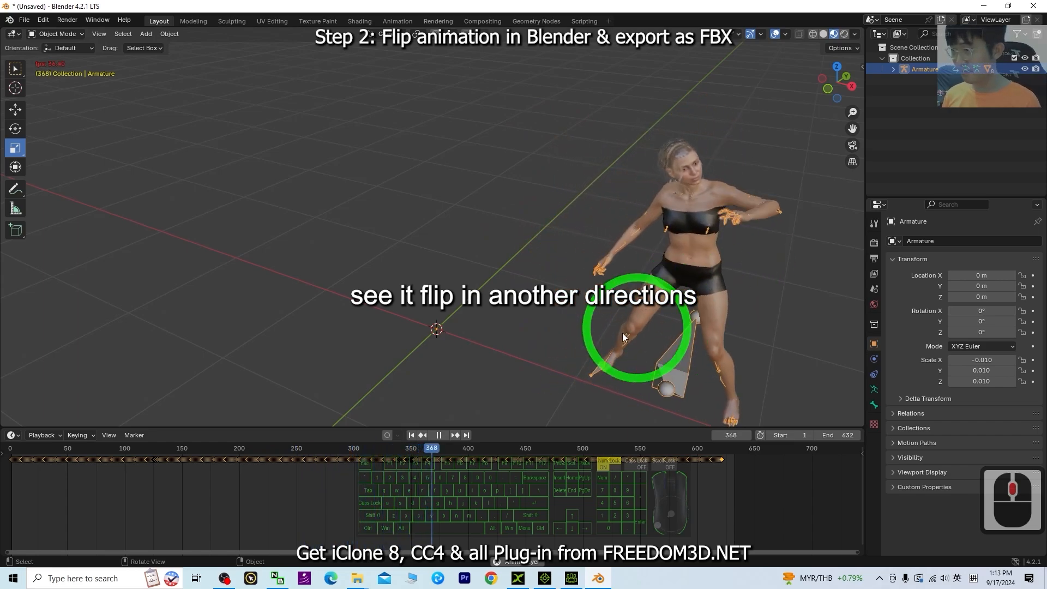
{"action": "left_click", "coordinate": [440, 434]}
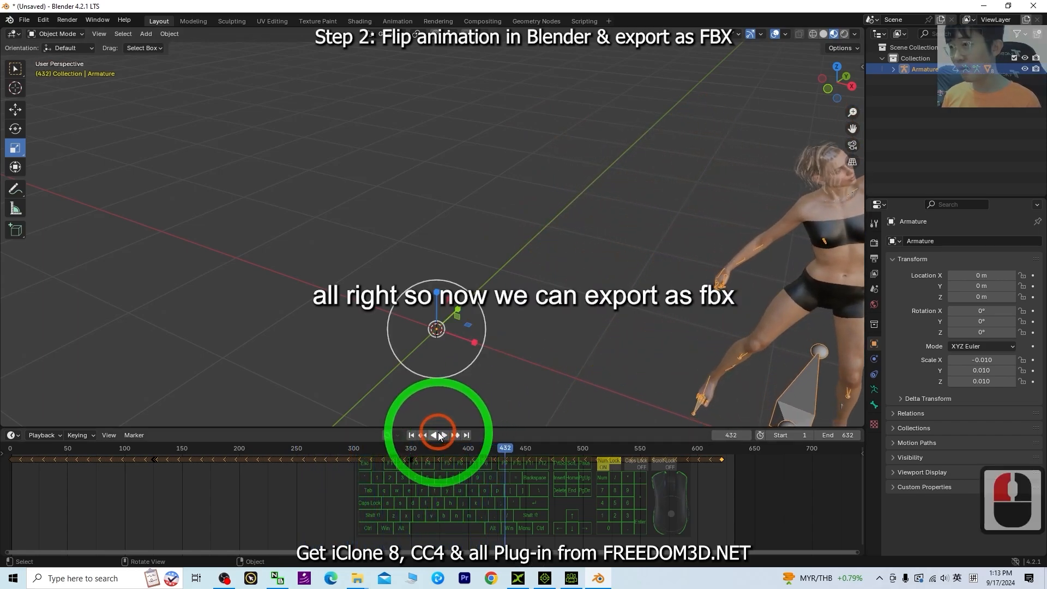
{"action": "left_click", "coordinate": [411, 435]}
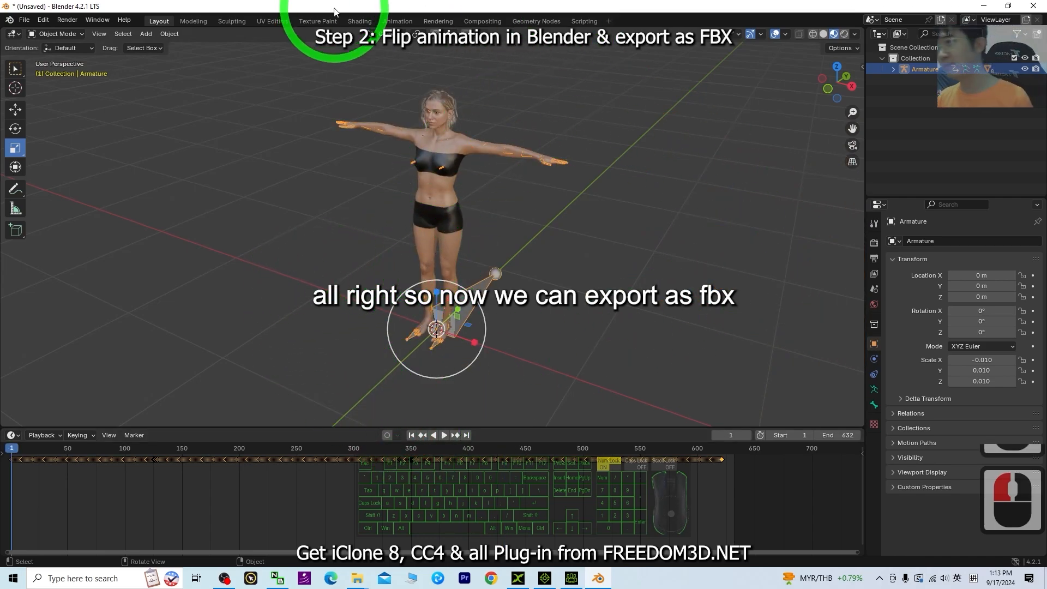
Step: Start an FBX export of the scene and browse to the air dance folder on the Desktop
{"action": "left_click_drag", "start_coordinate": [334, 11], "coordinate": [508, 46]}
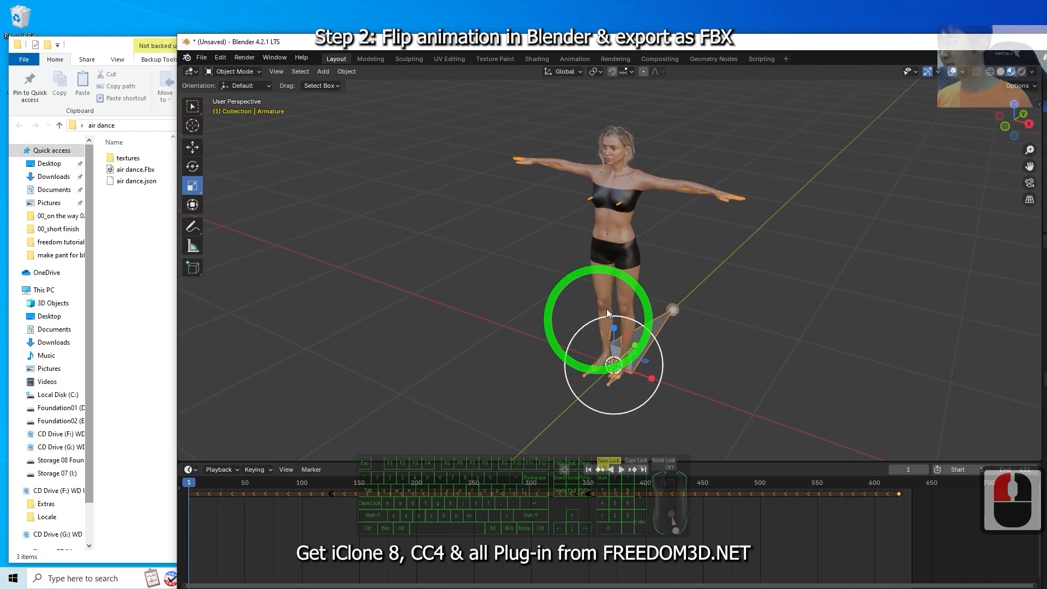
{"action": "left_click", "coordinate": [201, 58]}
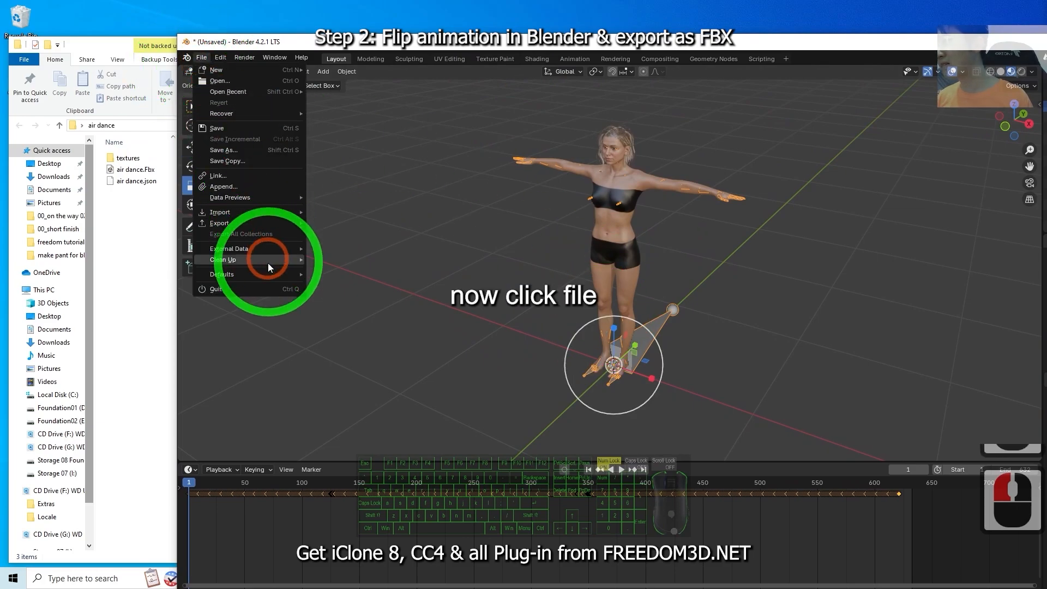
{"action": "mouse_move", "coordinate": [223, 223]}
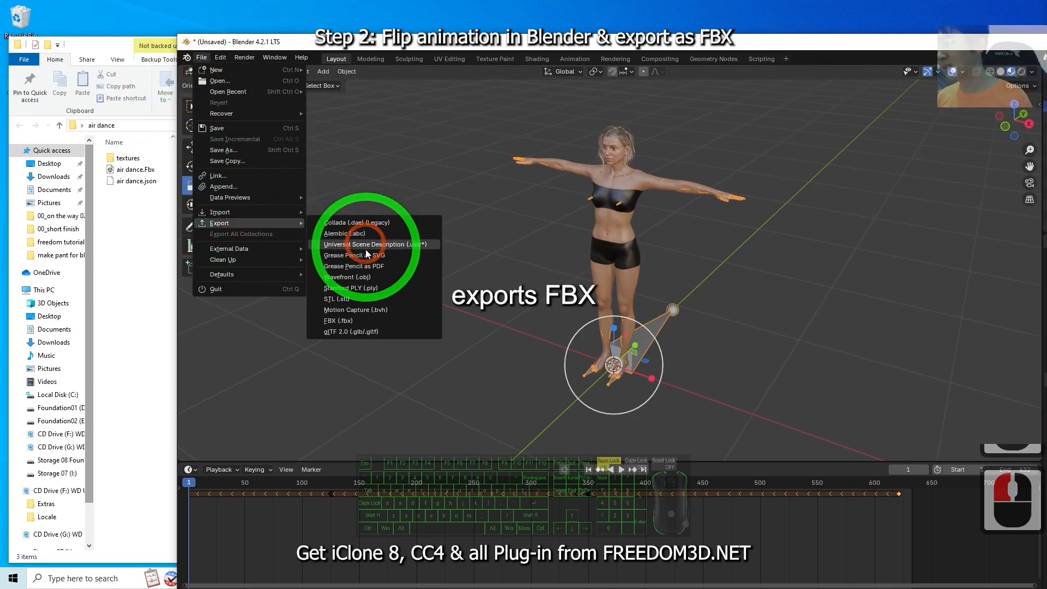
{"action": "left_click", "coordinate": [338, 320]}
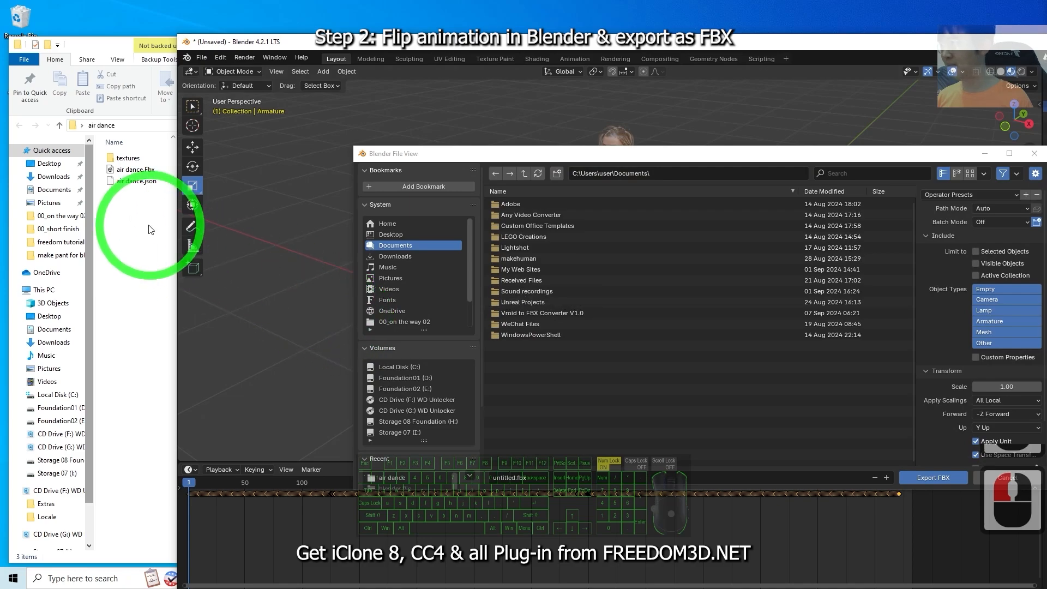
{"action": "left_click", "coordinate": [142, 224]}
{"action": "left_click", "coordinate": [627, 174]}
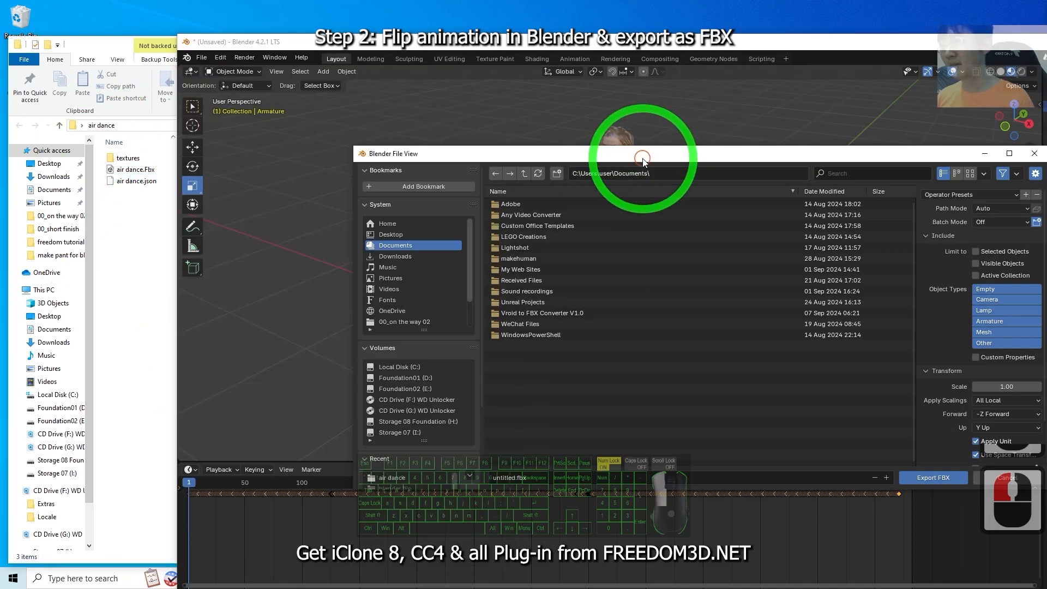
{"action": "left_click", "coordinate": [391, 235]}
{"action": "double_click", "coordinate": [510, 205]}
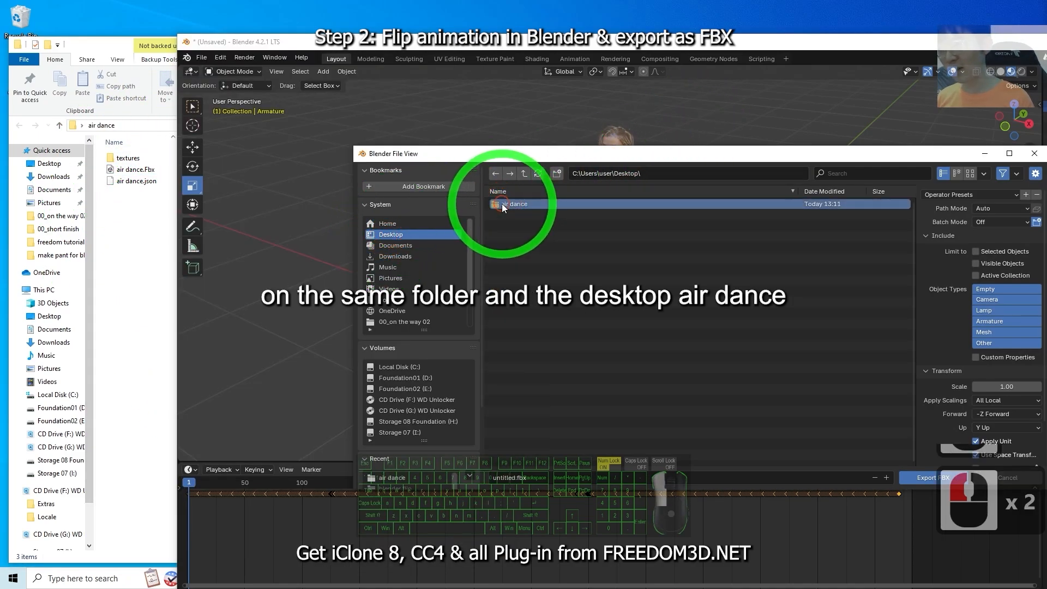
{"action": "left_click_drag", "start_coordinate": [691, 156], "coordinate": [525, 106]}
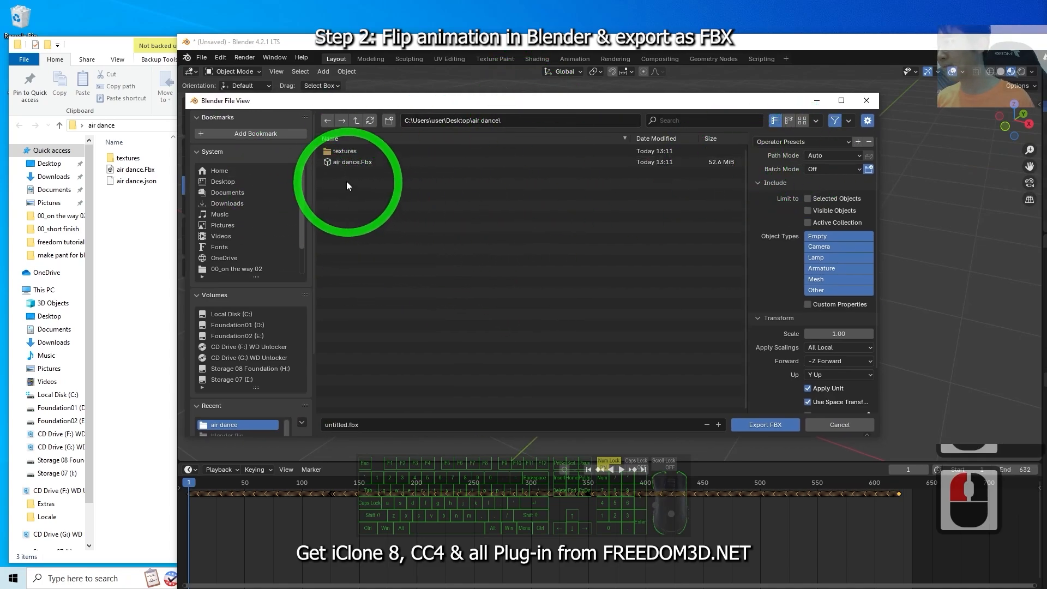
Step: Create a folder named flip inside the air dance folder and open it as the export location
{"action": "right_click", "coordinate": [355, 232]}
{"action": "left_click", "coordinate": [317, 334]}
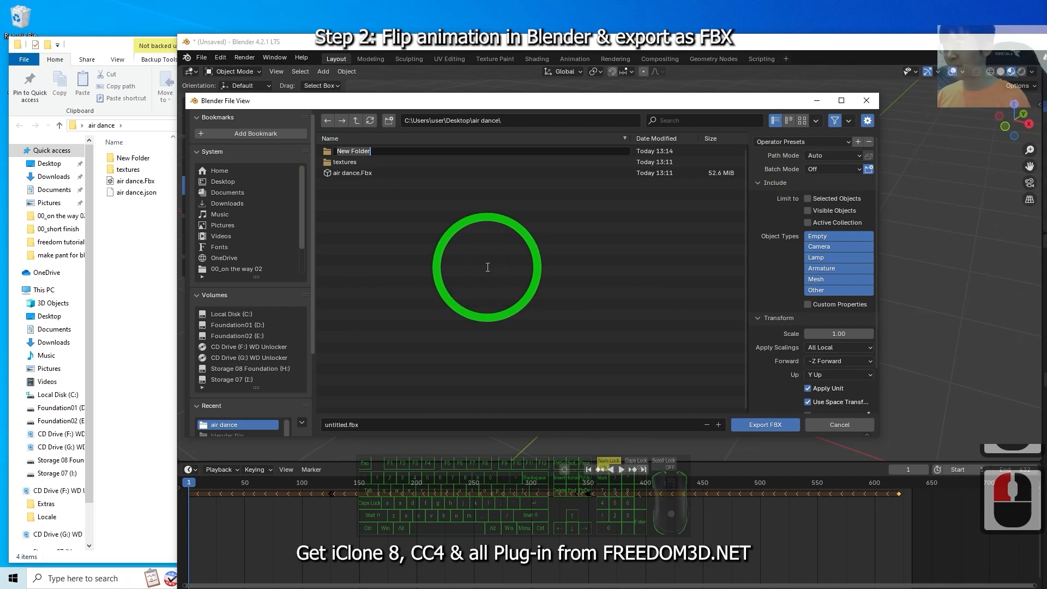
{"action": "type", "text": "flip"}
{"action": "key", "text": "Return"}
{"action": "key", "text": "Return"}
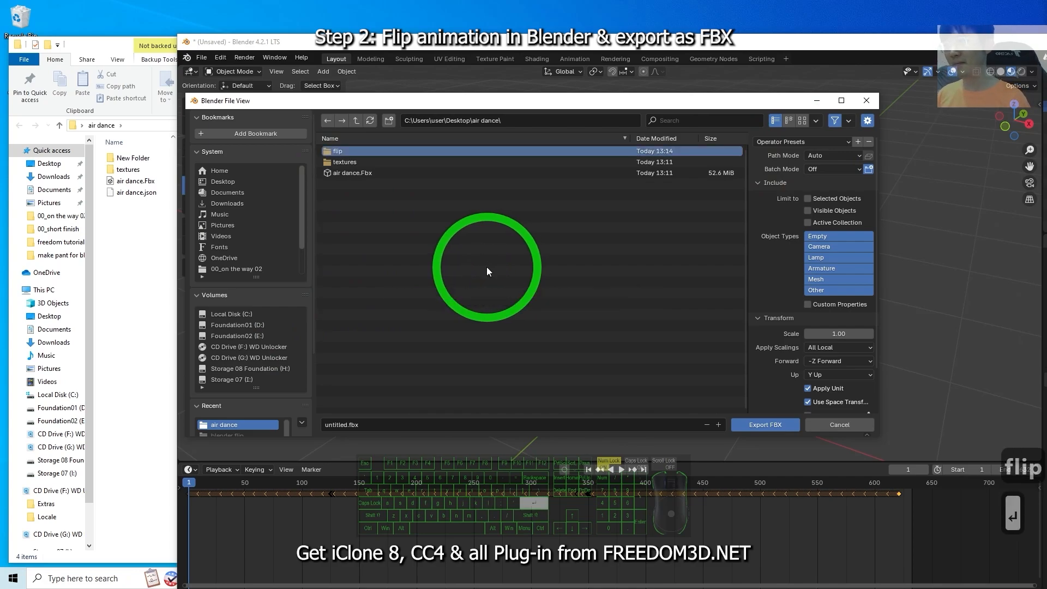
Step: Name the file air dance flip.fbx and export the FBX into the flip folder
{"action": "double_click", "coordinate": [348, 427]}
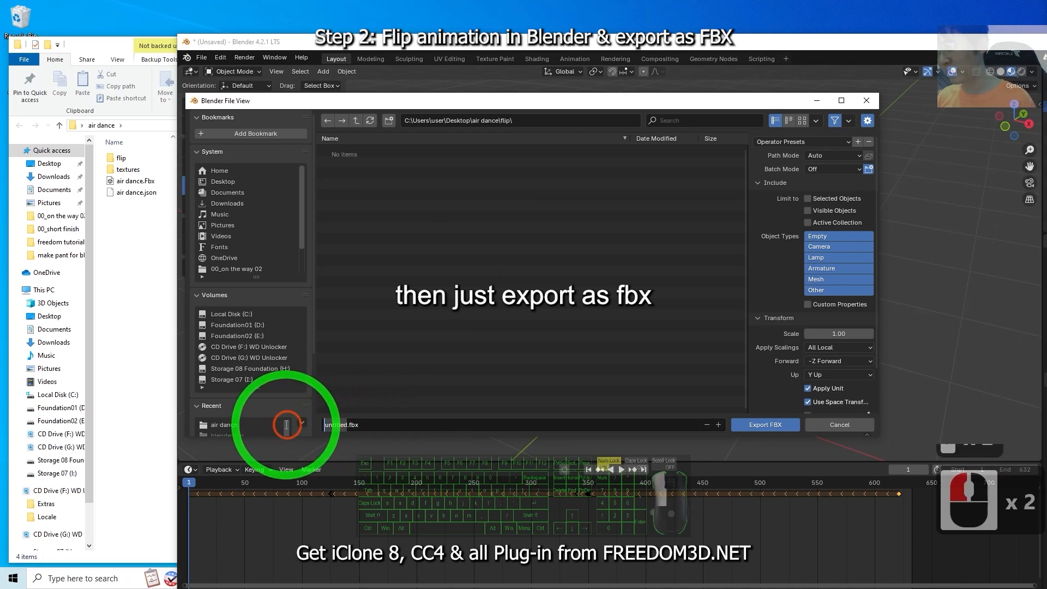
{"action": "type", "text": "air dance flip"}
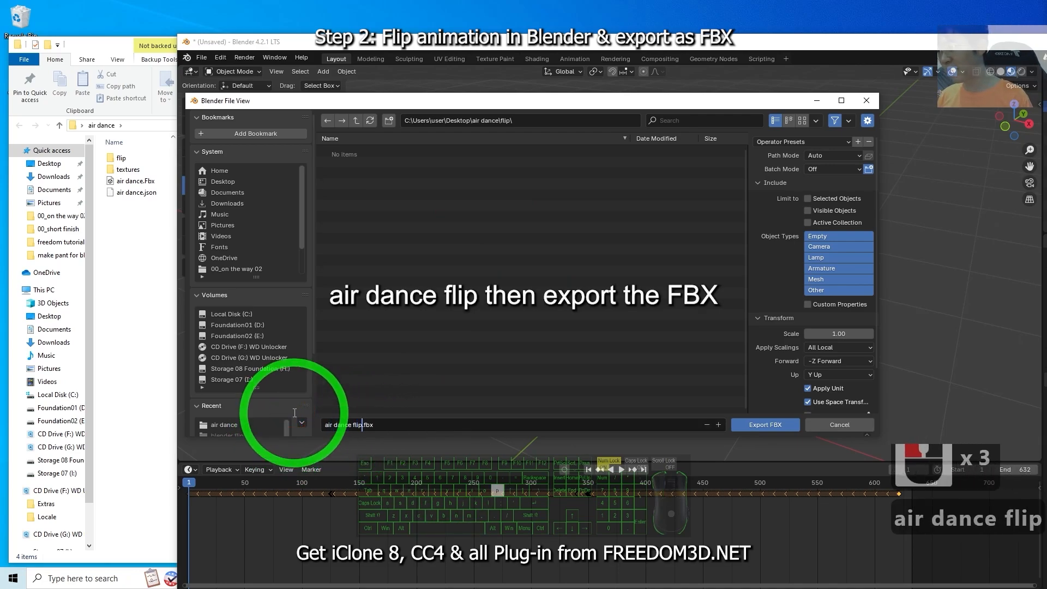
{"action": "double_click", "coordinate": [764, 425]}
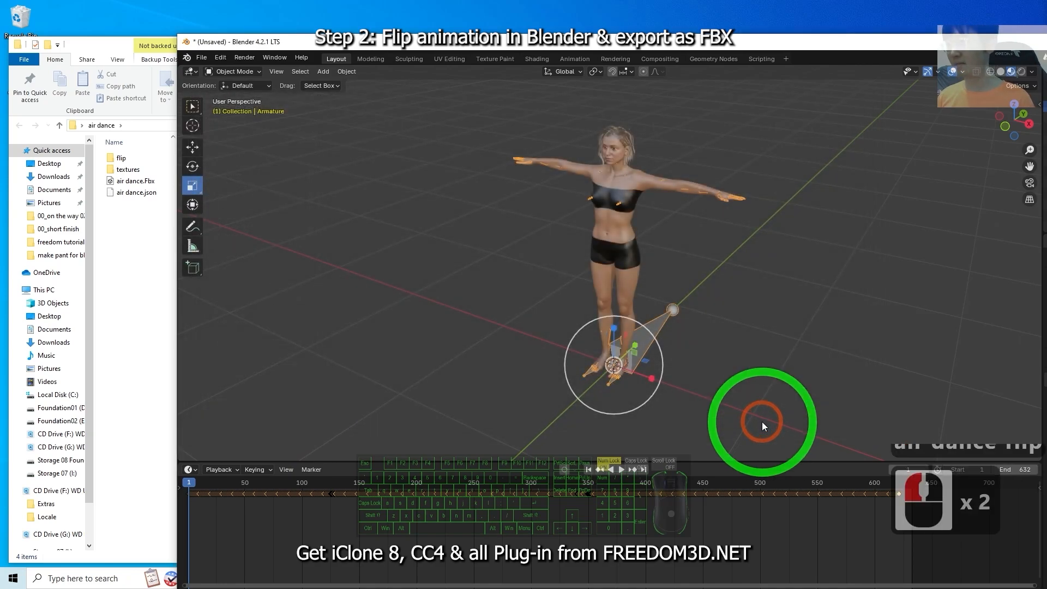
{"action": "left_click_drag", "start_coordinate": [740, 44], "coordinate": [613, 1]}
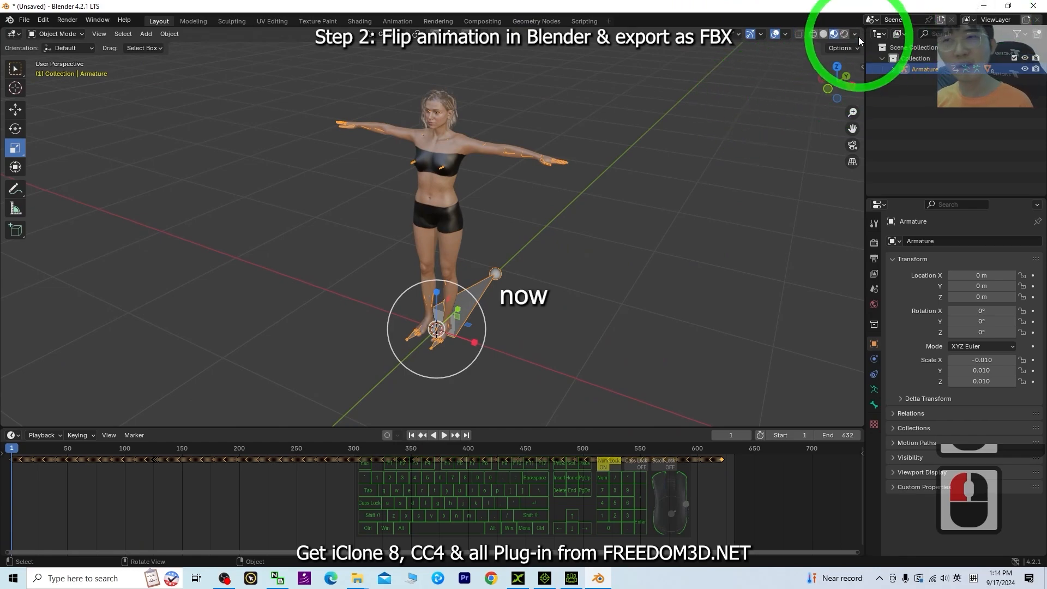
Step: Minimize Blender and open the flip folder in File Explorer to check the exported FBX
{"action": "left_click", "coordinate": [987, 5]}
{"action": "double_click", "coordinate": [139, 161]}
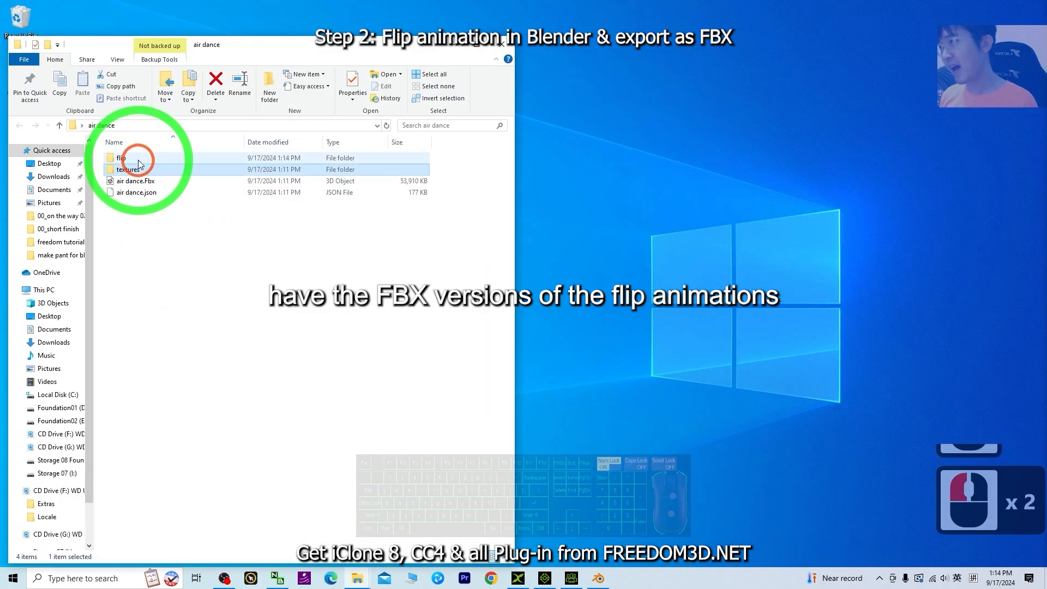
{"action": "double_click", "coordinate": [139, 162]}
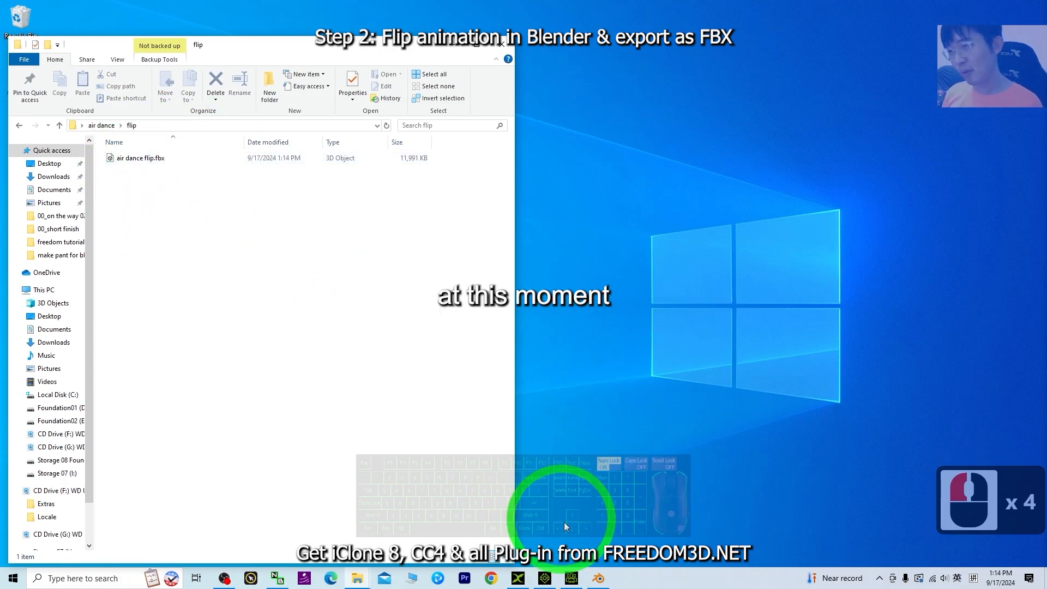
Step: Switch to Character Creator 4 and create a new project without saving the current one
{"action": "left_click", "coordinate": [578, 580]}
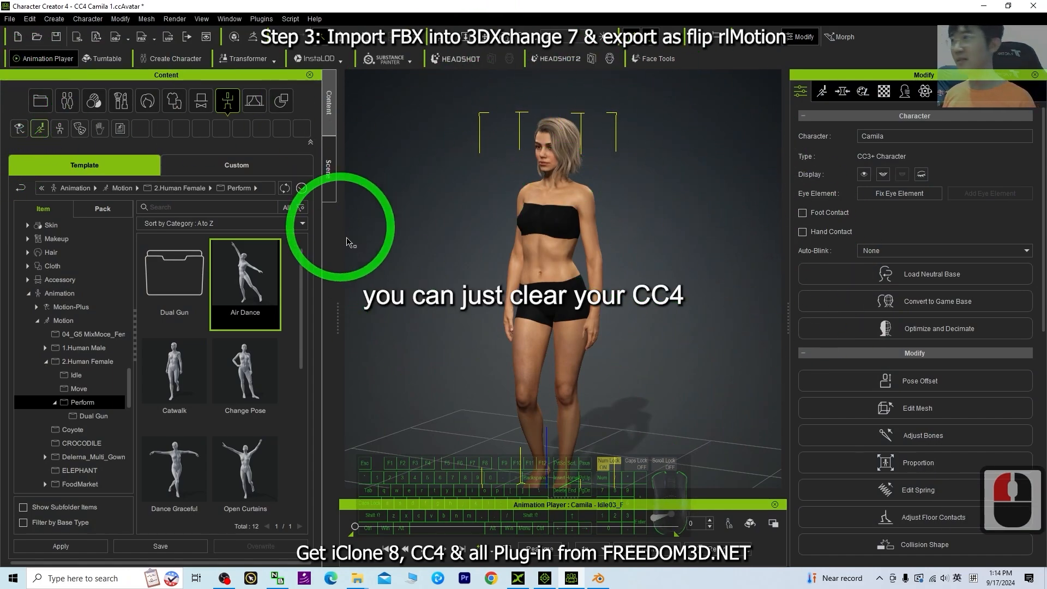
{"action": "left_click", "coordinate": [19, 37]}
{"action": "left_click", "coordinate": [538, 322]}
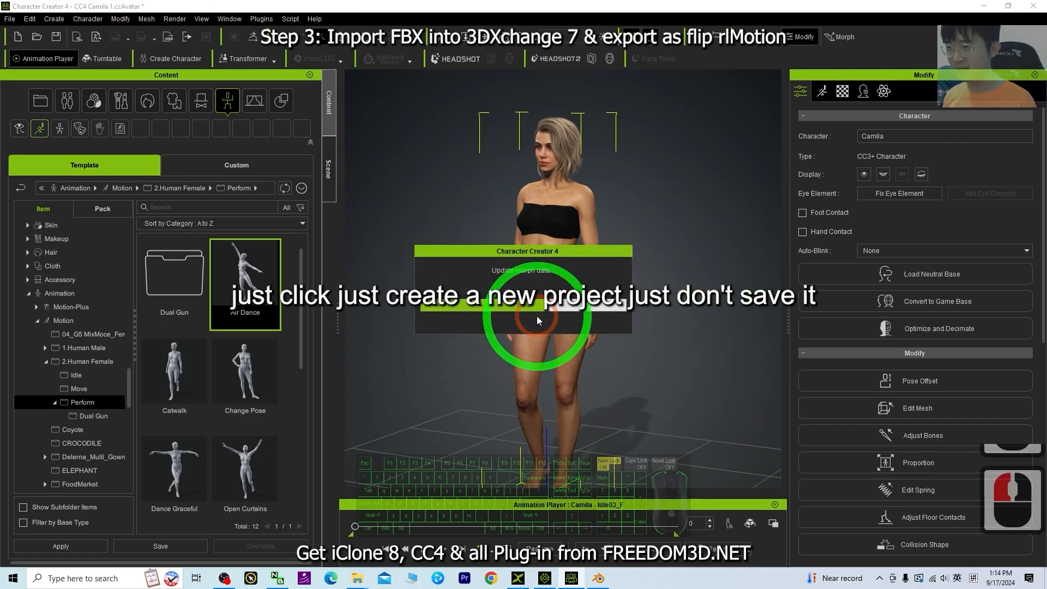
{"action": "scroll", "coordinate": [568, 343], "scroll_direction": "down", "scroll_amount": 5}
{"action": "scroll", "coordinate": [635, 385], "scroll_direction": "up", "scroll_amount": 2}
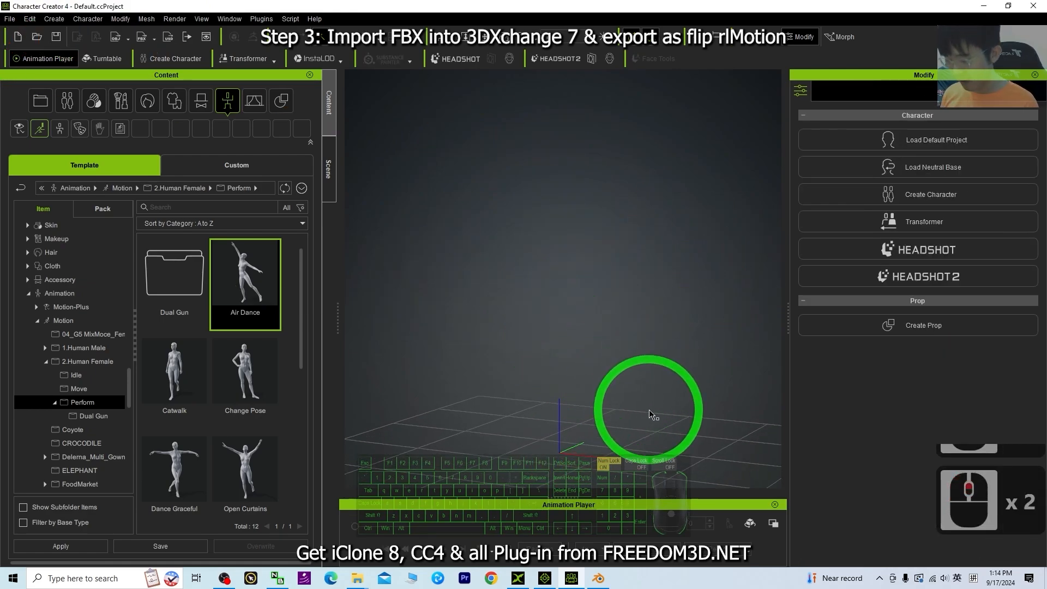
{"action": "key", "text": "x"}
{"action": "mouse_move", "coordinate": [648, 423]}
{"action": "left_mouse_down"}
{"action": "mouse_move", "coordinate": [636, 392]}
{"action": "mouse_move", "coordinate": [645, 426]}
{"action": "left_mouse_up"}
{"action": "key", "text": "c"}
{"action": "key", "text": "c"}
{"action": "key", "text": "c"}
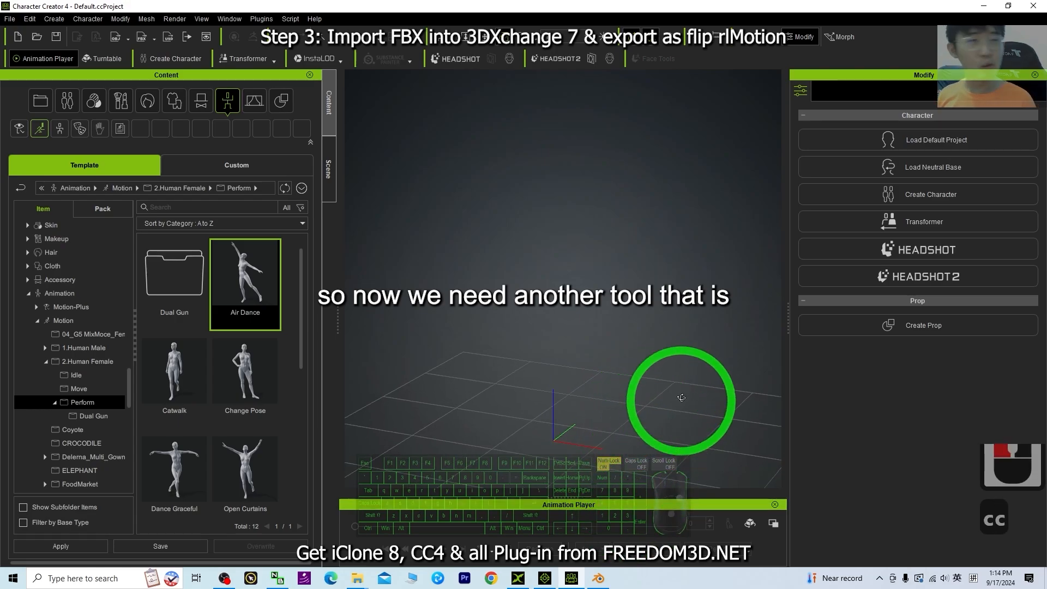
Step: Import air dance flip.fbx from File Explorer into Character Creator 4 as a Humanoid (Non-Standard) character, cancelling the automatic profile conversion
{"action": "left_click", "coordinate": [517, 582]}
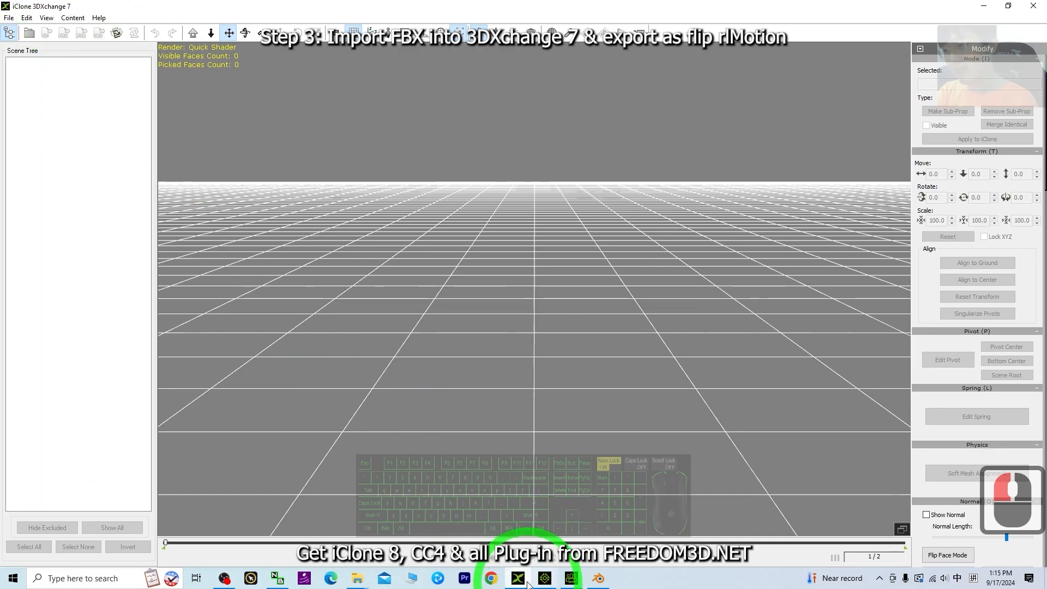
{"action": "left_click", "coordinate": [545, 579]}
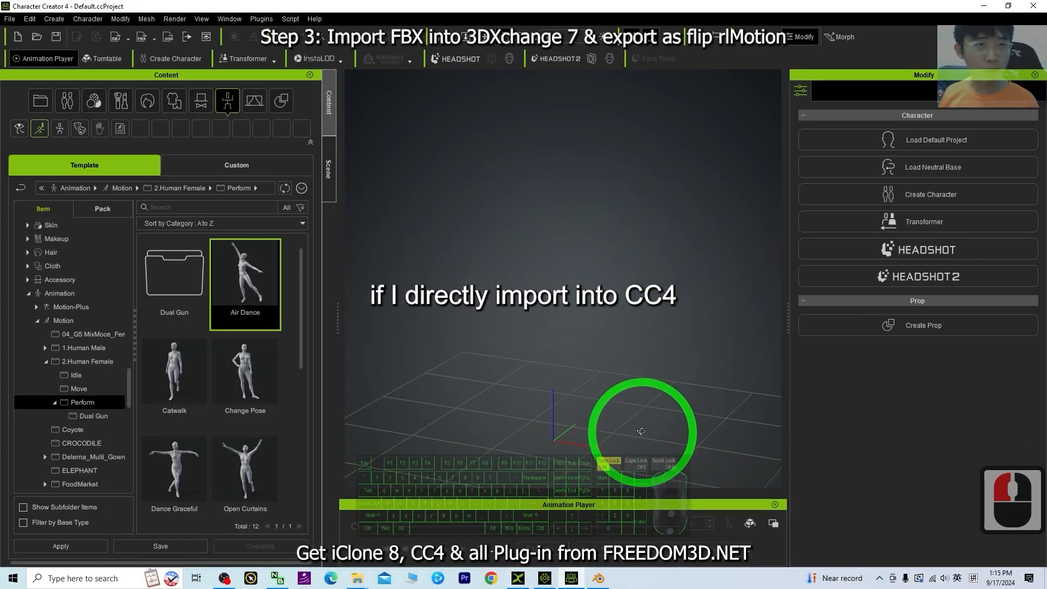
{"action": "double_click", "coordinate": [556, 8]}
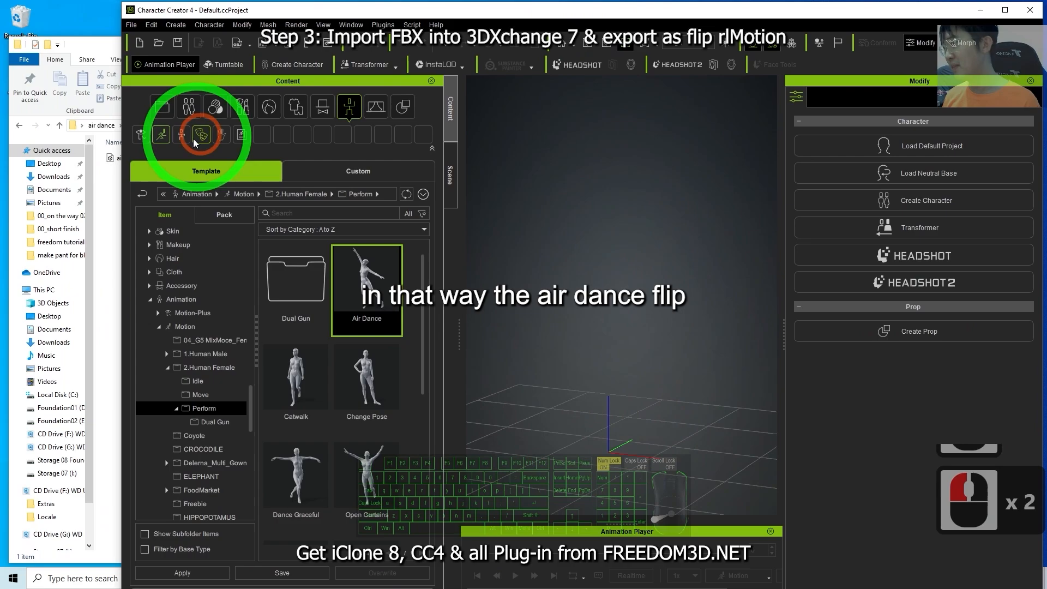
{"action": "left_click", "coordinate": [98, 51]}
{"action": "left_click_drag", "start_coordinate": [140, 158], "coordinate": [611, 459]}
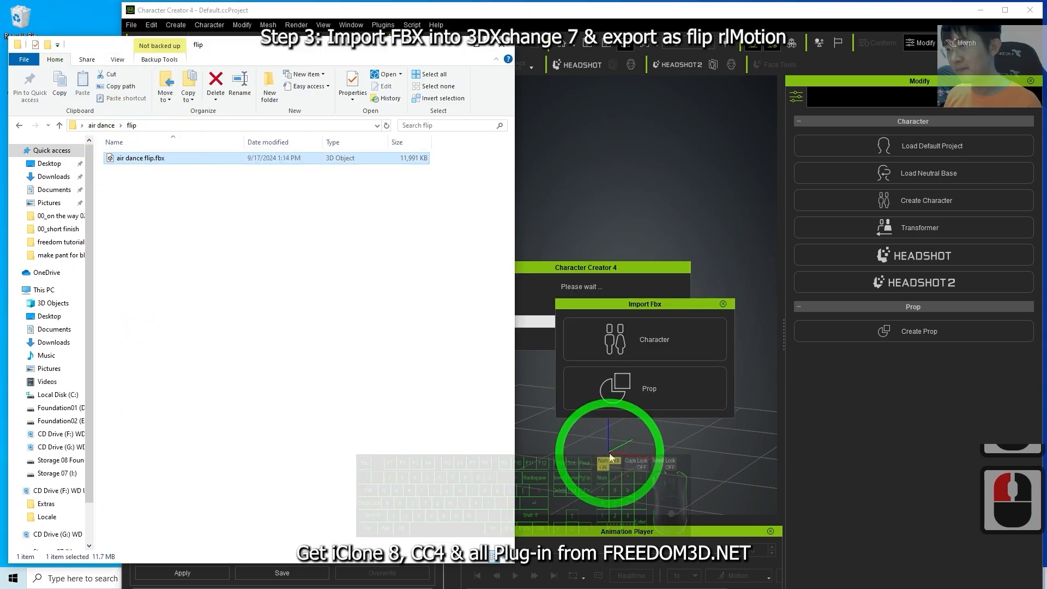
{"action": "left_click", "coordinate": [648, 346]}
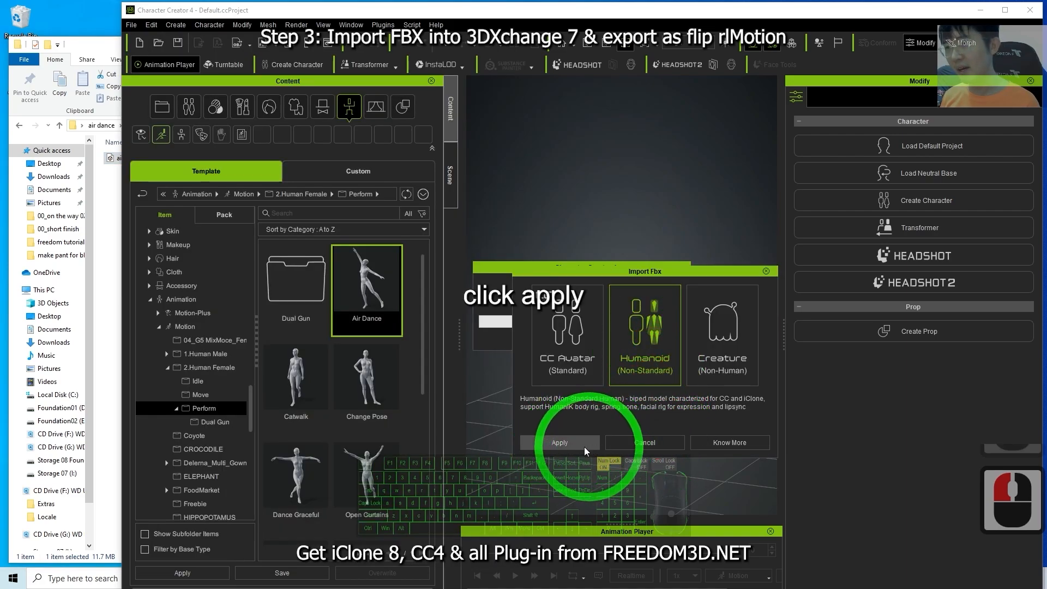
{"action": "left_click", "coordinate": [562, 443]}
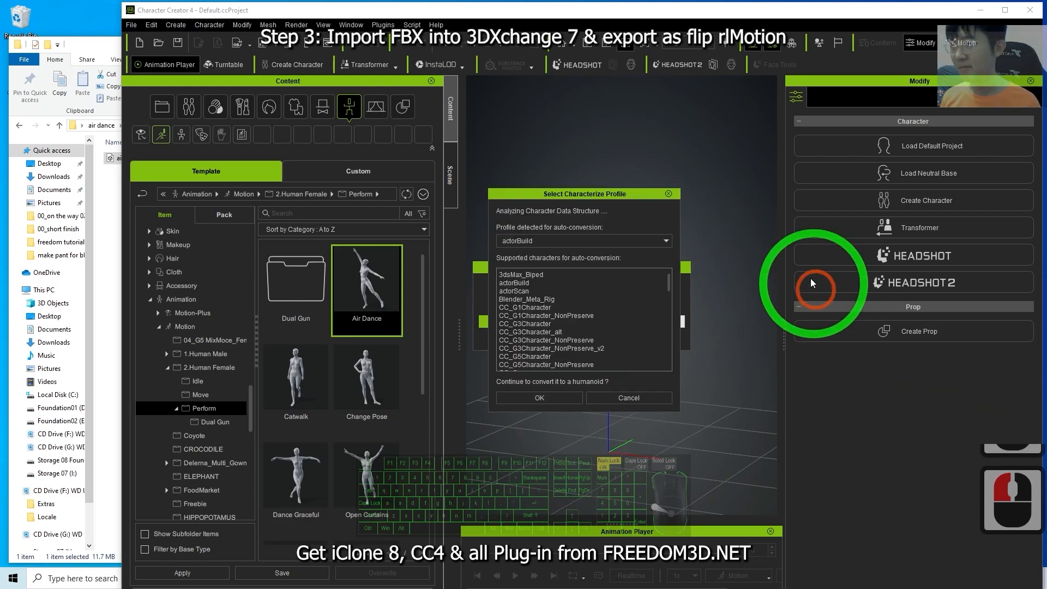
{"action": "left_click", "coordinate": [659, 399]}
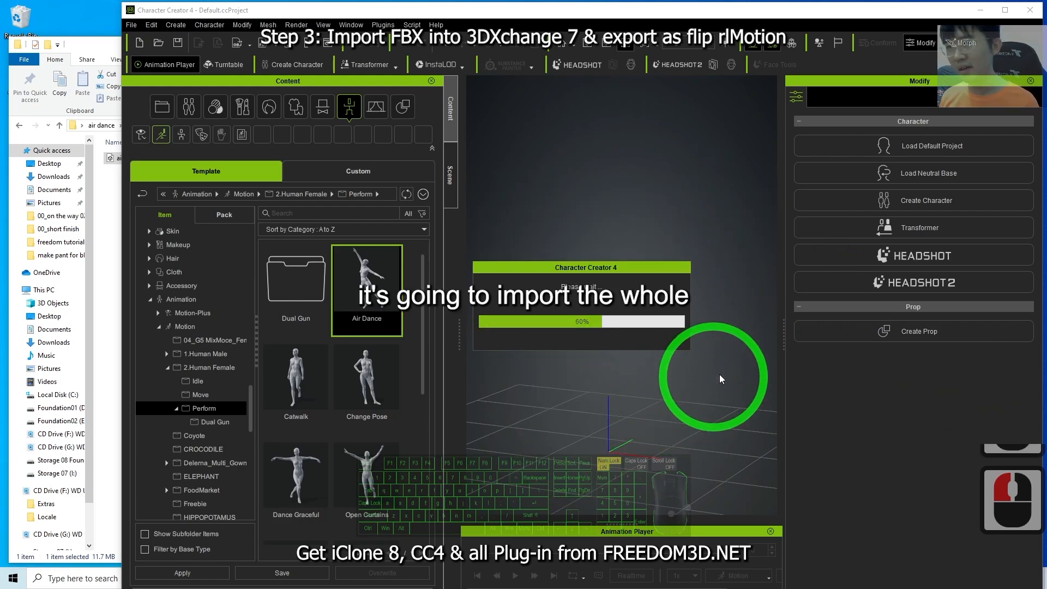
Step: Import air dance flip.fbx again as a motion for the imported character, converting it into the External Motion folder
{"action": "scroll", "coordinate": [633, 281], "scroll_direction": "up", "scroll_amount": 6}
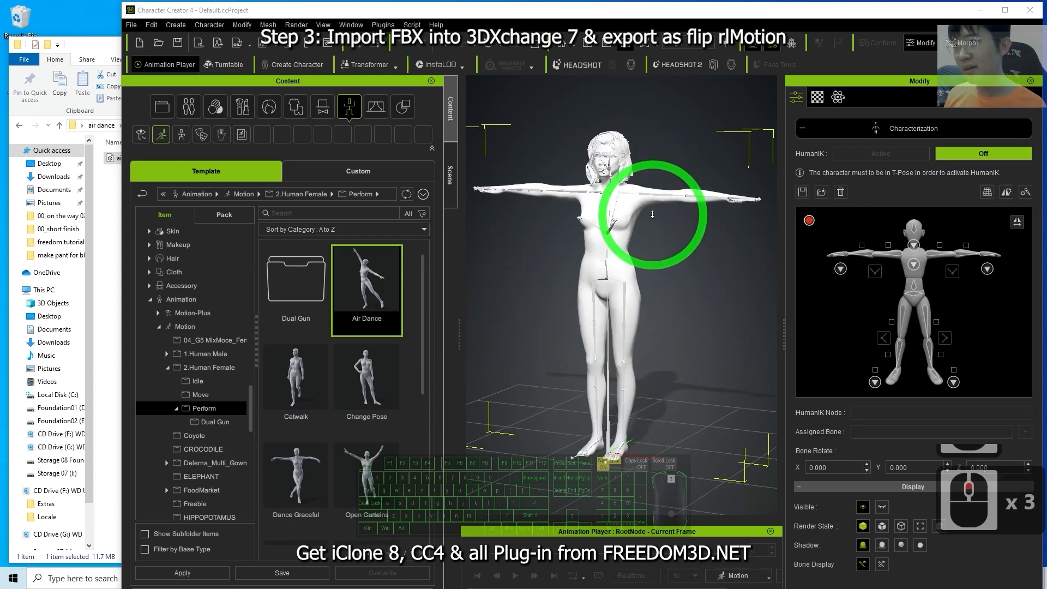
{"action": "scroll", "coordinate": [619, 246], "scroll_direction": "down", "scroll_amount": 2}
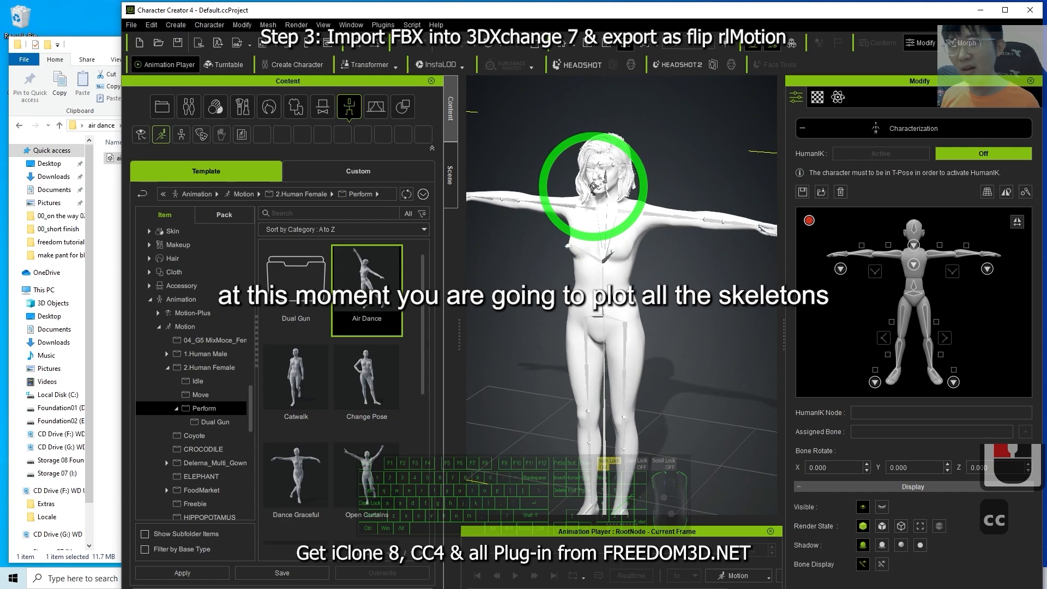
{"action": "left_click", "coordinate": [96, 56]}
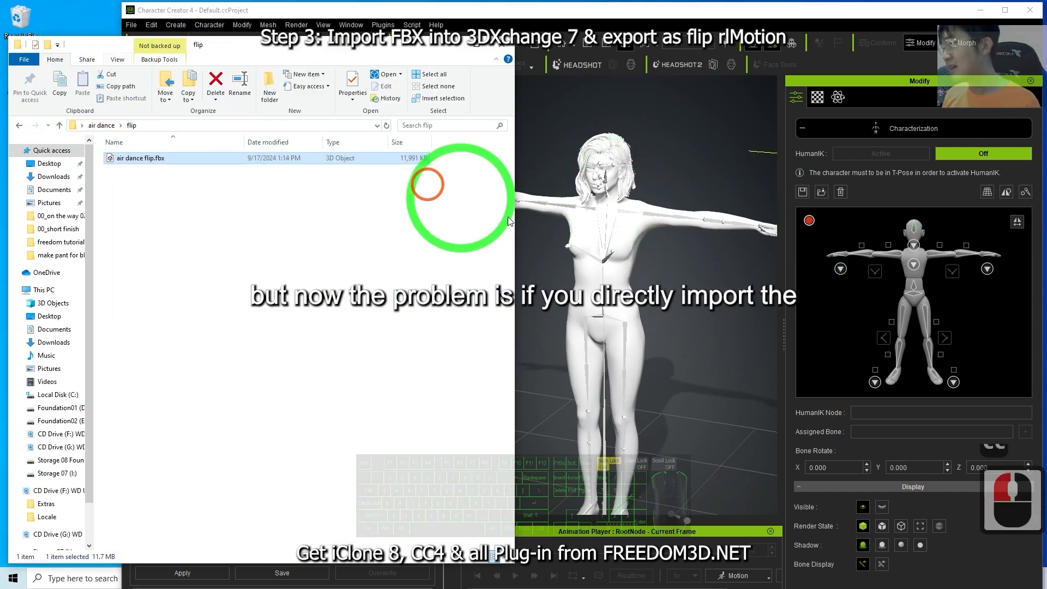
{"action": "left_click_drag", "start_coordinate": [169, 161], "coordinate": [605, 297]}
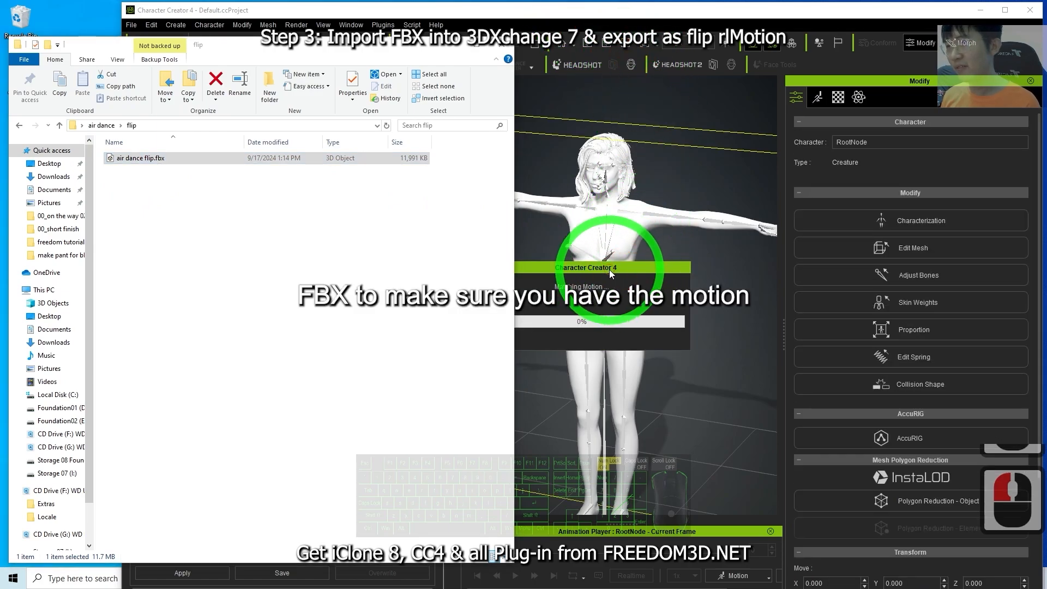
{"action": "left_click", "coordinate": [607, 267]}
{"action": "left_click", "coordinate": [452, 46]}
{"action": "left_click", "coordinate": [589, 280]}
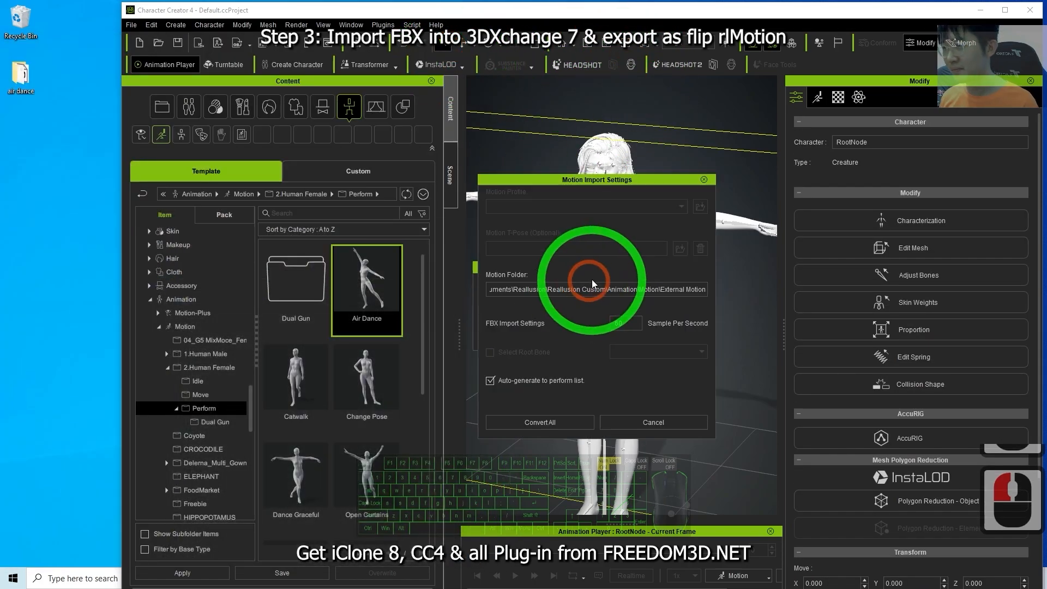
{"action": "left_click", "coordinate": [539, 423]}
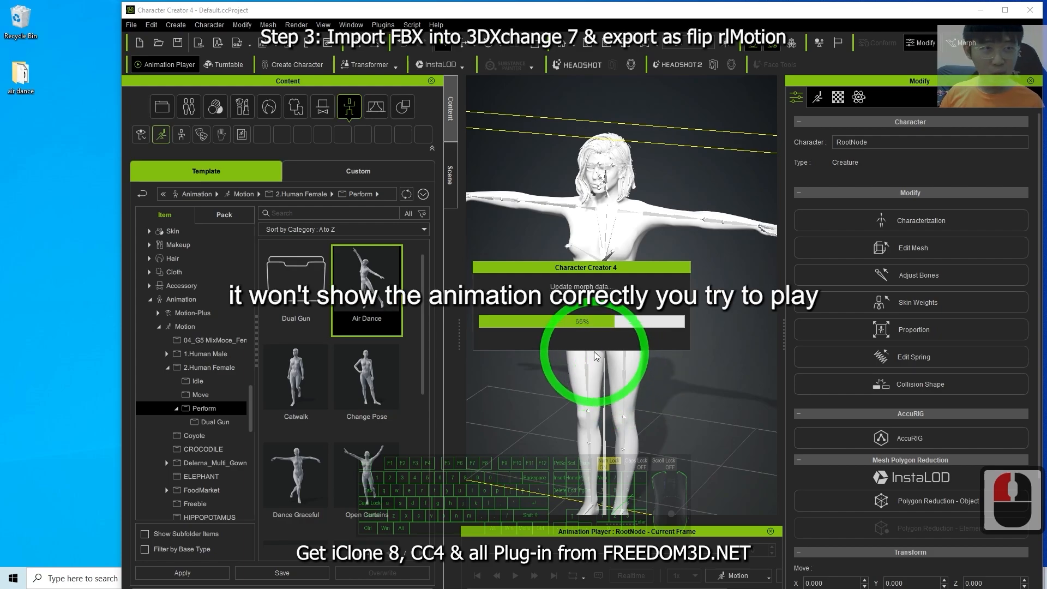
Step: Play the imported air_dance_flip motion on the character to check how it moves, and stop playback
{"action": "scroll", "coordinate": [669, 374], "scroll_direction": "down", "scroll_amount": 20}
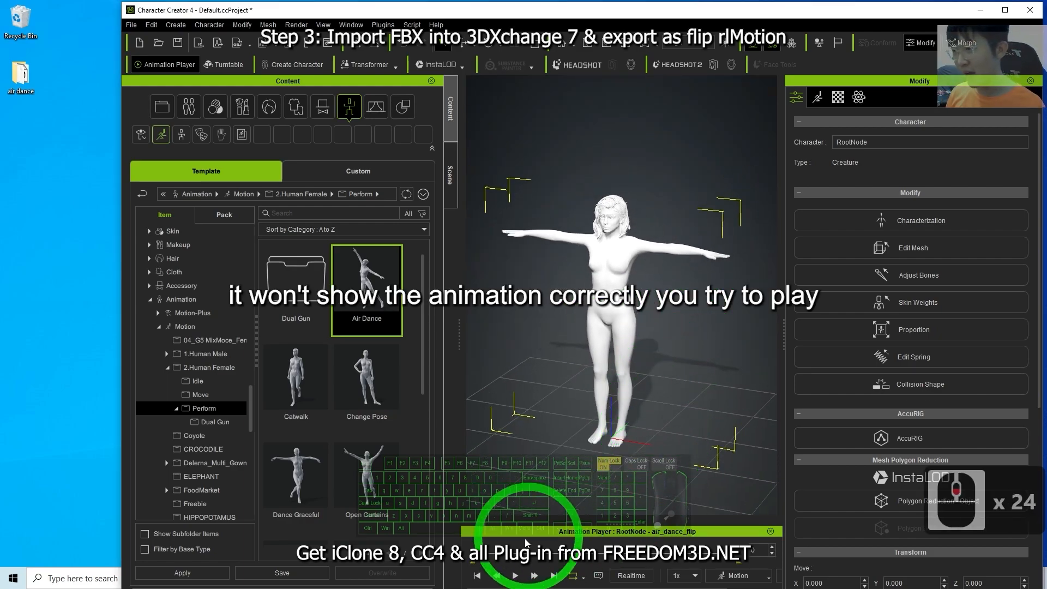
{"action": "left_click", "coordinate": [515, 577]}
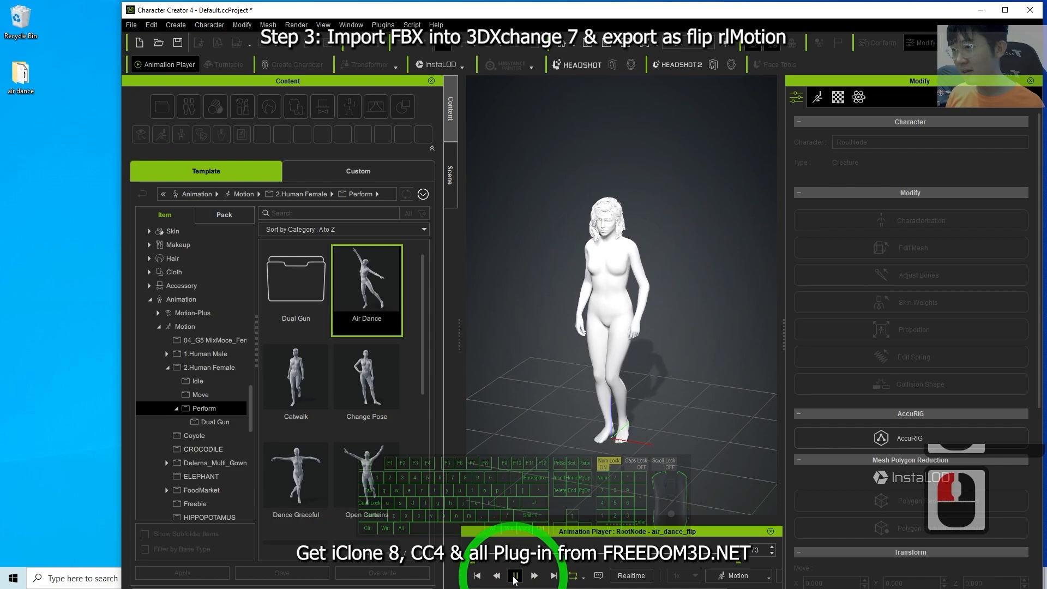
{"action": "scroll", "coordinate": [613, 355], "scroll_direction": "down", "scroll_amount": 11}
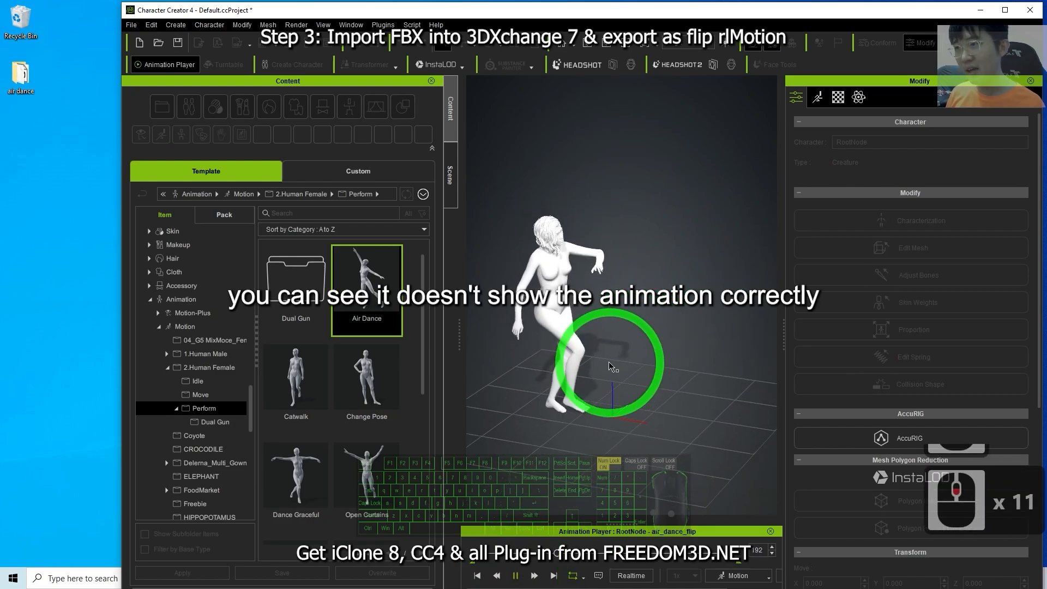
{"action": "scroll", "coordinate": [531, 550], "scroll_direction": "down", "scroll_amount": 10}
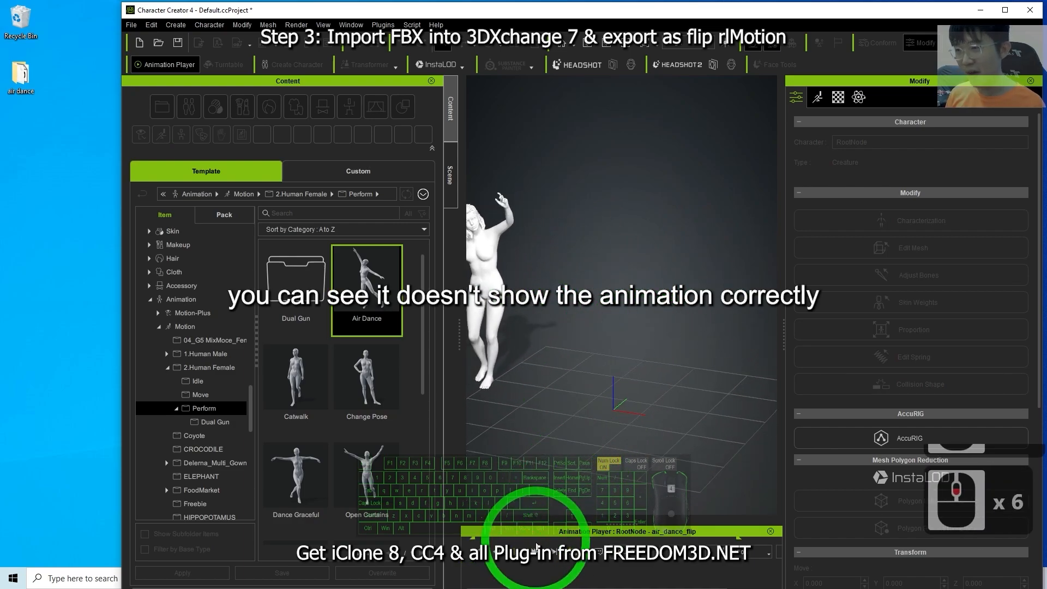
{"action": "left_click", "coordinate": [515, 552]}
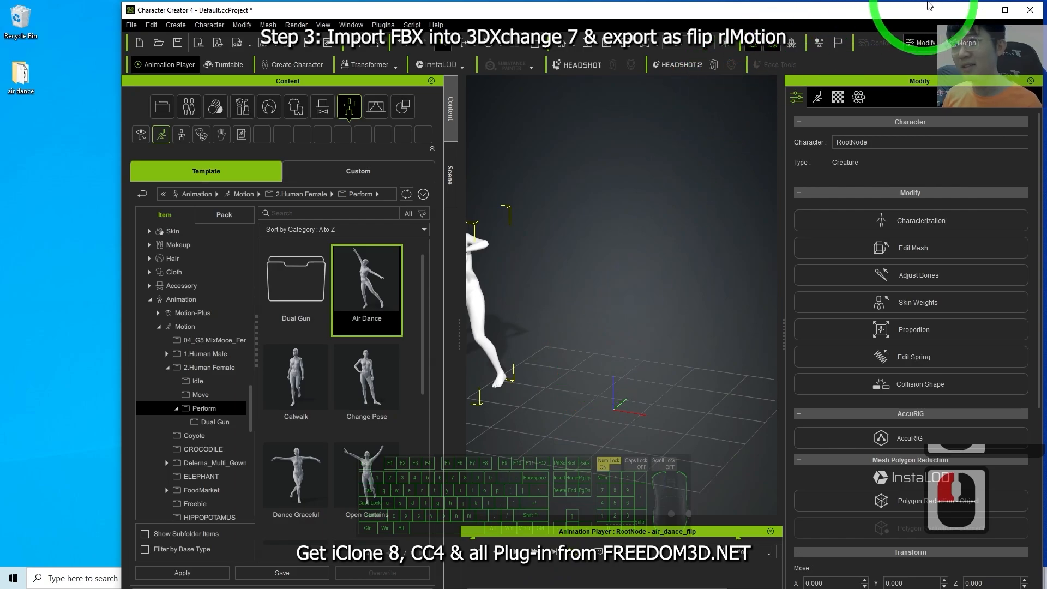
Step: Minimize Character Creator 4 and switch to iClone 3DXchange 7, restoring its window to a smaller size
{"action": "left_click", "coordinate": [976, 12]}
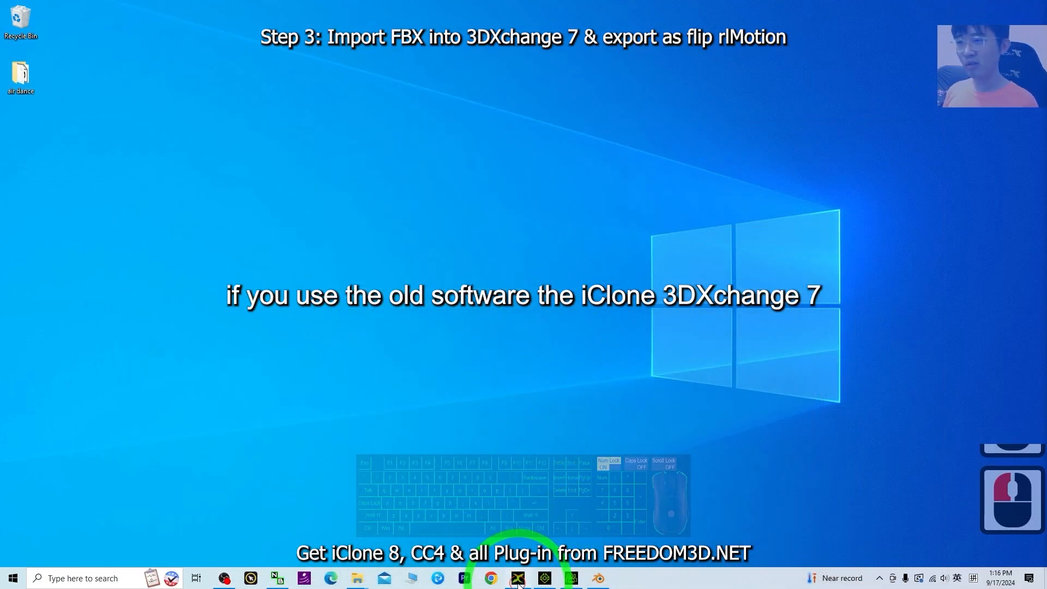
{"action": "left_click", "coordinate": [519, 578]}
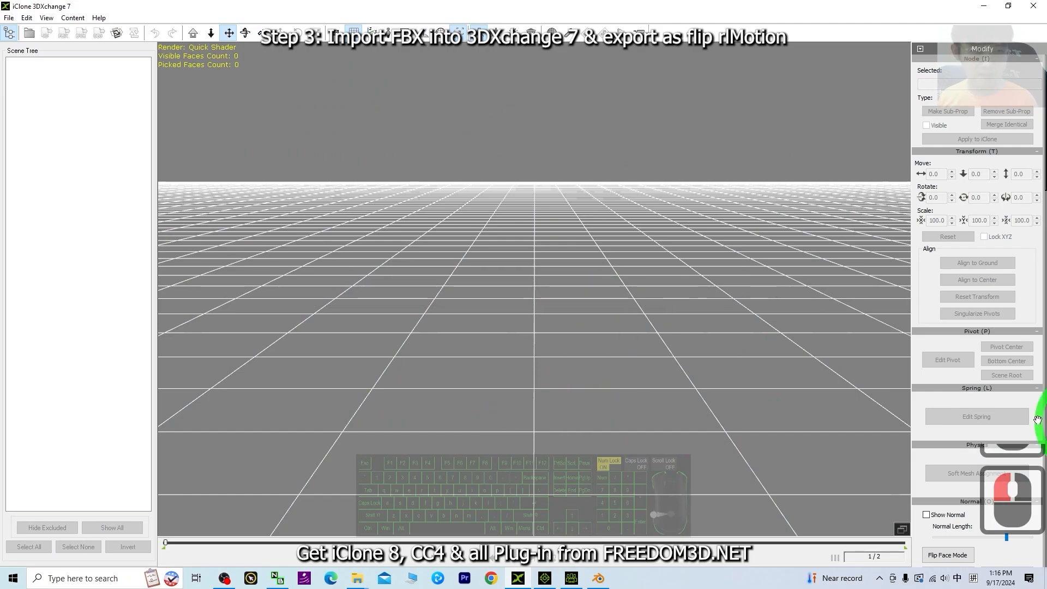
{"action": "left_click_drag", "start_coordinate": [569, 11], "coordinate": [555, 61]}
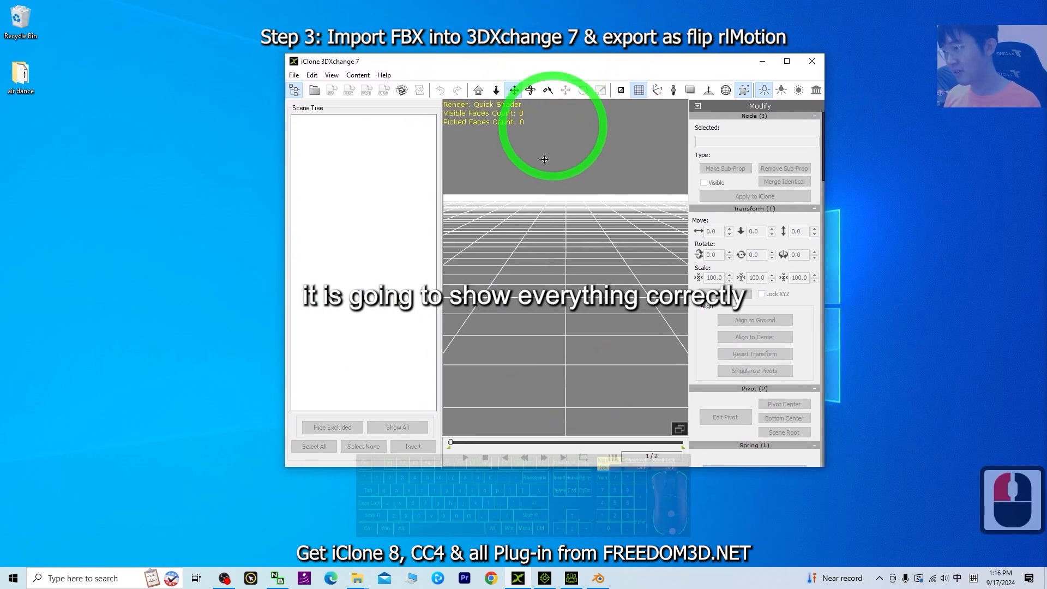
Step: Import air dance flip.fbx from the flip folder into 3DXchange 7 with Import Animation enabled, decline the profile auto-conversion, and maximize the window
{"action": "left_click", "coordinate": [358, 580]}
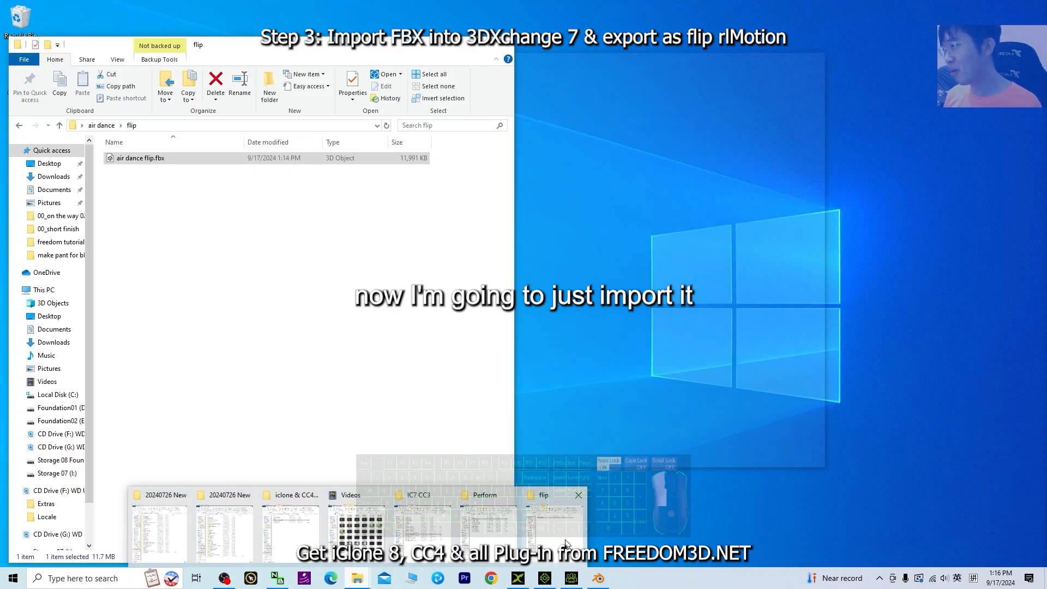
{"action": "left_click", "coordinate": [566, 544]}
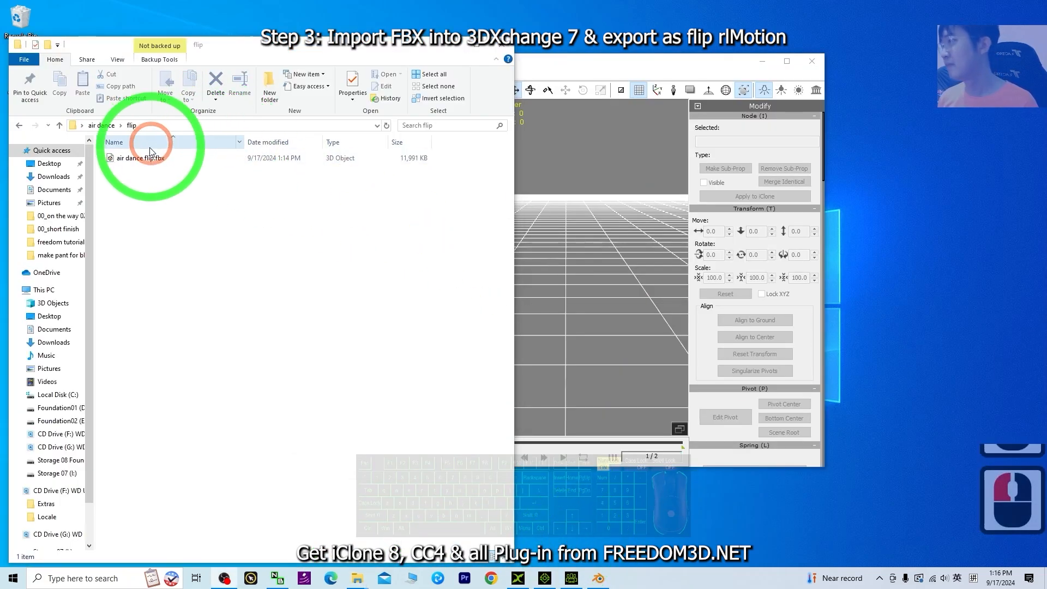
{"action": "left_click", "coordinate": [147, 161]}
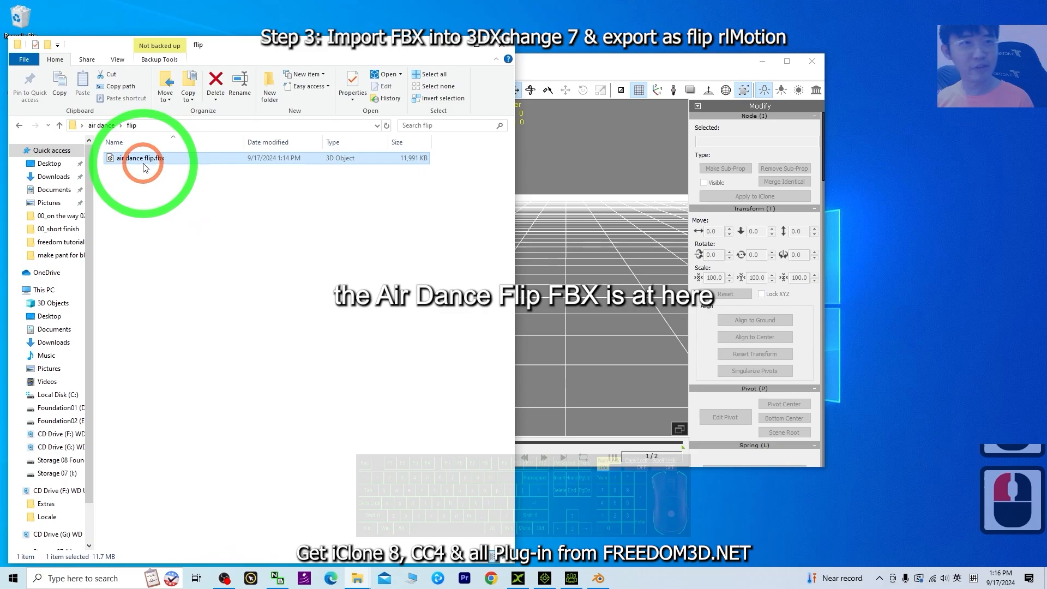
{"action": "left_click_drag", "start_coordinate": [140, 160], "coordinate": [581, 279]}
{"action": "left_click", "coordinate": [617, 63]}
{"action": "left_click", "coordinate": [456, 217]}
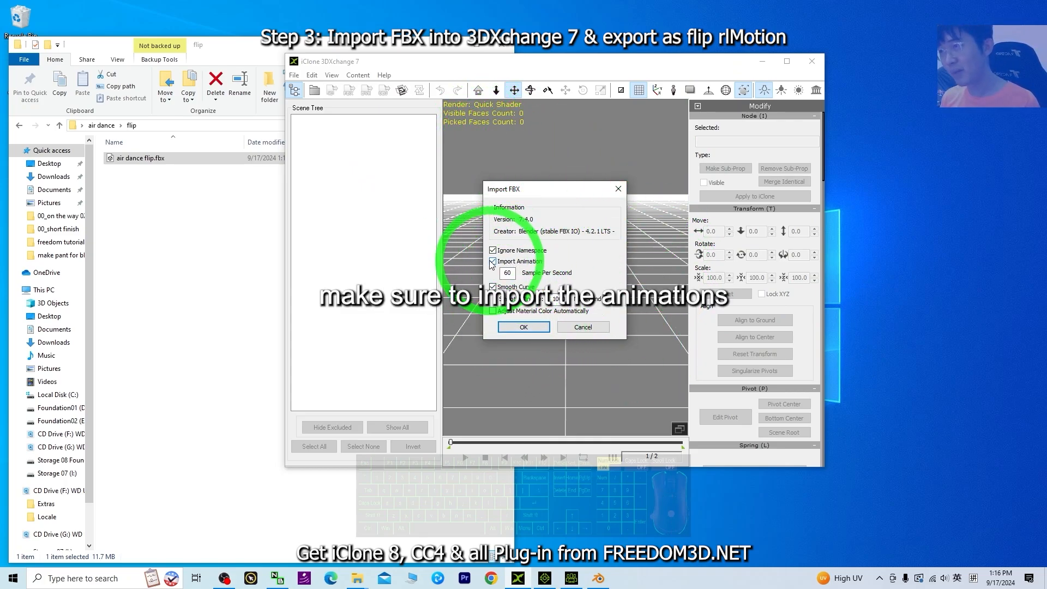
{"action": "left_click", "coordinate": [524, 328]}
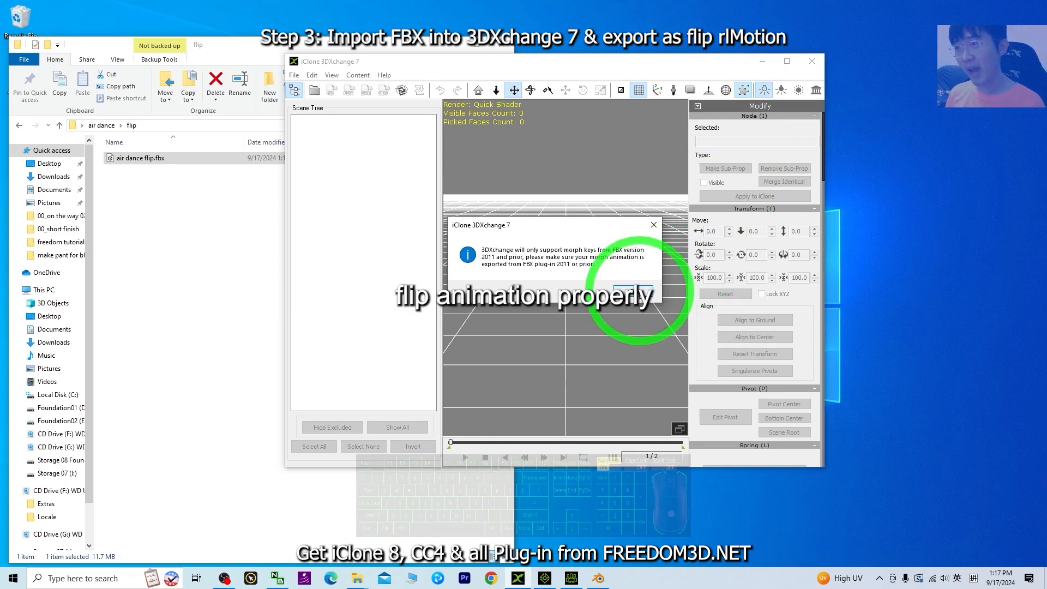
{"action": "left_click", "coordinate": [639, 296]}
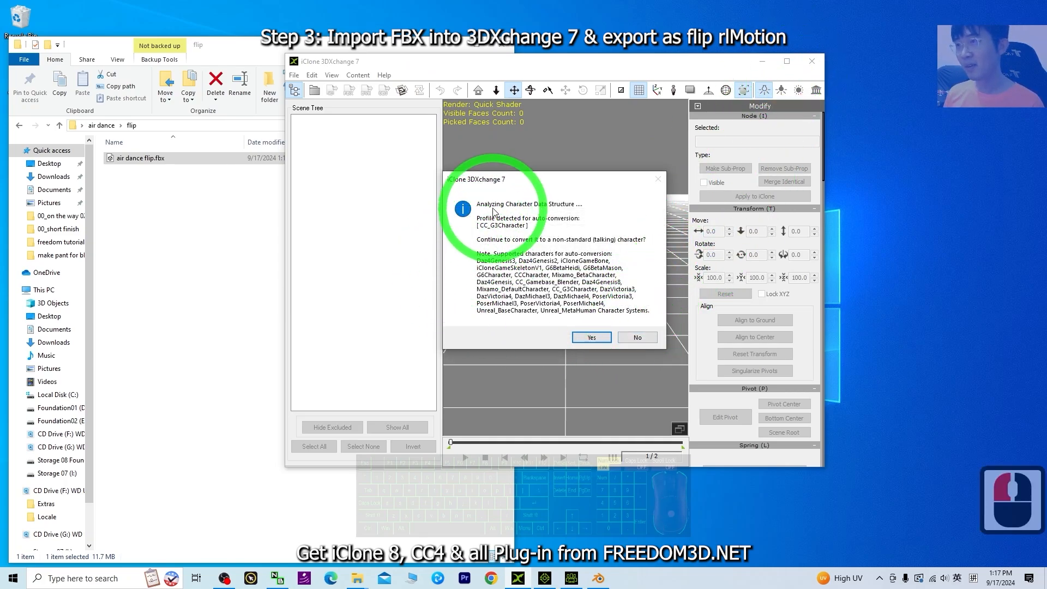
{"action": "left_click", "coordinate": [638, 338]}
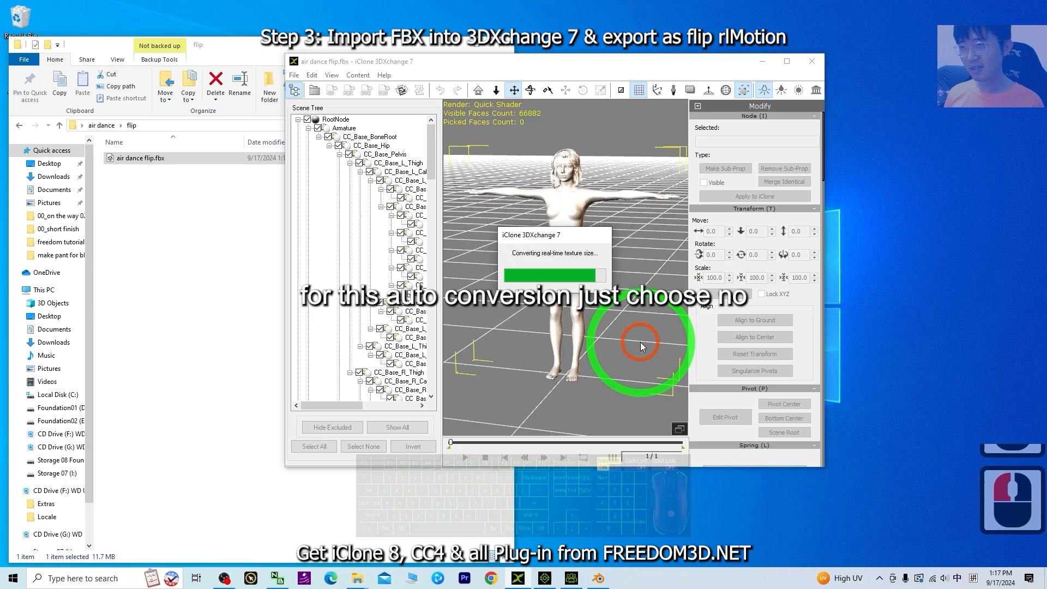
{"action": "left_click", "coordinate": [787, 61]}
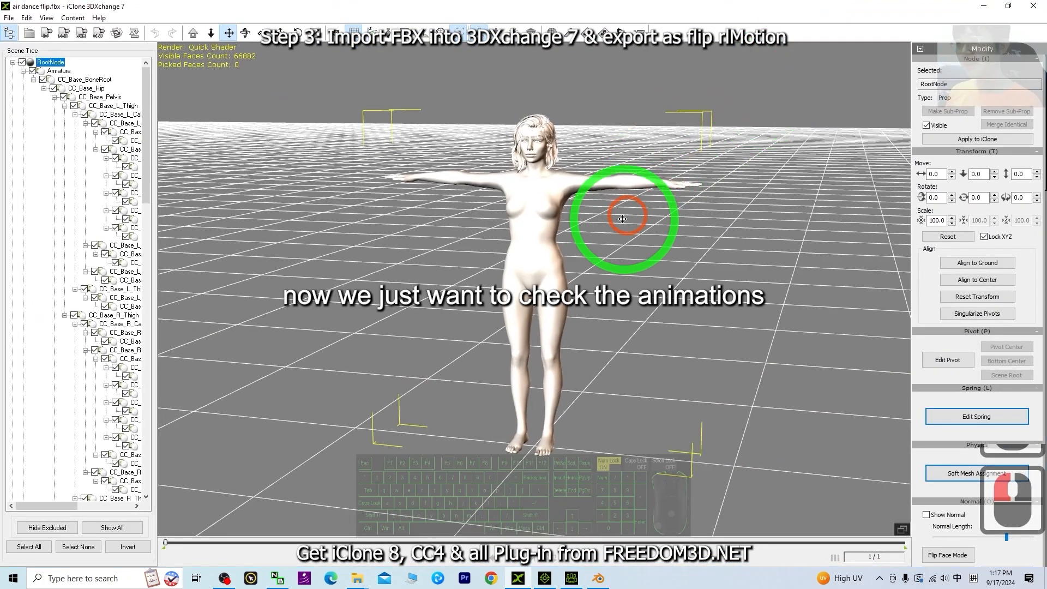
Step: Play the air dance flip clip from the Motion Library to check the imported animation, and stop playback
{"action": "scroll", "coordinate": [965, 283], "scroll_direction": "down", "scroll_amount": 14}
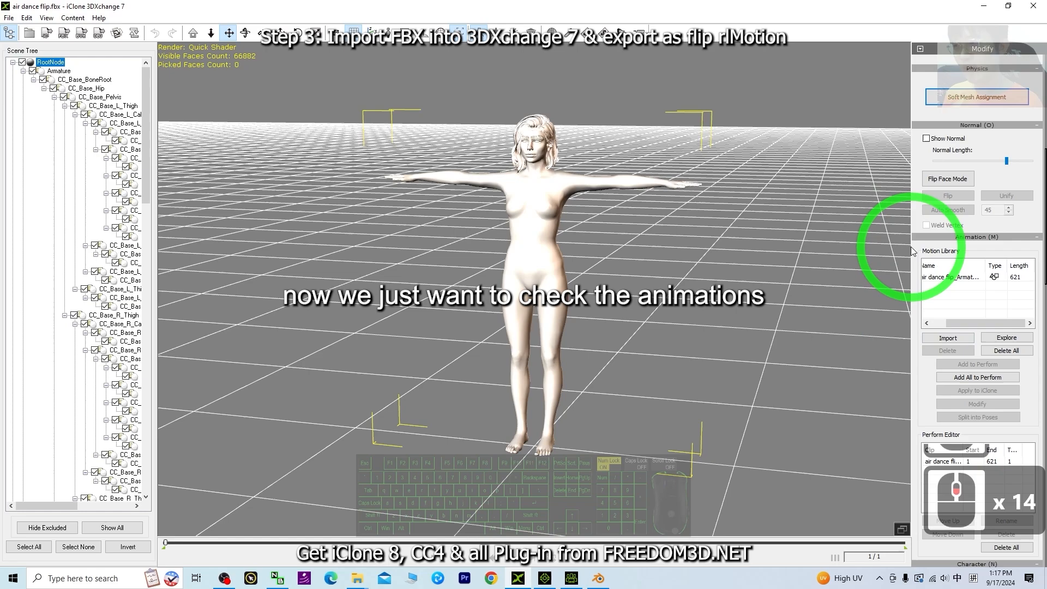
{"action": "scroll", "coordinate": [974, 333], "scroll_direction": "down", "scroll_amount": 4}
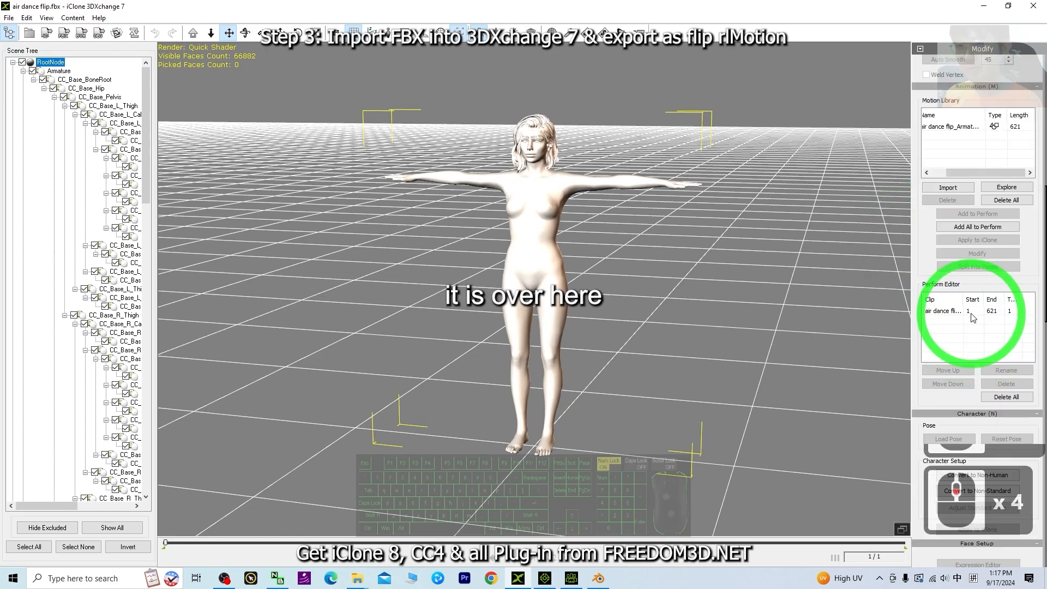
{"action": "left_click", "coordinate": [942, 131]}
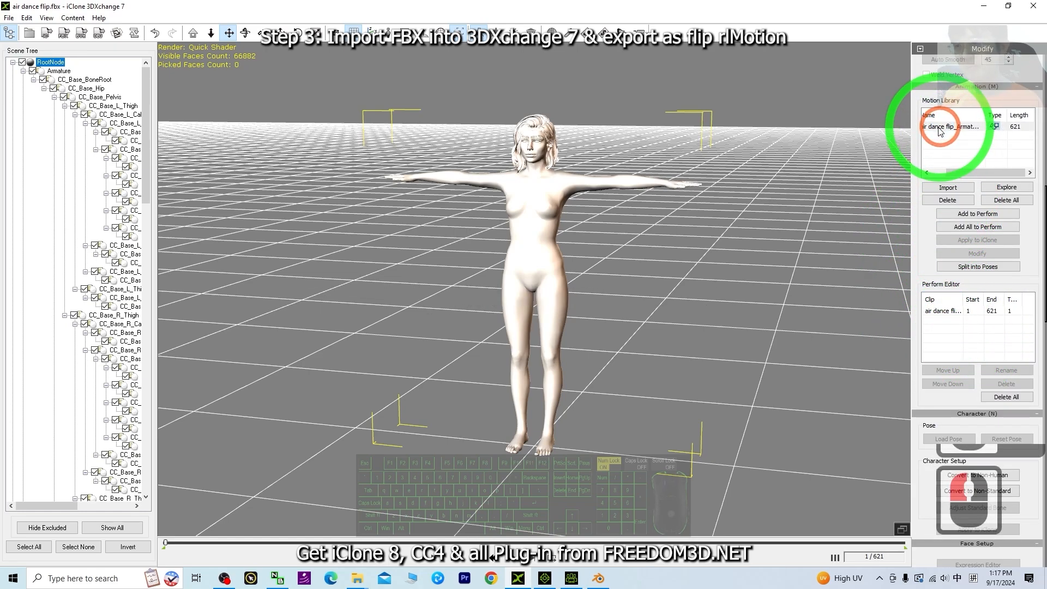
{"action": "left_click", "coordinate": [433, 556]}
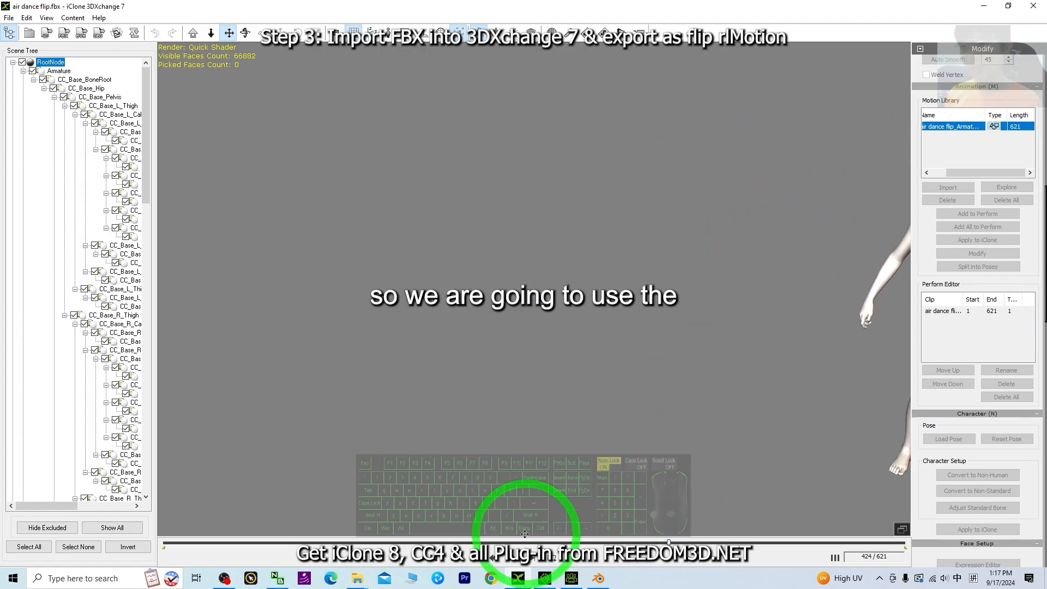
{"action": "left_click", "coordinate": [470, 560]}
{"action": "left_click", "coordinate": [474, 560]}
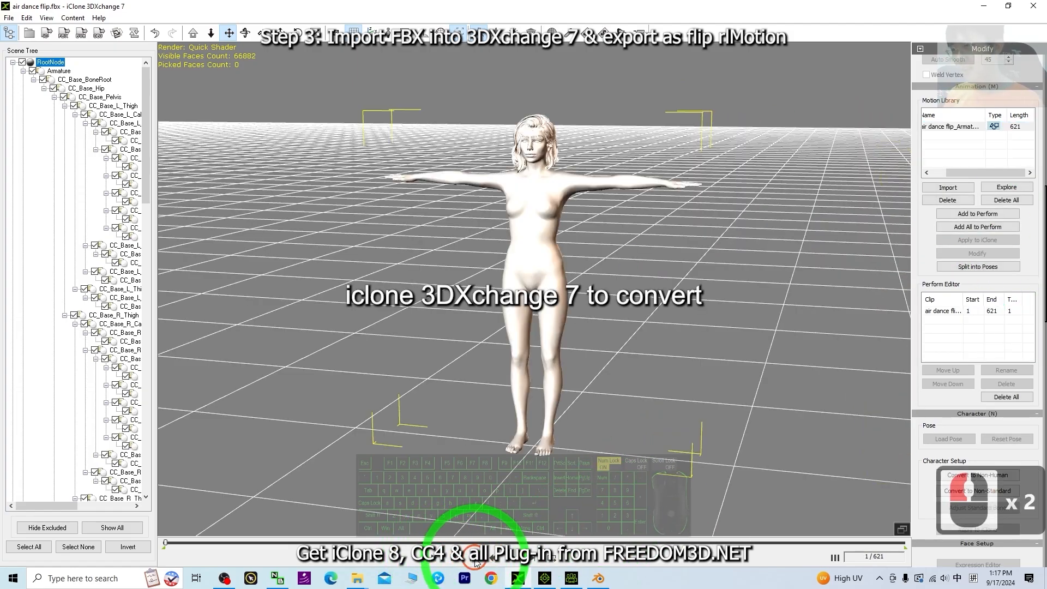
Step: Convert the imported character to Non-Standard to begin its characterization
{"action": "scroll", "coordinate": [656, 236], "scroll_direction": "up", "scroll_amount": 3}
{"action": "scroll", "coordinate": [665, 198], "scroll_direction": "down", "scroll_amount": 2}
{"action": "key", "text": "x"}
{"action": "left_click_drag", "start_coordinate": [652, 196], "coordinate": [657, 315]}
{"action": "key", "text": "c"}
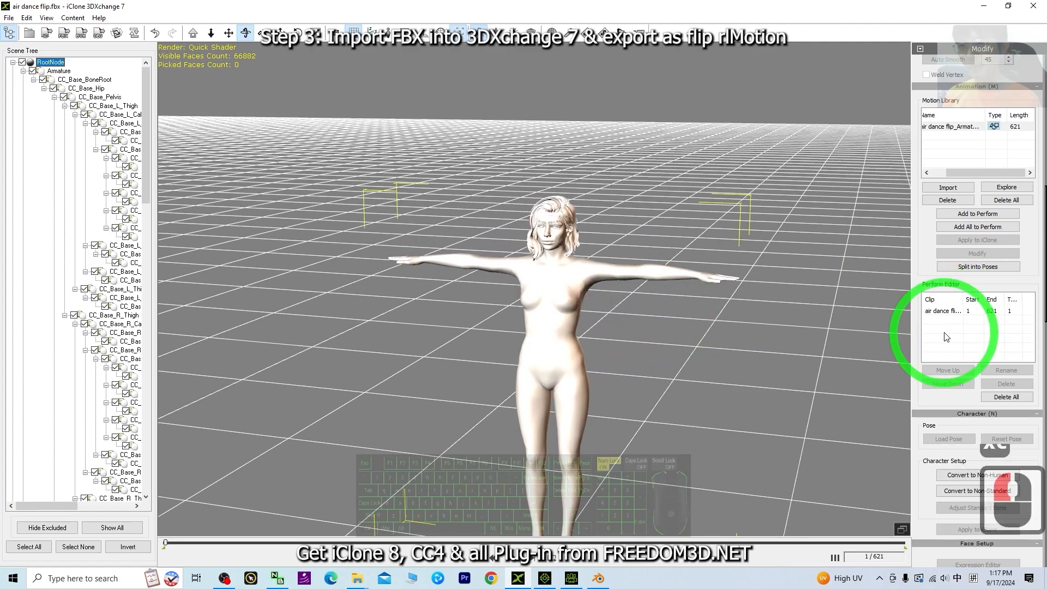
{"action": "scroll", "coordinate": [1001, 309], "scroll_direction": "down", "scroll_amount": 6}
{"action": "left_click_drag", "start_coordinate": [1043, 360], "coordinate": [1043, 420]}
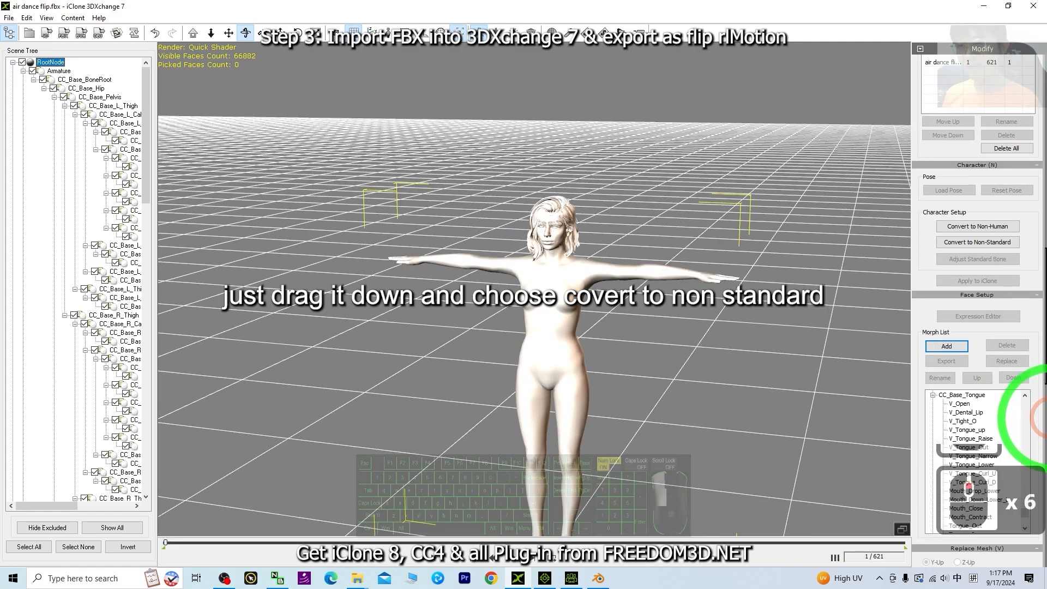
{"action": "left_click", "coordinate": [979, 243]}
Step: Map the head slot of the characterization profile to the character's head bone
{"action": "scroll", "coordinate": [709, 213], "scroll_direction": "up", "scroll_amount": 8}
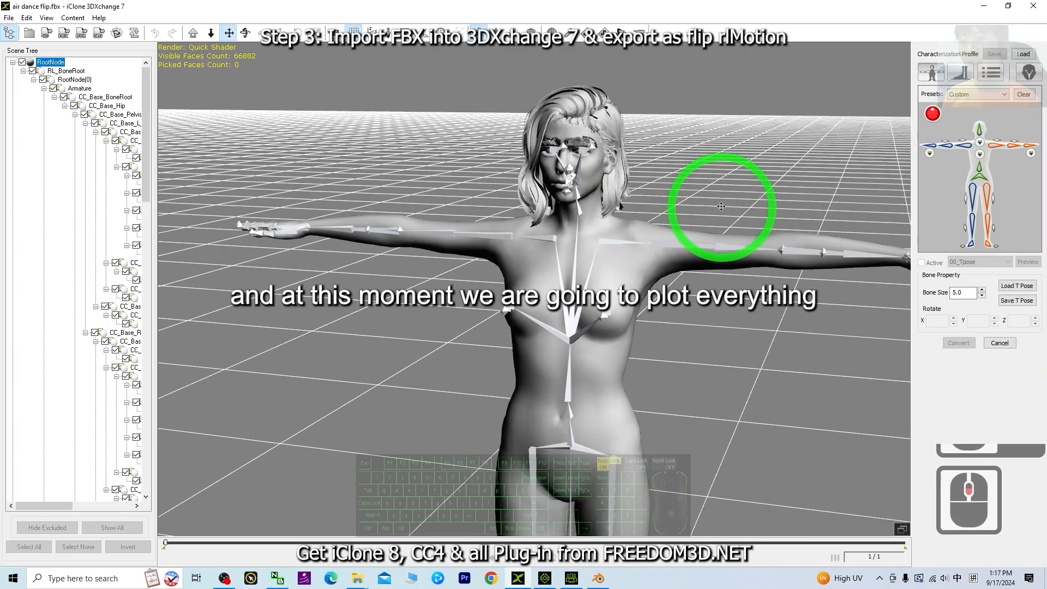
{"action": "scroll", "coordinate": [722, 206], "scroll_direction": "down", "scroll_amount": 3}
{"action": "scroll", "coordinate": [678, 234], "scroll_direction": "up", "scroll_amount": 3}
{"action": "scroll", "coordinate": [683, 227], "scroll_direction": "up", "scroll_amount": 3}
{"action": "key", "text": "x"}
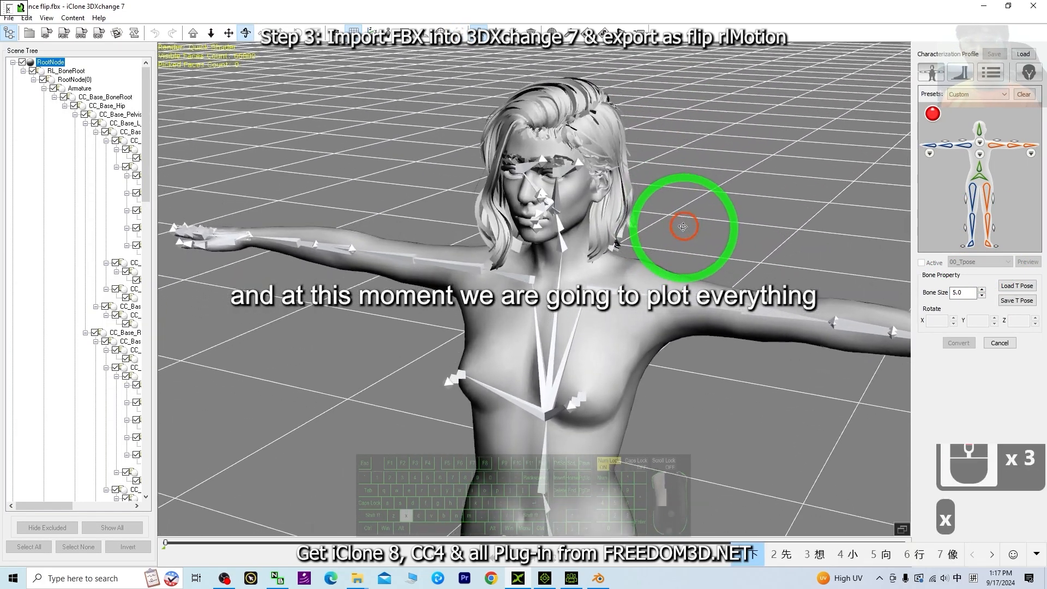
{"action": "key", "text": "c"}
{"action": "left_click_drag", "start_coordinate": [683, 227], "coordinate": [644, 219]}
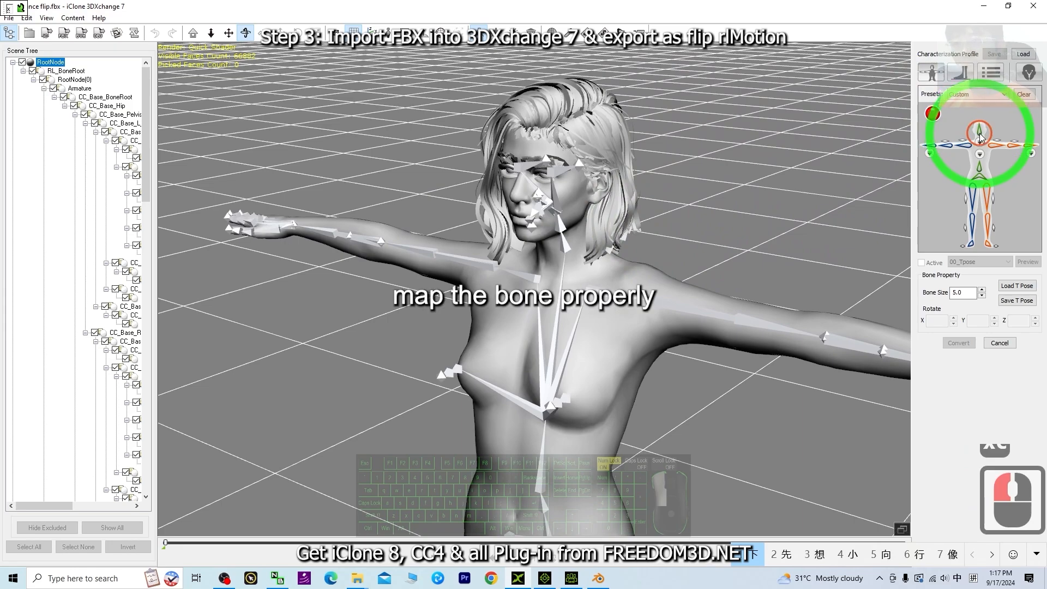
{"action": "left_click", "coordinate": [980, 136]}
{"action": "left_click", "coordinate": [616, 212]}
{"action": "left_click", "coordinate": [556, 203]}
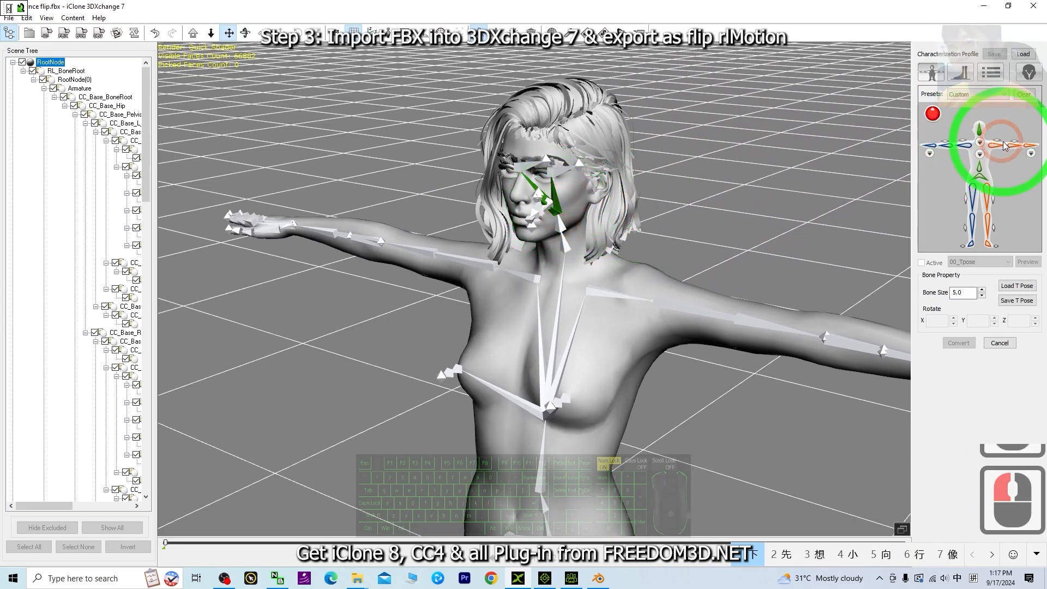
Step: Map the left upper arm and left forearm slots to the matching bones in the character's left arm
{"action": "left_click", "coordinate": [979, 143]}
{"action": "left_click", "coordinate": [784, 312]}
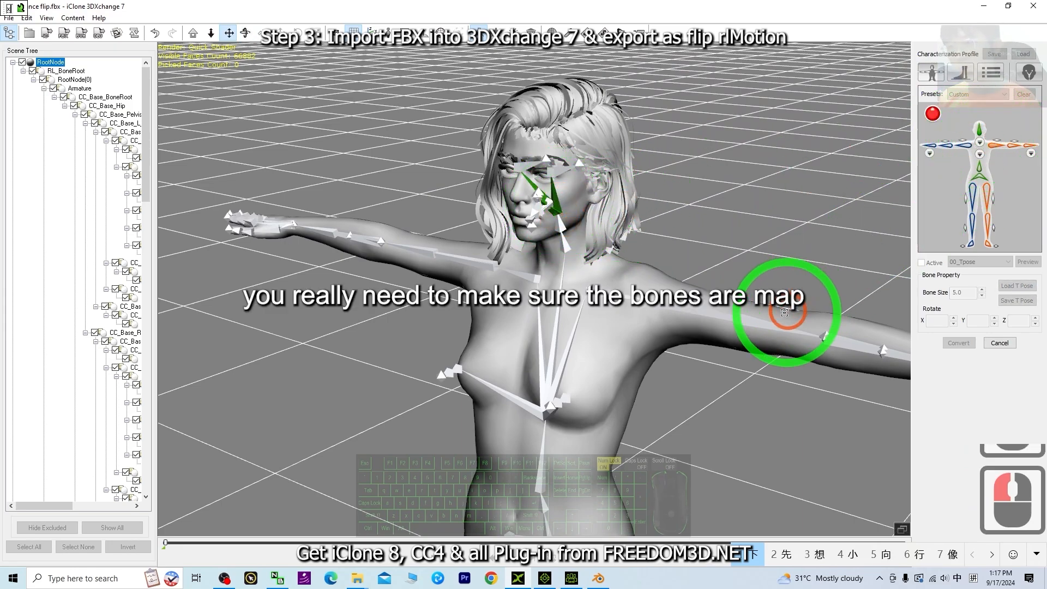
{"action": "left_click", "coordinate": [698, 312]}
{"action": "key", "text": "x"}
{"action": "key", "text": "c"}
{"action": "left_click_drag", "start_coordinate": [816, 220], "coordinate": [602, 189]}
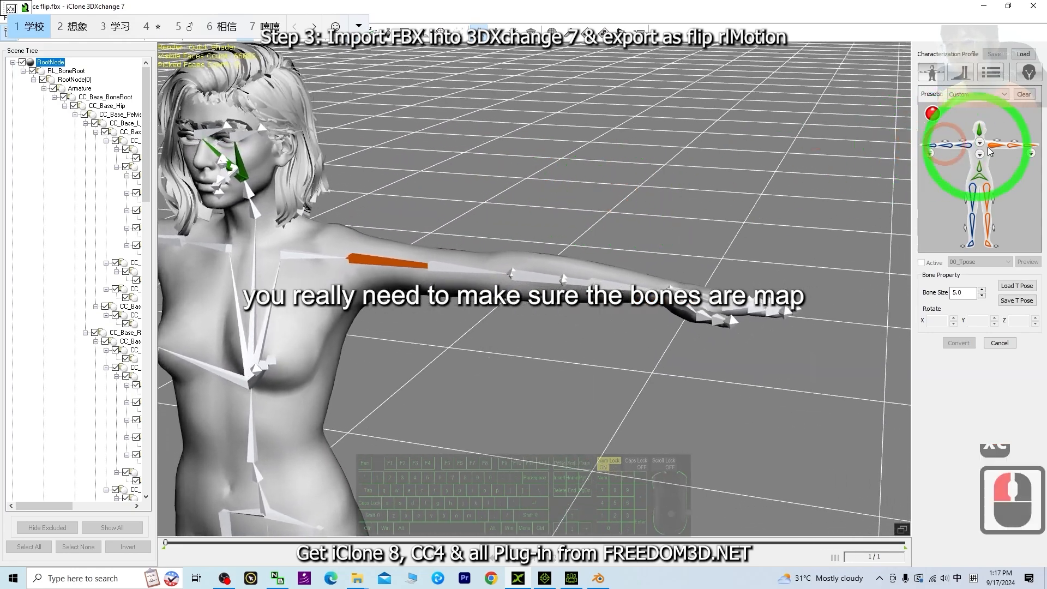
{"action": "double_click", "coordinate": [1006, 155]}
{"action": "left_click", "coordinate": [536, 281]}
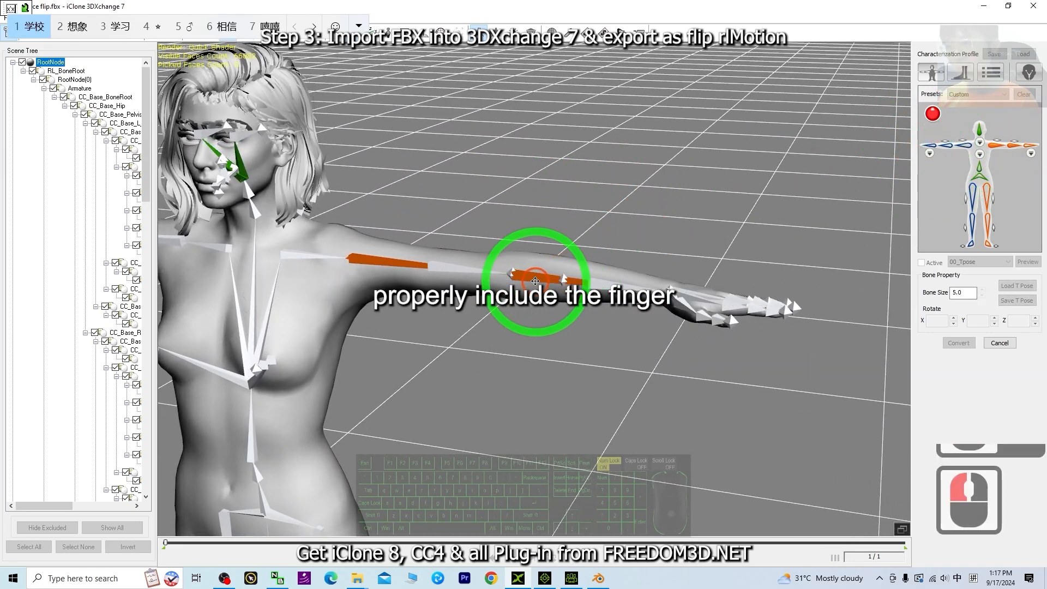
Step: Map the left hand slot to the character's left hand bone
{"action": "double_click", "coordinate": [1032, 147]}
{"action": "left_click", "coordinate": [696, 292]}
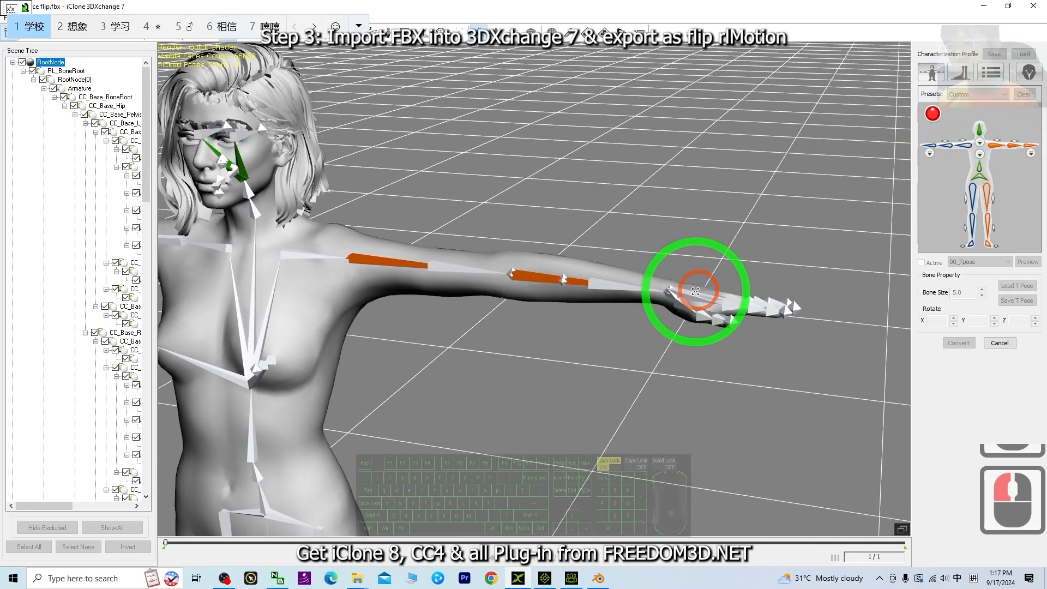
{"action": "left_click", "coordinate": [691, 296]}
Step: Show the finger slots of the left hand and map the three thumb slots to the left thumb bones from base to tip
{"action": "key", "text": "x"}
{"action": "key", "text": "c"}
{"action": "left_click_drag", "start_coordinate": [456, 248], "coordinate": [635, 458]}
{"action": "left_click_drag", "start_coordinate": [472, 140], "coordinate": [568, 478]}
{"action": "key", "text": "c"}
{"action": "left_click_drag", "start_coordinate": [474, 191], "coordinate": [423, 297]}
{"action": "key", "text": "x"}
{"action": "scroll", "coordinate": [795, 192], "scroll_direction": "up", "scroll_amount": 4}
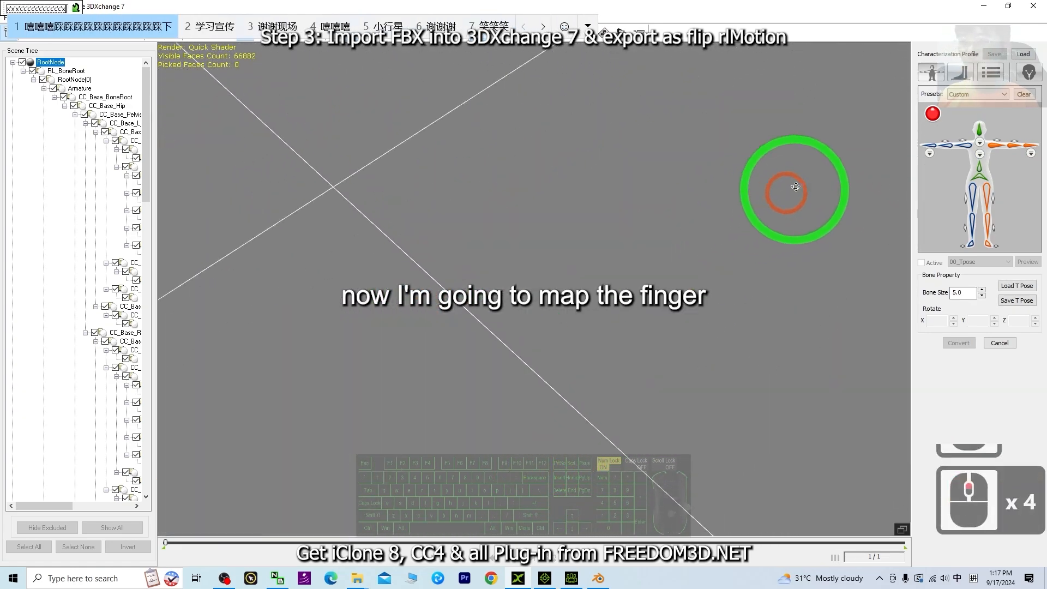
{"action": "scroll", "coordinate": [791, 180], "scroll_direction": "down", "scroll_amount": 2}
{"action": "key", "text": "x"}
{"action": "left_click_drag", "start_coordinate": [762, 112], "coordinate": [537, 143]}
{"action": "scroll", "coordinate": [662, 224], "scroll_direction": "down", "scroll_amount": 3}
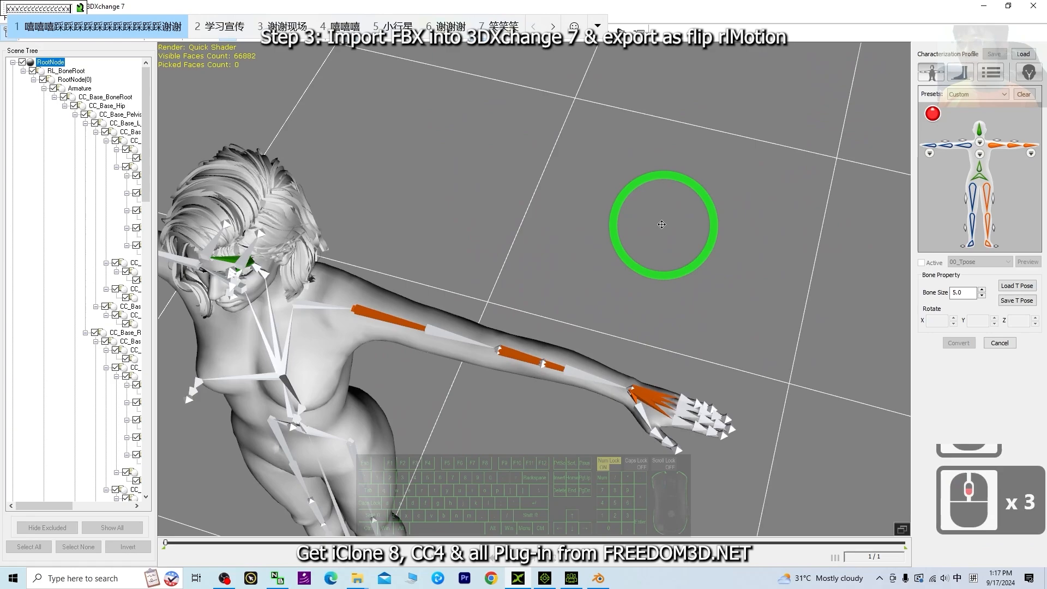
{"action": "key", "text": "x"}
{"action": "left_click_drag", "start_coordinate": [732, 333], "coordinate": [627, 334]}
{"action": "scroll", "coordinate": [815, 262], "scroll_direction": "up", "scroll_amount": 3}
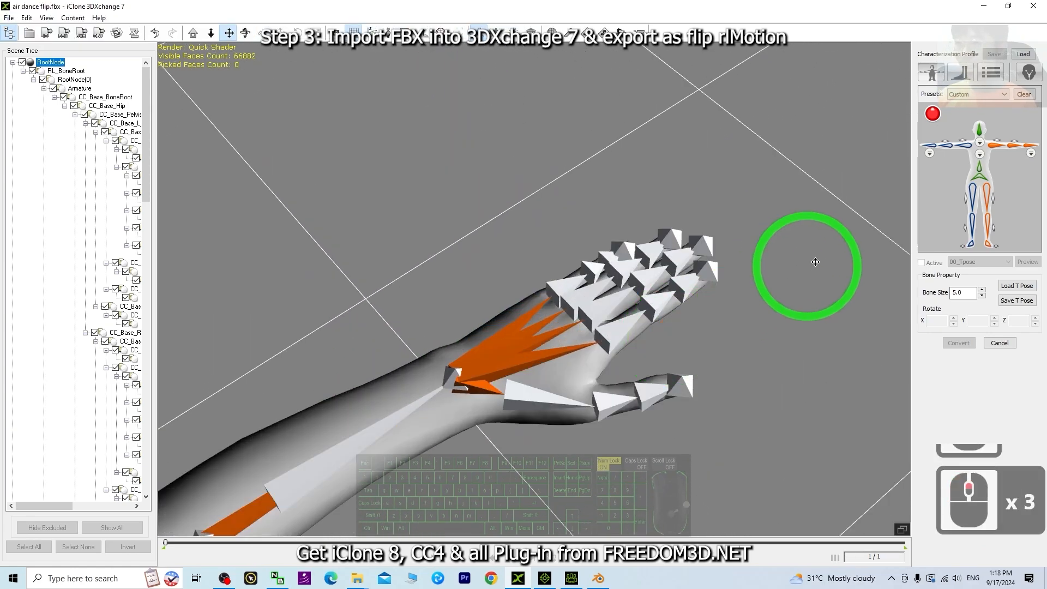
{"action": "left_click", "coordinate": [1031, 156]}
{"action": "left_click", "coordinate": [998, 225]}
{"action": "left_click", "coordinate": [545, 396]}
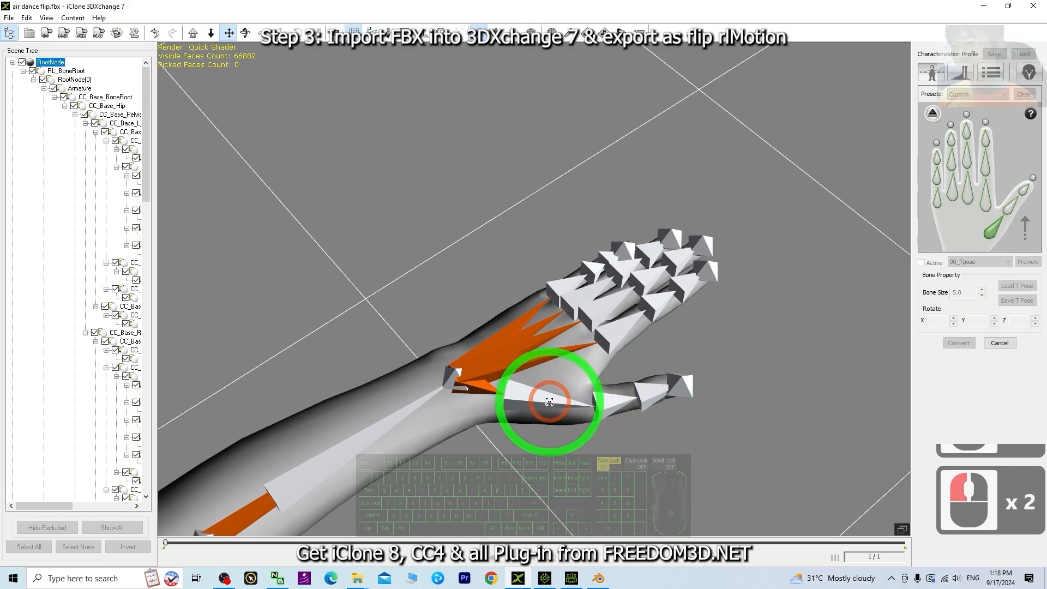
{"action": "left_click", "coordinate": [620, 412]}
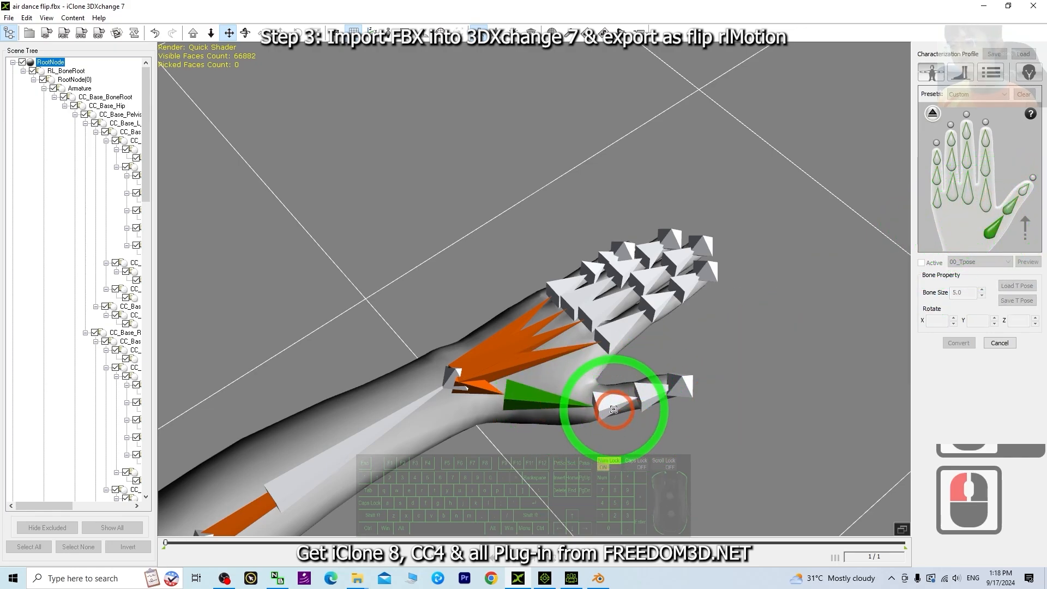
{"action": "left_click", "coordinate": [1018, 197]}
{"action": "left_click", "coordinate": [652, 392]}
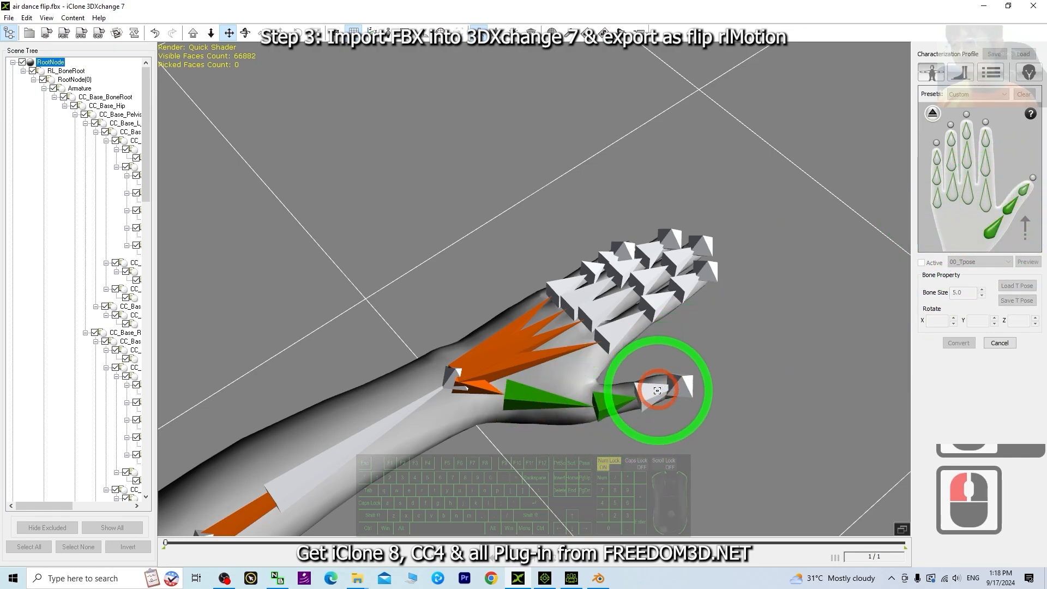
Step: Map the three index finger slots to the left index finger bones from knuckle to tip
{"action": "left_click", "coordinate": [606, 334]}
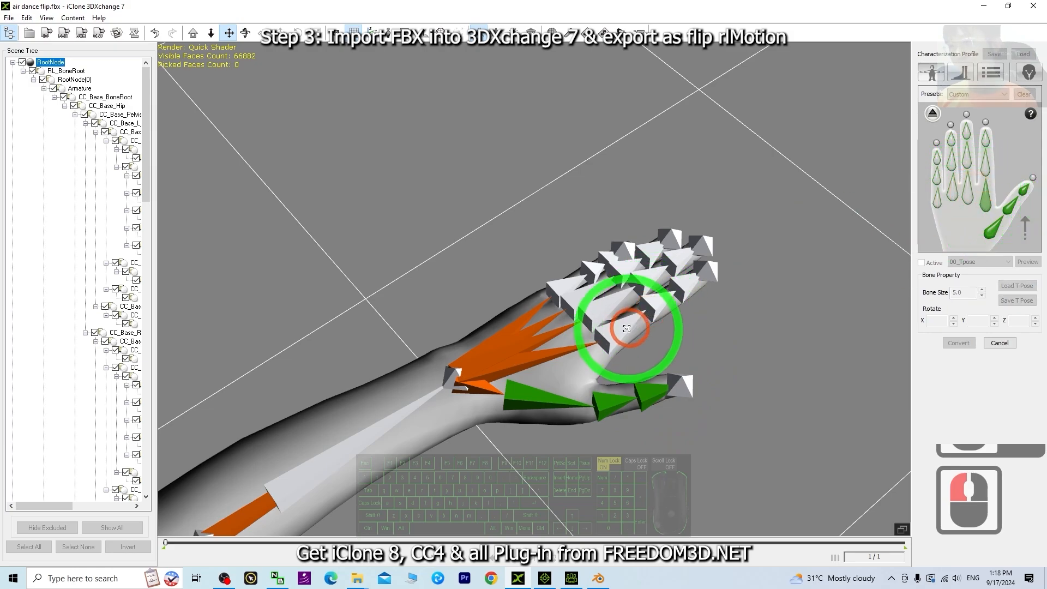
{"action": "left_click", "coordinate": [657, 304]}
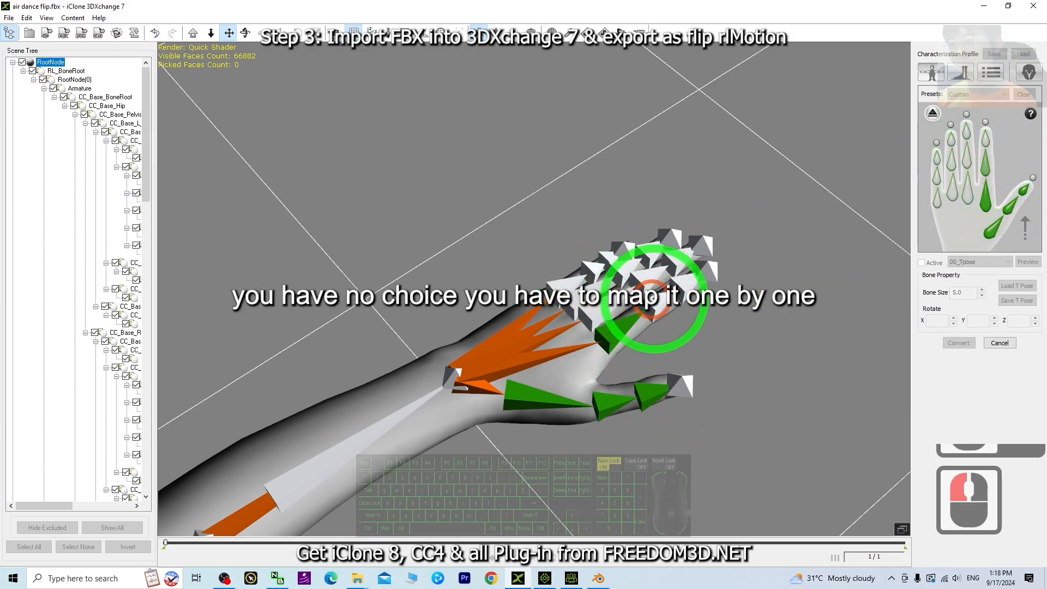
{"action": "left_click", "coordinate": [987, 147]}
{"action": "left_click", "coordinate": [711, 296]}
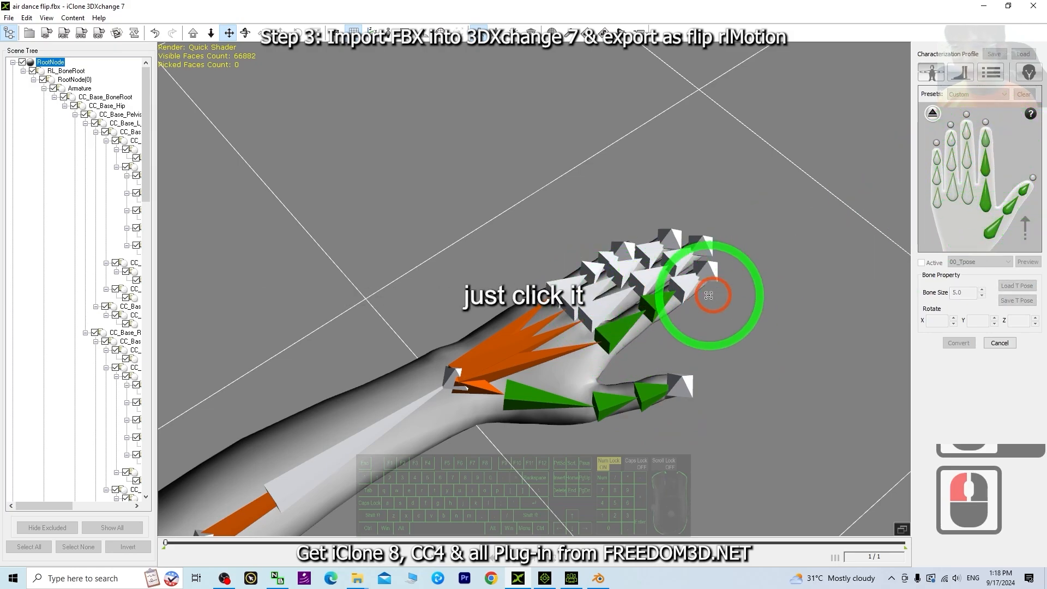
Step: Map the three middle finger slots to the left middle finger bones from knuckle to tip
{"action": "left_click", "coordinate": [949, 206]}
{"action": "left_click", "coordinate": [605, 323]}
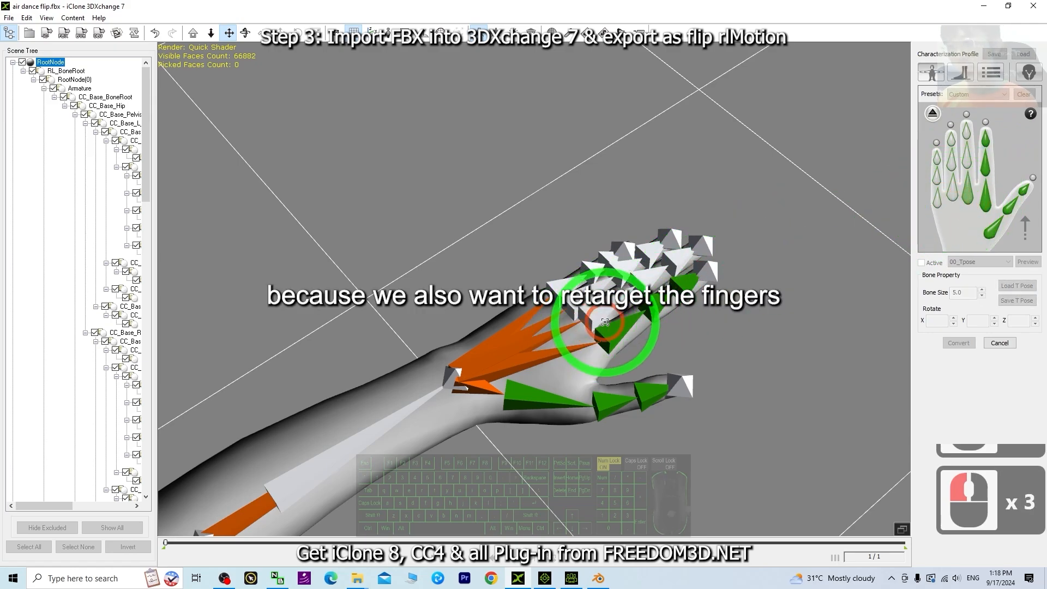
{"action": "left_click", "coordinate": [951, 193]}
{"action": "left_click", "coordinate": [715, 273]}
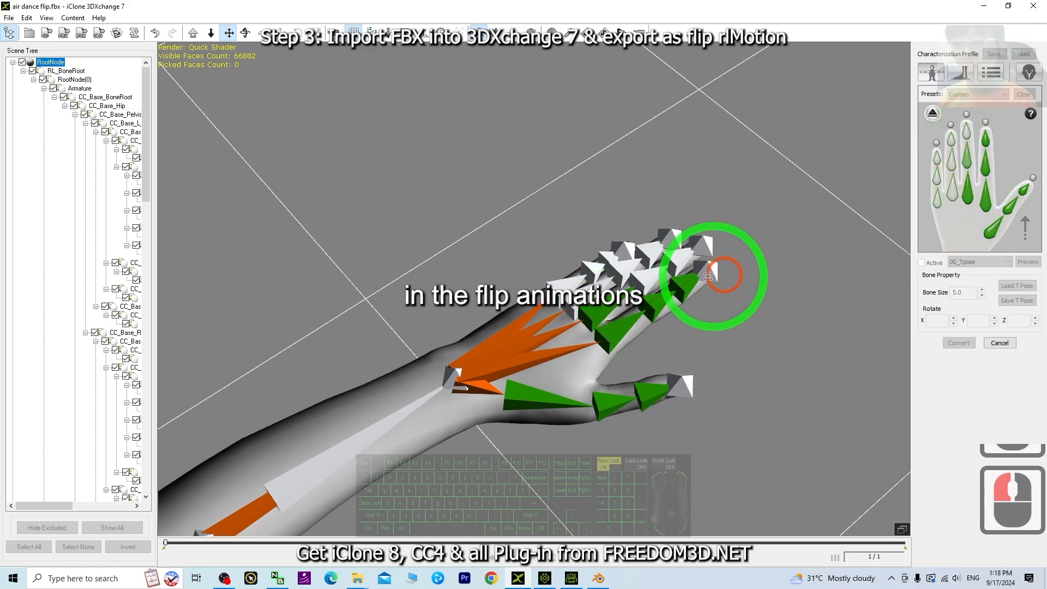
{"action": "double_click", "coordinate": [969, 134]}
{"action": "left_click", "coordinate": [659, 326]}
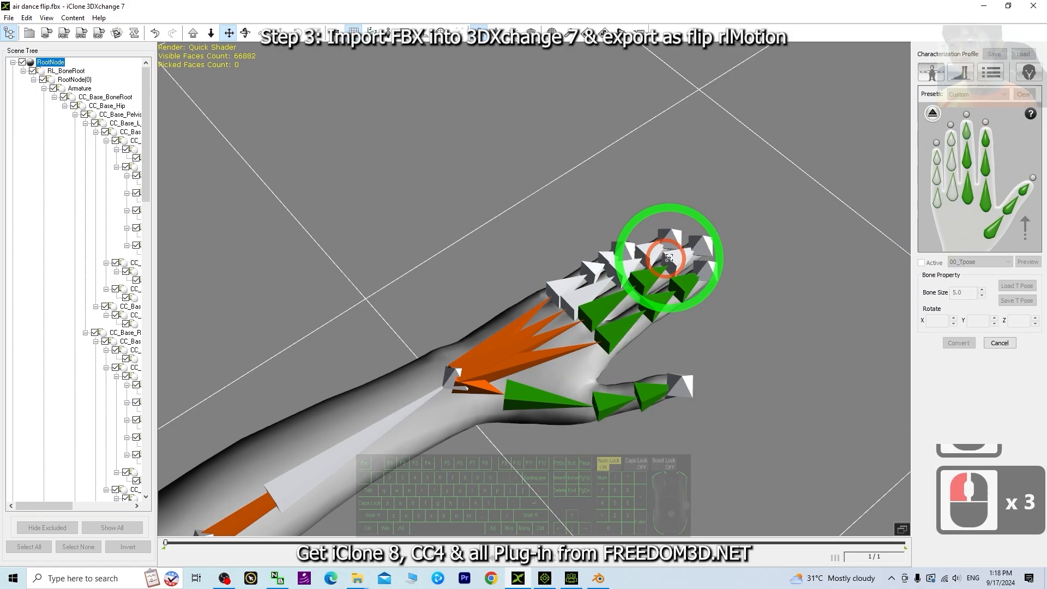
Step: Map the three ring finger slots to the left ring finger bones from knuckle to tip
{"action": "left_click", "coordinate": [948, 170]}
{"action": "left_click", "coordinate": [594, 319]}
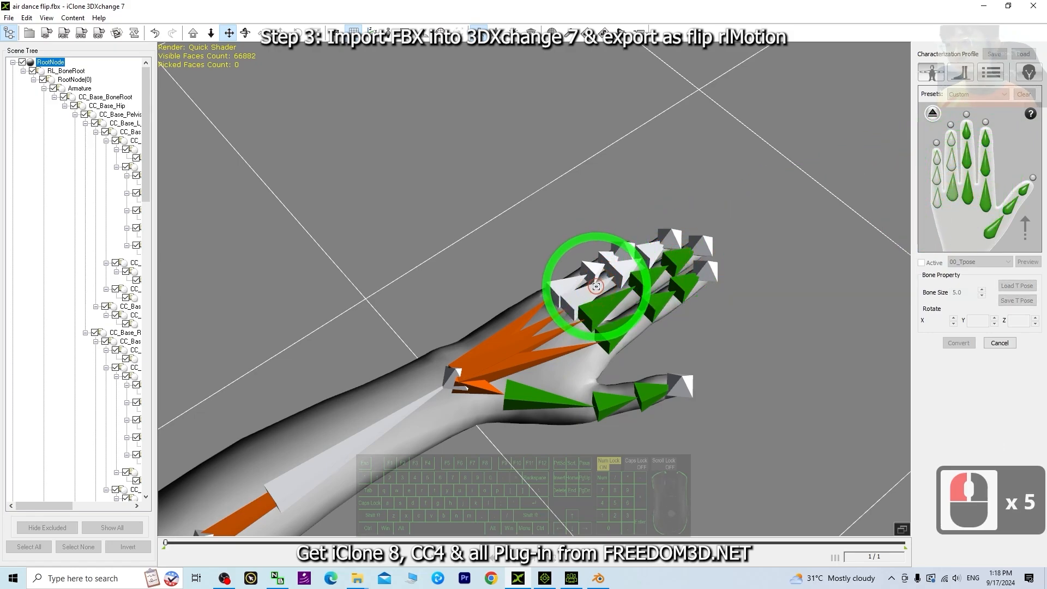
{"action": "left_click", "coordinate": [945, 169]}
{"action": "left_click", "coordinate": [625, 271]}
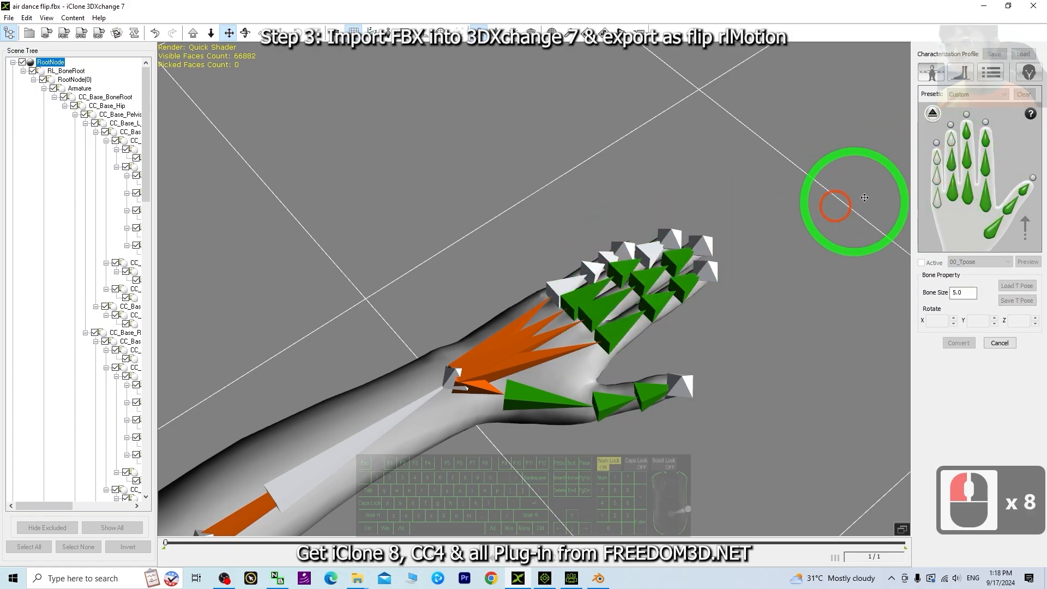
{"action": "left_click", "coordinate": [952, 142]}
{"action": "left_click", "coordinate": [650, 252]}
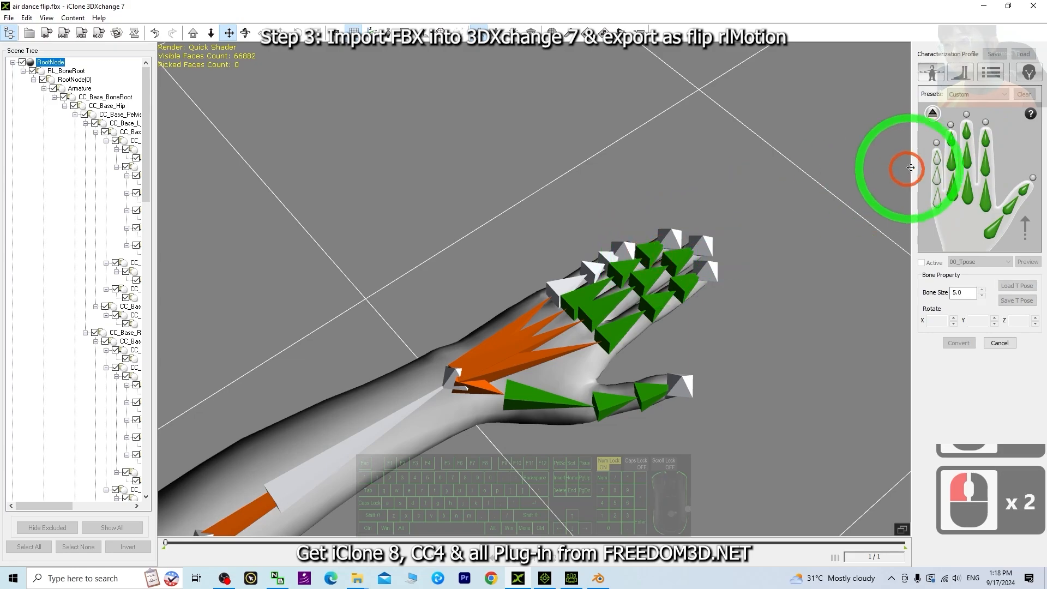
Step: Map the three little finger slots to the left little finger bones from knuckle to tip
{"action": "left_click", "coordinate": [939, 202]}
{"action": "left_click", "coordinate": [563, 287]}
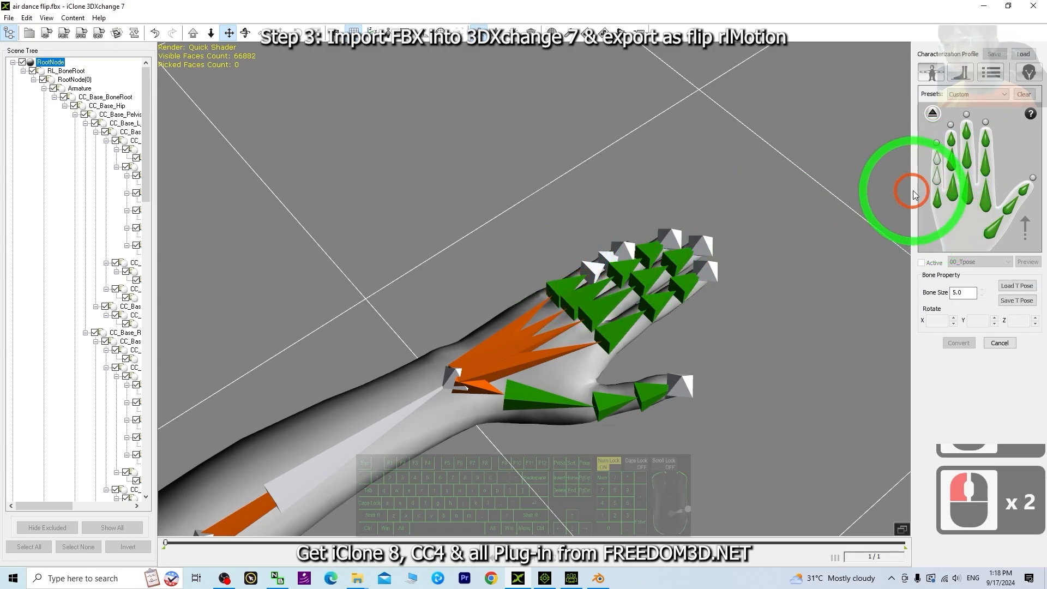
{"action": "left_click", "coordinate": [624, 250]}
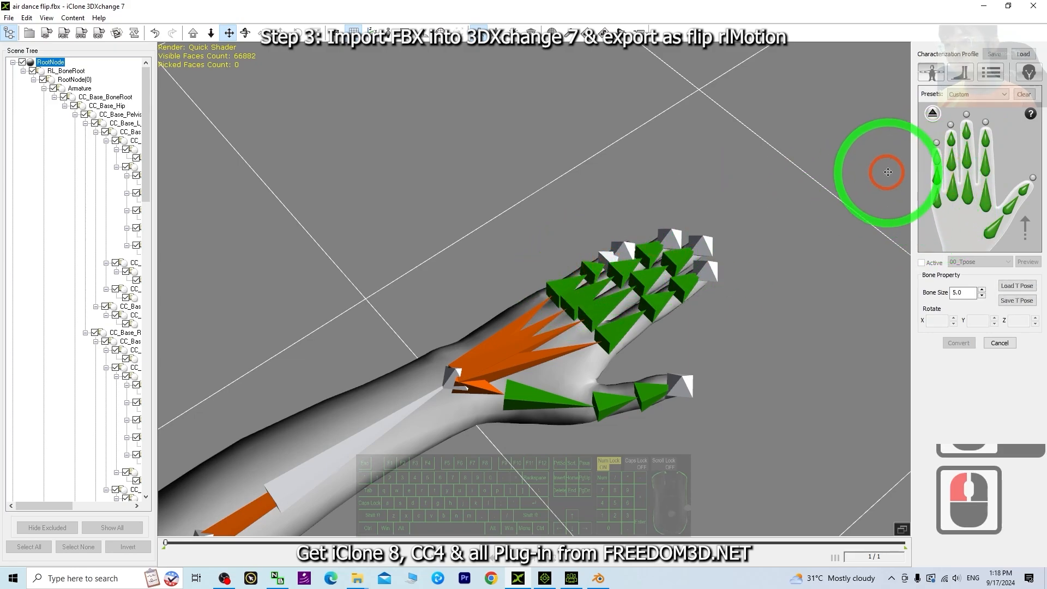
{"action": "left_click", "coordinate": [613, 261]}
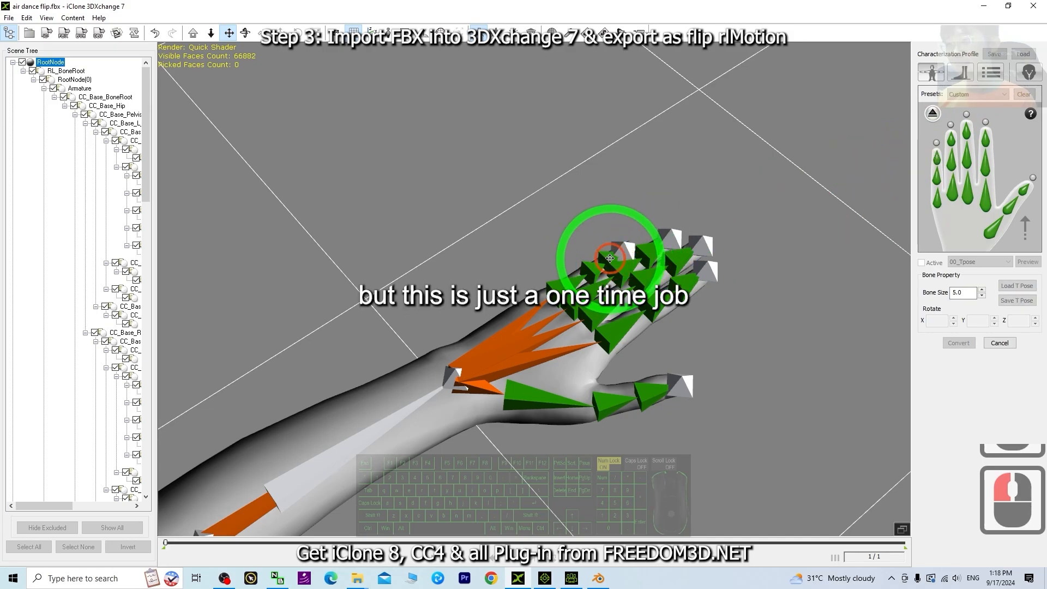
Step: Return to the full-body slots and try mapping the right arm slots to bones along the character's right upper arm
{"action": "scroll", "coordinate": [611, 273], "scroll_direction": "down", "scroll_amount": 10}
{"action": "key", "text": "x"}
{"action": "left_click_drag", "start_coordinate": [617, 313], "coordinate": [715, 227]}
{"action": "key", "text": "c"}
{"action": "key", "text": "x"}
{"action": "left_click_drag", "start_coordinate": [715, 228], "coordinate": [710, 234]}
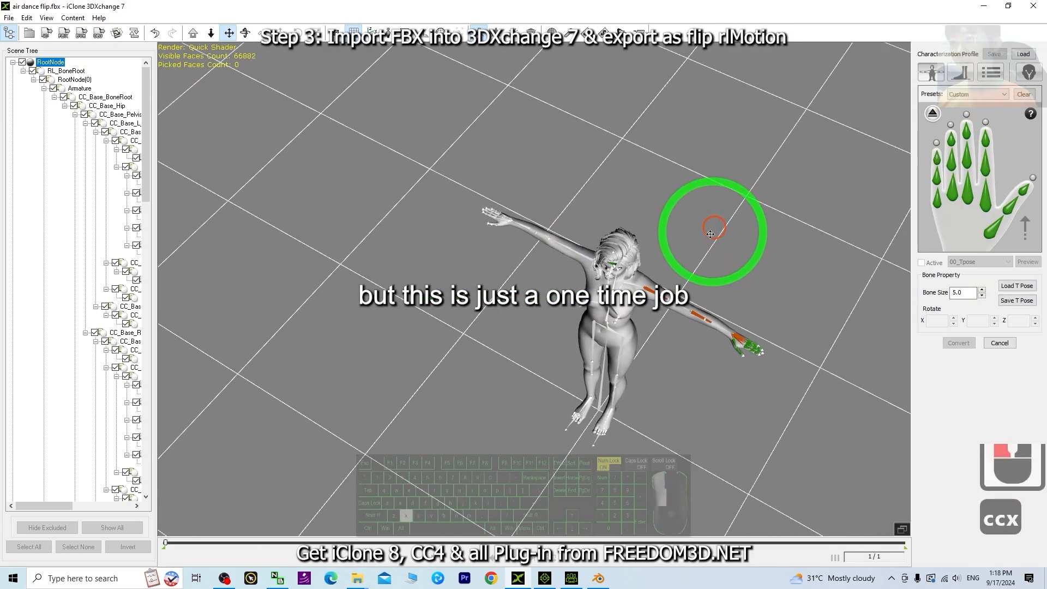
{"action": "scroll", "coordinate": [677, 303], "scroll_direction": "up", "scroll_amount": 8}
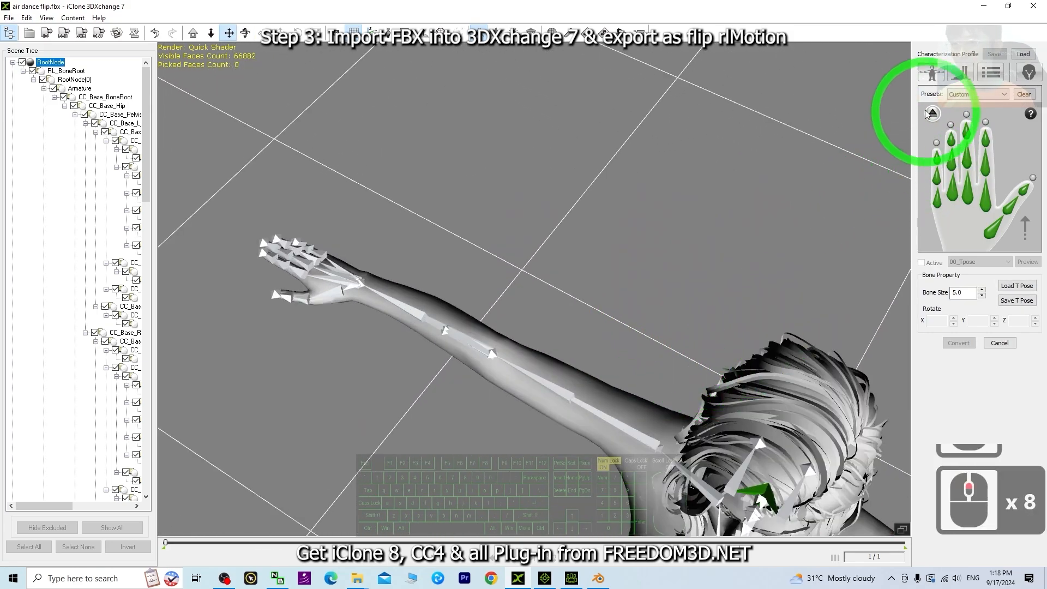
{"action": "left_click", "coordinate": [935, 112]}
{"action": "left_click", "coordinate": [660, 414]}
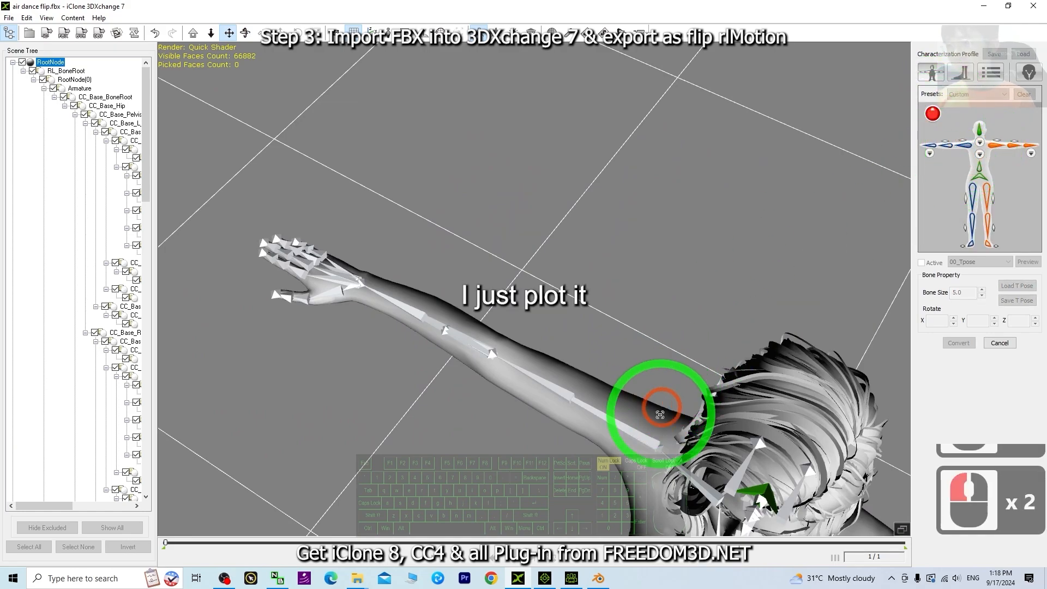
{"action": "left_click", "coordinate": [941, 183]}
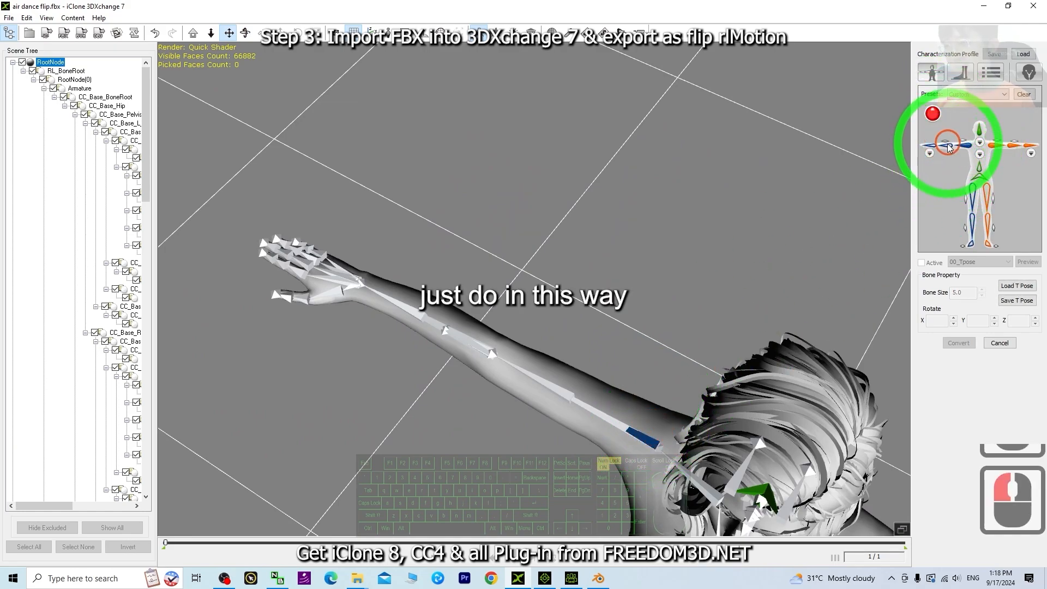
{"action": "left_click", "coordinate": [556, 380]}
{"action": "left_click", "coordinate": [964, 160]}
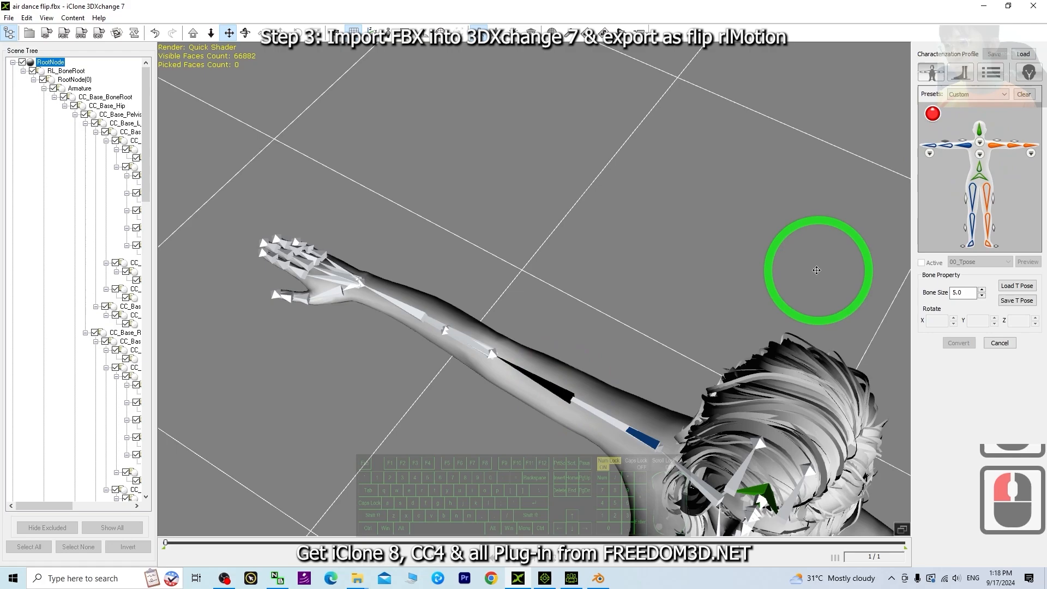
Step: Remap the right upper arm slot to the main bone of the character's right upper arm
{"action": "left_click_drag", "start_coordinate": [817, 270], "coordinate": [653, 241]}
{"action": "key", "text": "c"}
{"action": "key", "text": "c"}
{"action": "left_click", "coordinate": [931, 145]}
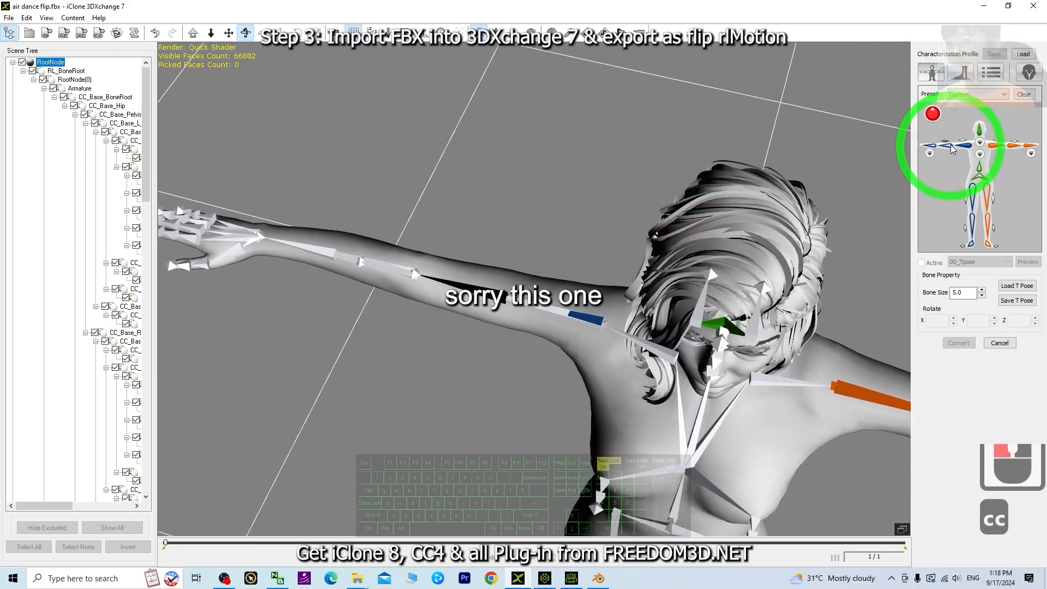
{"action": "left_click", "coordinate": [682, 301]}
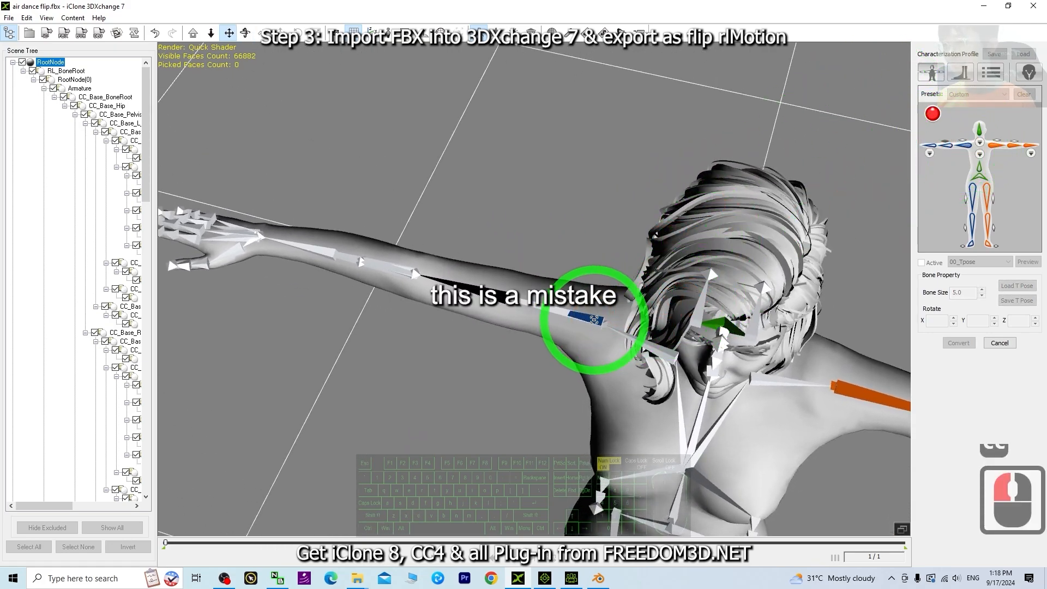
{"action": "left_click", "coordinate": [510, 309]}
{"action": "left_click", "coordinate": [627, 262]}
Step: Map the right hand slot to the character's right hand bone
{"action": "left_click", "coordinate": [953, 141]}
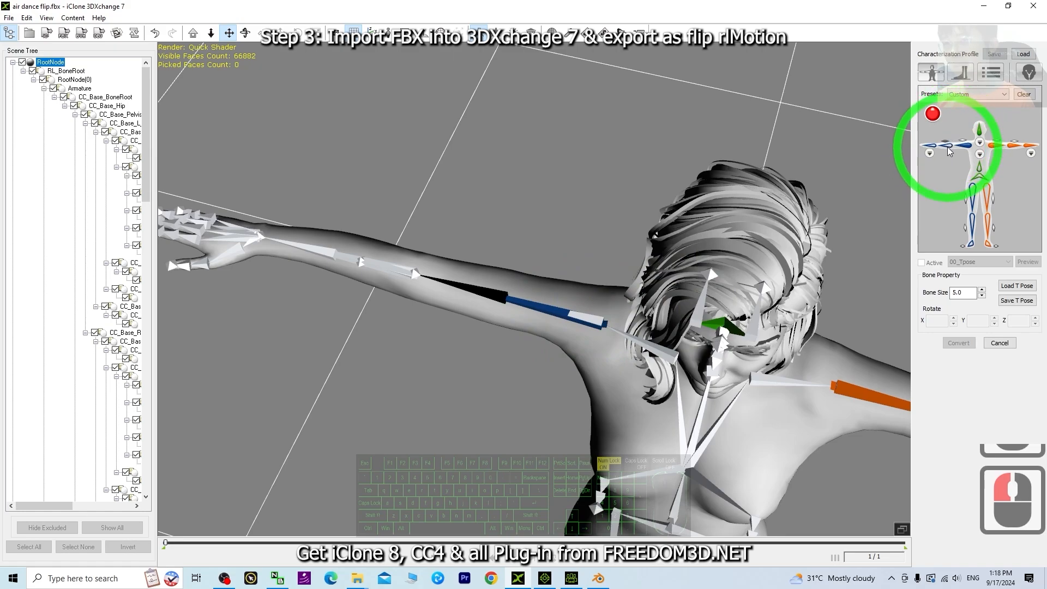
{"action": "left_click", "coordinate": [950, 151]}
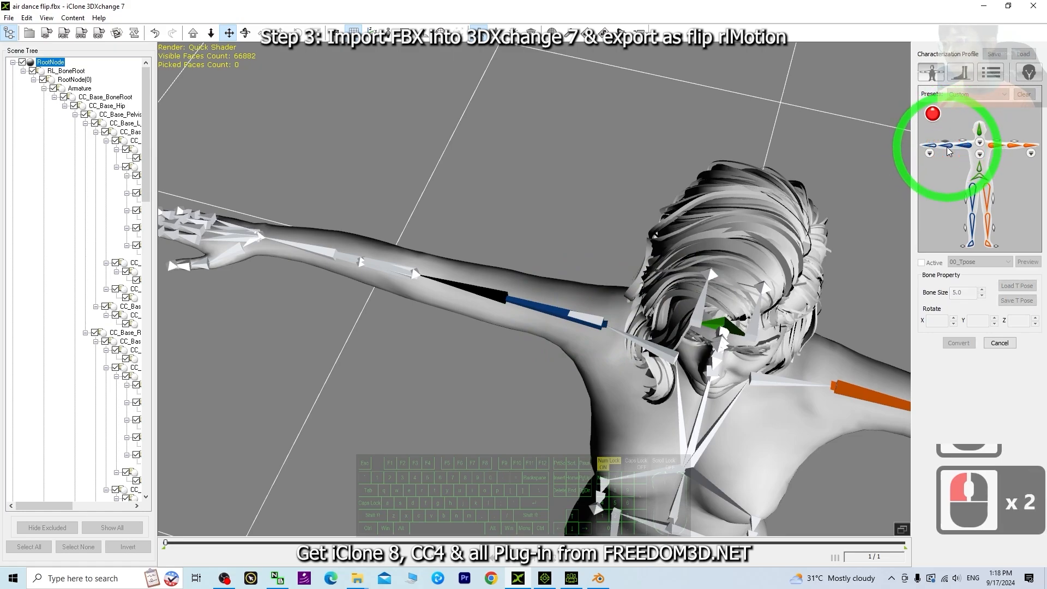
{"action": "left_click", "coordinate": [417, 269]}
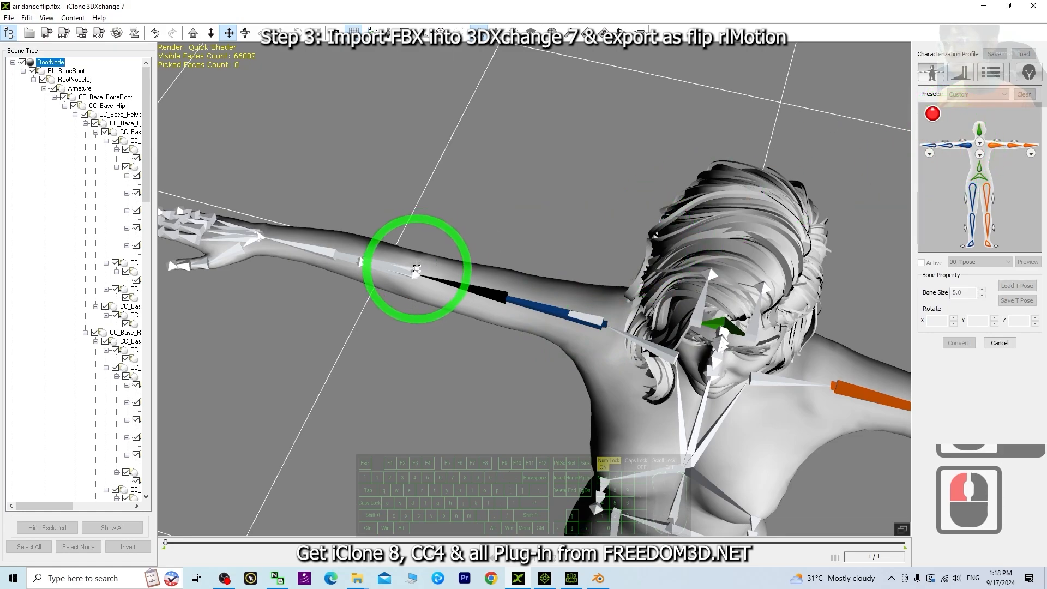
{"action": "left_click", "coordinate": [661, 169]}
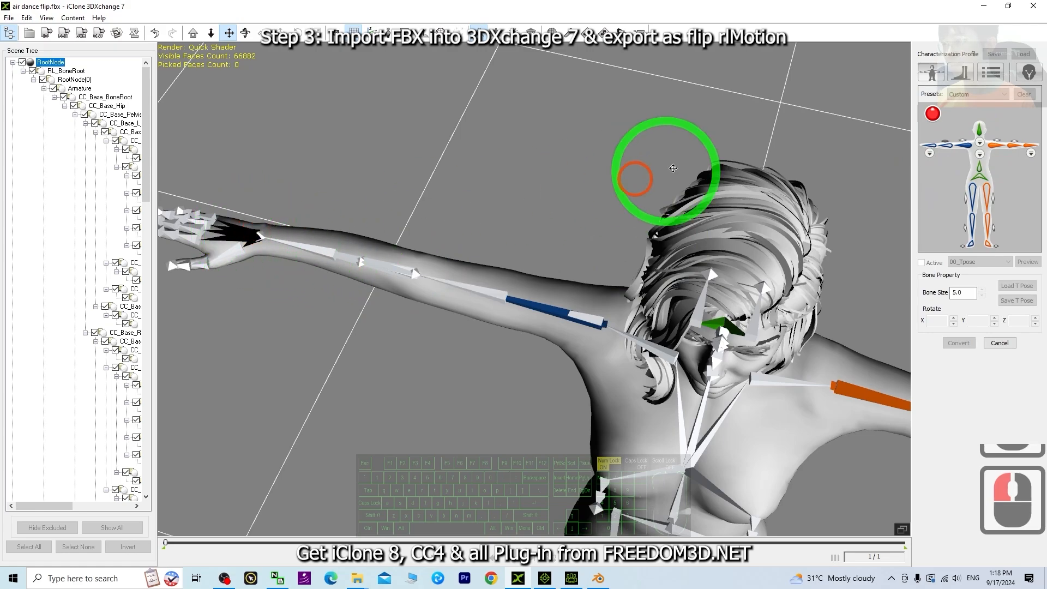
Step: Try to map the right forearm slot to the bone at the character's right elbow
{"action": "left_click", "coordinate": [945, 146]}
{"action": "left_click", "coordinate": [562, 240]}
{"action": "left_click", "coordinate": [470, 286]}
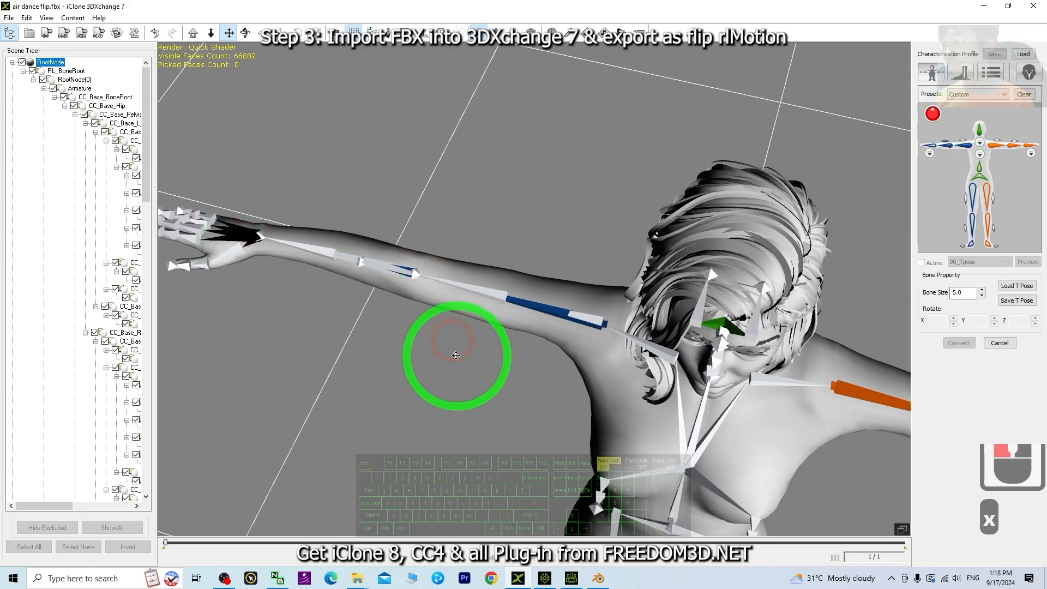
Step: Test the right forearm mapping by rotating the mapped bone at the elbow, and undo the rotation
{"action": "scroll", "coordinate": [551, 283], "scroll_direction": "up", "scroll_amount": 2}
{"action": "right_click_drag", "start_coordinate": [456, 355], "coordinate": [535, 258]}
{"action": "scroll", "coordinate": [535, 258], "scroll_direction": "up", "scroll_amount": 2}
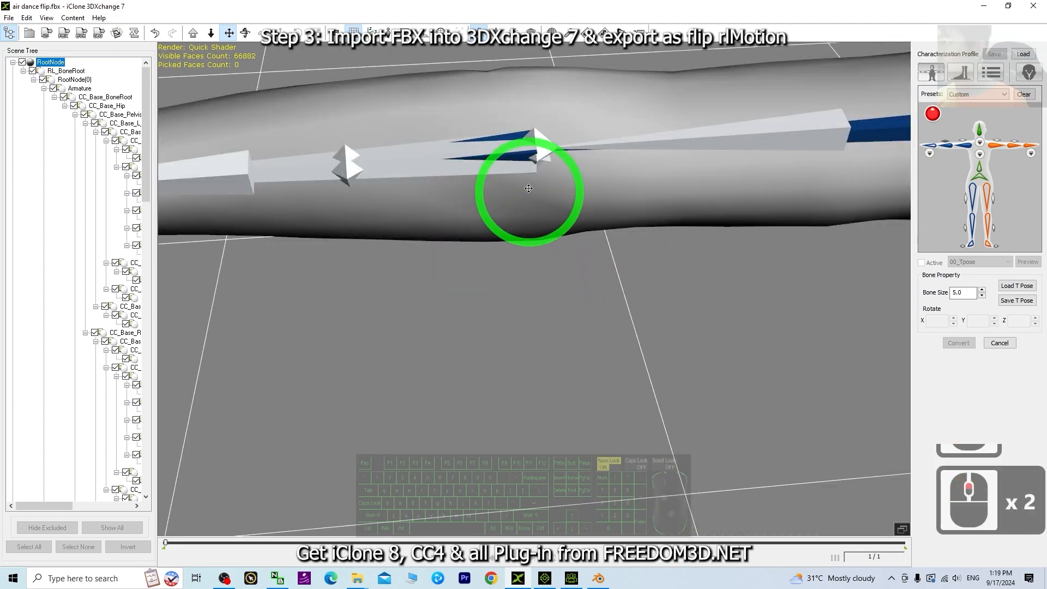
{"action": "left_click", "coordinate": [515, 140]}
{"action": "scroll", "coordinate": [485, 166], "scroll_direction": "down", "scroll_amount": 3}
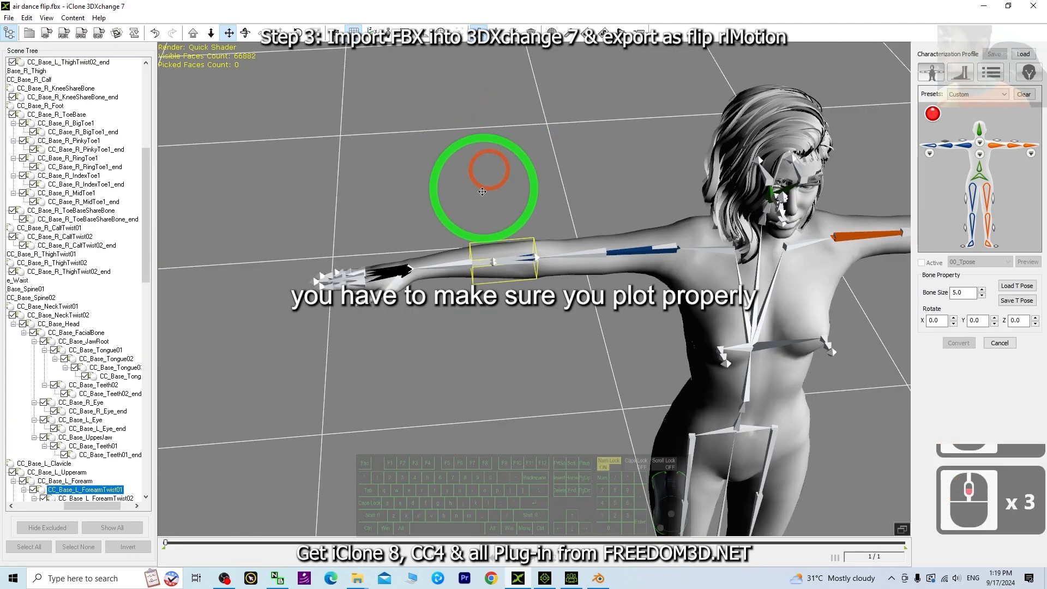
{"action": "scroll", "coordinate": [481, 162], "scroll_direction": "up", "scroll_amount": 2}
{"action": "key", "text": "e"}
{"action": "left_click_drag", "start_coordinate": [490, 182], "coordinate": [470, 197]}
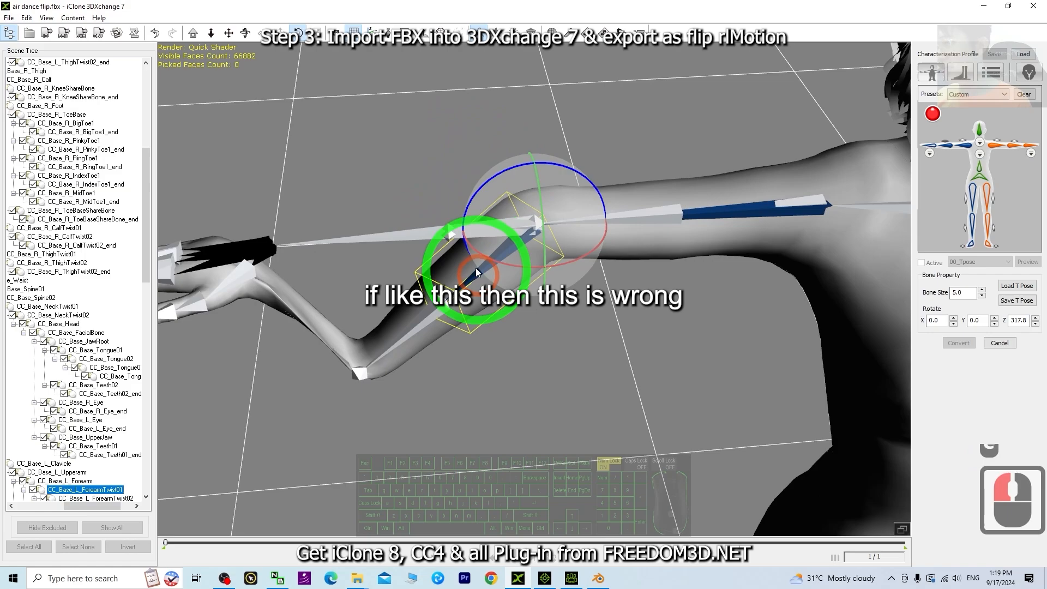
{"action": "key", "text": "ctrl+z"}
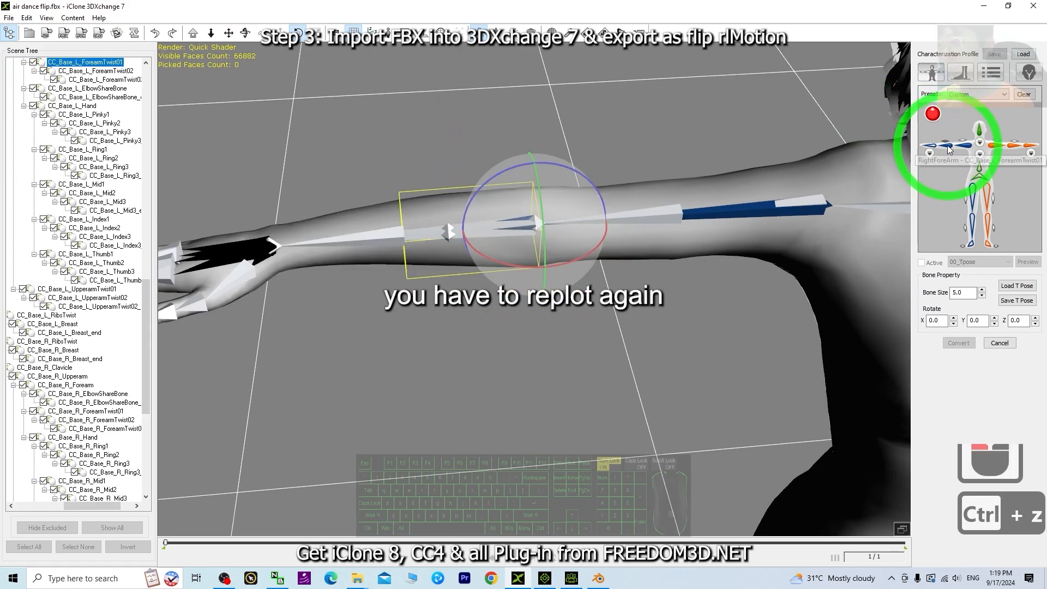
Step: Remap the right forearm slot to the main forearm bone between the elbow and the wrist
{"action": "left_click", "coordinate": [561, 218]}
{"action": "left_click", "coordinate": [493, 229]}
{"action": "scroll", "coordinate": [596, 206], "scroll_direction": "down", "scroll_amount": 3}
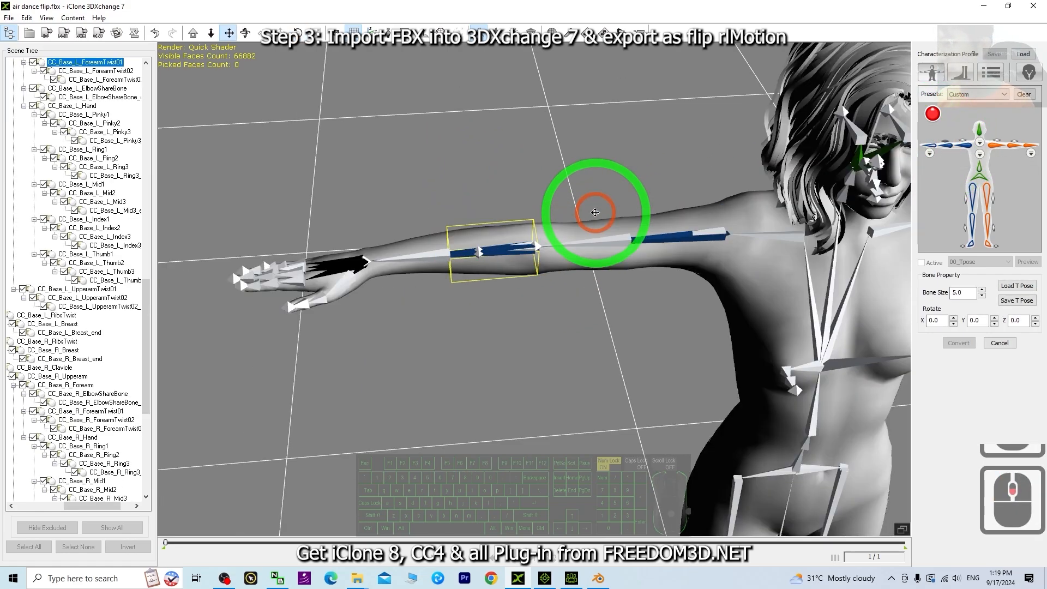
Step: Open the finger bone mapping for the character's right hand
{"action": "left_click", "coordinate": [354, 260]}
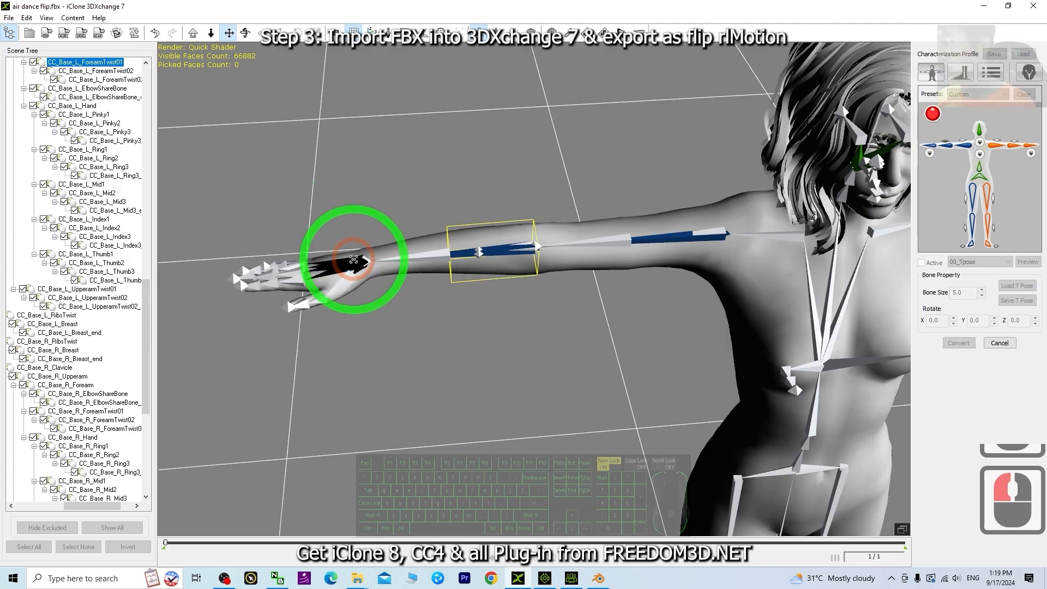
{"action": "scroll", "coordinate": [523, 286], "scroll_direction": "down", "scroll_amount": 3}
{"action": "key", "text": "x"}
{"action": "key", "text": "c"}
{"action": "left_click_drag", "start_coordinate": [554, 291], "coordinate": [260, 322]}
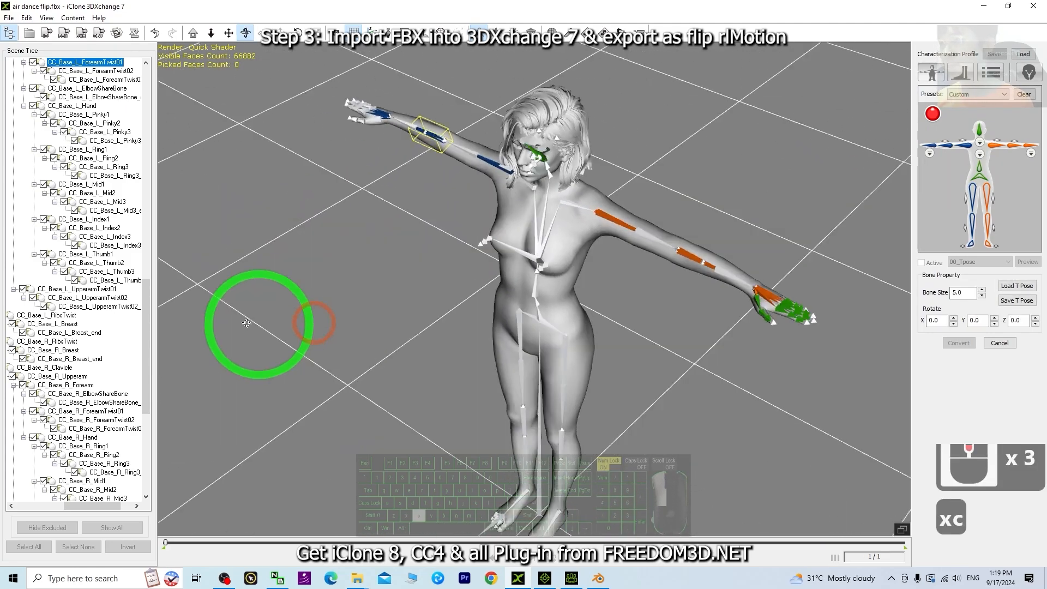
{"action": "left_click_drag", "start_coordinate": [644, 284], "coordinate": [567, 403]}
{"action": "key", "text": "x"}
{"action": "left_click_drag", "start_coordinate": [653, 376], "coordinate": [657, 407]}
{"action": "scroll", "coordinate": [657, 407], "scroll_direction": "up", "scroll_amount": 3}
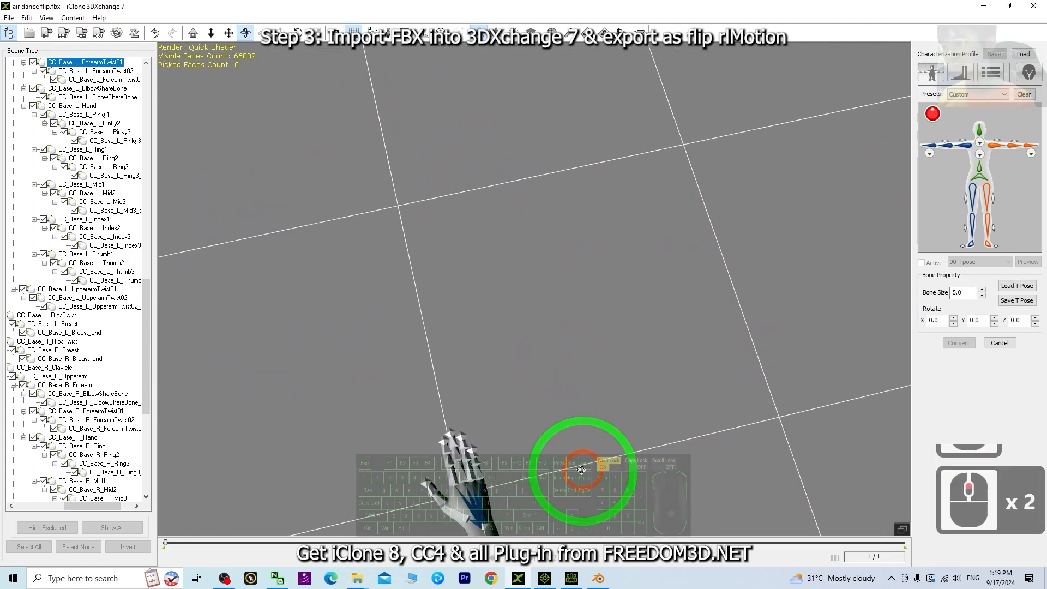
{"action": "key", "text": "x"}
{"action": "left_click_drag", "start_coordinate": [582, 473], "coordinate": [594, 303]}
{"action": "scroll", "coordinate": [577, 274], "scroll_direction": "up", "scroll_amount": 2}
{"action": "scroll", "coordinate": [578, 273], "scroll_direction": "down", "scroll_amount": 1}
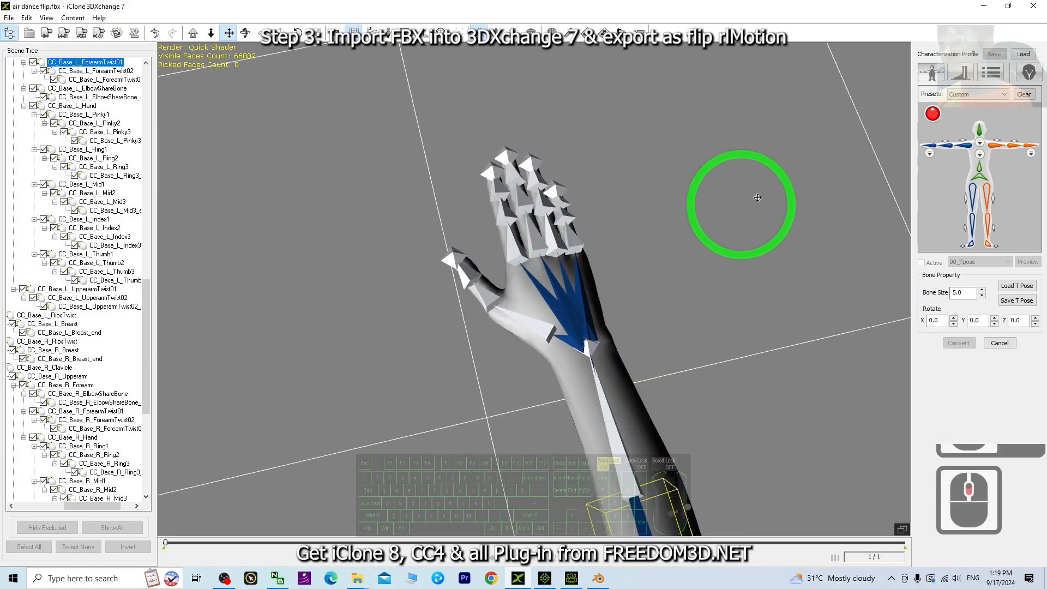
{"action": "left_click", "coordinate": [930, 155]}
Step: Map the three right thumb slots to the matching thumb bones, from base to tip
{"action": "left_click", "coordinate": [959, 221]}
{"action": "left_click", "coordinate": [526, 315]}
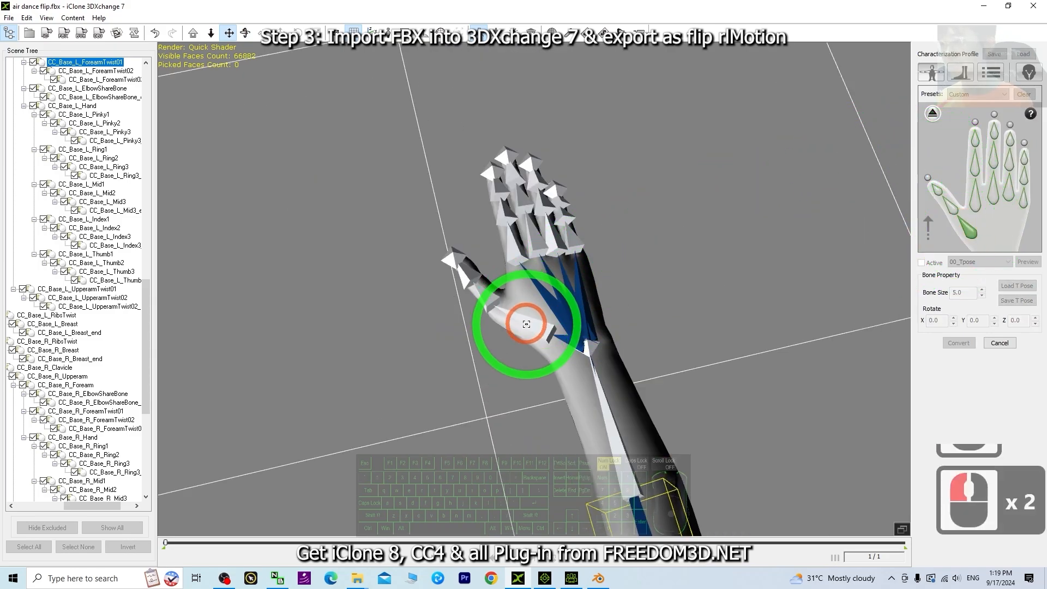
{"action": "left_click", "coordinate": [514, 269]}
{"action": "left_click", "coordinate": [498, 303]}
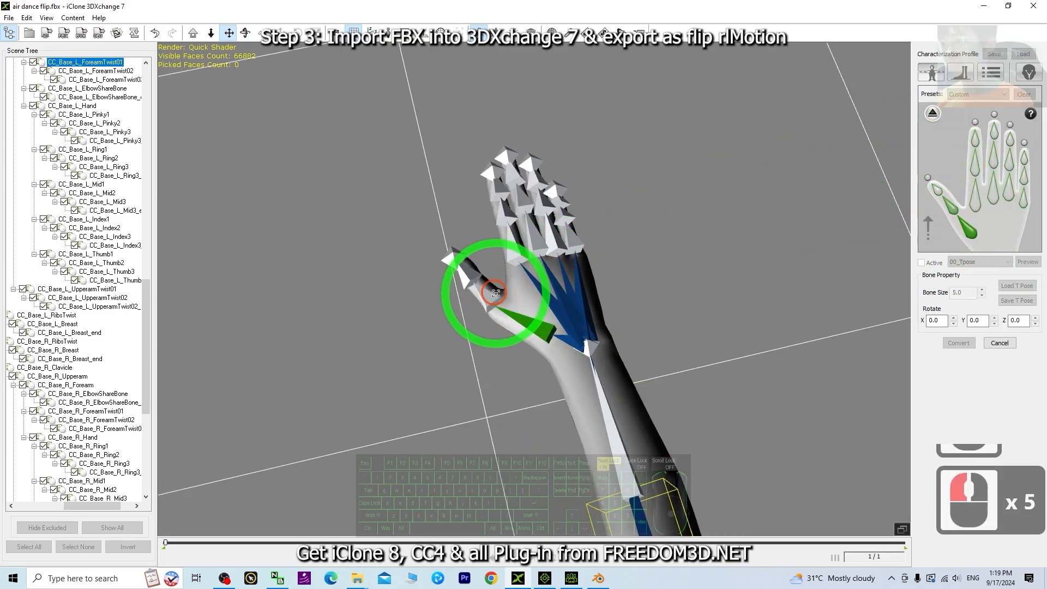
{"action": "left_click", "coordinate": [905, 212]}
{"action": "left_click", "coordinate": [936, 195]}
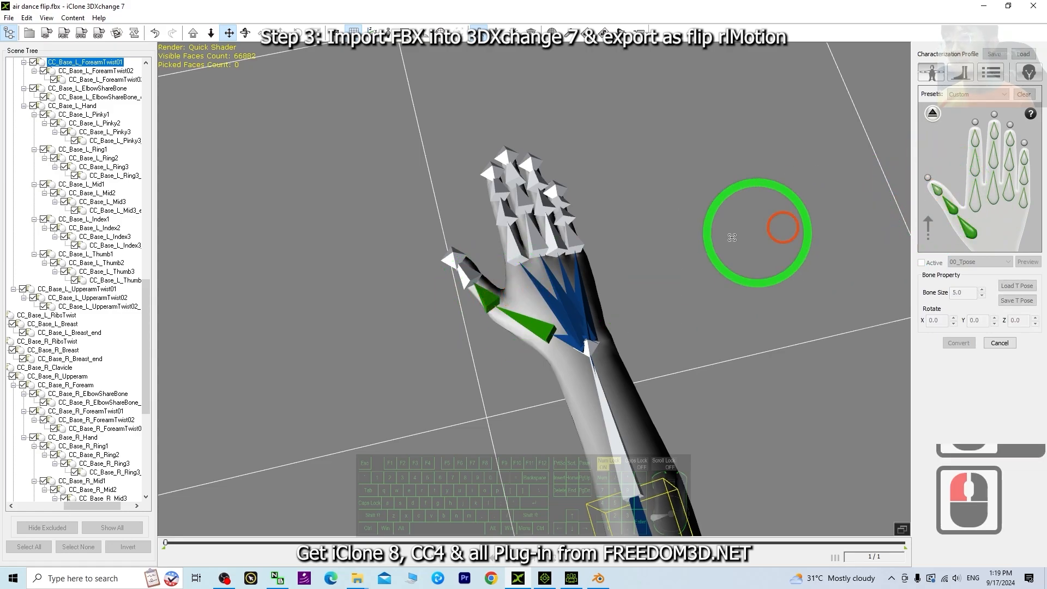
{"action": "left_click", "coordinate": [469, 274]}
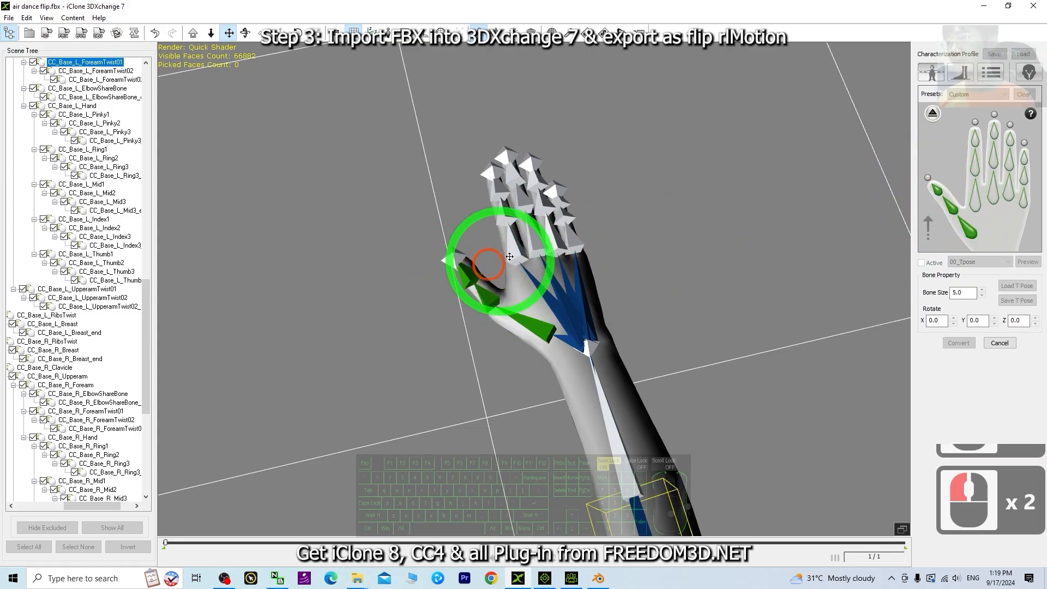
Step: Map the three right index finger slots to the index finger bones, from base to tip
{"action": "left_click", "coordinate": [978, 207]}
{"action": "left_click", "coordinate": [514, 247]}
{"action": "left_click", "coordinate": [975, 173]}
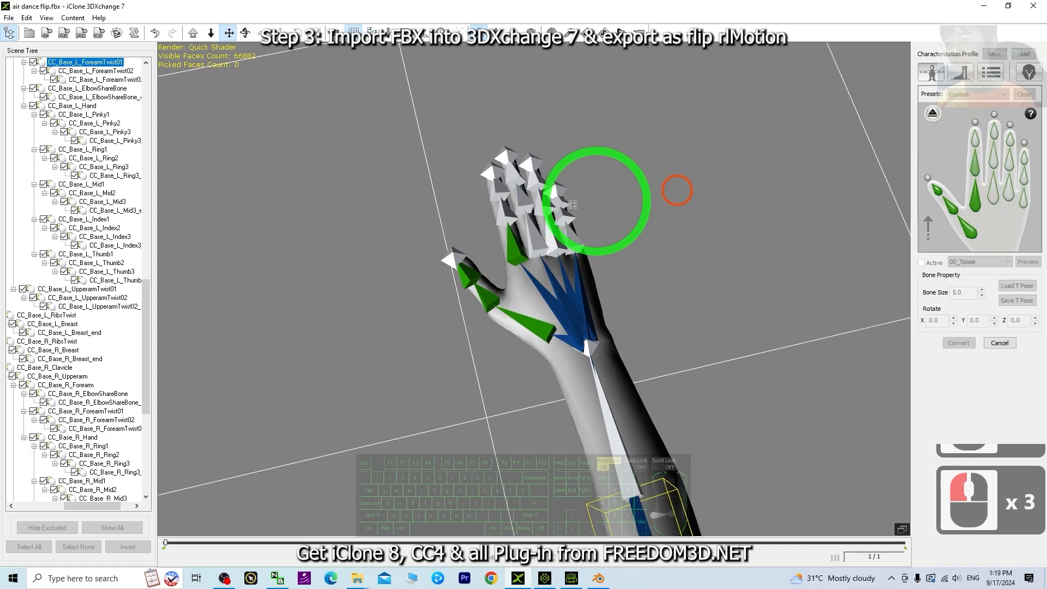
{"action": "left_click", "coordinate": [497, 216]}
{"action": "left_click", "coordinate": [975, 139]}
{"action": "left_click", "coordinate": [502, 197]}
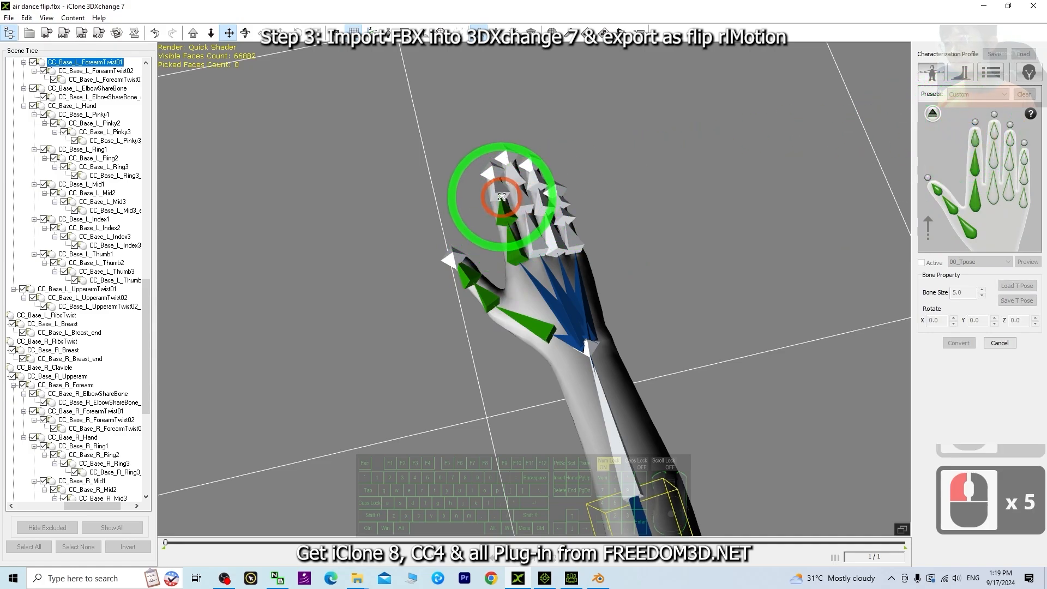
Step: Map the three right middle finger slots to the middle finger bones, from base to tip
{"action": "left_click", "coordinate": [994, 201]}
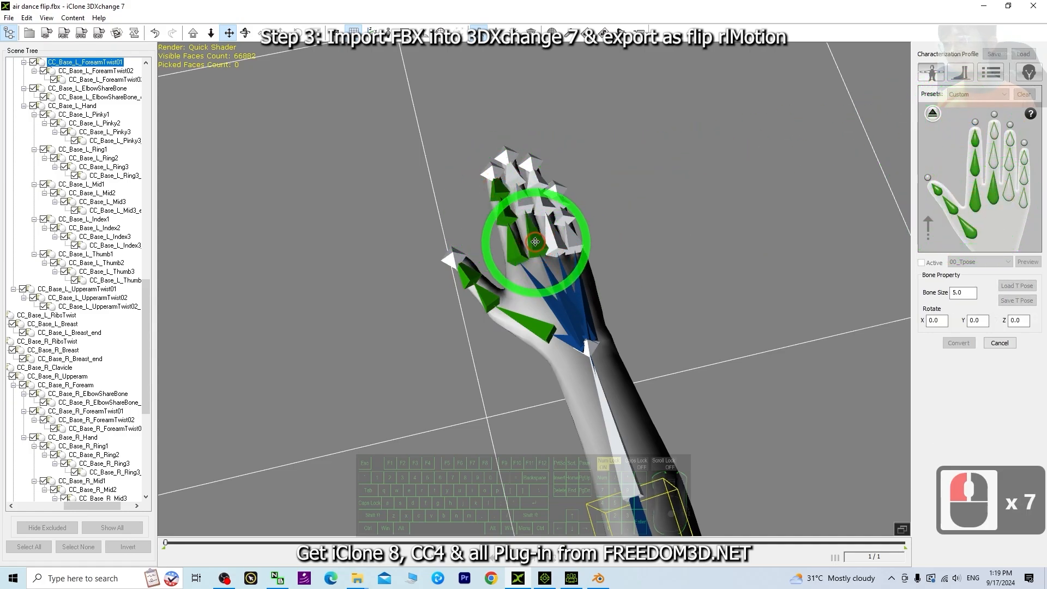
{"action": "left_click", "coordinate": [1001, 165]}
{"action": "left_click", "coordinate": [931, 138]}
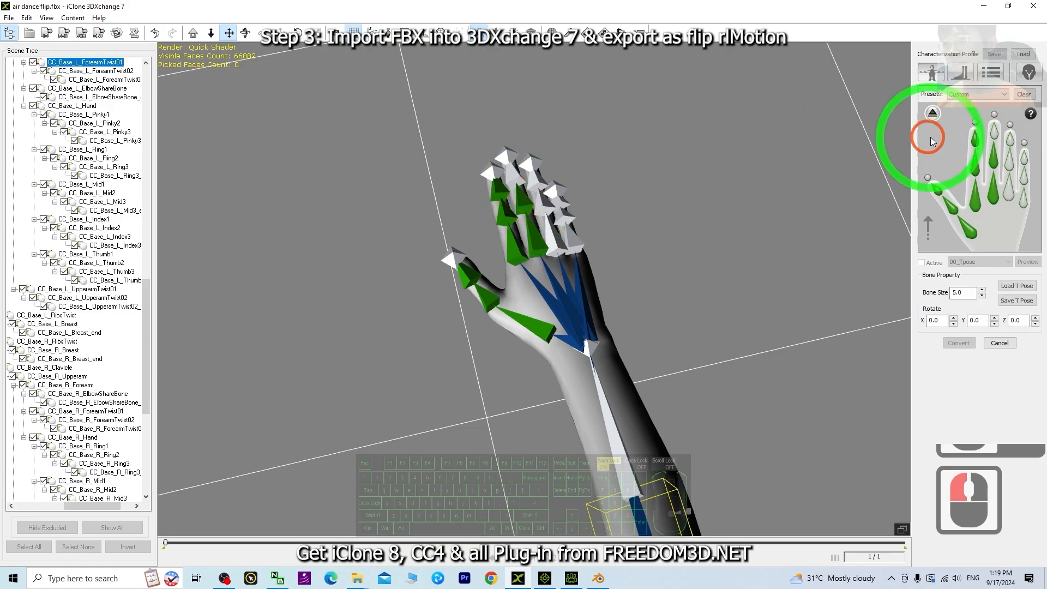
{"action": "left_click", "coordinate": [994, 133]}
{"action": "left_click", "coordinate": [516, 179]}
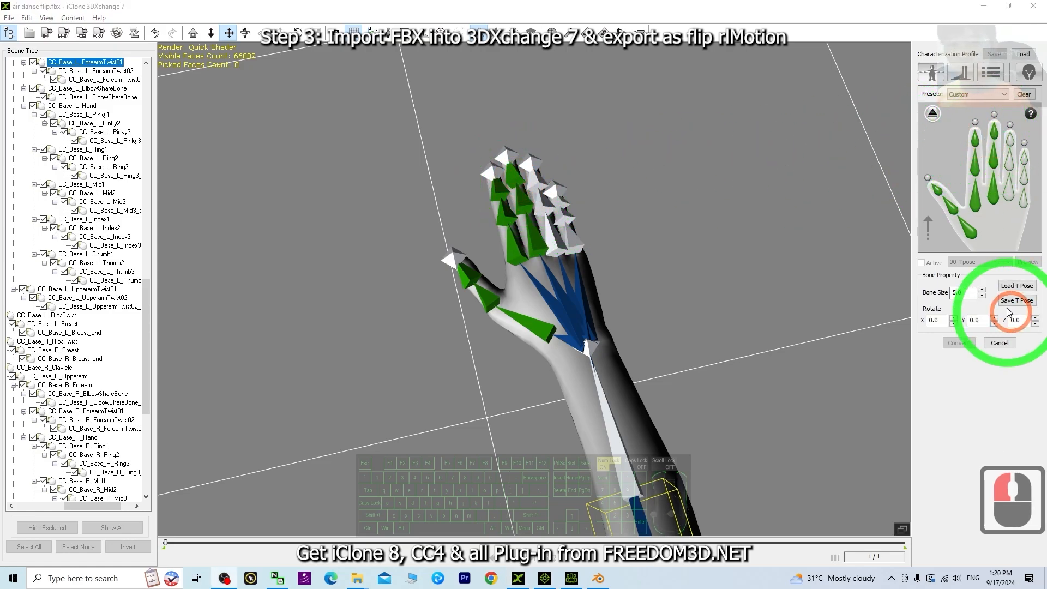
Step: Map the three right ring finger slots to the ring finger bones, from base to tip
{"action": "left_click", "coordinate": [601, 249]}
{"action": "left_click", "coordinate": [994, 193]}
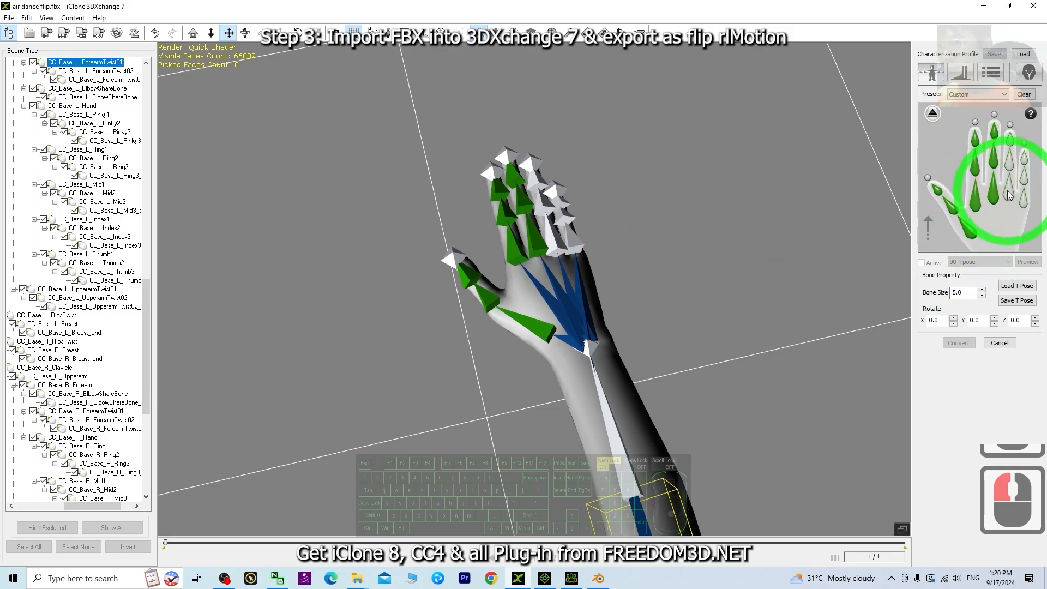
{"action": "left_click", "coordinate": [1008, 192]}
{"action": "left_click", "coordinate": [556, 243]}
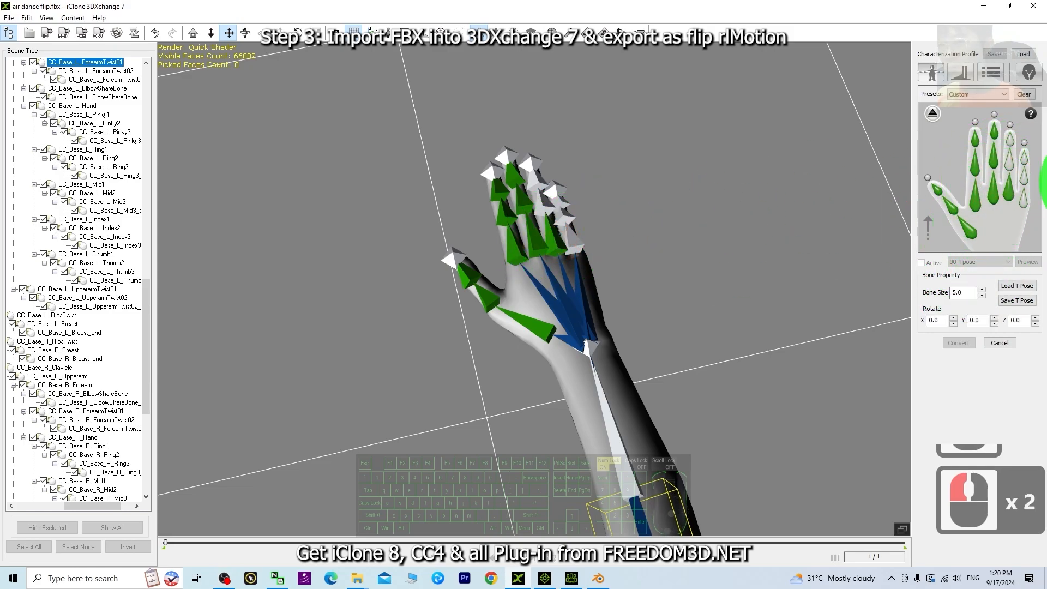
{"action": "left_click", "coordinate": [1009, 161]}
{"action": "left_click", "coordinate": [552, 205]}
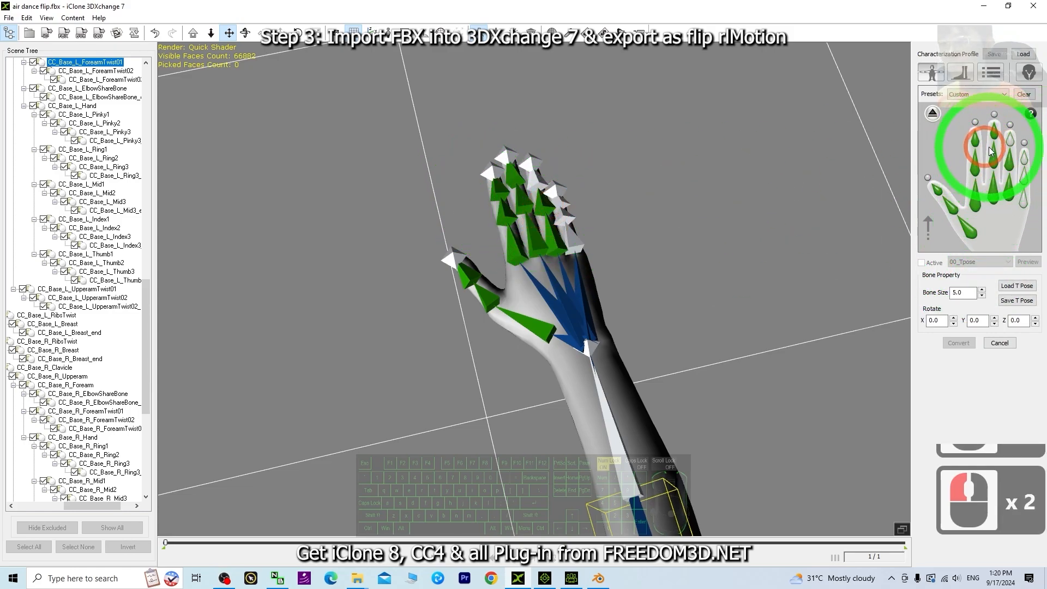
{"action": "left_click", "coordinate": [1009, 141]}
{"action": "left_click", "coordinate": [539, 179]}
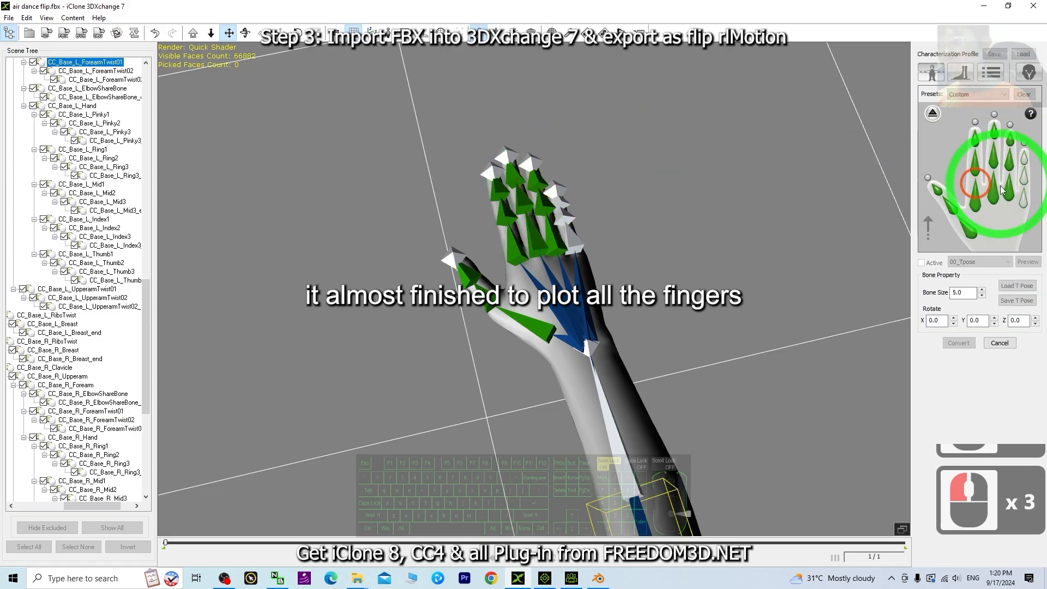
Step: Map the three right little finger slots to the little finger bones, from base to tip
{"action": "left_click", "coordinate": [589, 230]}
{"action": "left_click", "coordinate": [1011, 195]}
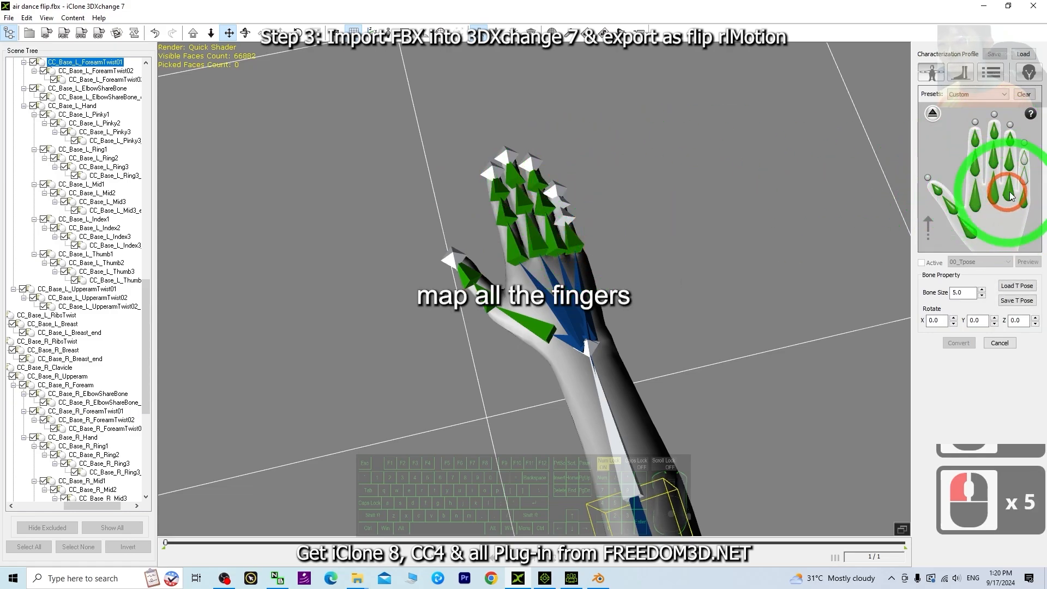
{"action": "left_click", "coordinate": [570, 213]}
{"action": "left_click", "coordinate": [1036, 176]}
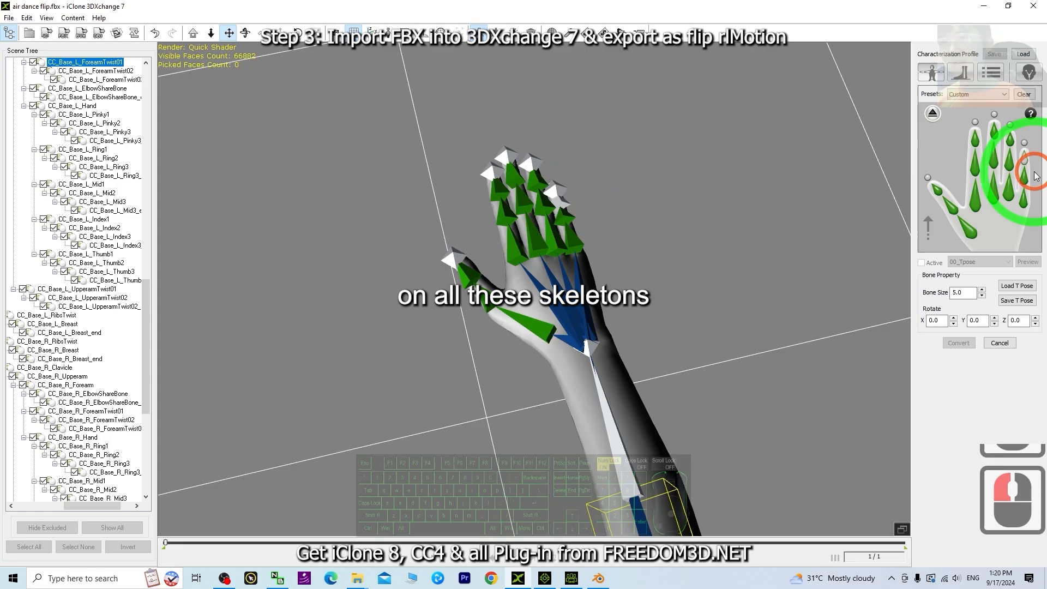
{"action": "left_click", "coordinate": [562, 183]}
Step: Leave the right hand's finger mapping and return to the full-body mapping diagram
{"action": "scroll", "coordinate": [562, 198], "scroll_direction": "down", "scroll_amount": 10}
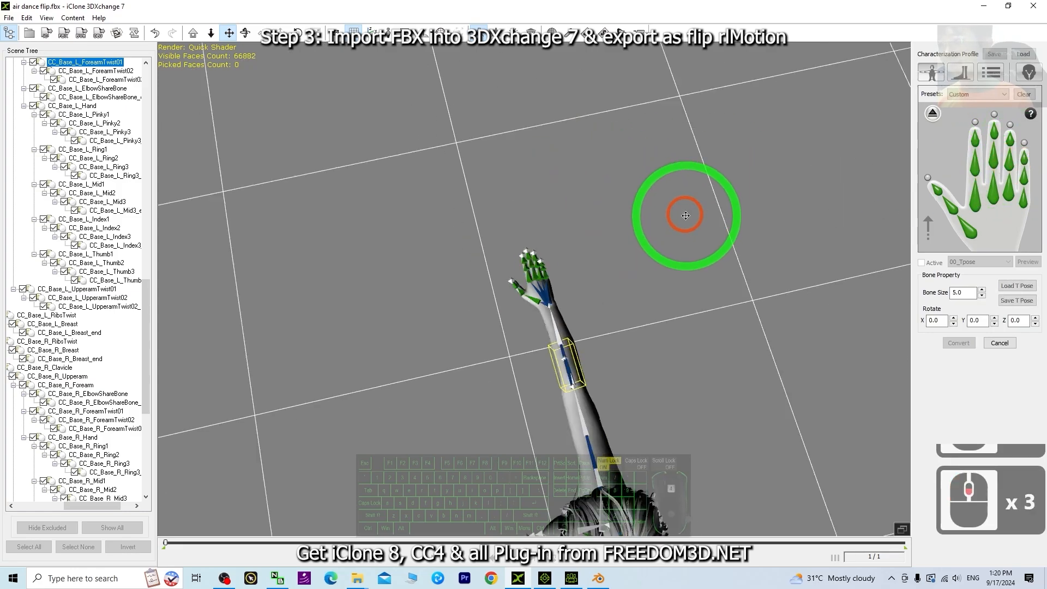
{"action": "left_click_drag", "start_coordinate": [692, 421], "coordinate": [655, 257]}
{"action": "key", "text": "x"}
{"action": "key", "text": "c"}
{"action": "key", "text": "x"}
{"action": "scroll", "coordinate": [657, 257], "scroll_direction": "up", "scroll_amount": 3, "text": "shift"}
{"action": "scroll", "coordinate": [687, 260], "scroll_direction": "down", "scroll_amount": 2, "text": "shift"}
{"action": "scroll", "coordinate": [720, 262], "scroll_direction": "up", "scroll_amount": 2, "text": "shift"}
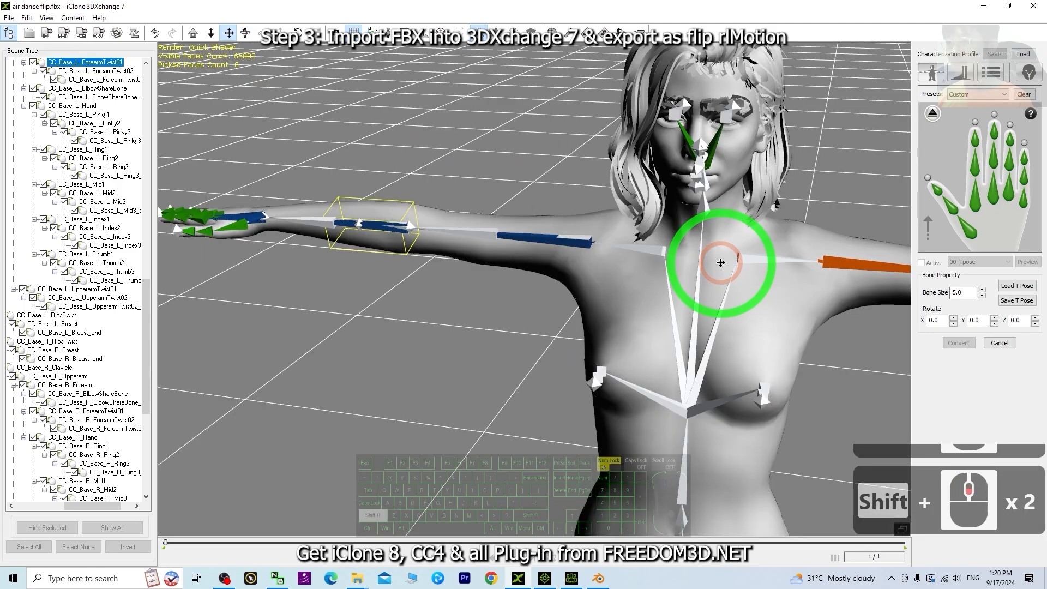
{"action": "scroll", "coordinate": [777, 276], "scroll_direction": "down", "scroll_amount": 3, "text": "shift"}
{"action": "key", "text": "x"}
{"action": "key", "text": "c"}
{"action": "left_click_drag", "start_coordinate": [777, 276], "coordinate": [968, 158]}
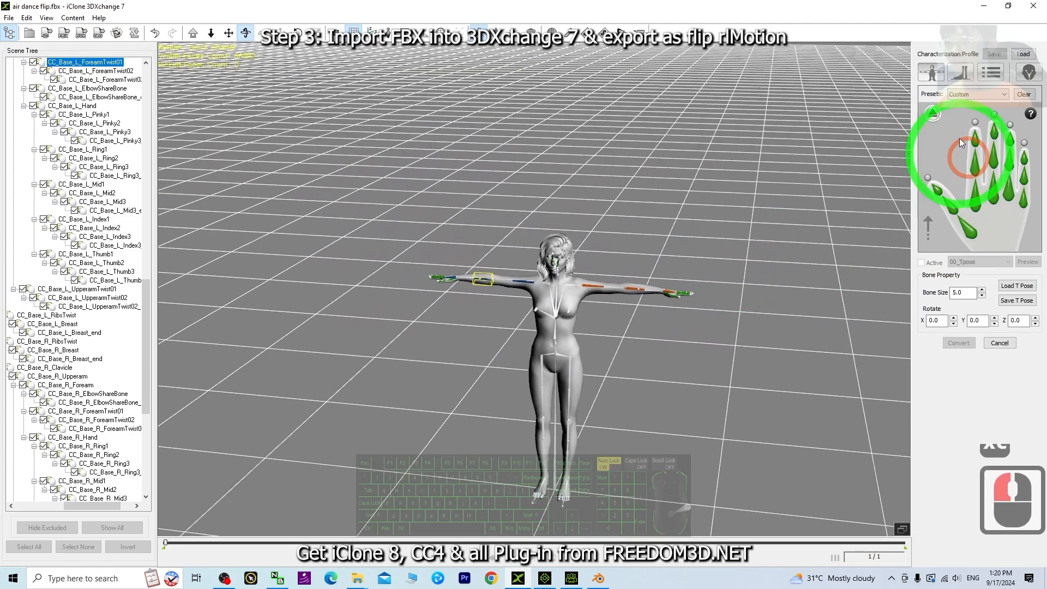
{"action": "left_click", "coordinate": [934, 113]}
Step: Map the hip slot to the pelvis bone and the spine slot to the short bone directly above it
{"action": "scroll", "coordinate": [715, 295], "scroll_direction": "up", "scroll_amount": 5}
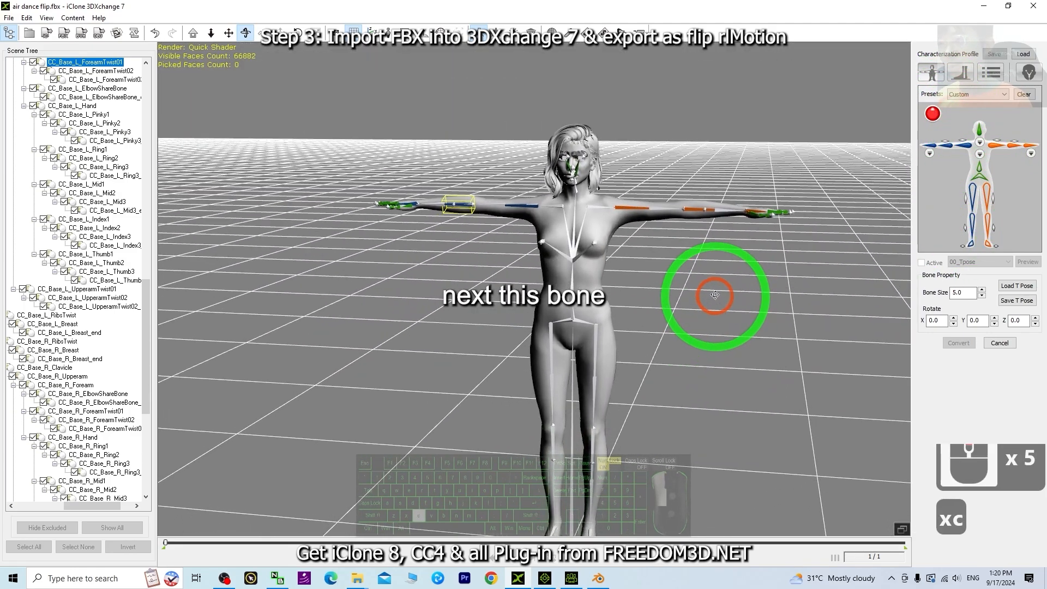
{"action": "left_click", "coordinate": [931, 224]}
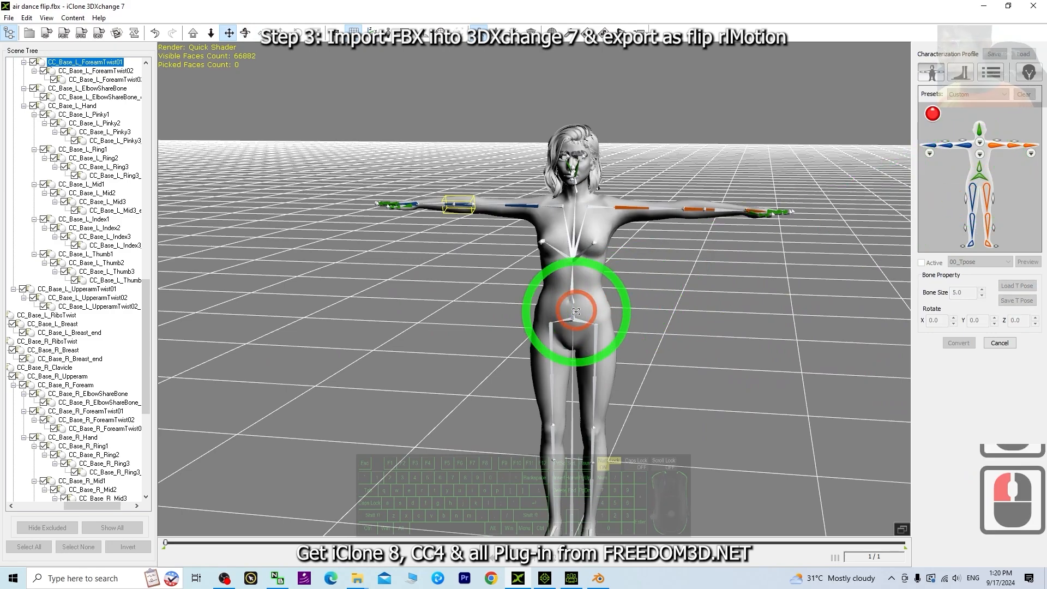
{"action": "scroll", "coordinate": [803, 284], "scroll_direction": "up", "scroll_amount": 5}
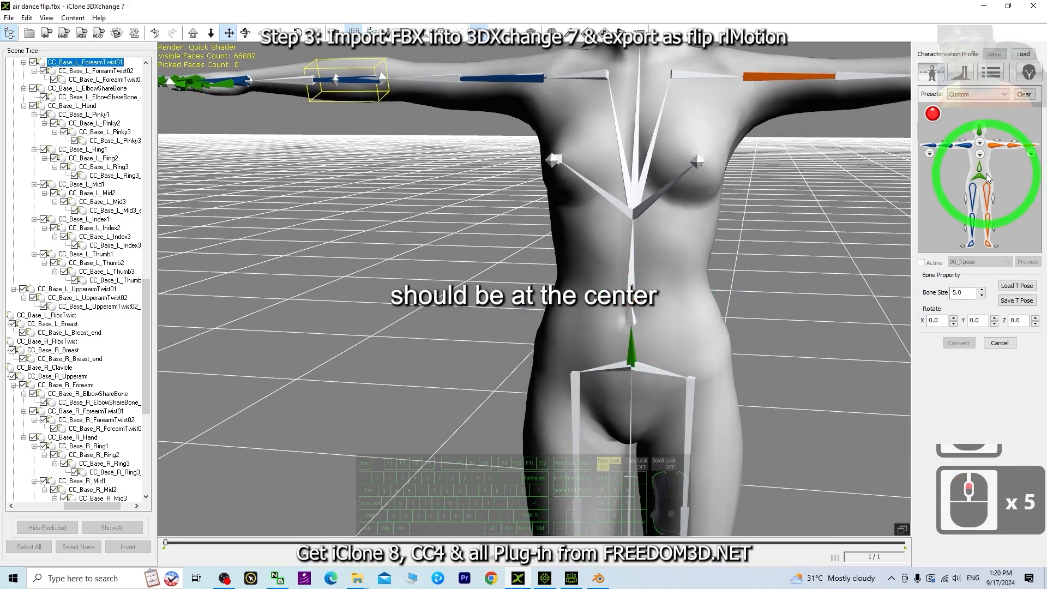
{"action": "left_click_drag", "start_coordinate": [979, 173], "coordinate": [633, 321]}
{"action": "left_click", "coordinate": [634, 319]}
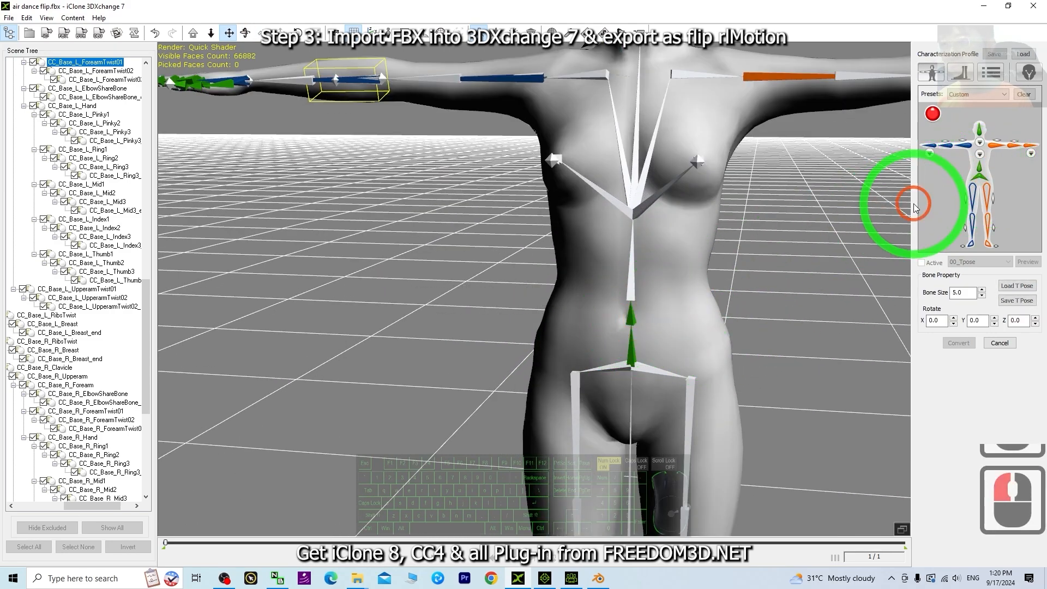
Step: Map the two lowest slots of the detailed spine diagram to the long abdomen bone and the chest bone, returning to the full-body diagram
{"action": "left_click_drag", "start_coordinate": [981, 158], "coordinate": [978, 250]}
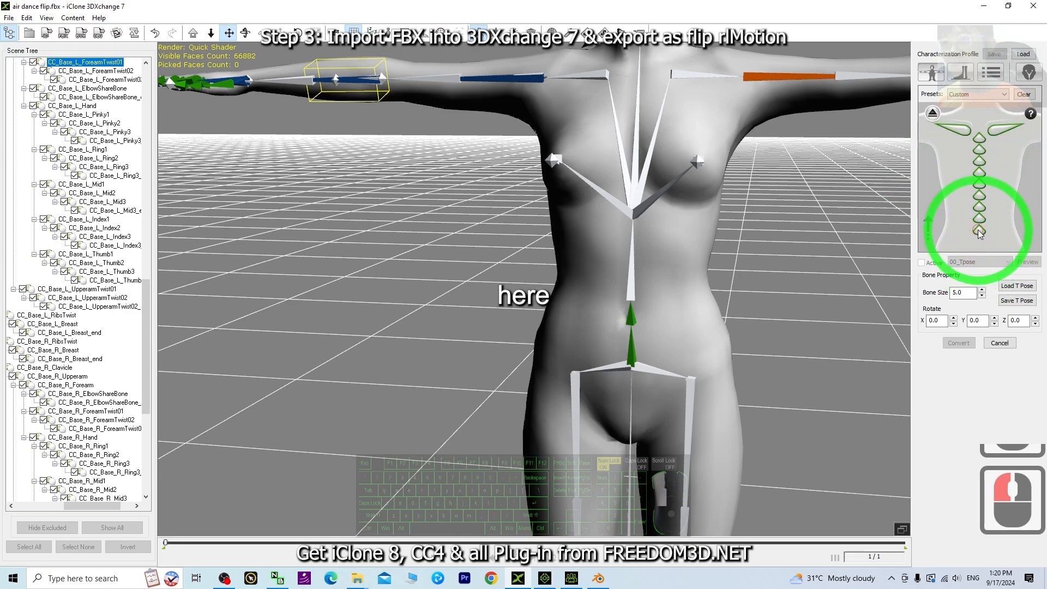
{"action": "left_click", "coordinate": [979, 231]}
{"action": "left_click", "coordinate": [634, 279]}
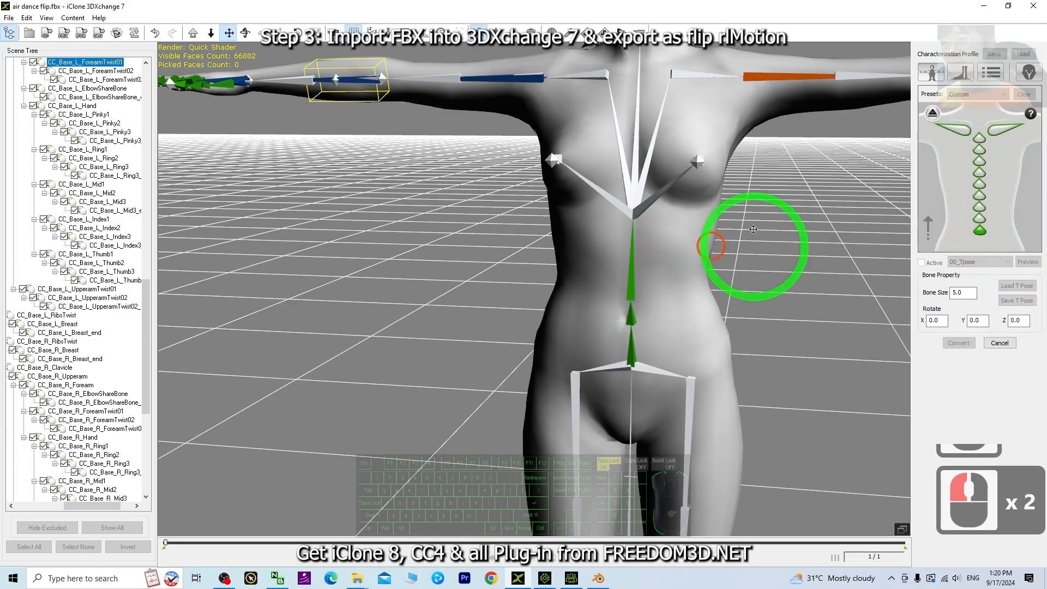
{"action": "left_click", "coordinate": [983, 219]}
{"action": "left_click", "coordinate": [631, 164]}
{"action": "key", "text": "x"}
{"action": "left_click", "coordinate": [637, 189]}
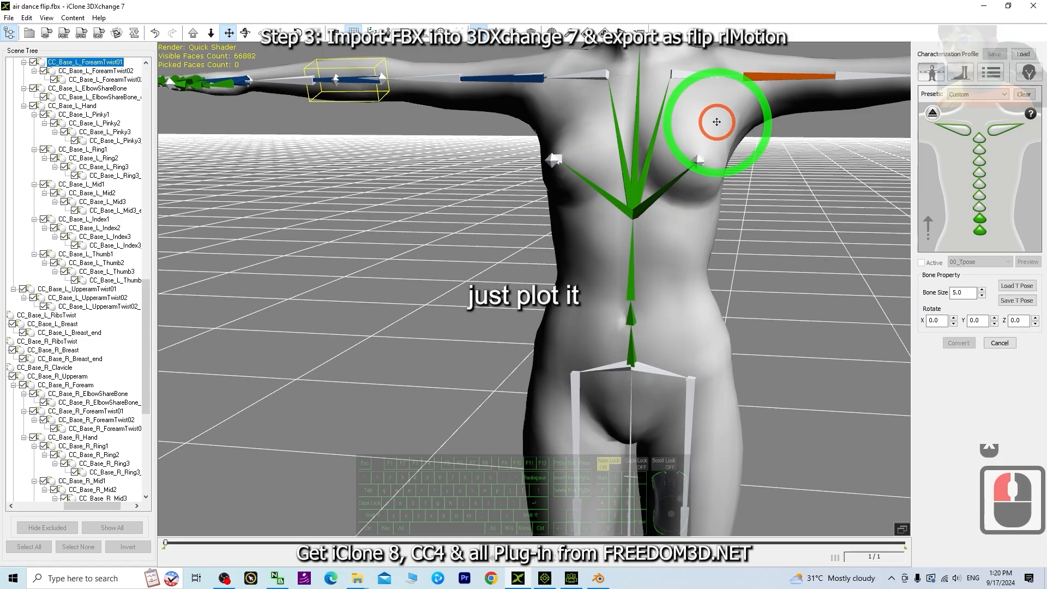
{"action": "key", "text": "x"}
{"action": "key", "text": "c"}
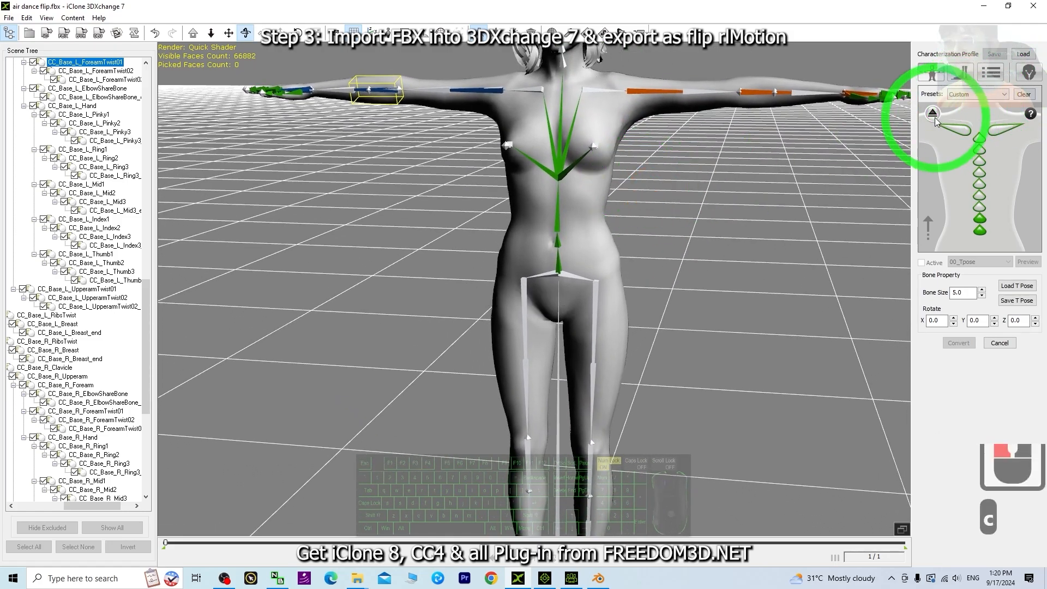
{"action": "left_click", "coordinate": [933, 115]}
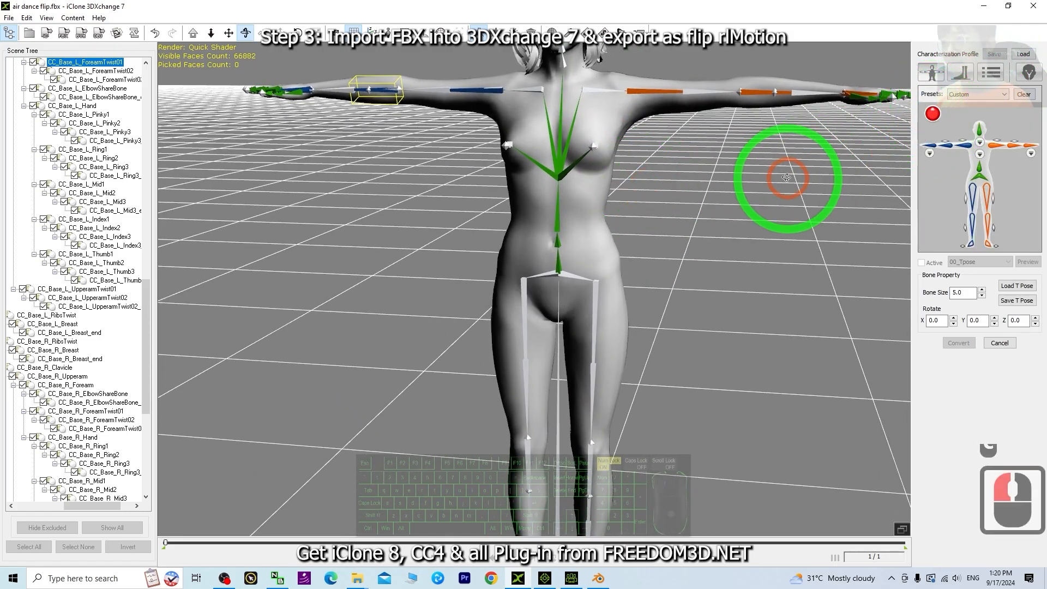
Step: Map the right and left thigh slots to the character's right and left upper leg bones
{"action": "left_click_drag", "start_coordinate": [739, 189], "coordinate": [675, 201]}
{"action": "key", "text": "x"}
{"action": "left_click_drag", "start_coordinate": [681, 319], "coordinate": [701, 197]}
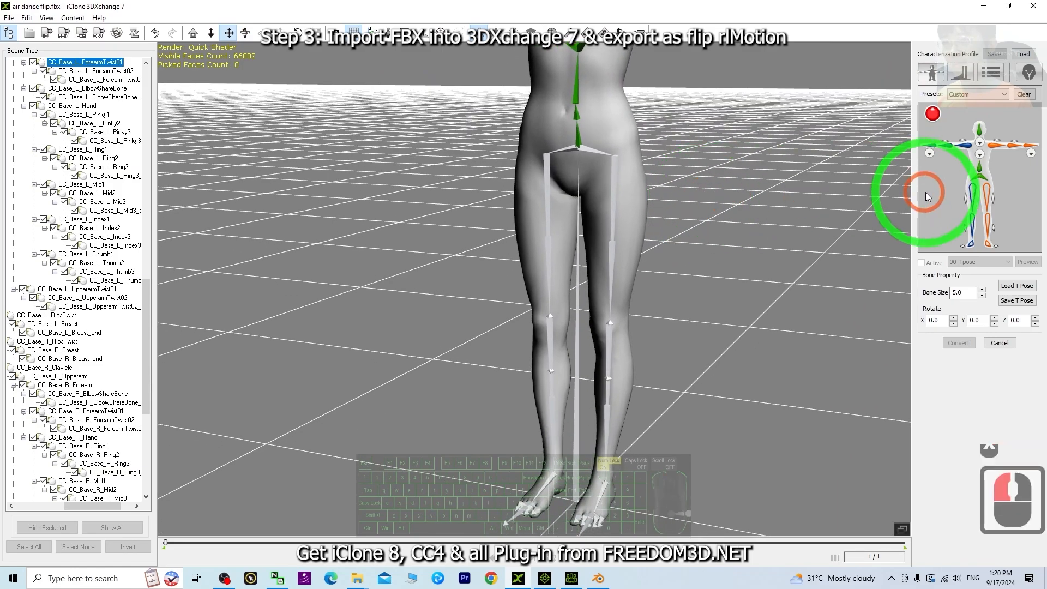
{"action": "double_click", "coordinate": [550, 188]}
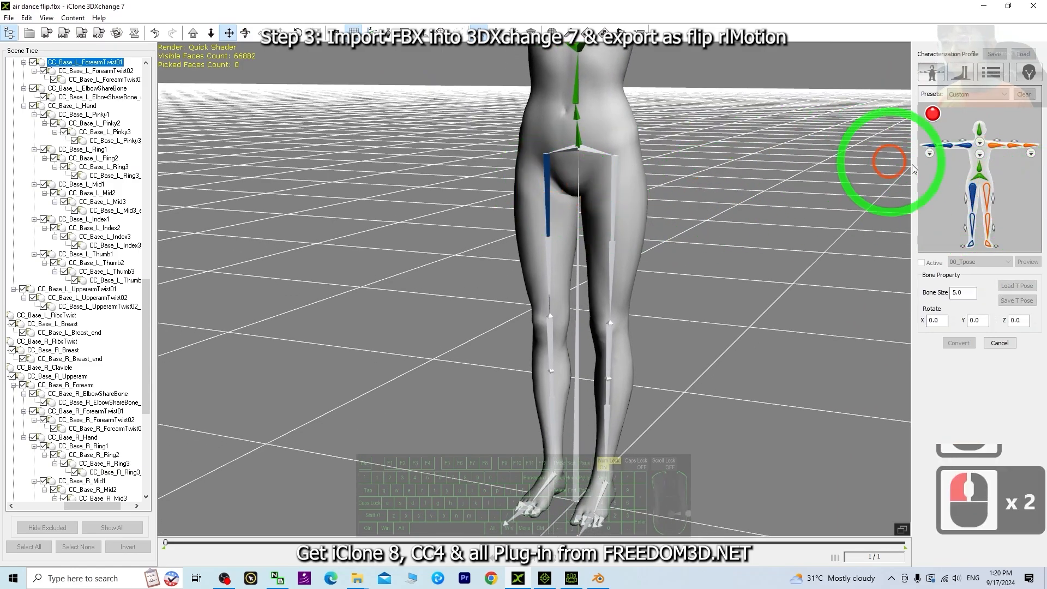
{"action": "left_click", "coordinate": [988, 195]}
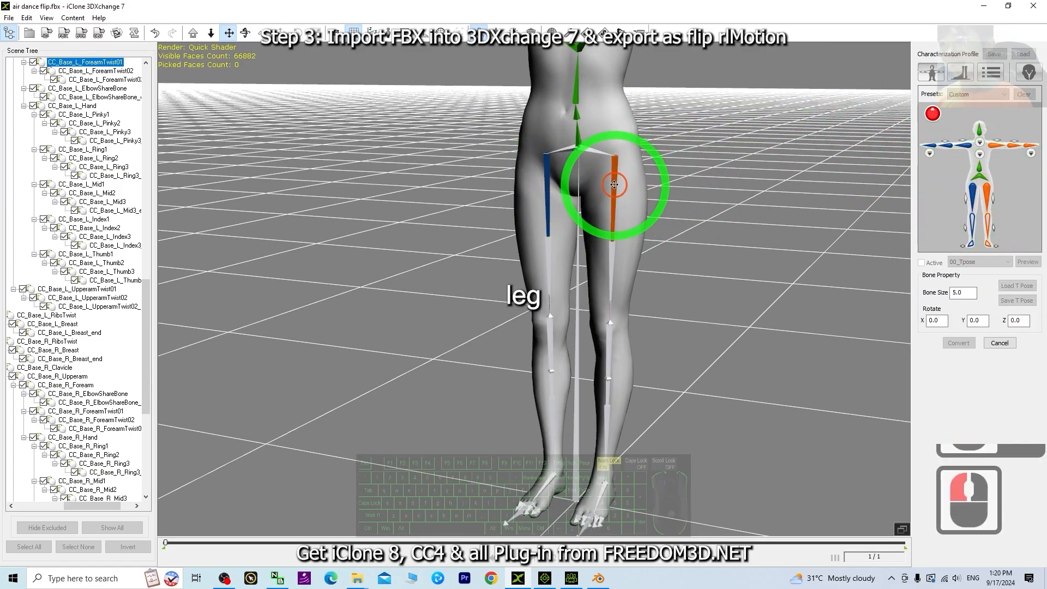
Step: Map the right and left calf slots to the character's right and left lower leg bones
{"action": "key", "text": "x"}
{"action": "left_click_drag", "start_coordinate": [649, 318], "coordinate": [703, 174]}
{"action": "left_click", "coordinate": [972, 220]}
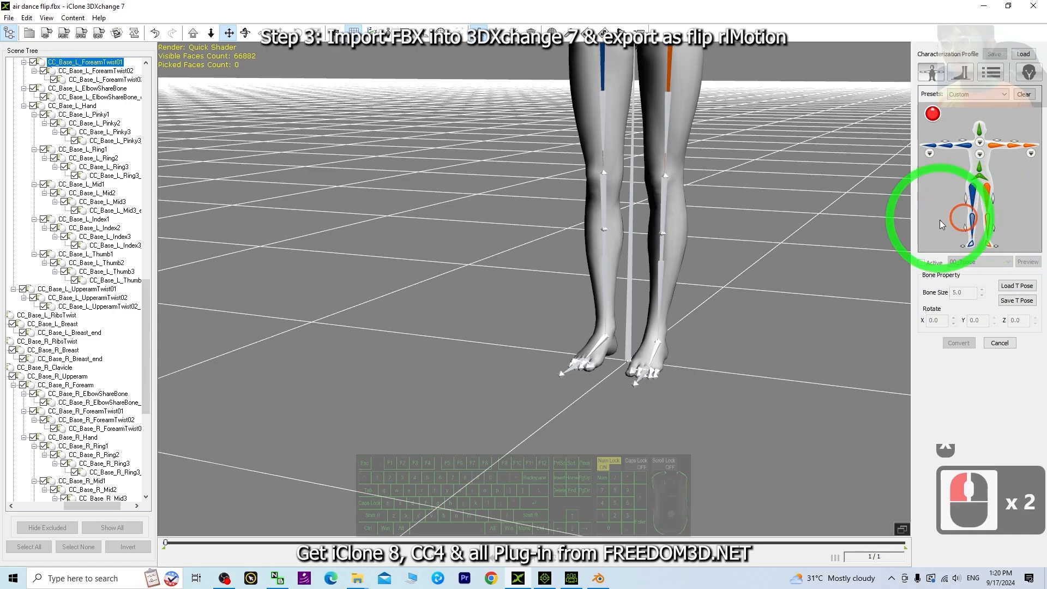
{"action": "double_click", "coordinate": [600, 209]}
{"action": "left_click", "coordinate": [986, 221]}
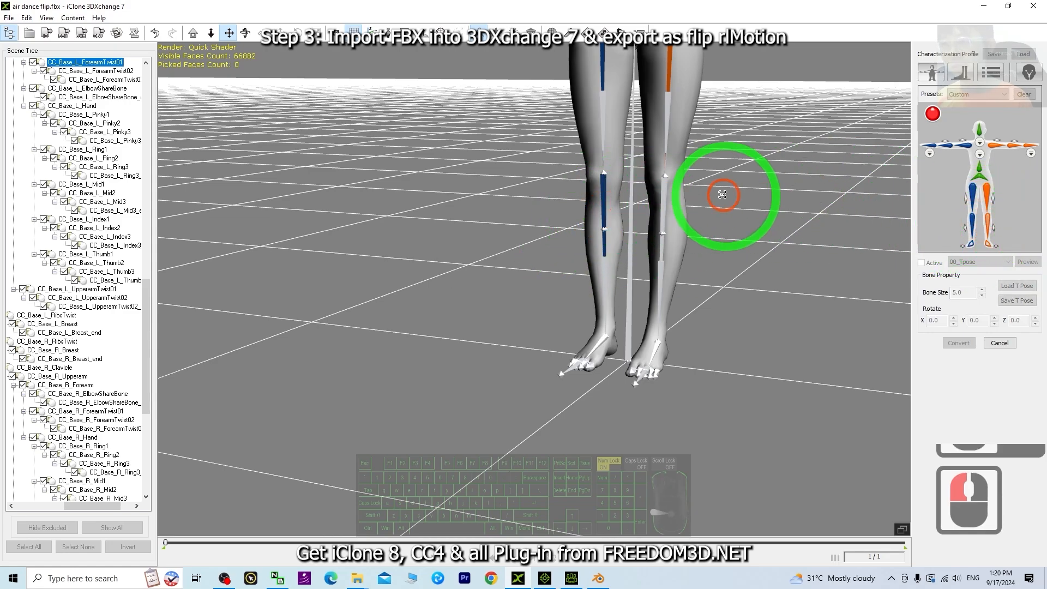
{"action": "left_click", "coordinate": [671, 199]}
Step: Map the right and left foot slots to the character's right and left foot bones
{"action": "left_click", "coordinate": [967, 244]}
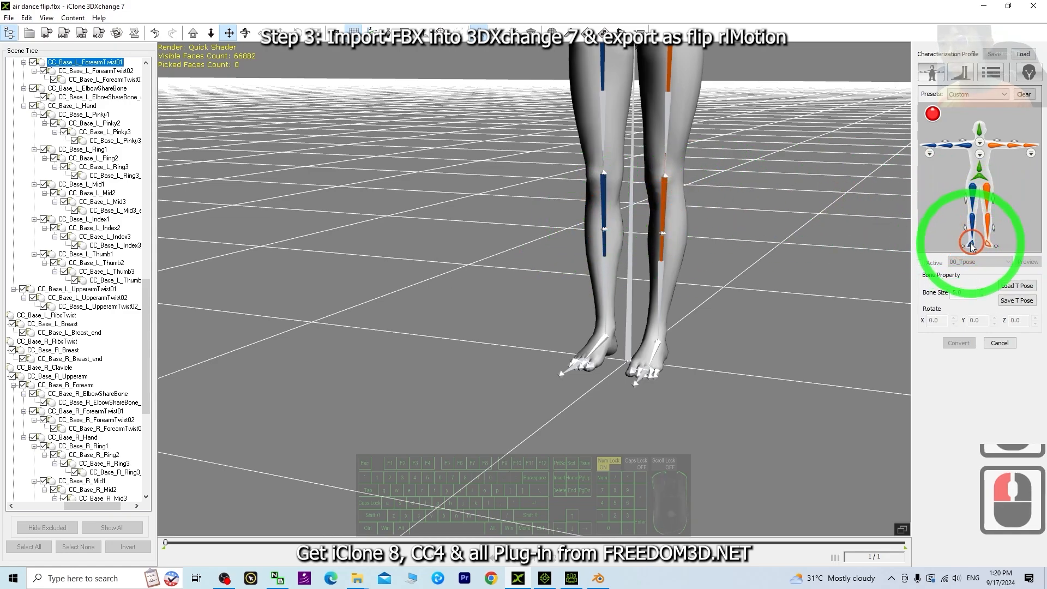
{"action": "double_click", "coordinate": [597, 343]}
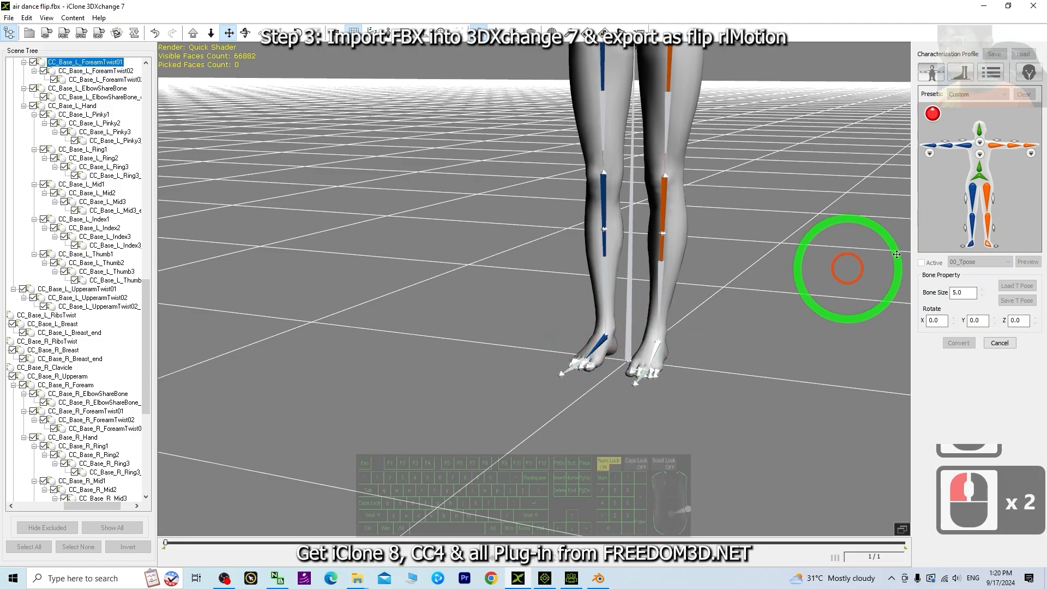
{"action": "left_click", "coordinate": [989, 245]}
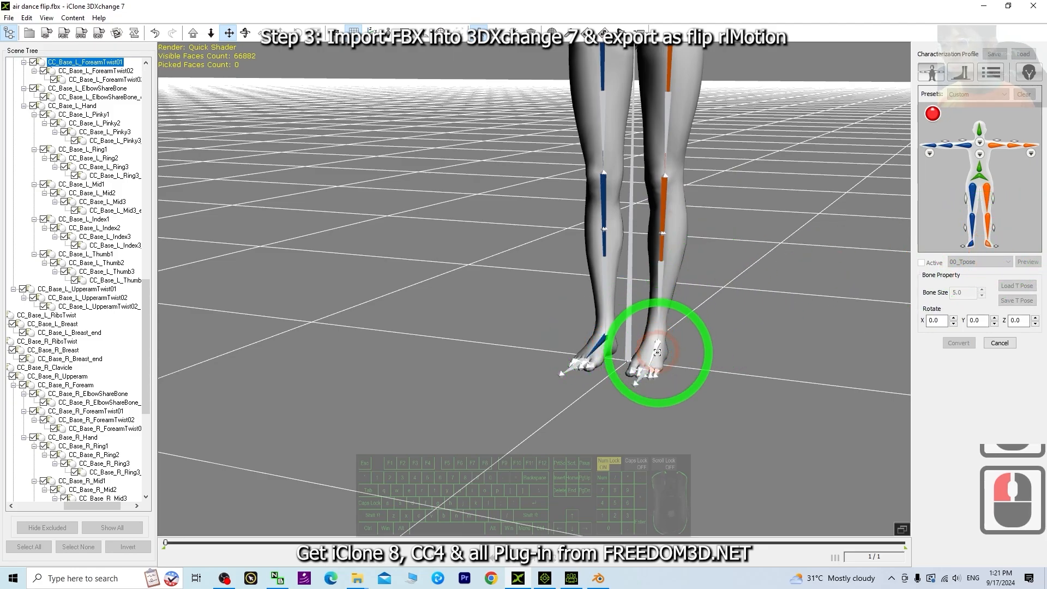
Step: Activate the completed bone characterization, convert the character to Non-Standard, and confirm the conversion
{"action": "scroll", "coordinate": [741, 220], "scroll_direction": "down", "scroll_amount": 6}
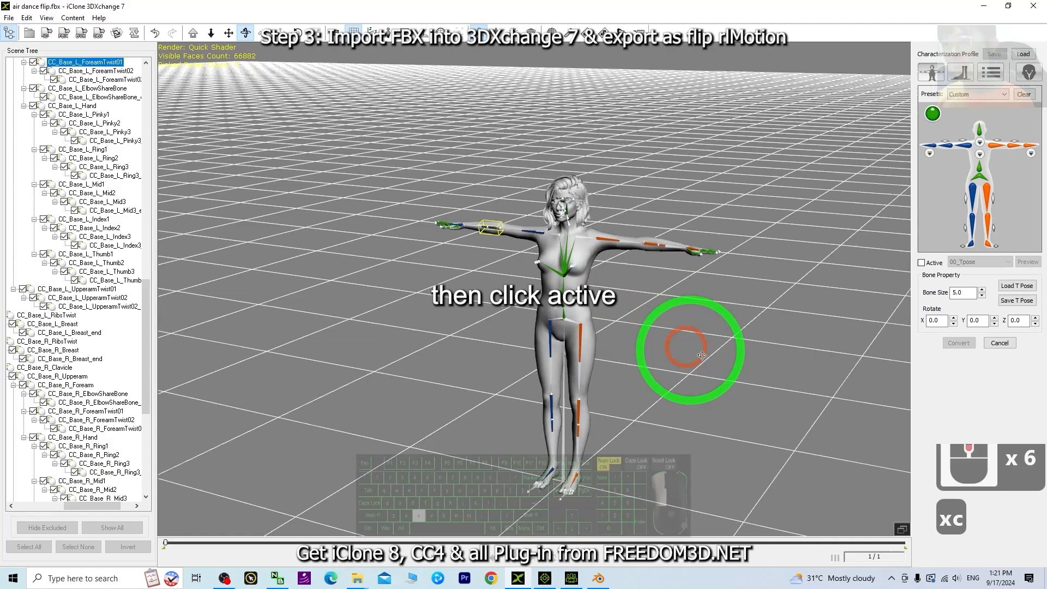
{"action": "left_click", "coordinate": [923, 263]}
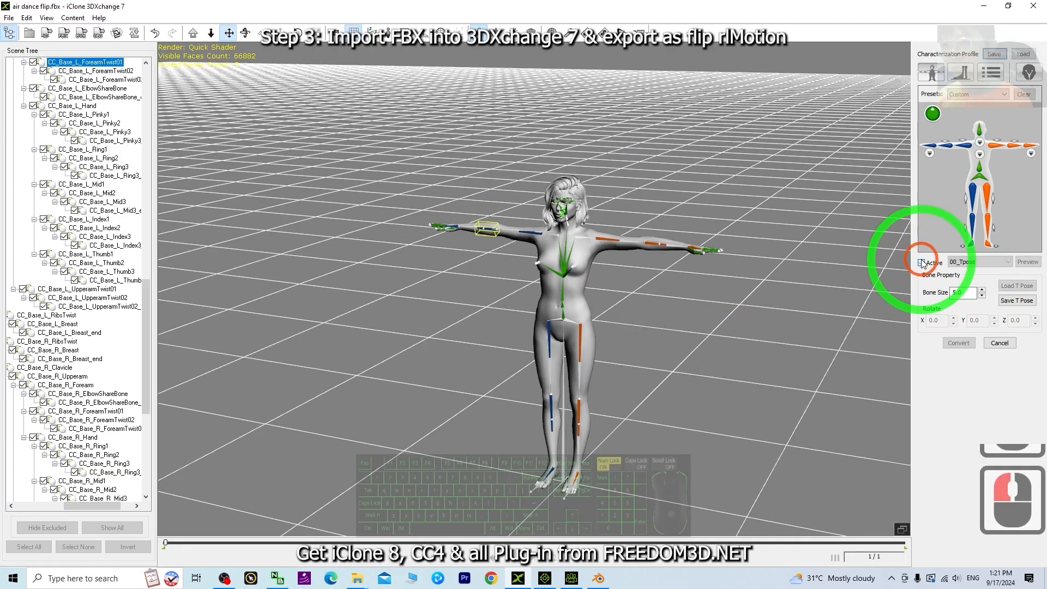
{"action": "left_click", "coordinate": [960, 347]}
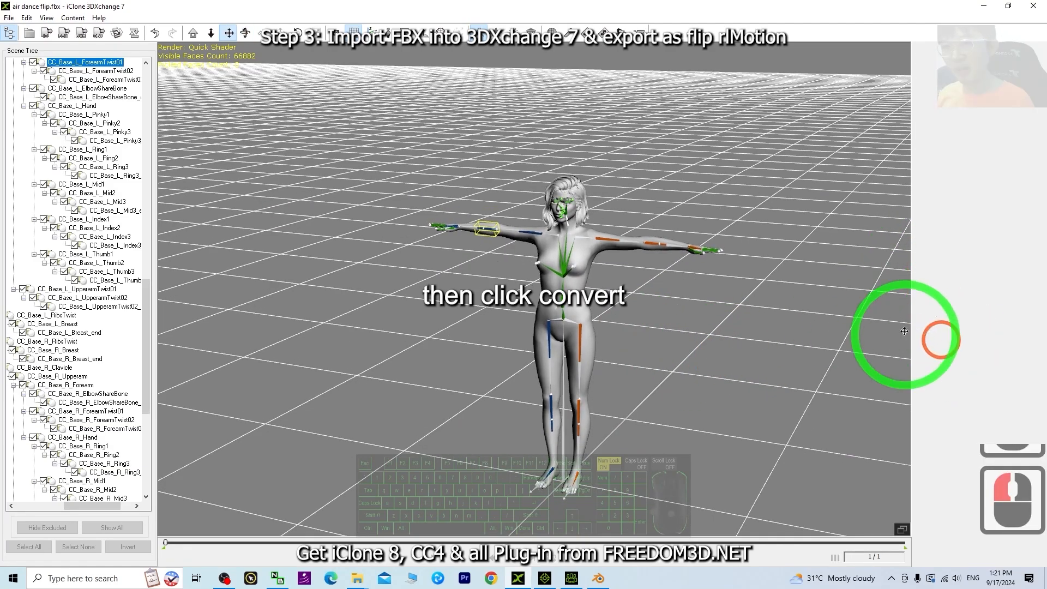
{"action": "left_click", "coordinate": [604, 320]}
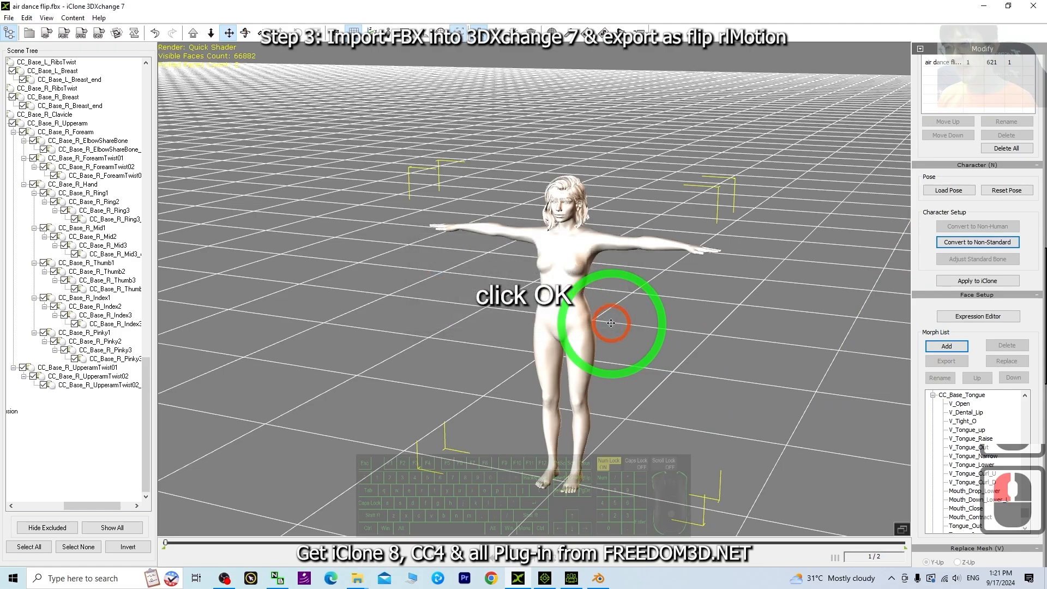
Step: Find the air dance clip in the Perform Editor and play it on the converted character
{"action": "scroll", "coordinate": [631, 322], "scroll_direction": "down", "scroll_amount": 9}
{"action": "scroll", "coordinate": [1019, 251], "scroll_direction": "down", "scroll_amount": 5}
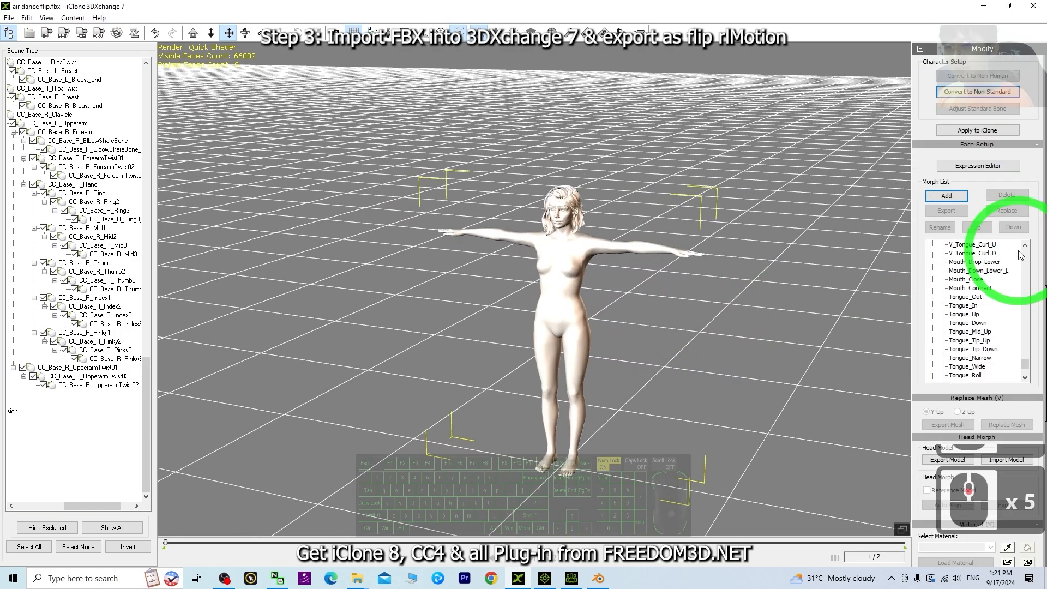
{"action": "scroll", "coordinate": [1039, 286], "scroll_direction": "down", "scroll_amount": 8}
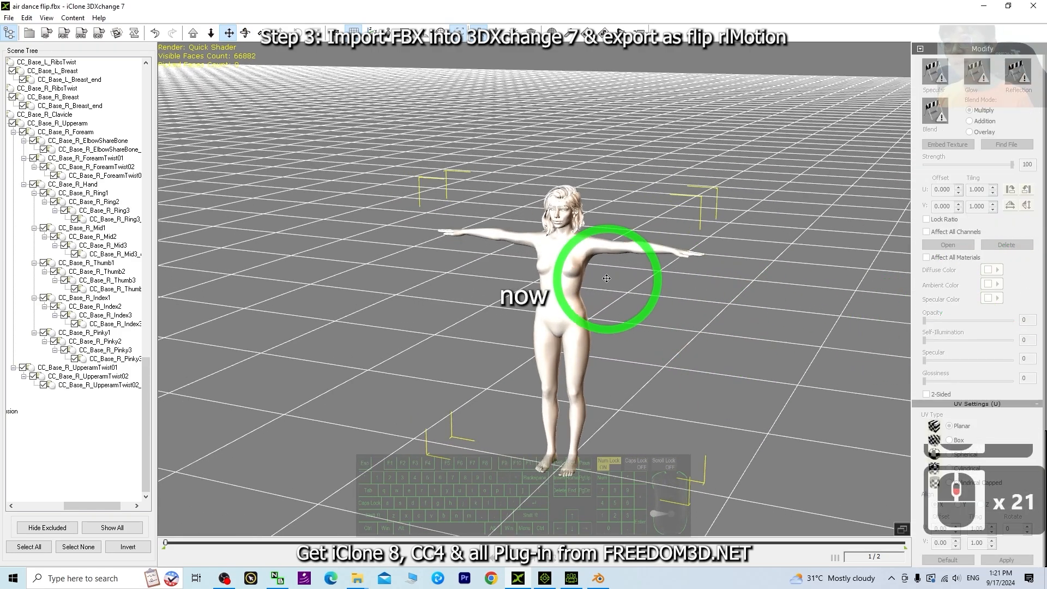
{"action": "scroll", "coordinate": [1007, 259], "scroll_direction": "up", "scroll_amount": 20}
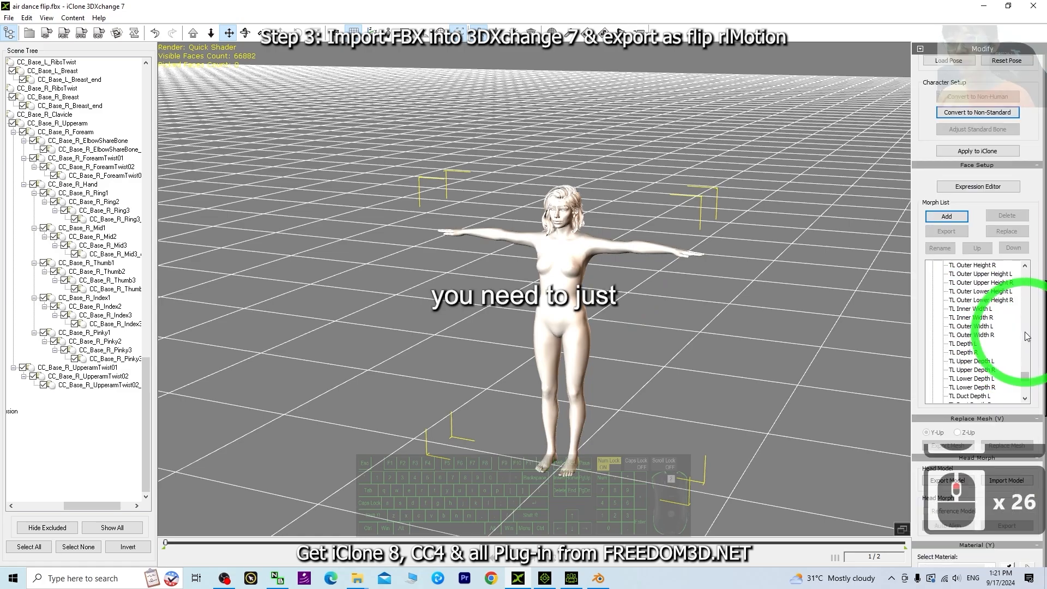
{"action": "scroll", "coordinate": [1028, 335], "scroll_direction": "up", "scroll_amount": 10}
{"action": "scroll", "coordinate": [979, 373], "scroll_direction": "down", "scroll_amount": 5}
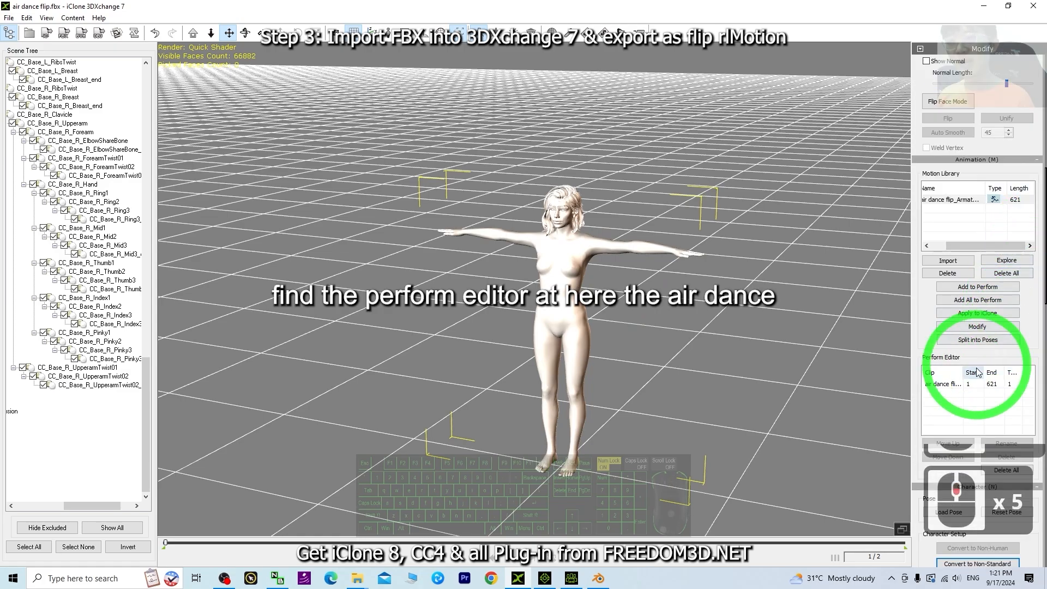
{"action": "double_click", "coordinate": [944, 385]}
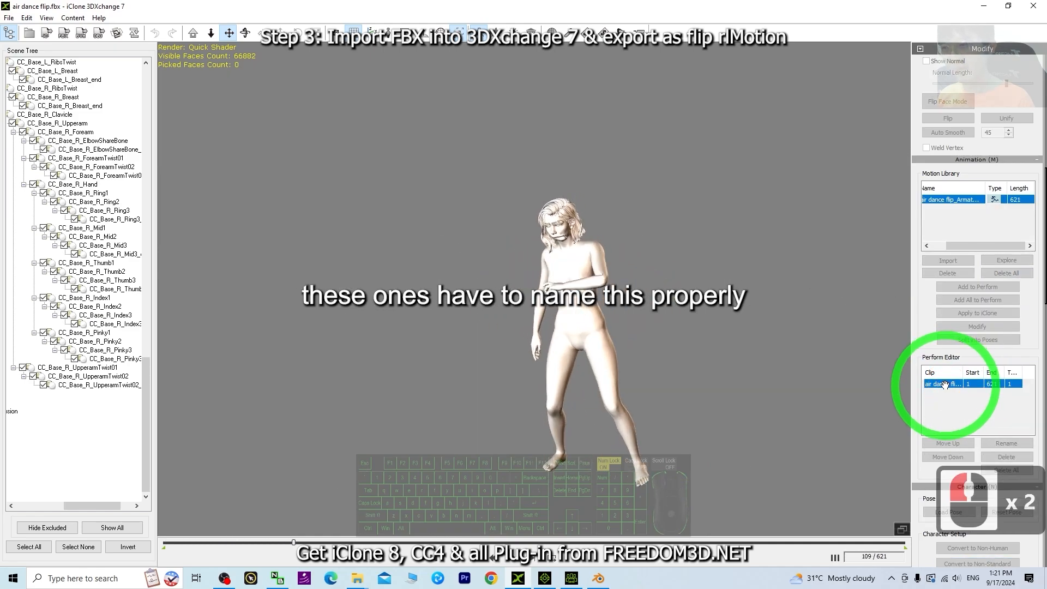
Step: Pause the playback, examine the character's face and arms up close in the dance pose, and stop the motion
{"action": "left_click", "coordinate": [434, 558]}
{"action": "scroll", "coordinate": [784, 264], "scroll_direction": "up", "scroll_amount": 3}
{"action": "key", "text": "x"}
{"action": "key", "text": "c"}
{"action": "left_click_drag", "start_coordinate": [792, 275], "coordinate": [690, 201]}
{"action": "scroll", "coordinate": [765, 218], "scroll_direction": "up", "scroll_amount": 3}
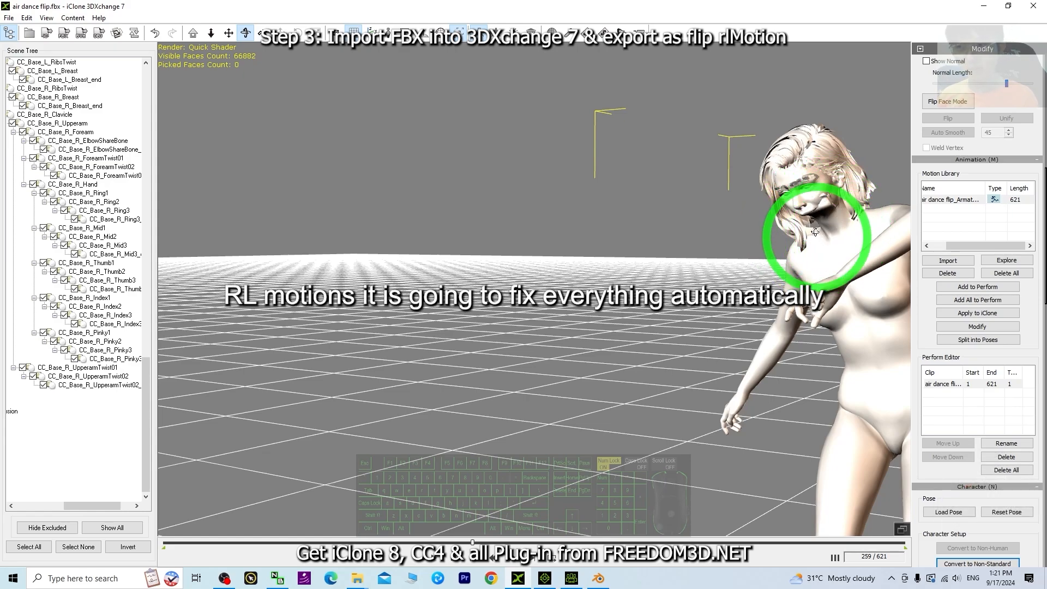
{"action": "left_click_drag", "start_coordinate": [814, 270], "coordinate": [789, 290]}
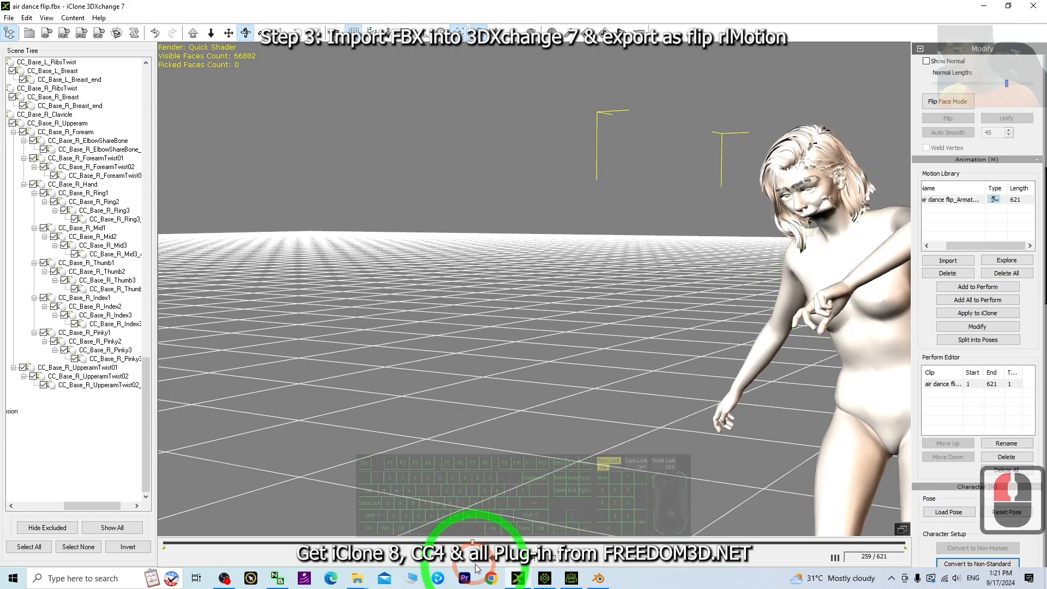
{"action": "left_click", "coordinate": [473, 556]}
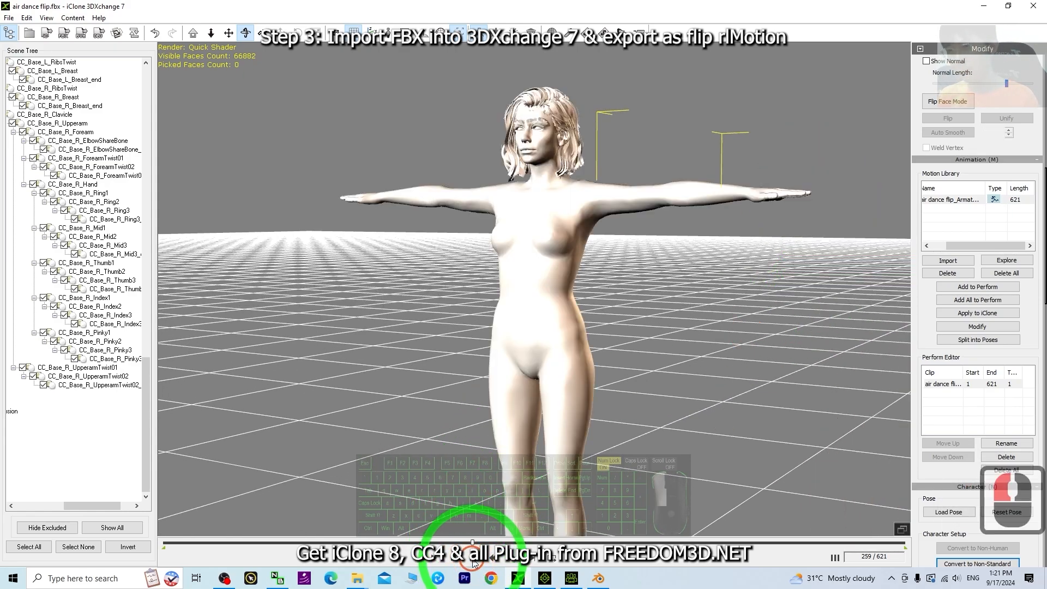
Step: Rename the clip in the Perform Editor to "air dance flip"
{"action": "double_click", "coordinate": [945, 385]}
{"action": "key", "text": "ctrl+a"}
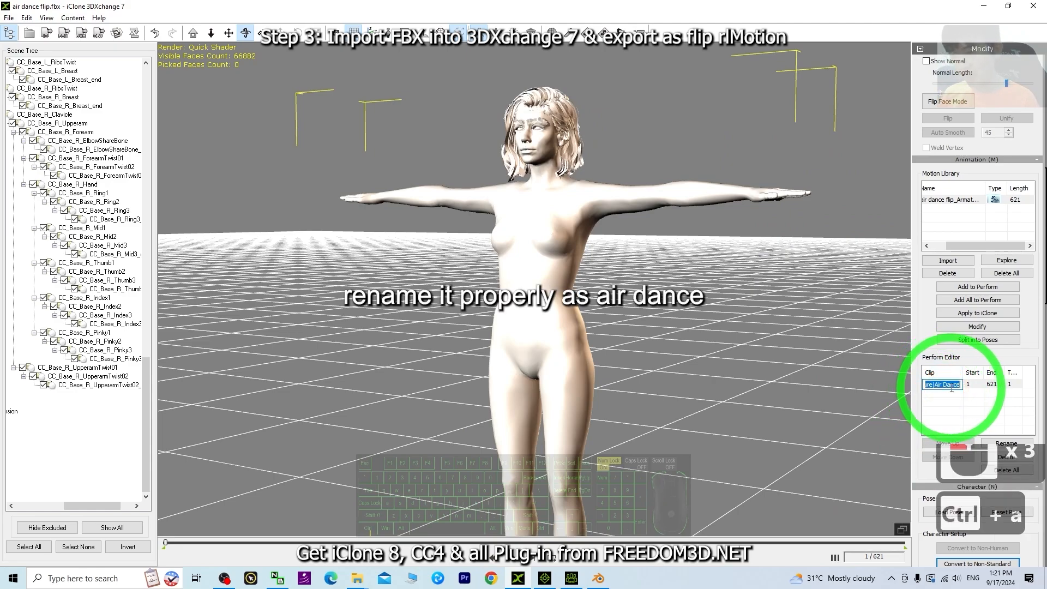
{"action": "type", "text": "aird"}
{"action": "key", "text": "BackSpace"}
{"action": "type", "text": "dan"}
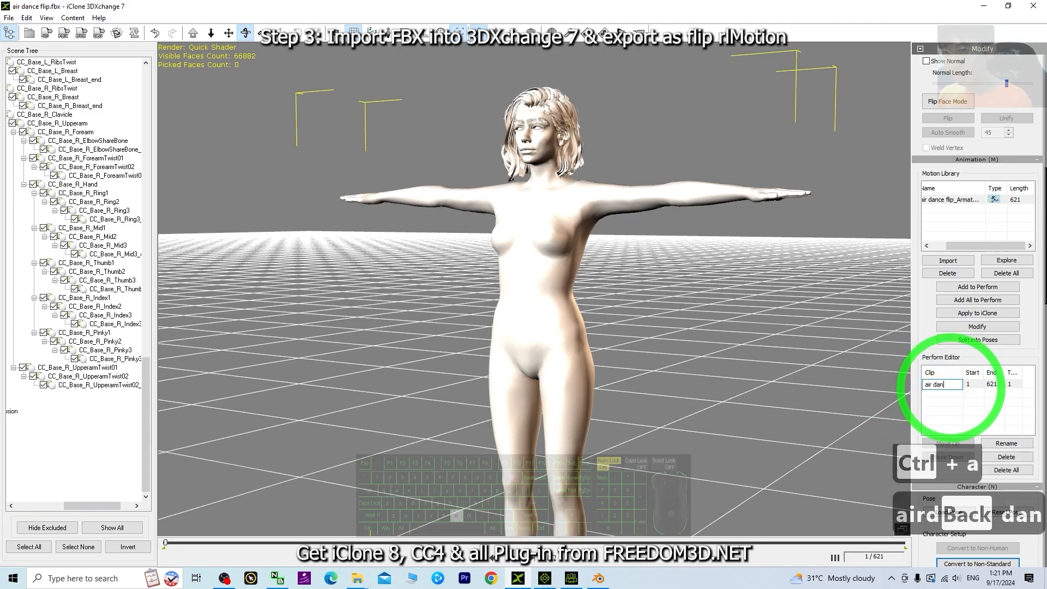
{"action": "type", "text": "ce flip"}
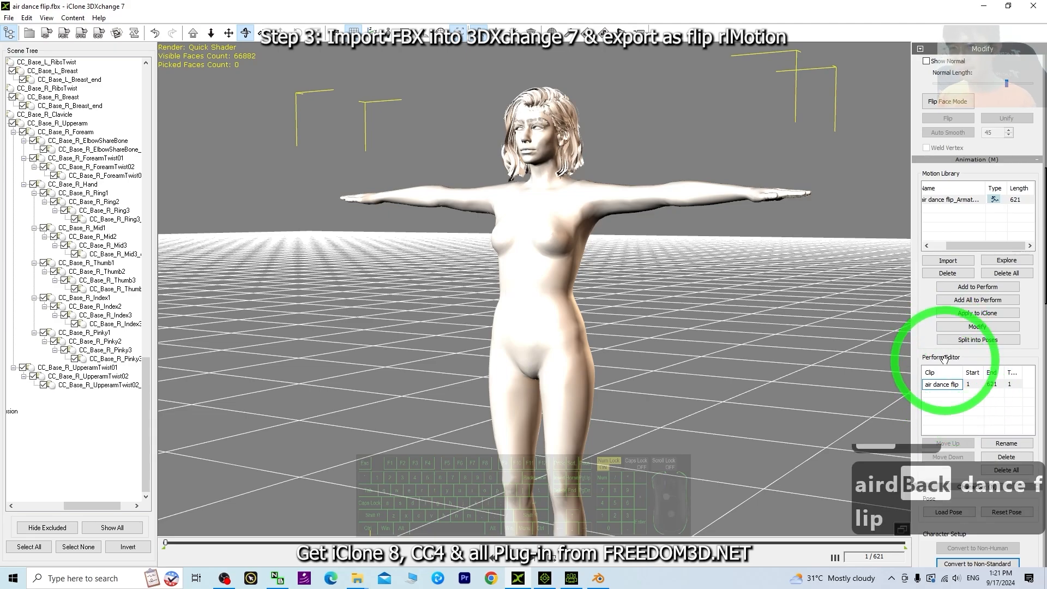
{"action": "left_click", "coordinate": [952, 401]}
{"action": "left_click", "coordinate": [1012, 405]}
{"action": "scroll", "coordinate": [996, 406], "scroll_direction": "down", "scroll_amount": 2}
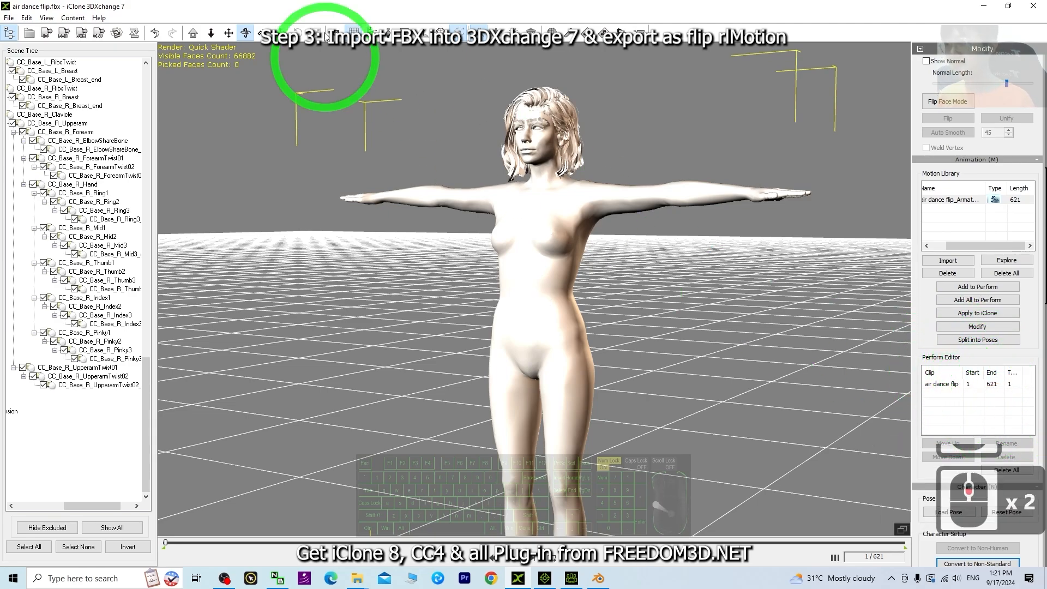
Step: Restore the 3DXchange window beside the flip folder and open the iClone content export settings
{"action": "left_click_drag", "start_coordinate": [146, 6], "coordinate": [494, 56]}
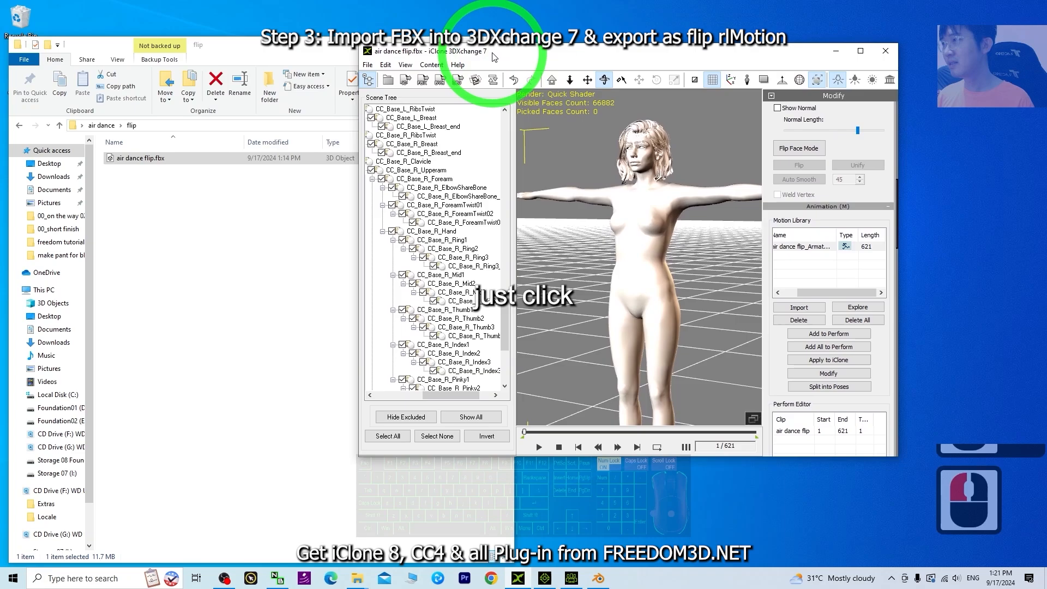
{"action": "left_click", "coordinate": [406, 82]}
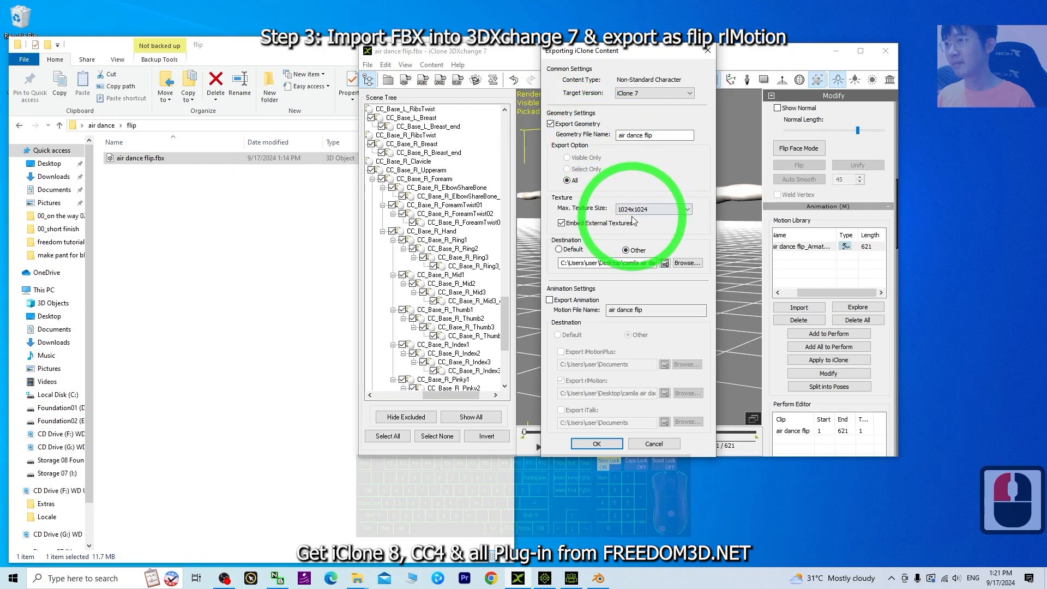
Step: Name the geometry file "camila flip convert" in the export settings
{"action": "left_click", "coordinate": [551, 124]}
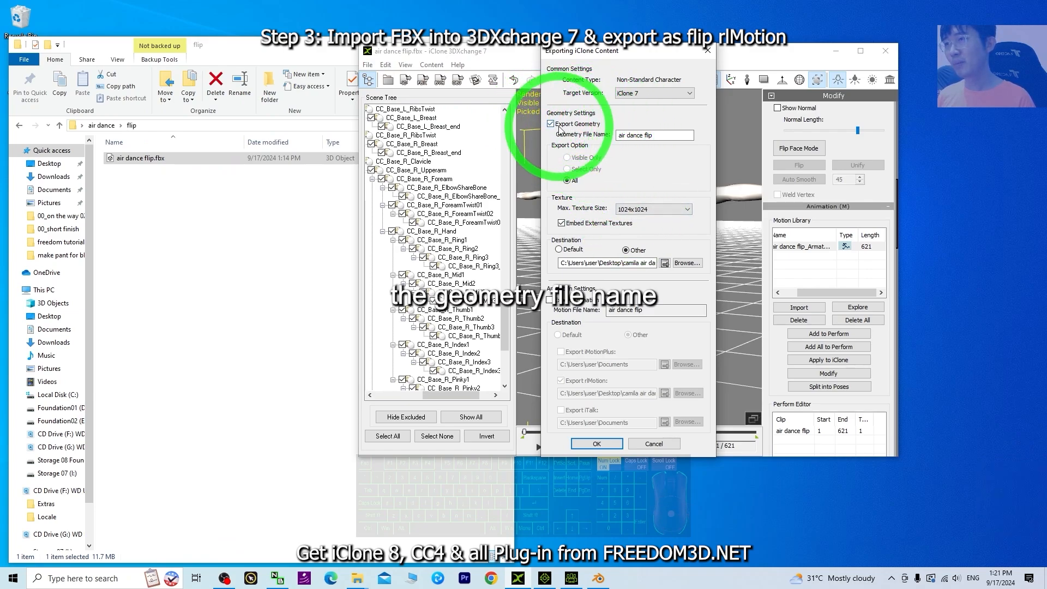
{"action": "double_click", "coordinate": [666, 135]}
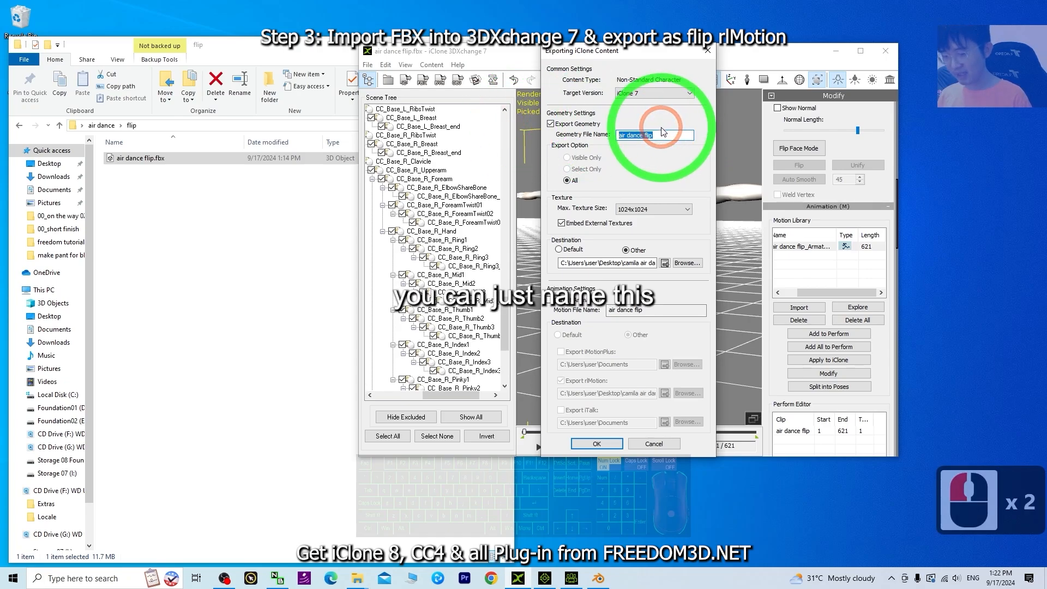
{"action": "type", "text": "cami"}
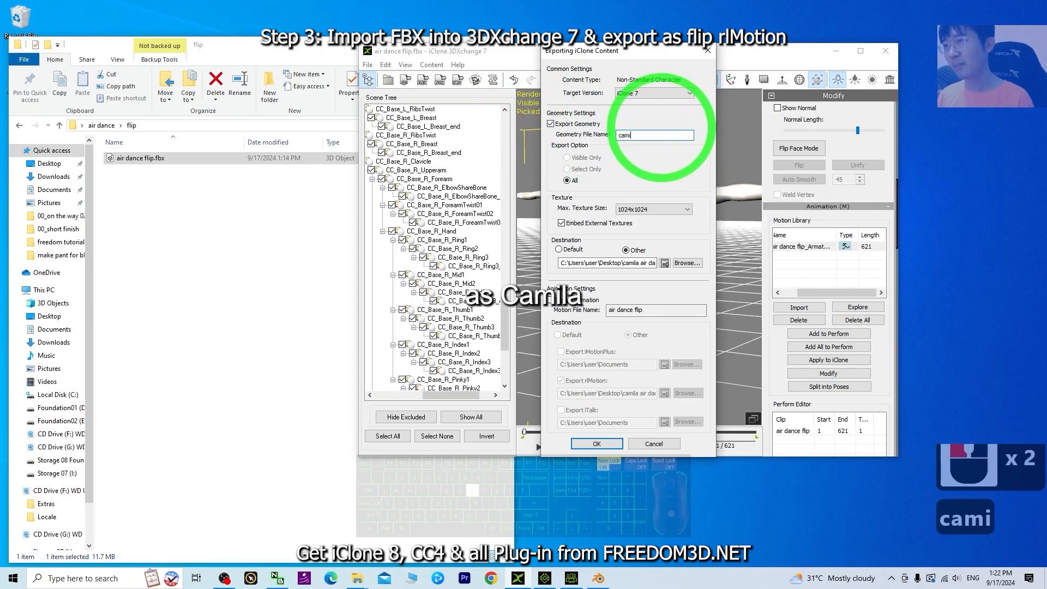
{"action": "type", "text": "la flip convert"}
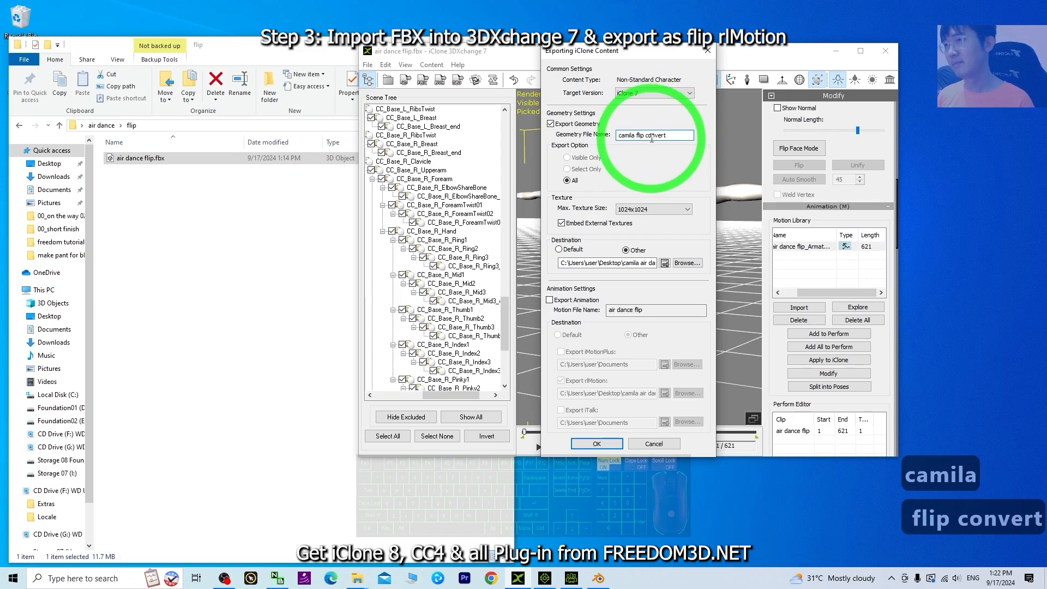
Step: Turn off geometry export and enable animation export as rlMotion with the Other destination, keeping the motion file name "air dance flip"
{"action": "left_click", "coordinate": [551, 124]}
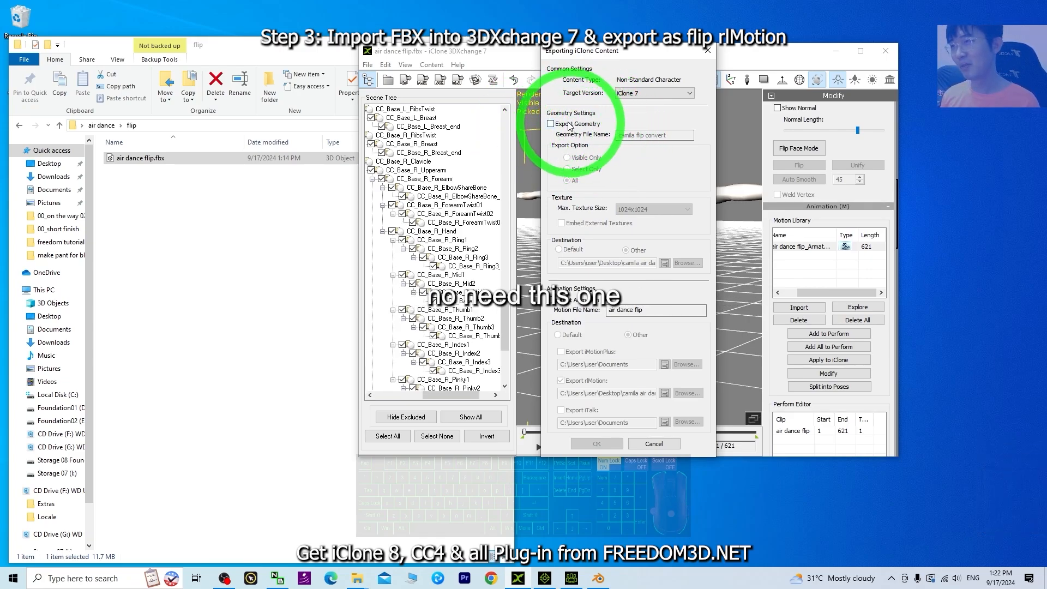
{"action": "left_click", "coordinate": [550, 301]}
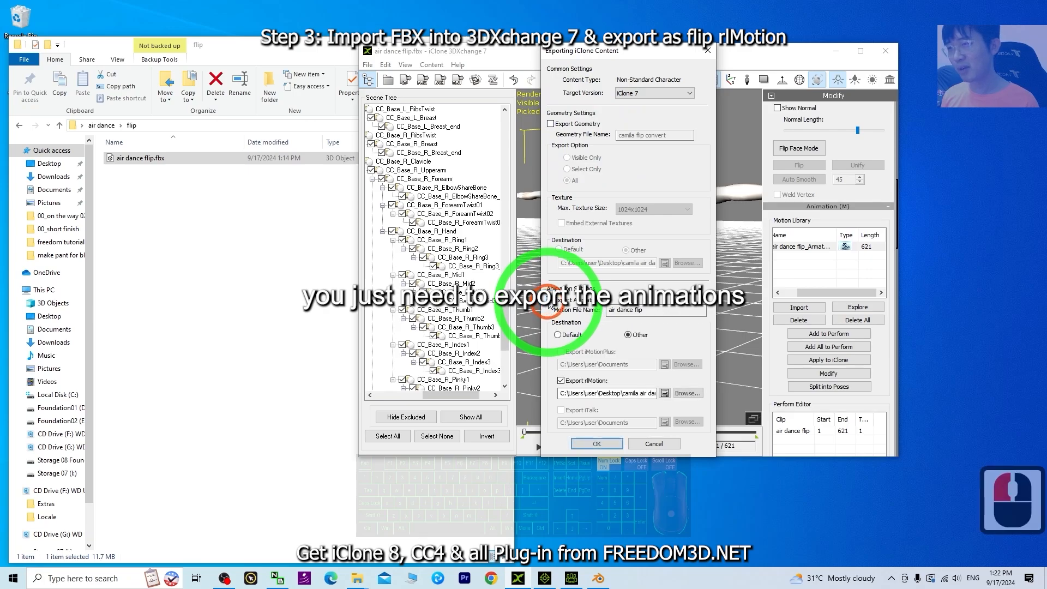
{"action": "left_click", "coordinate": [617, 315]}
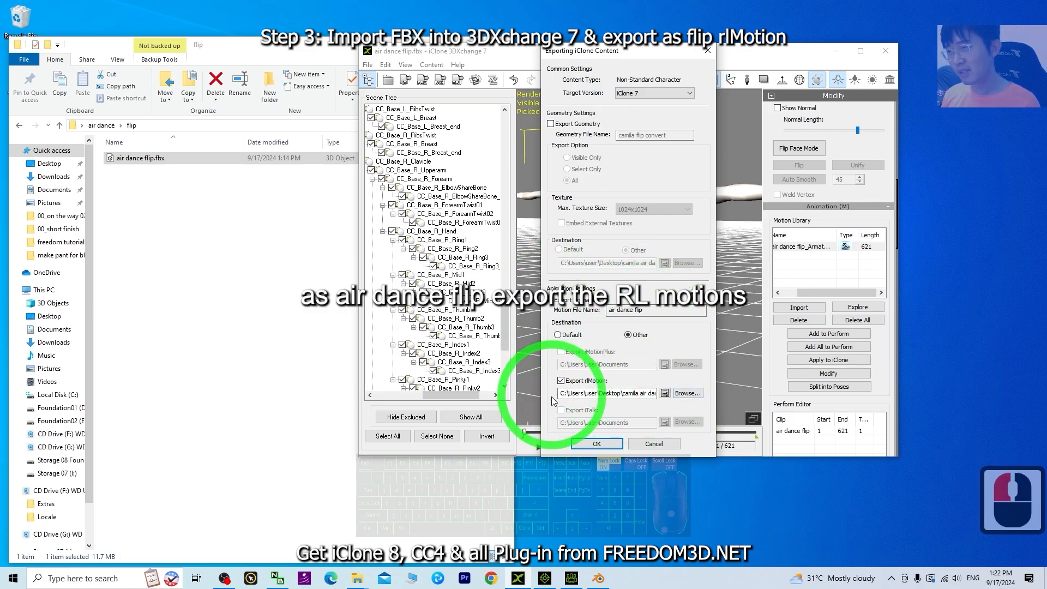
{"action": "left_click", "coordinate": [631, 334]}
{"action": "left_click", "coordinate": [628, 353]}
Step: Copy the path of the open air dance\flip folder and set it as the rlMotion export destination
{"action": "left_click", "coordinate": [175, 125]}
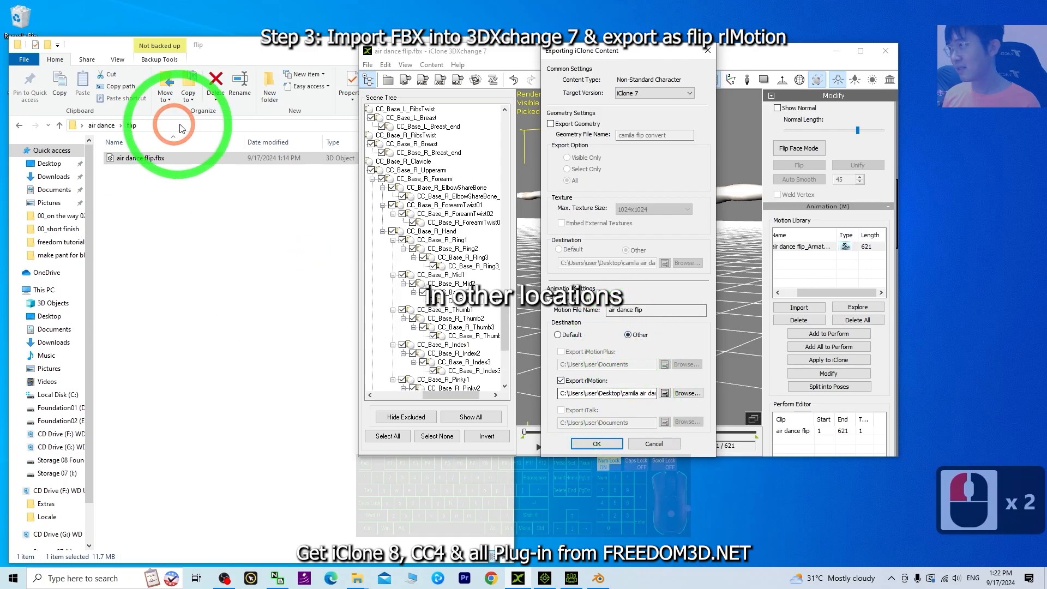
{"action": "key", "text": "ctrl+c"}
{"action": "left_click", "coordinate": [621, 392]}
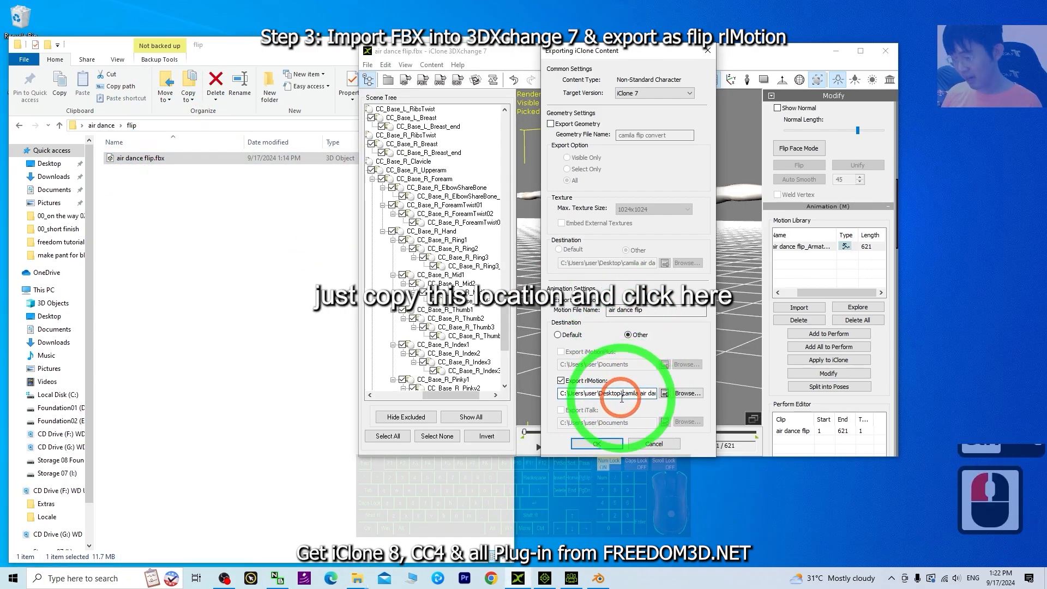
{"action": "key", "text": "ctrl+a"}
{"action": "key", "text": "Delete"}
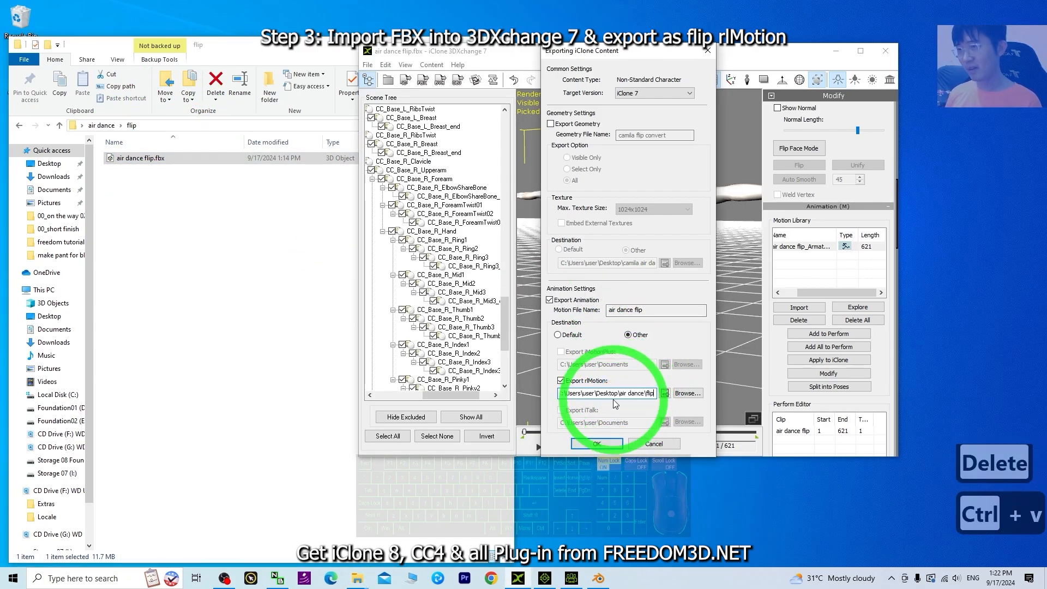
Step: Run the rlMotion export, dismiss the completion message, and check the exported file in the flip folder
{"action": "left_click", "coordinate": [606, 442]}
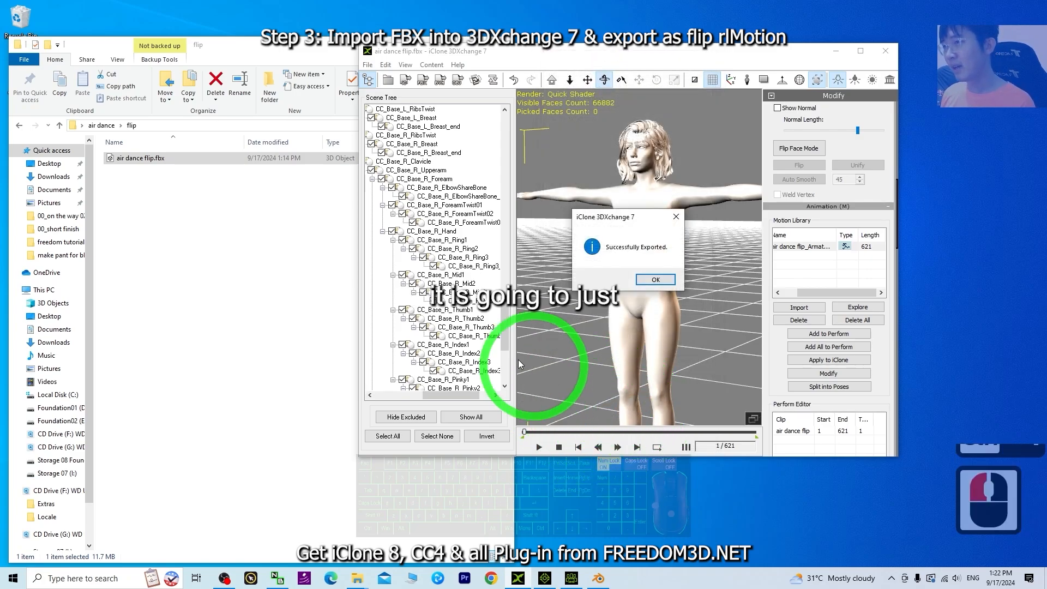
{"action": "left_click", "coordinate": [656, 279]}
{"action": "left_click", "coordinate": [180, 180]}
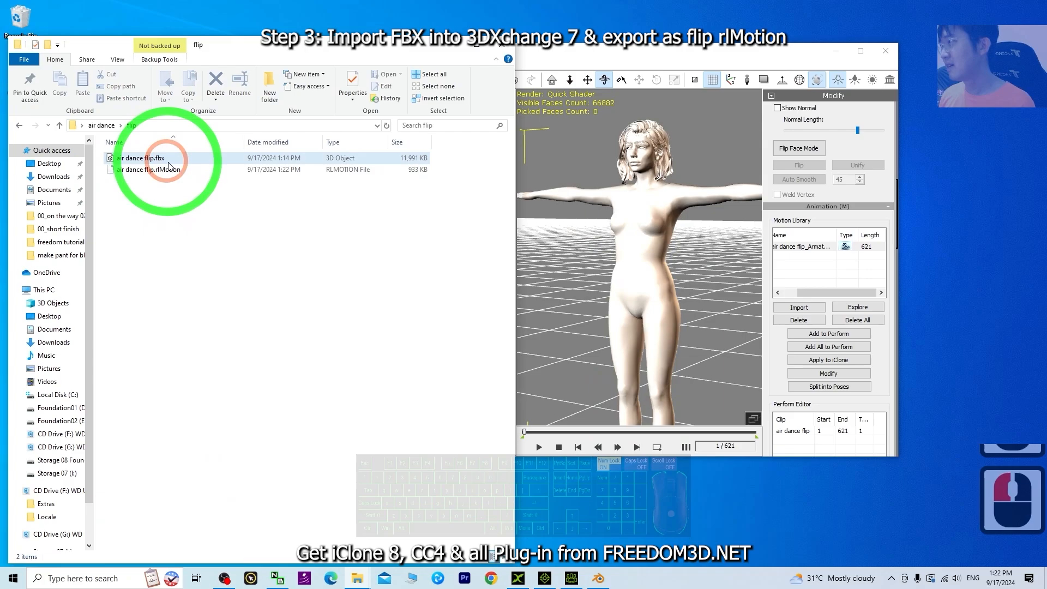
Step: Put away the 3DXchange window and move the flip folder window toward the middle of the desktop
{"action": "left_click", "coordinate": [179, 170]}
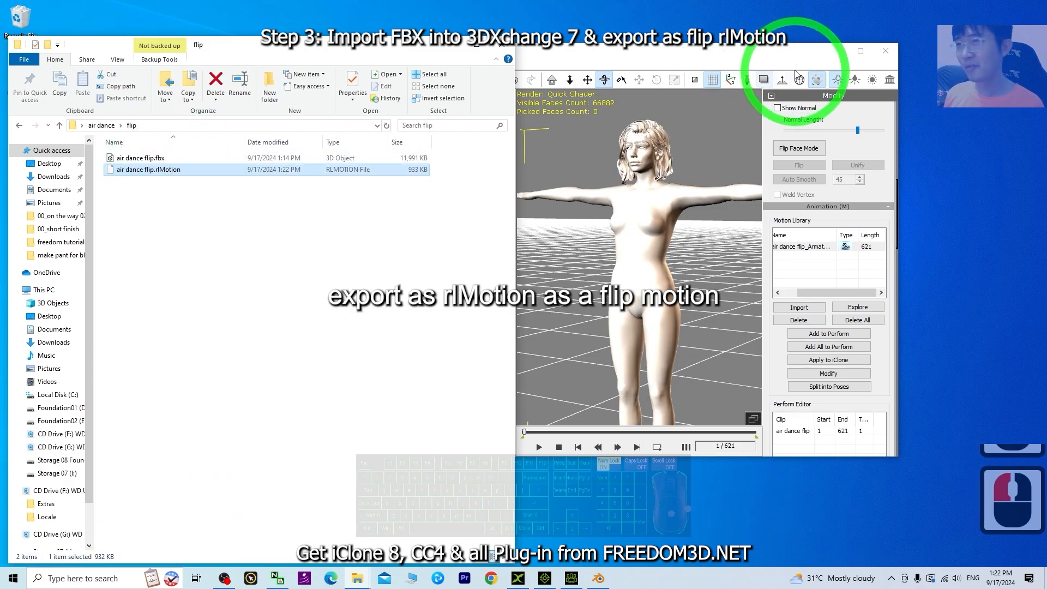
{"action": "left_click", "coordinate": [818, 79]}
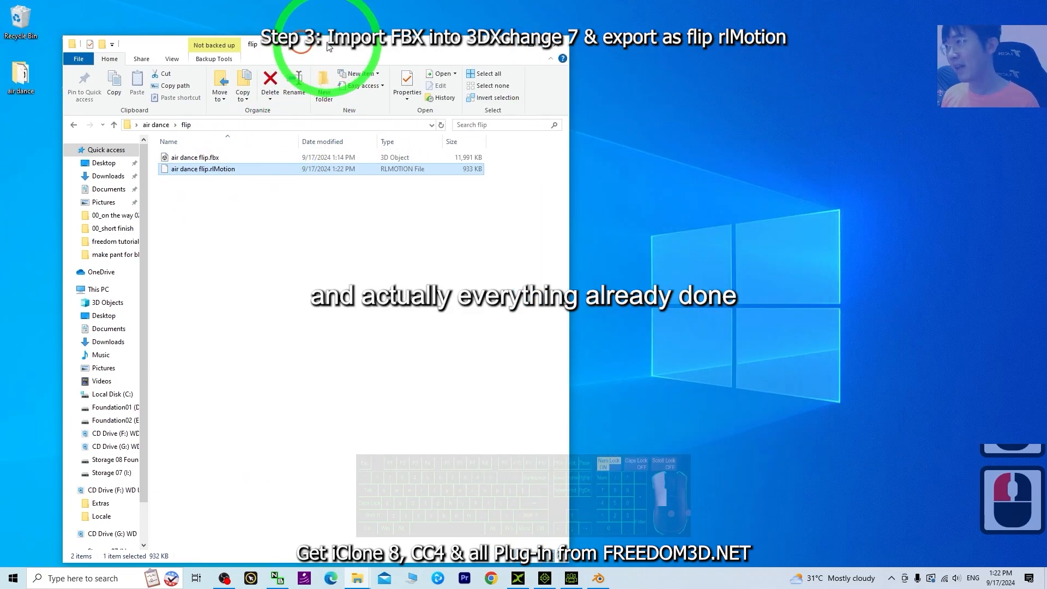
{"action": "left_click_drag", "start_coordinate": [327, 43], "coordinate": [510, 42]}
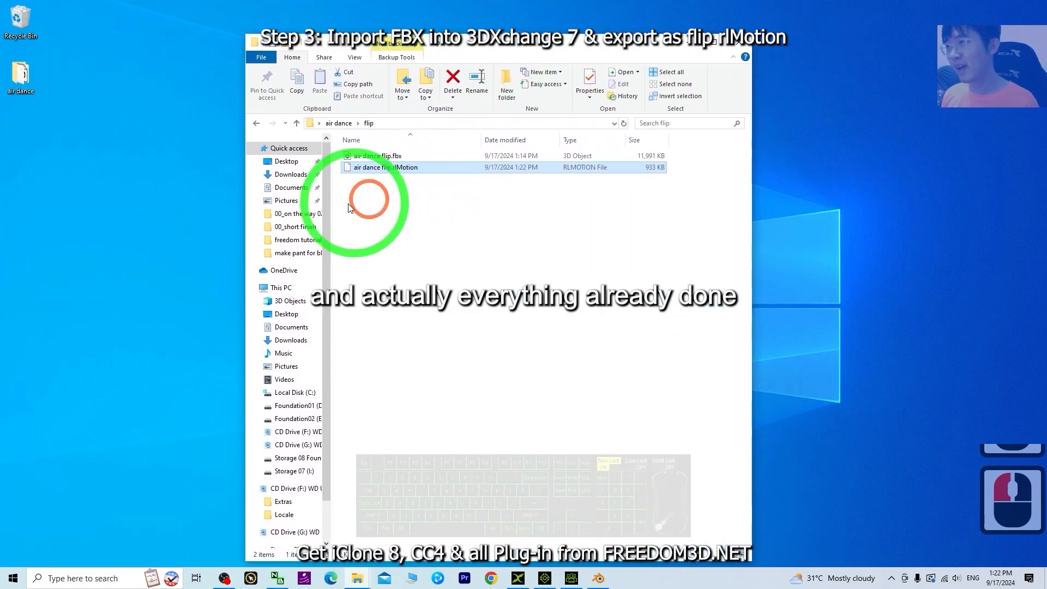
Step: Switch to iClone 8 and add the CC4 Camila 1 character from the Clothed folder to the scene
{"action": "left_click", "coordinate": [544, 577]}
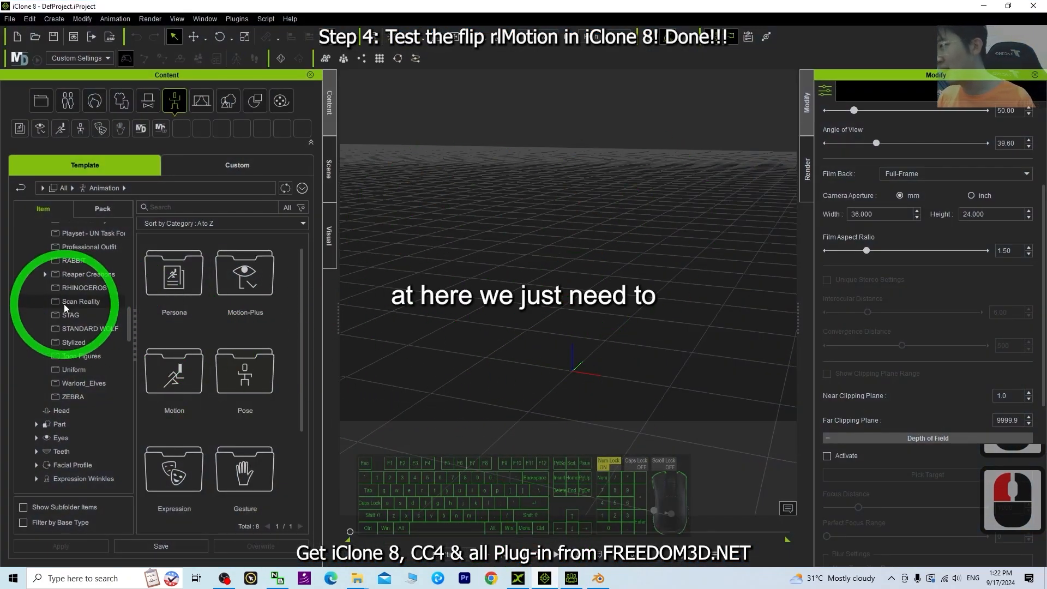
{"action": "scroll", "coordinate": [103, 326], "scroll_direction": "up", "scroll_amount": 20}
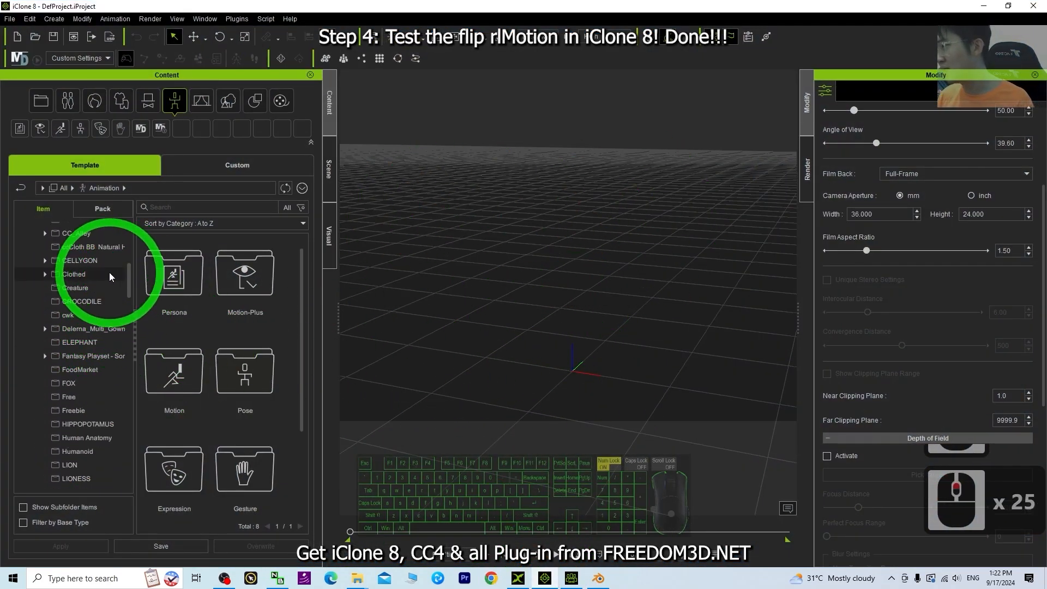
{"action": "left_click", "coordinate": [67, 277]}
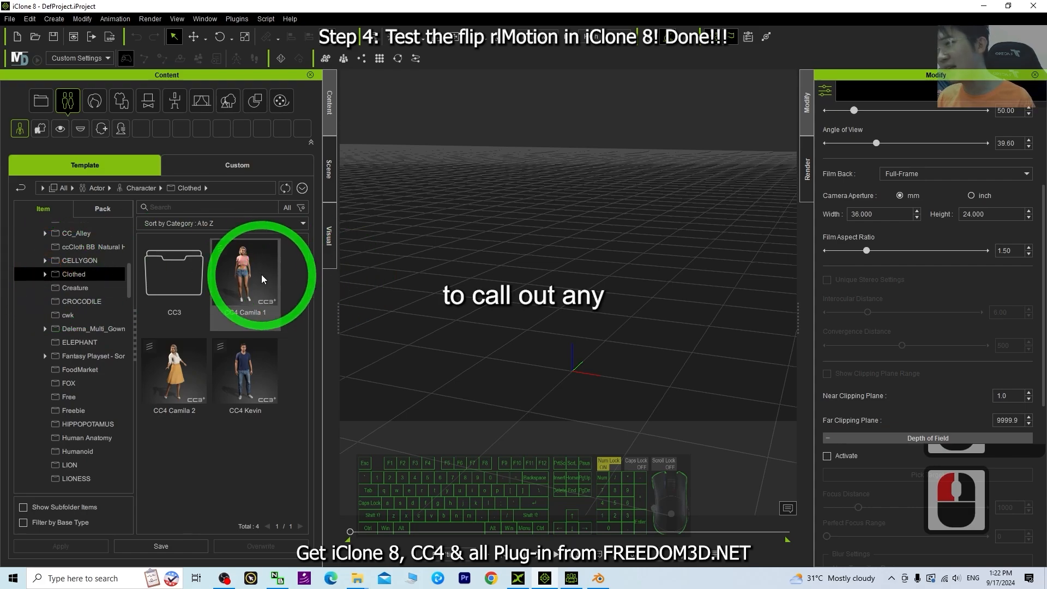
{"action": "left_click_drag", "start_coordinate": [243, 276], "coordinate": [631, 346]}
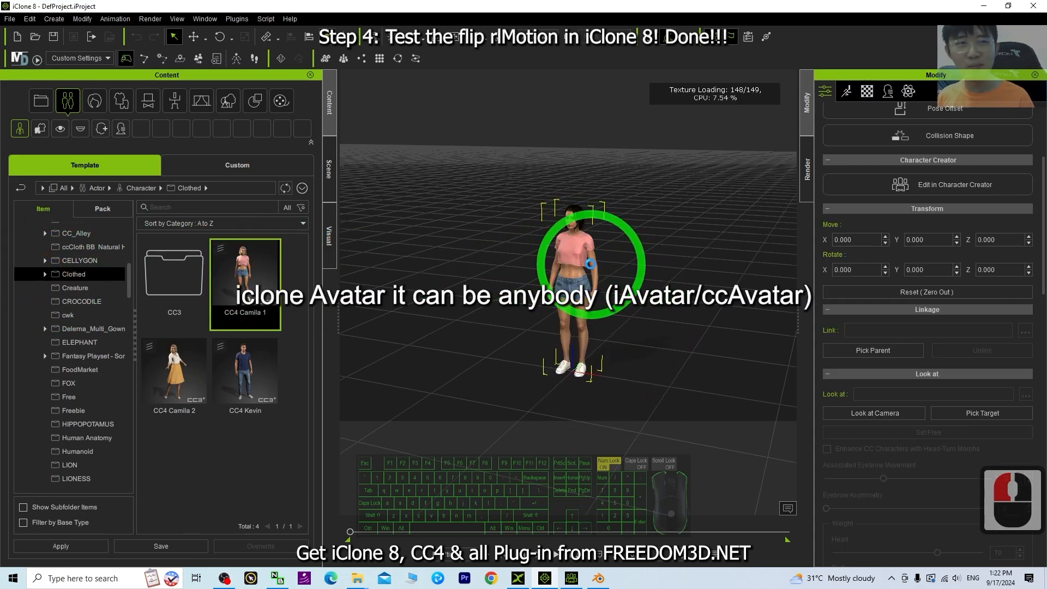
{"action": "double_click", "coordinate": [589, 271]}
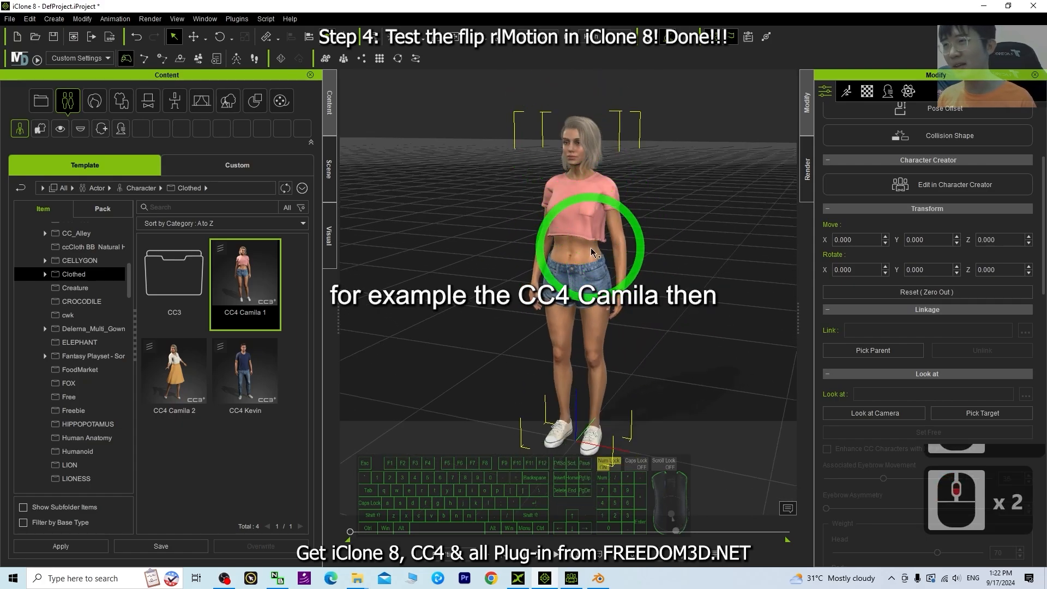
Step: Bring the flip folder beside a reduced iClone window, apply air dance flip.rlMotion to Camila, and maximize iClone again
{"action": "left_click_drag", "start_coordinate": [518, 4], "coordinate": [565, 15]}
{"action": "left_click", "coordinate": [484, 522]}
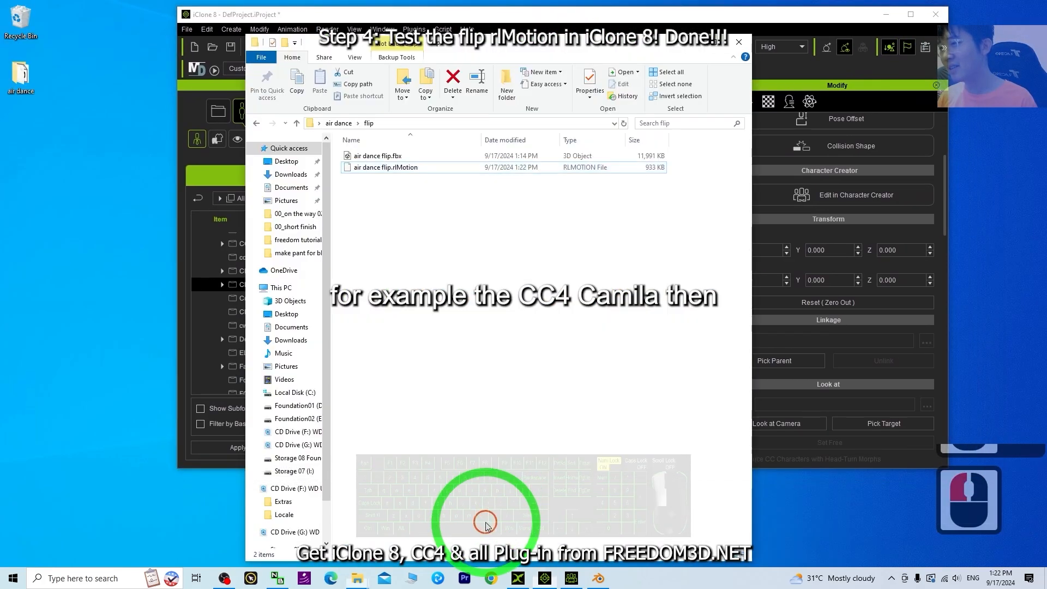
{"action": "left_click_drag", "start_coordinate": [513, 44], "coordinate": [240, 86]}
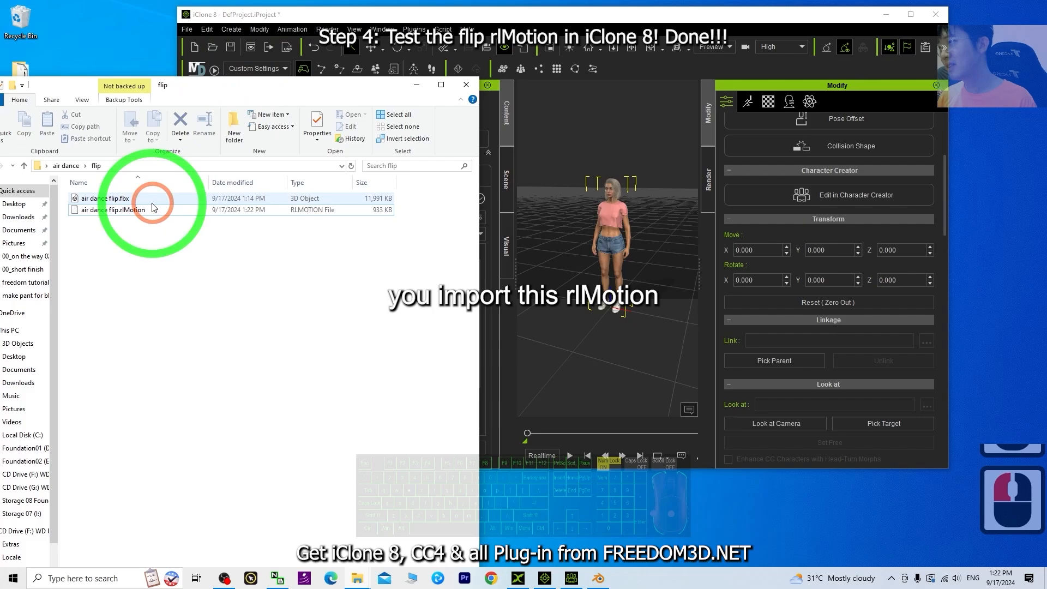
{"action": "left_click_drag", "start_coordinate": [108, 216], "coordinate": [610, 233]}
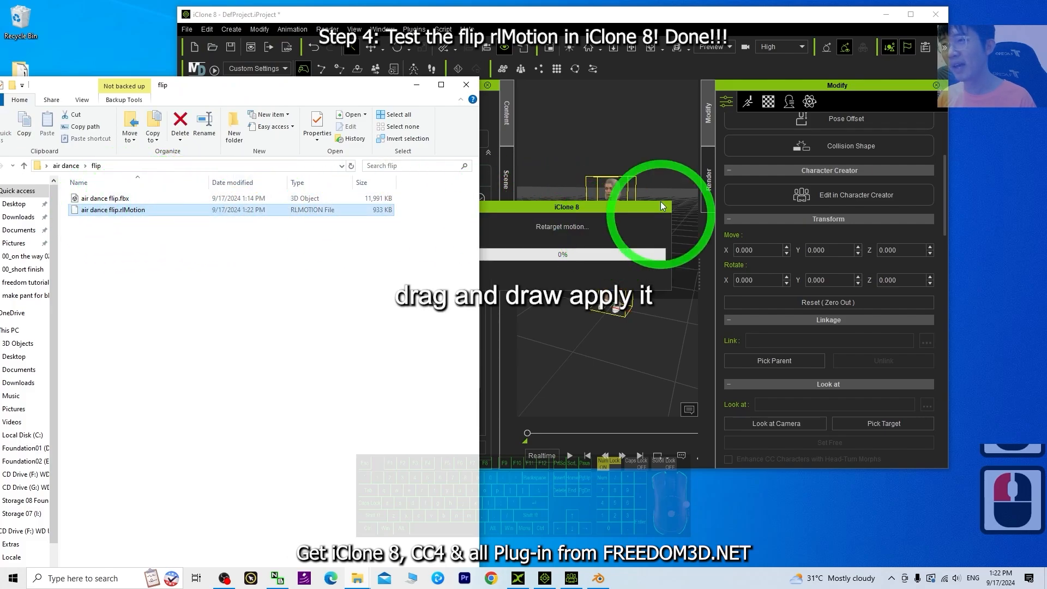
{"action": "left_click", "coordinate": [911, 15]}
Step: Play back the flipped air dance on Camila, following her movement in the viewport, and stop the playback
{"action": "left_click", "coordinate": [492, 552]}
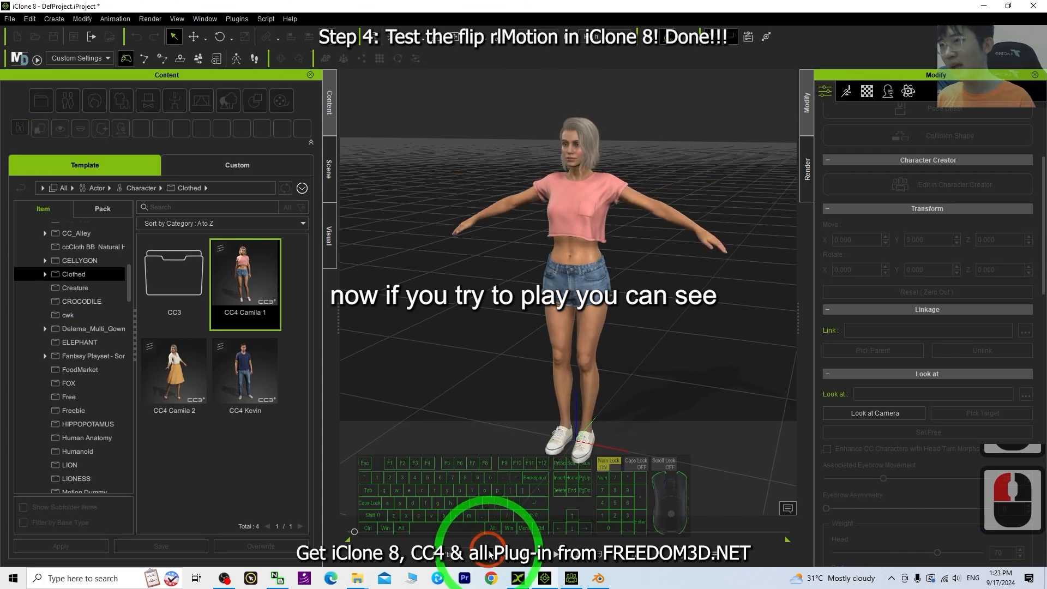
{"action": "key", "text": "x"}
{"action": "left_click_drag", "start_coordinate": [642, 261], "coordinate": [636, 306]}
{"action": "key", "text": "x"}
{"action": "left_click_drag", "start_coordinate": [610, 208], "coordinate": [692, 308]}
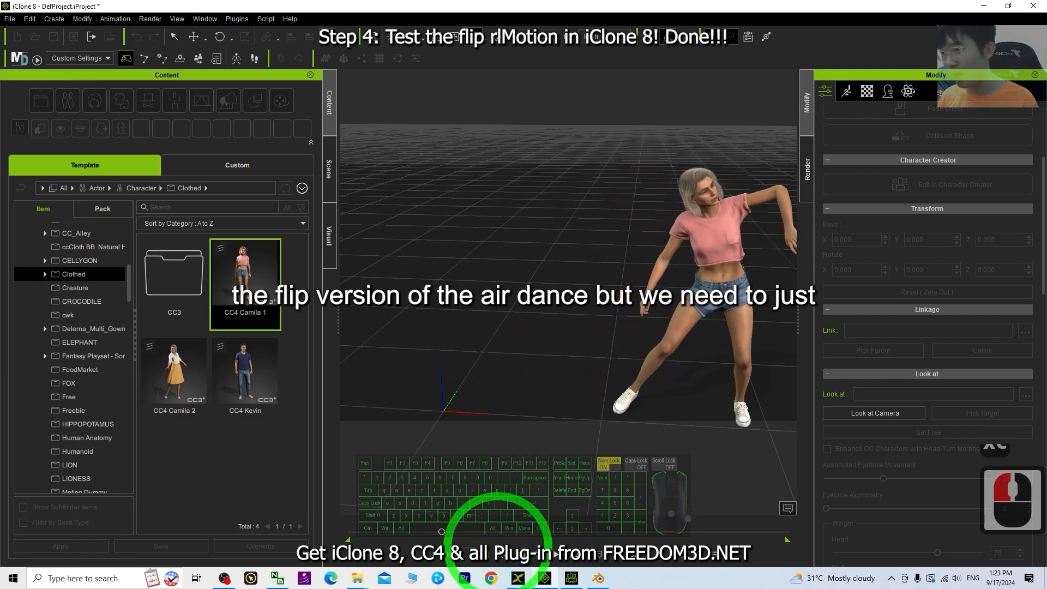
{"action": "left_click", "coordinate": [503, 554]}
Step: Select Camila, open the timeline, and set the playhead to frame 60
{"action": "left_click", "coordinate": [437, 158]}
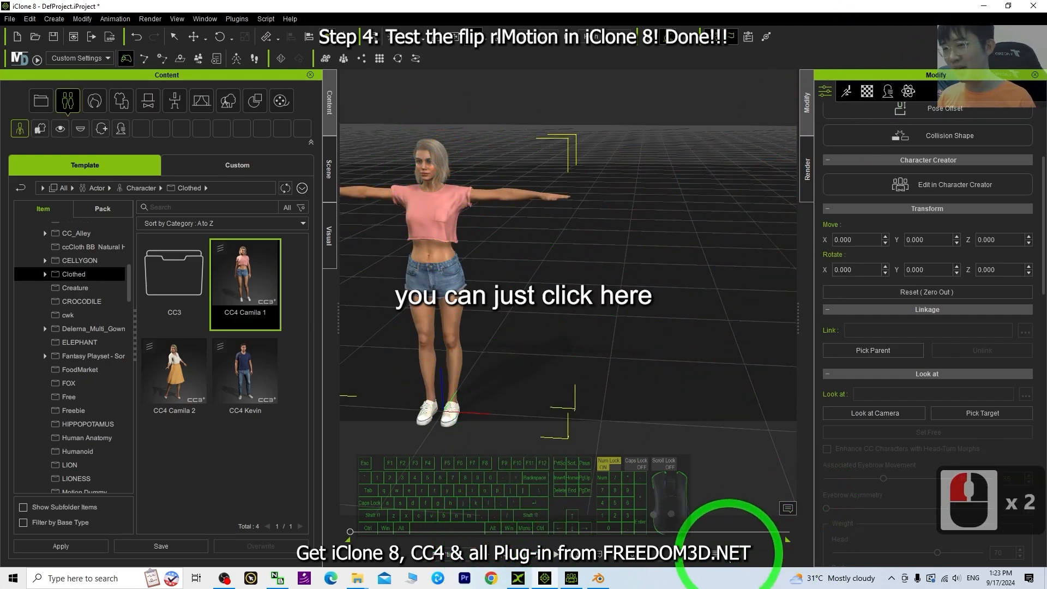
{"action": "left_click", "coordinate": [787, 508]}
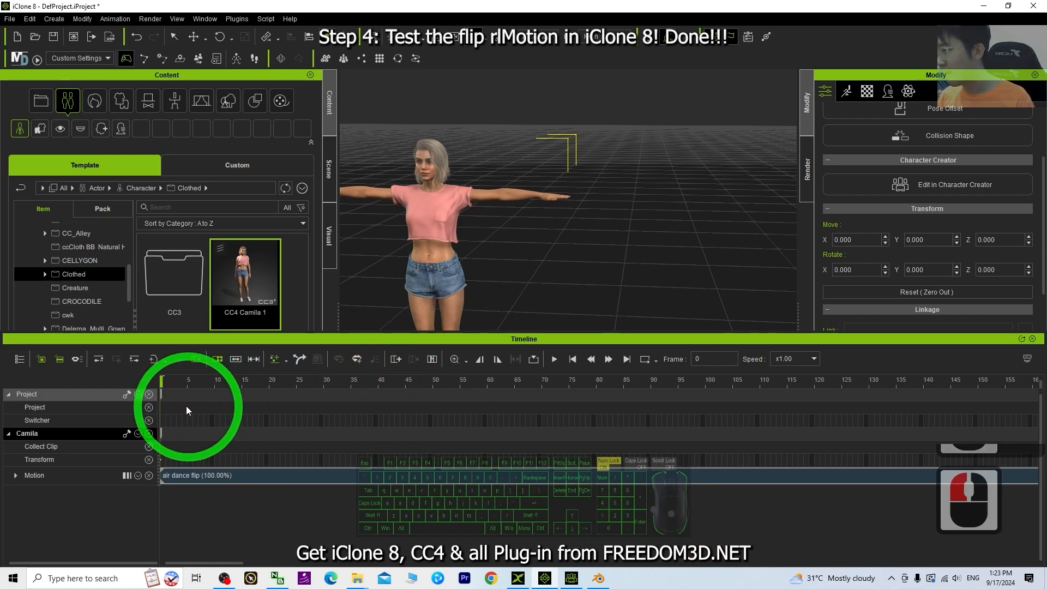
{"action": "left_click_drag", "start_coordinate": [161, 383], "coordinate": [486, 383]}
{"action": "scroll", "coordinate": [513, 415], "scroll_direction": "up", "scroll_amount": 3}
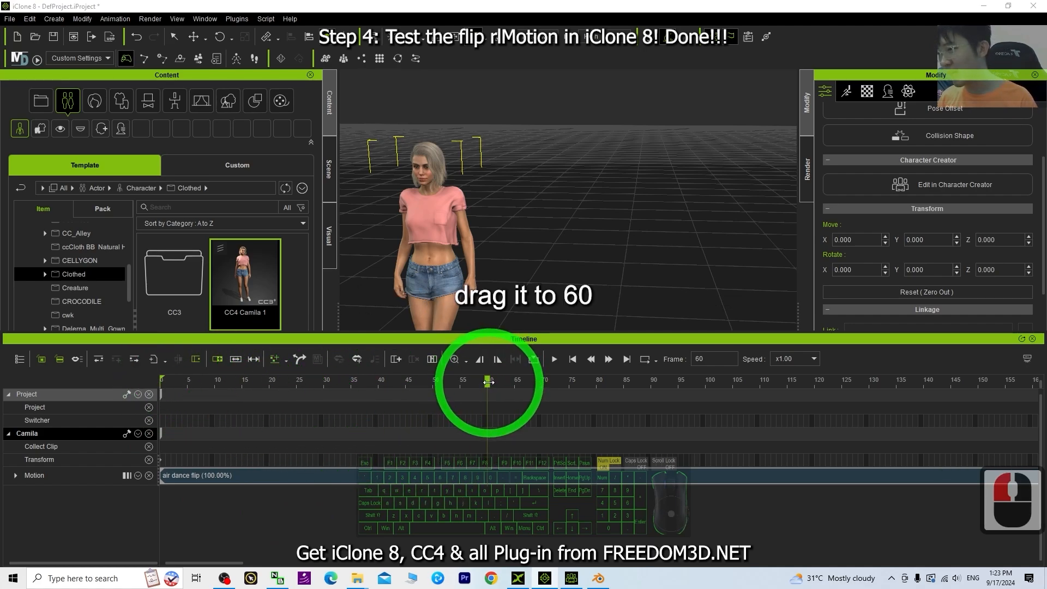
{"action": "mouse_move", "coordinate": [488, 382]}
{"action": "left_mouse_down"}
{"action": "mouse_move", "coordinate": [417, 383]}
{"action": "mouse_move", "coordinate": [482, 382]}
{"action": "left_mouse_up"}
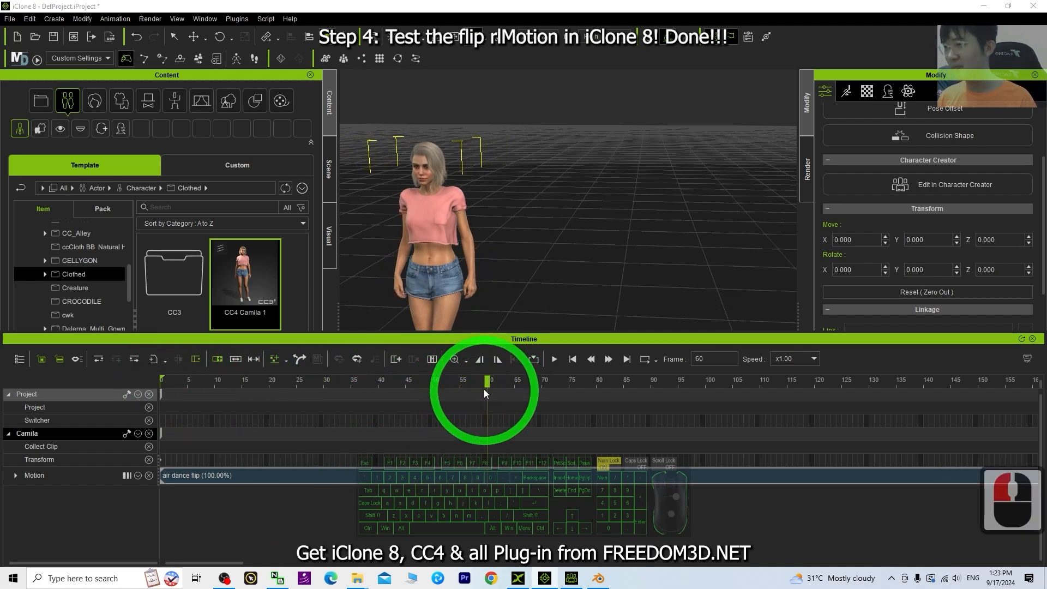
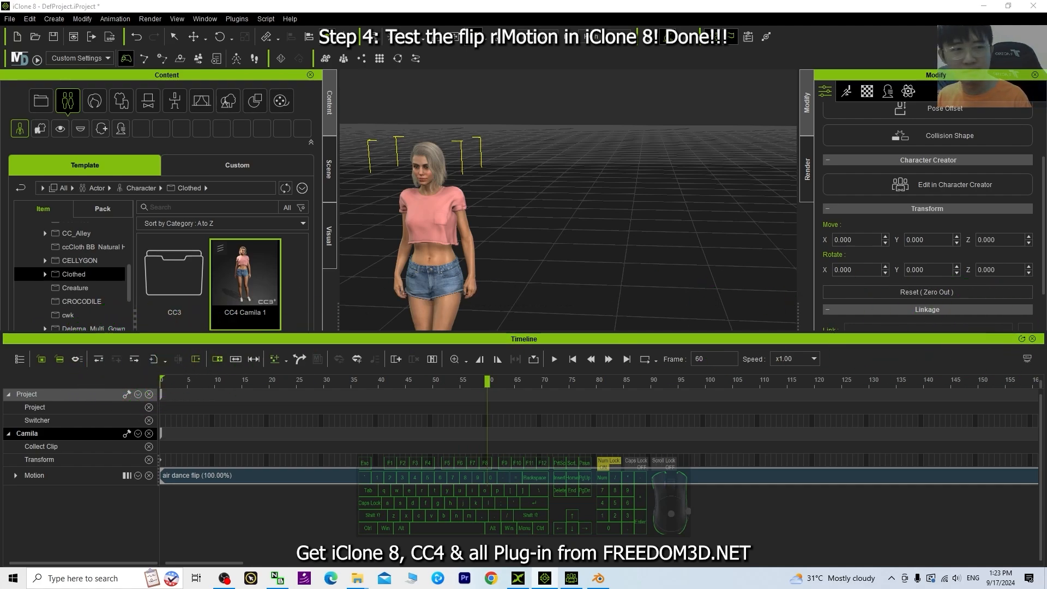
{"action": "mouse_move", "coordinate": [487, 383]}
{"action": "left_mouse_down"}
{"action": "mouse_move", "coordinate": [466, 384]}
{"action": "mouse_move", "coordinate": [487, 386]}
{"action": "left_mouse_up"}
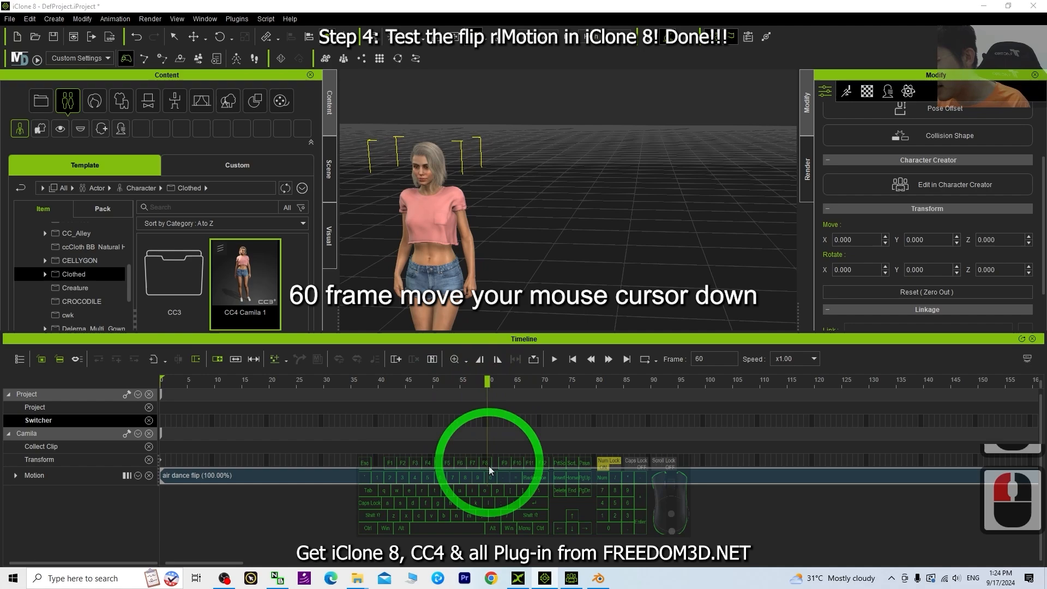
{"action": "right_click", "coordinate": [489, 420]}
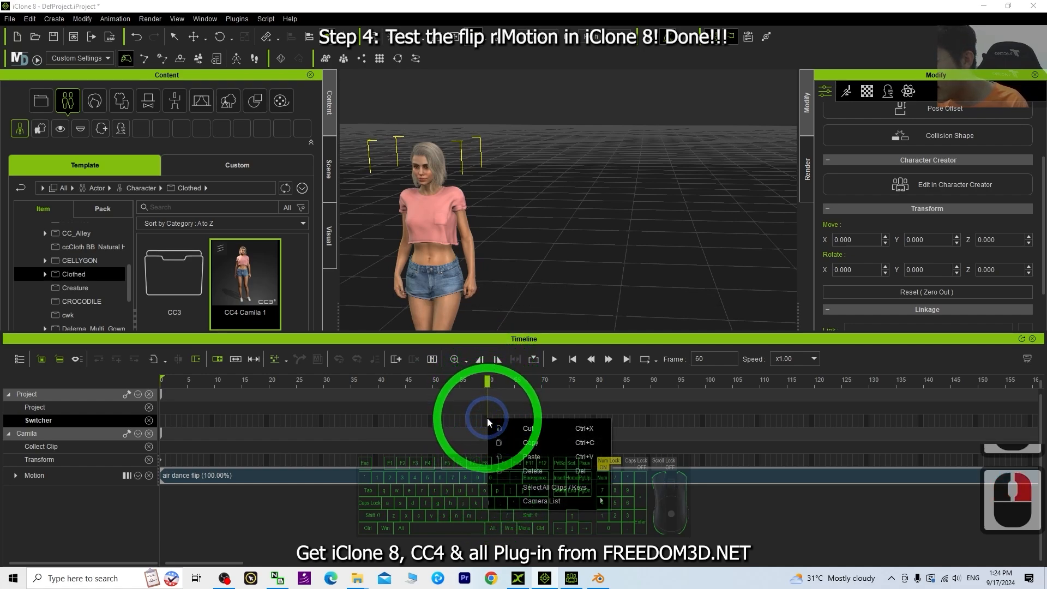
{"action": "left_click", "coordinate": [485, 381]}
{"action": "right_click", "coordinate": [489, 381]}
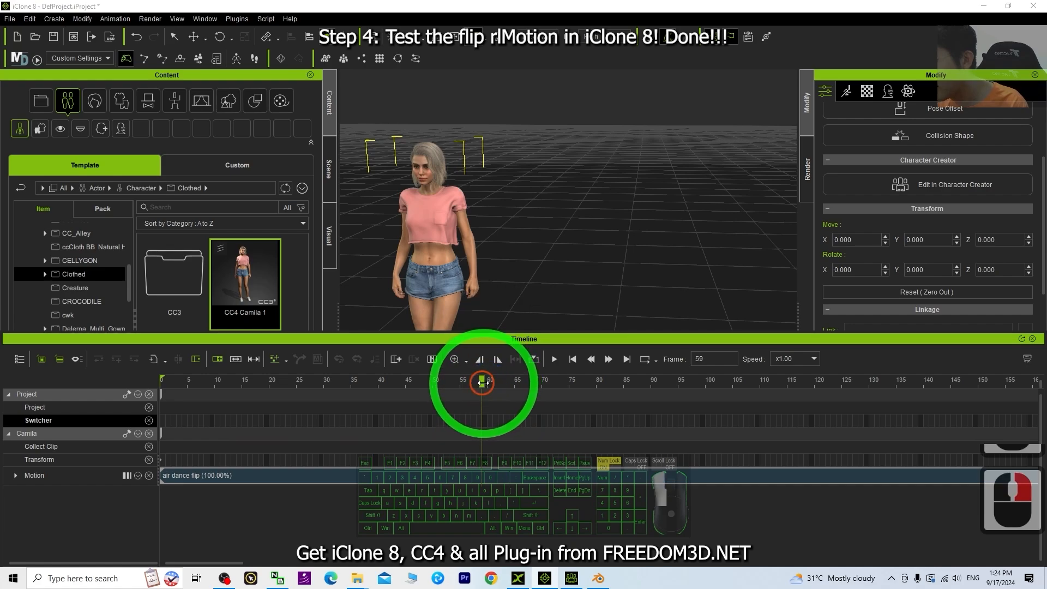
{"action": "right_click", "coordinate": [489, 476]}
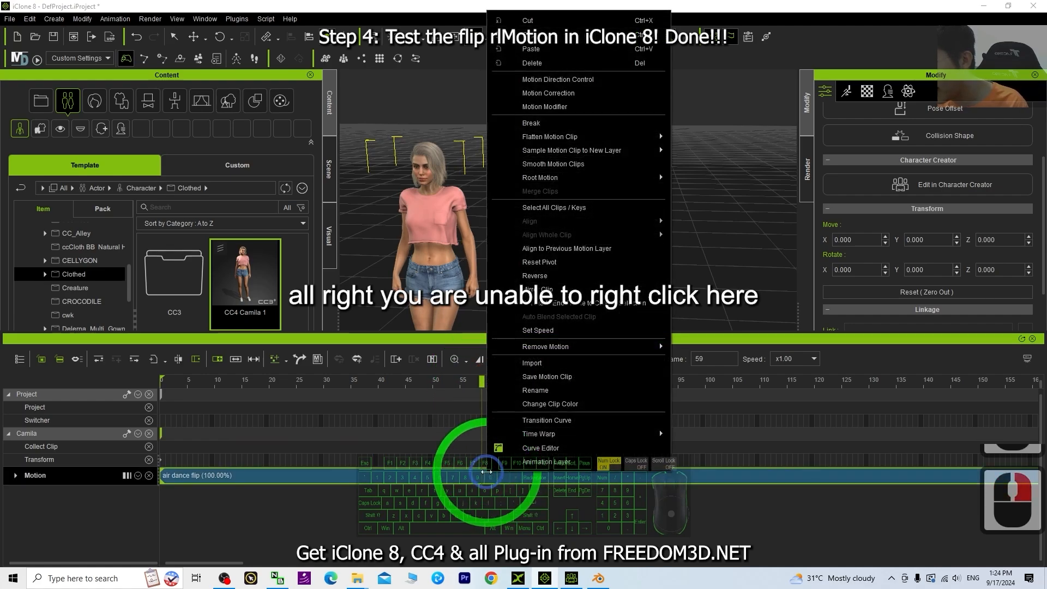
{"action": "left_click", "coordinate": [482, 382]}
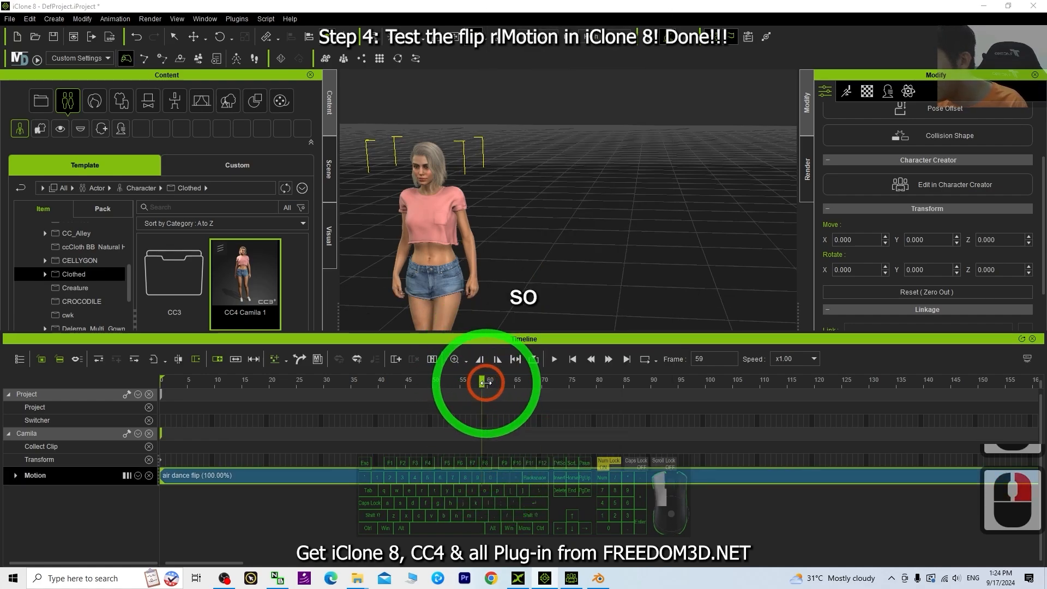
Step: Expand Camila's Motion track in the timeline to show its Gesture, Motion Layer and Weight sub-tracks
{"action": "left_click", "coordinate": [16, 476]}
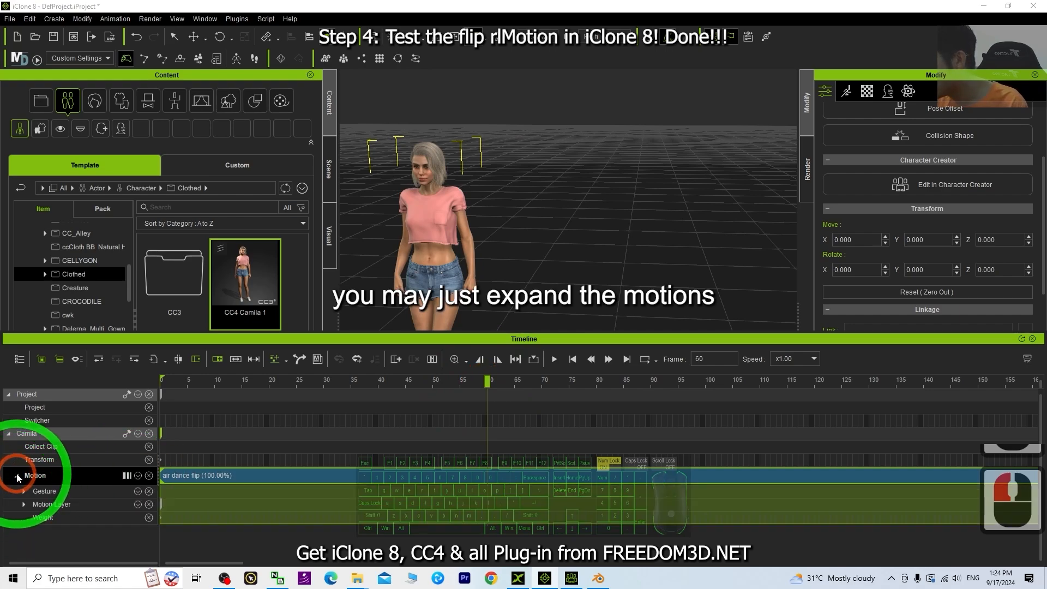
{"action": "left_click", "coordinate": [24, 505]}
{"action": "left_click", "coordinate": [25, 505]}
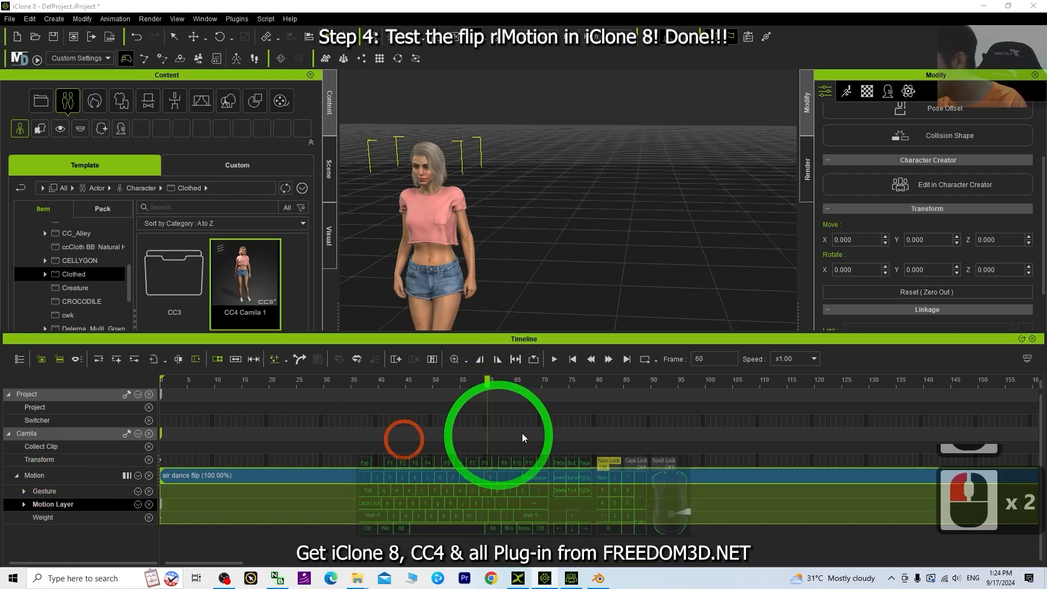
{"action": "left_click", "coordinate": [487, 381]}
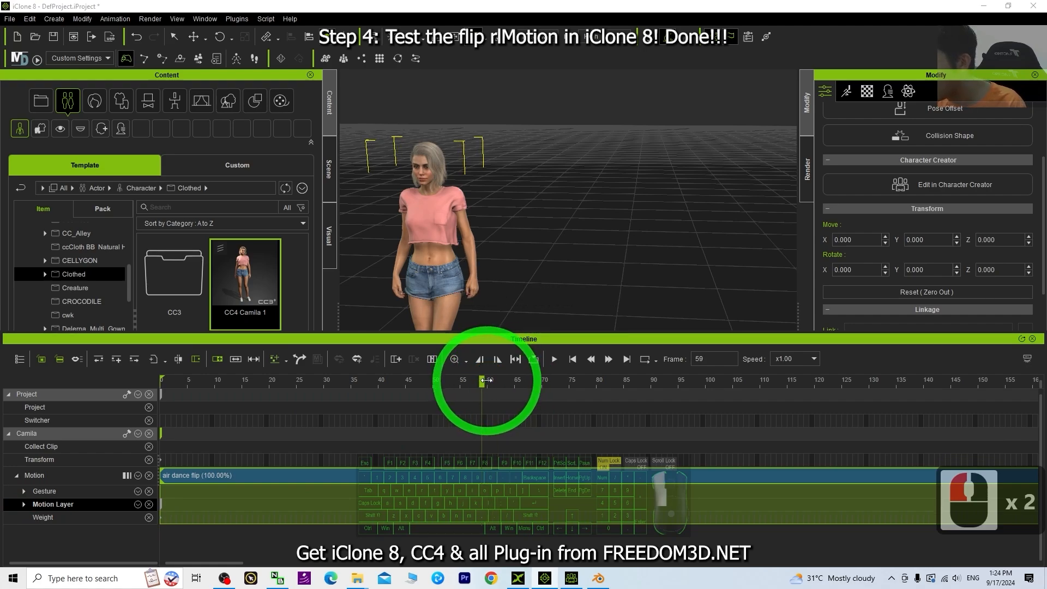
{"action": "left_click", "coordinate": [477, 490]}
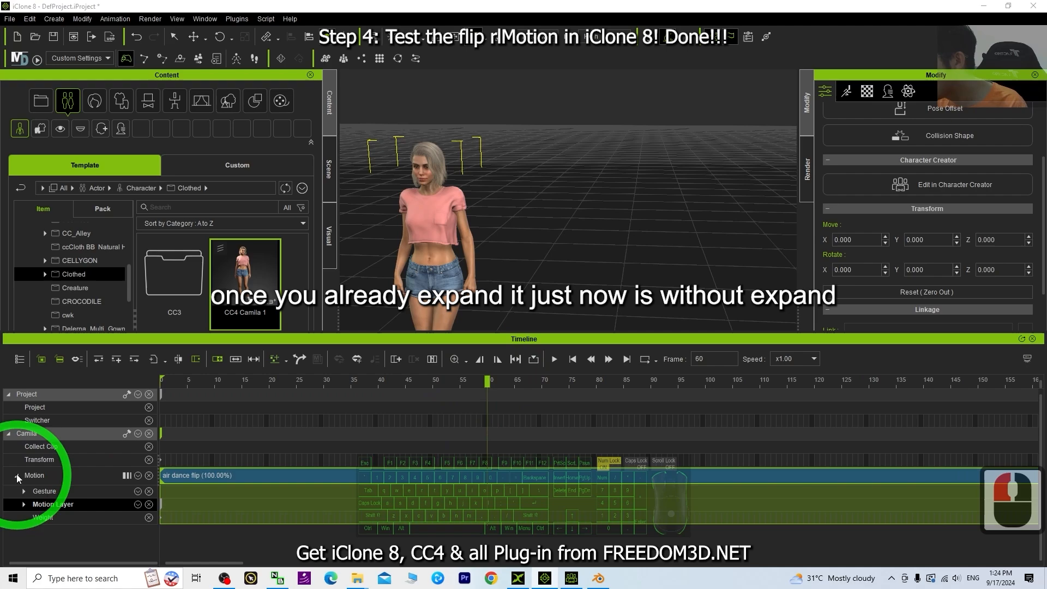
{"action": "left_click", "coordinate": [17, 475]}
{"action": "left_click", "coordinate": [17, 475]}
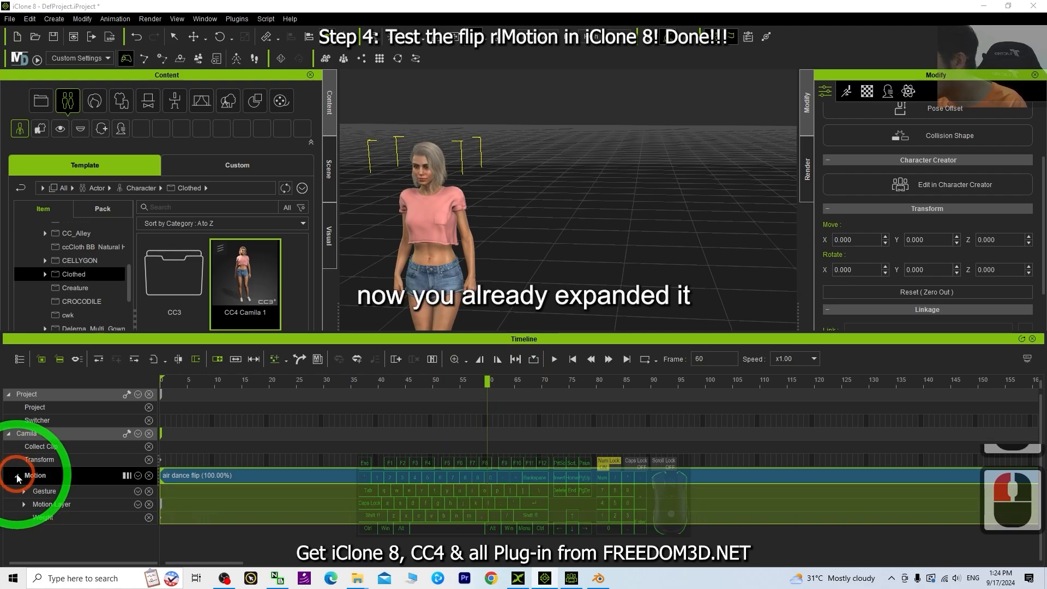
Step: Break the air dance flip motion clip at frame 60 and delete the segment before the break
{"action": "left_click", "coordinate": [518, 477]}
{"action": "left_click", "coordinate": [491, 405]}
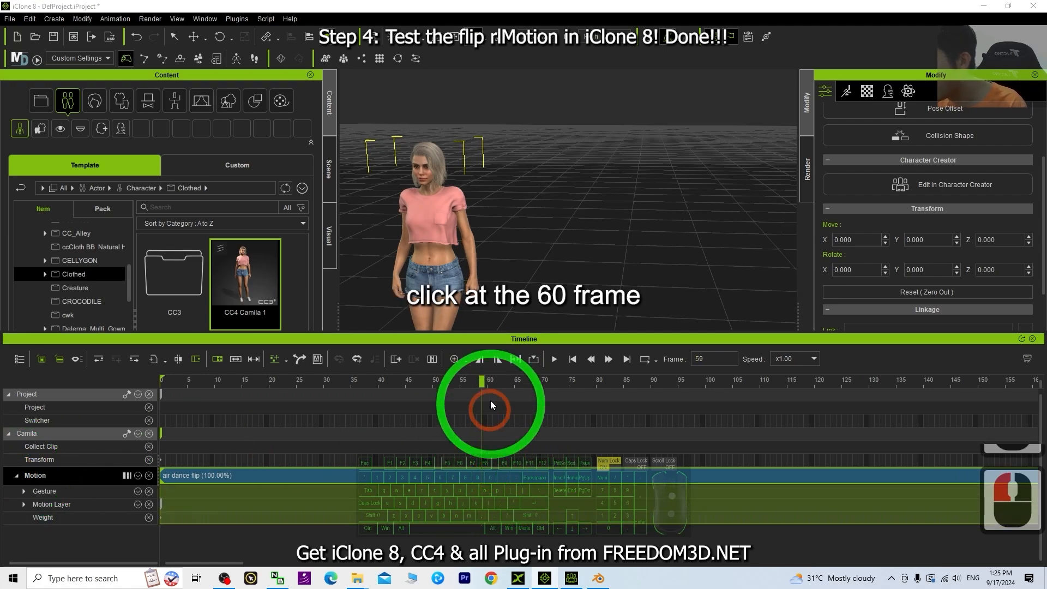
{"action": "double_click", "coordinate": [489, 390]}
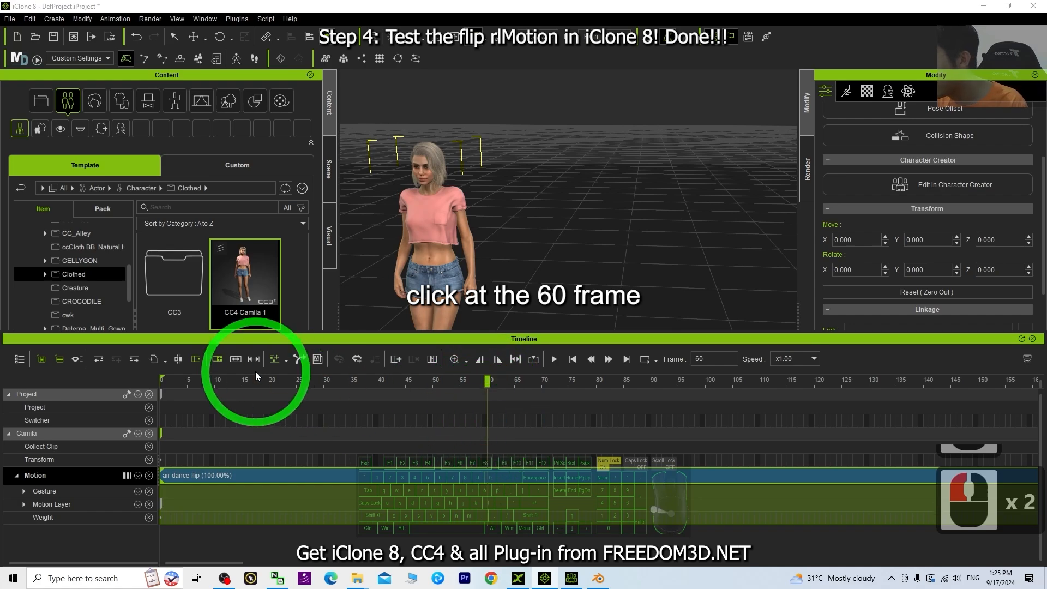
{"action": "left_click", "coordinate": [178, 360]}
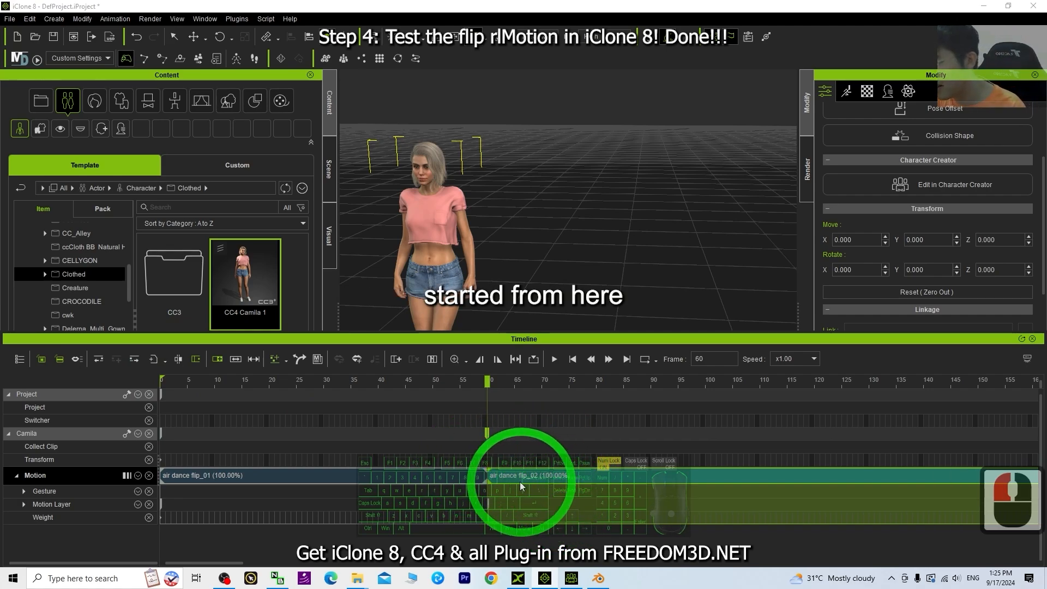
{"action": "left_click", "coordinate": [456, 480]}
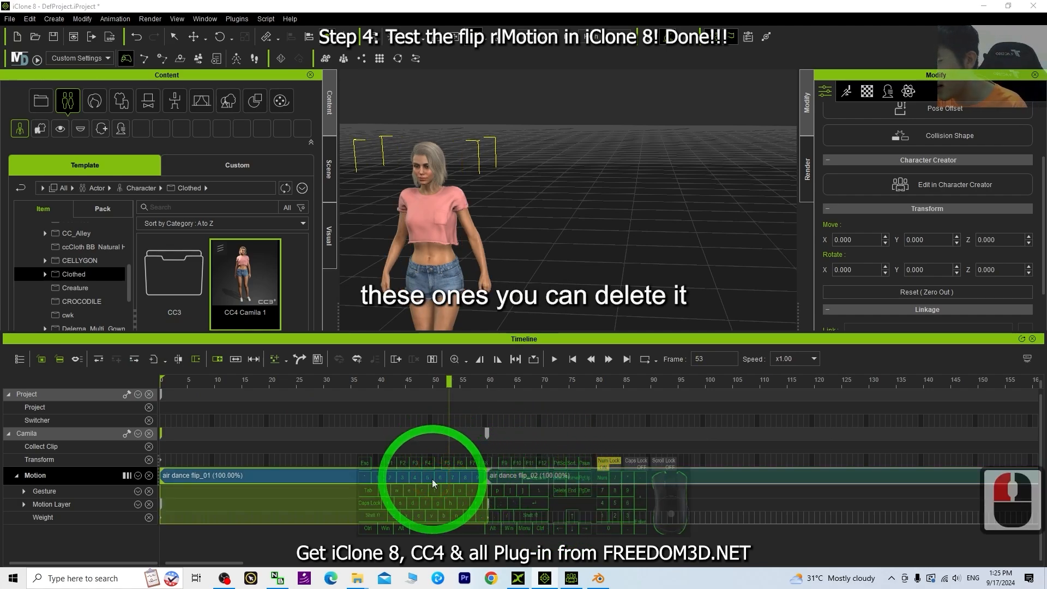
{"action": "key", "text": "Delete"}
Step: Start saving the remaining air dance flip_02 clip as an RL Motion file in the Desktop's air dance > flip folder
{"action": "left_click", "coordinate": [503, 485]}
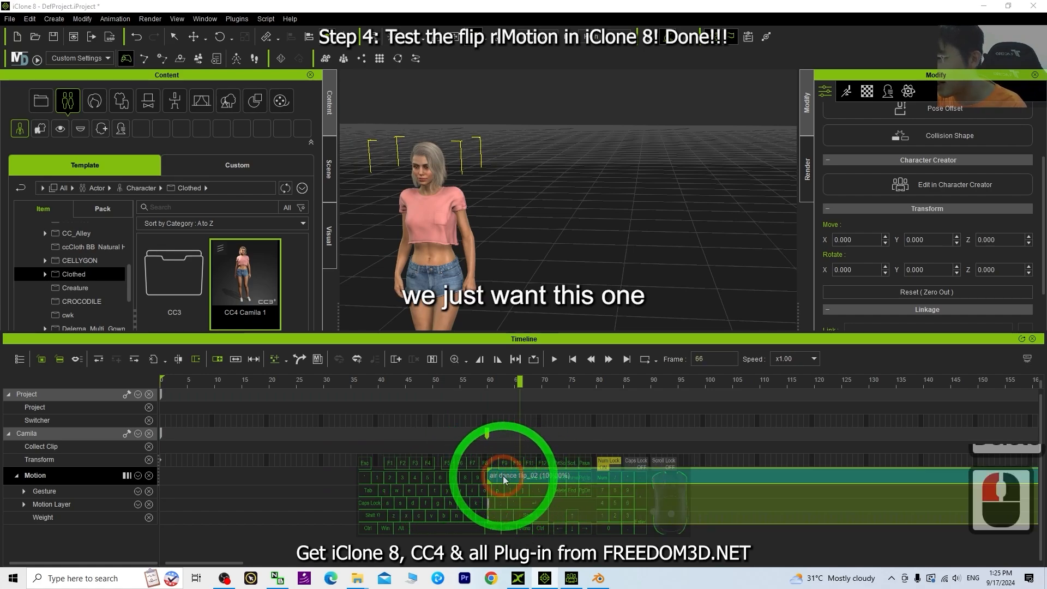
{"action": "right_click", "coordinate": [504, 480]}
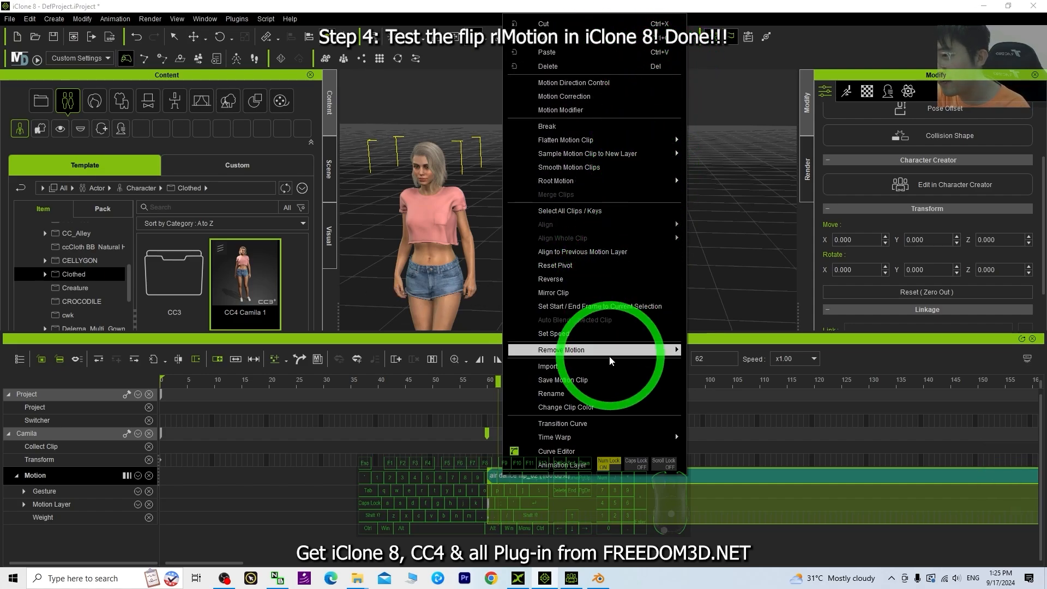
{"action": "left_click", "coordinate": [580, 380]}
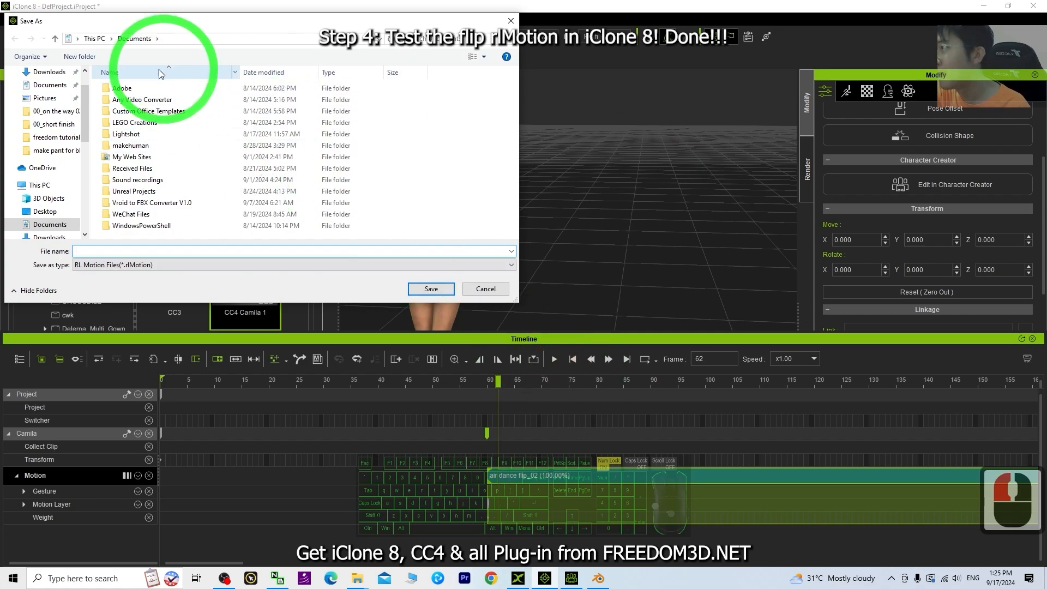
{"action": "scroll", "coordinate": [55, 109], "scroll_direction": "up", "scroll_amount": 1}
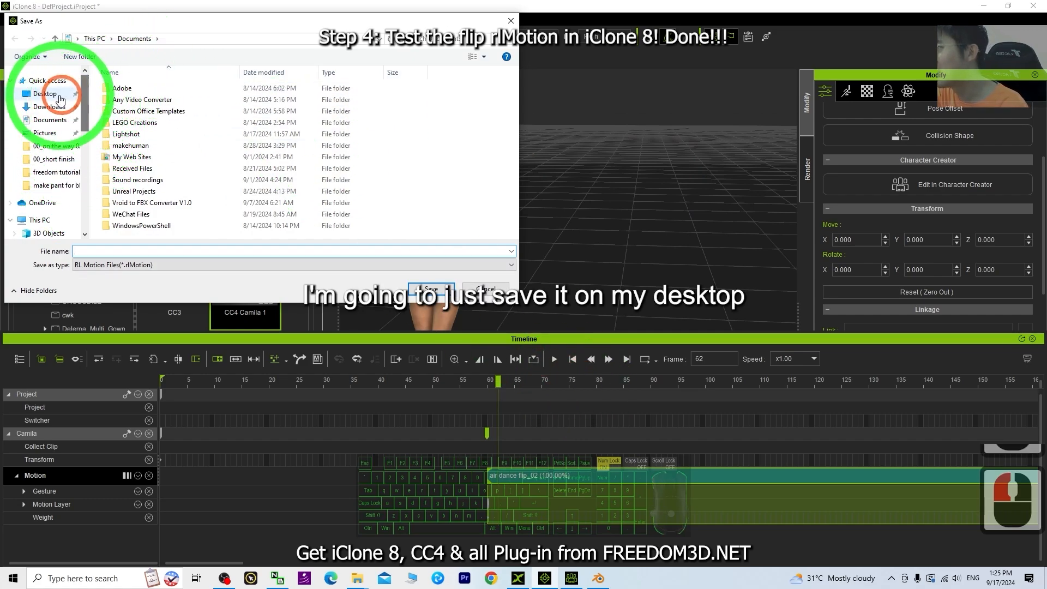
{"action": "double_click", "coordinate": [49, 92]}
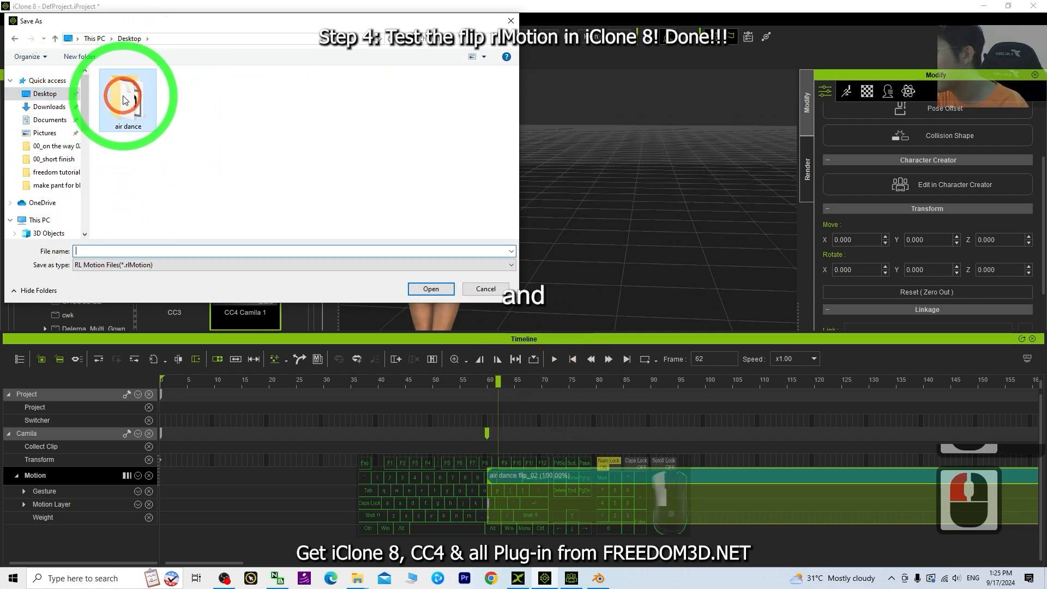
{"action": "double_click", "coordinate": [127, 101]}
{"action": "double_click", "coordinate": [156, 89]}
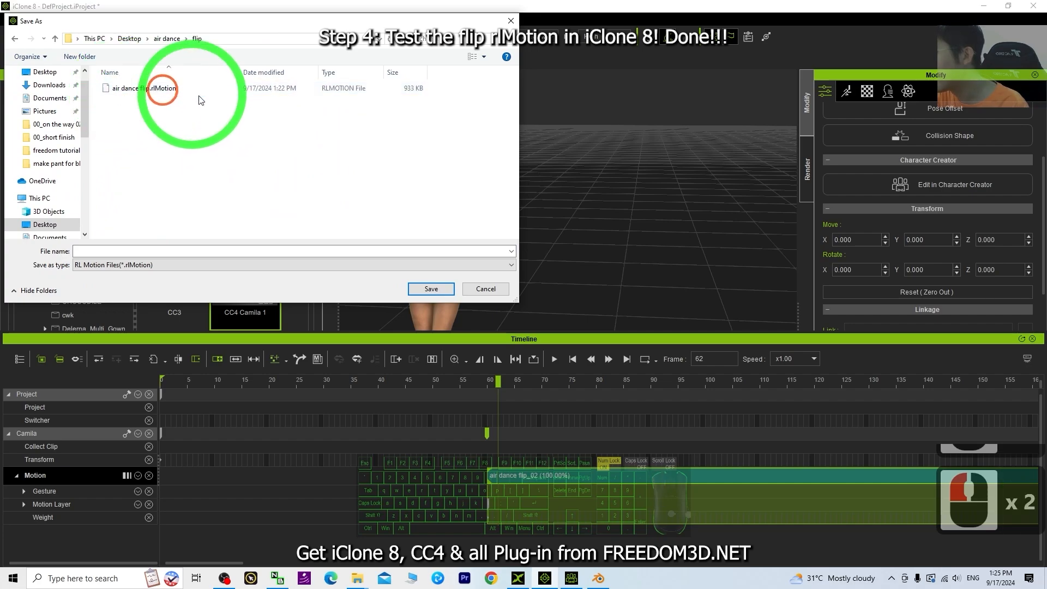
Step: Name the motion file "air dance flip final" and save it
{"action": "left_click", "coordinate": [124, 252]}
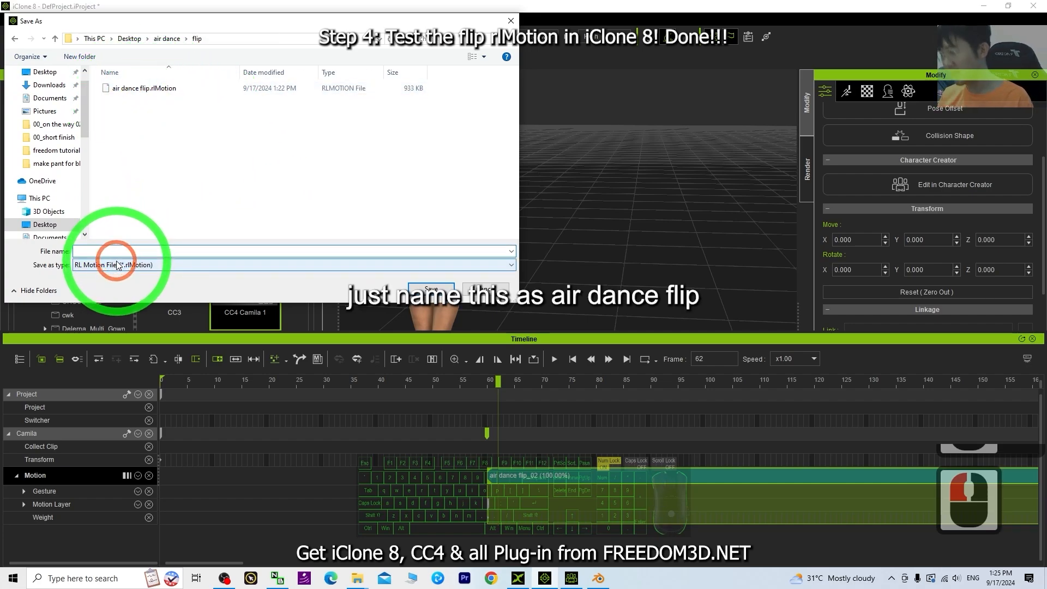
{"action": "type", "text": "air dance fli"}
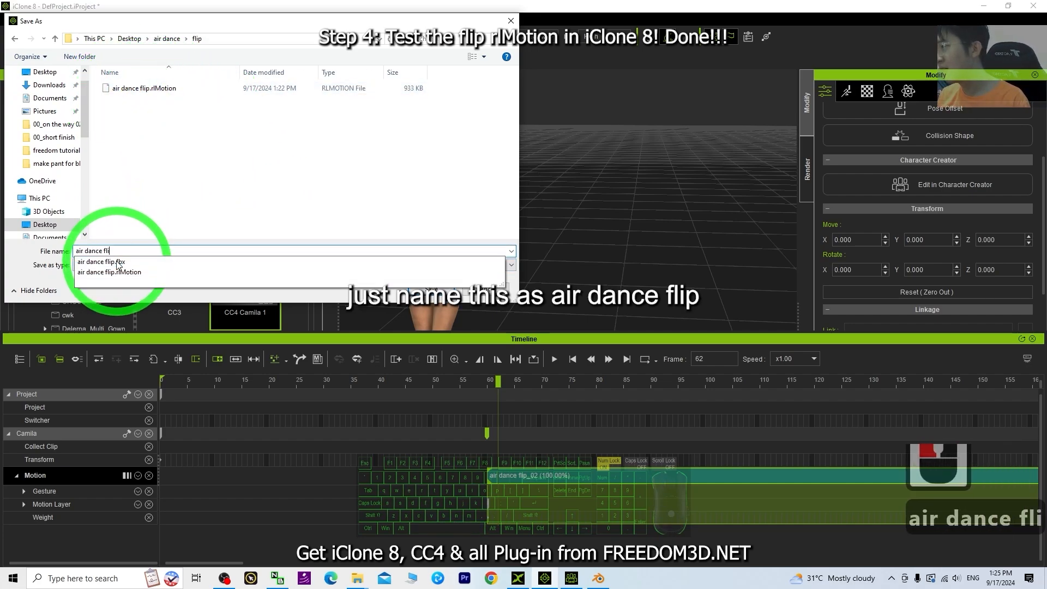
{"action": "type", "text": "p "}
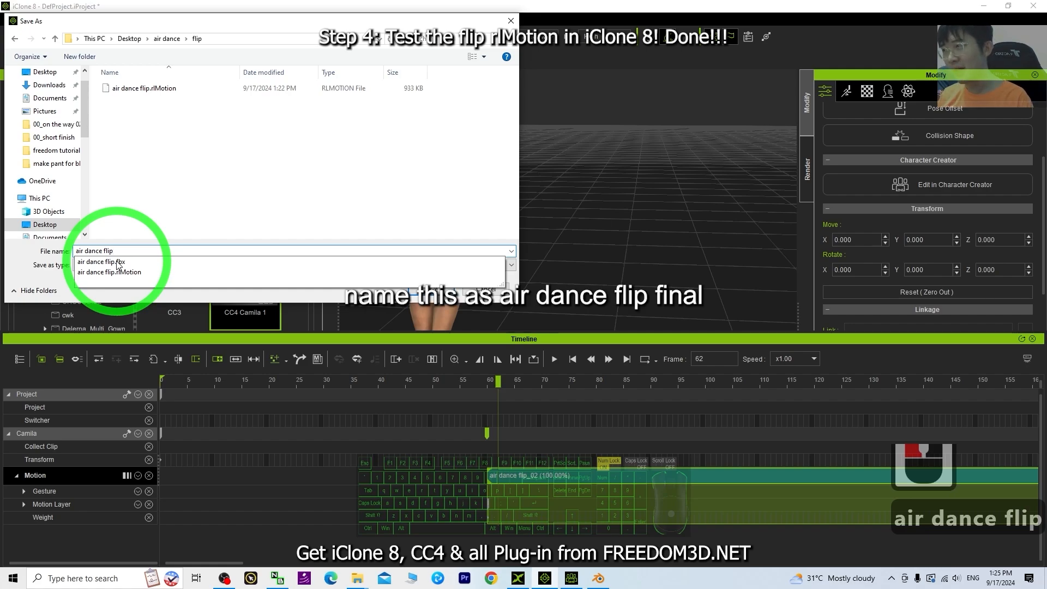
{"action": "type", "text": "final"}
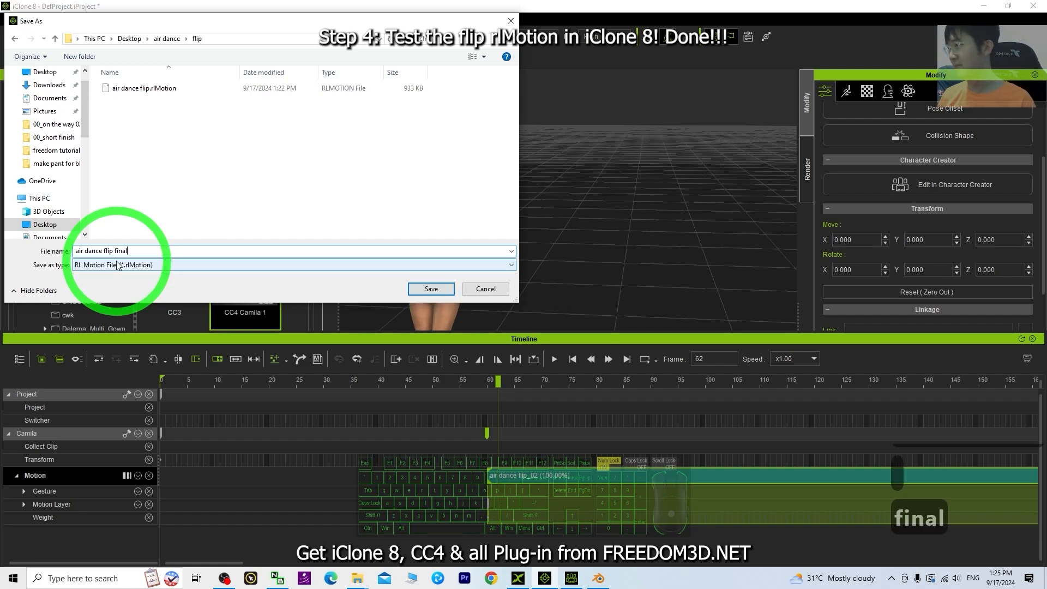
{"action": "left_click", "coordinate": [424, 291]}
{"action": "left_click", "coordinate": [875, 239]}
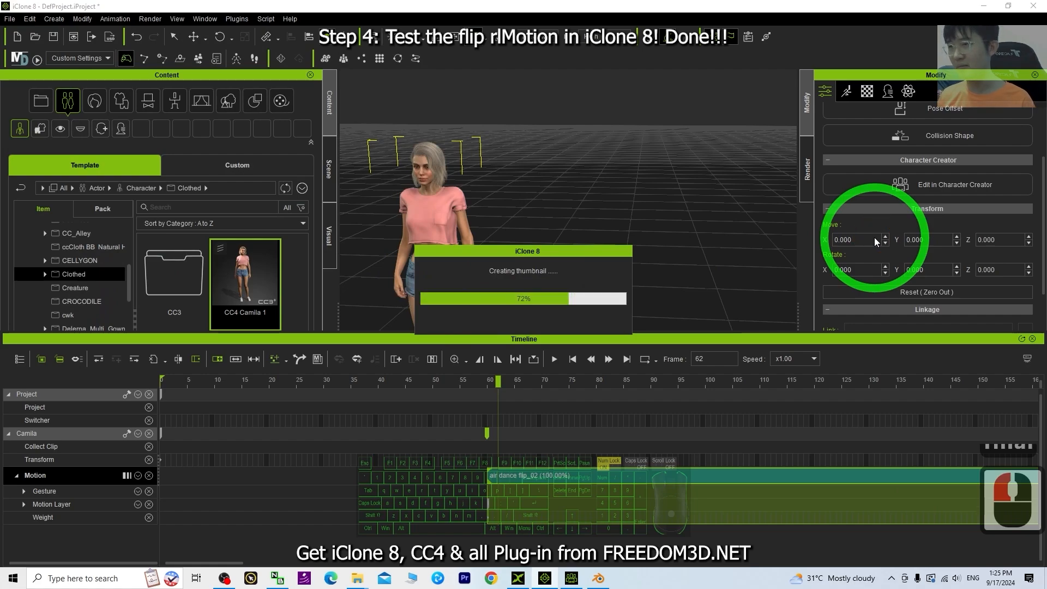
Step: Check the exported air dance flip final.rlMotion file in the flip folder, then return to the maximized iClone window
{"action": "left_click_drag", "start_coordinate": [659, 7], "coordinate": [661, 46]}
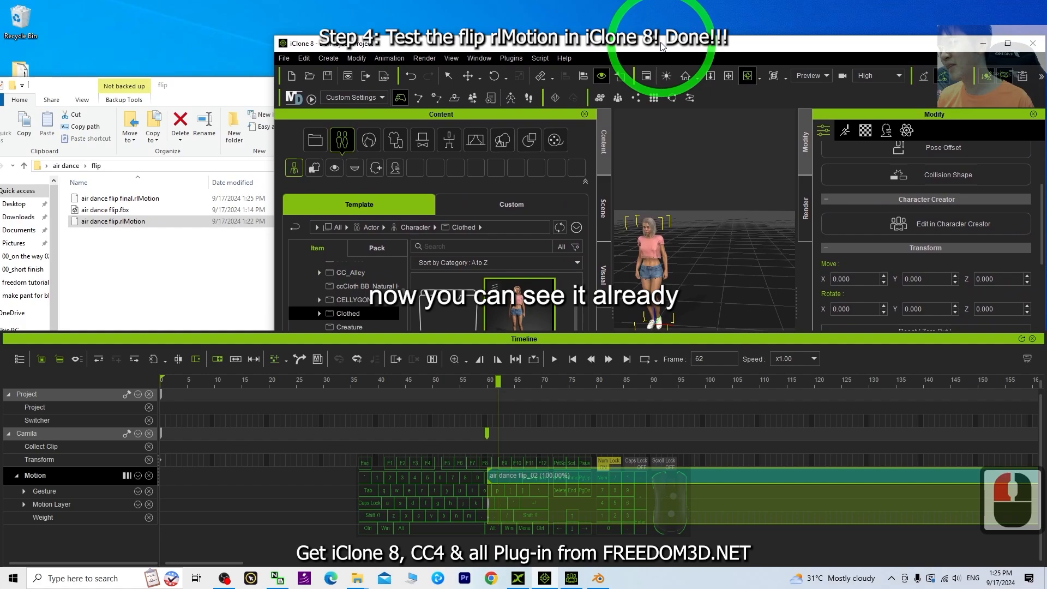
{"action": "left_click", "coordinate": [140, 269]}
{"action": "left_click", "coordinate": [127, 199]}
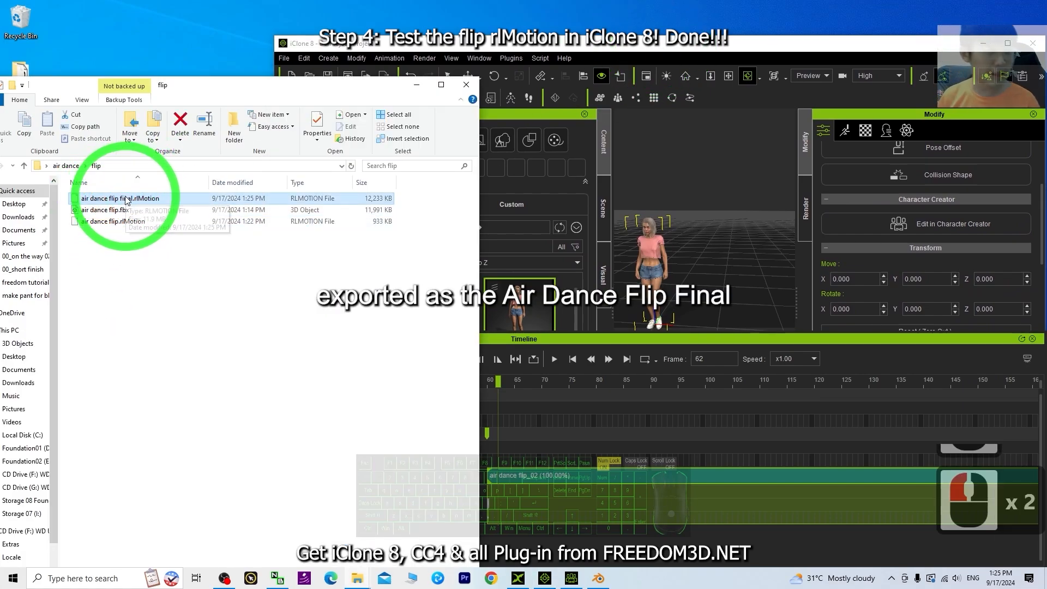
{"action": "double_click", "coordinate": [657, 252]}
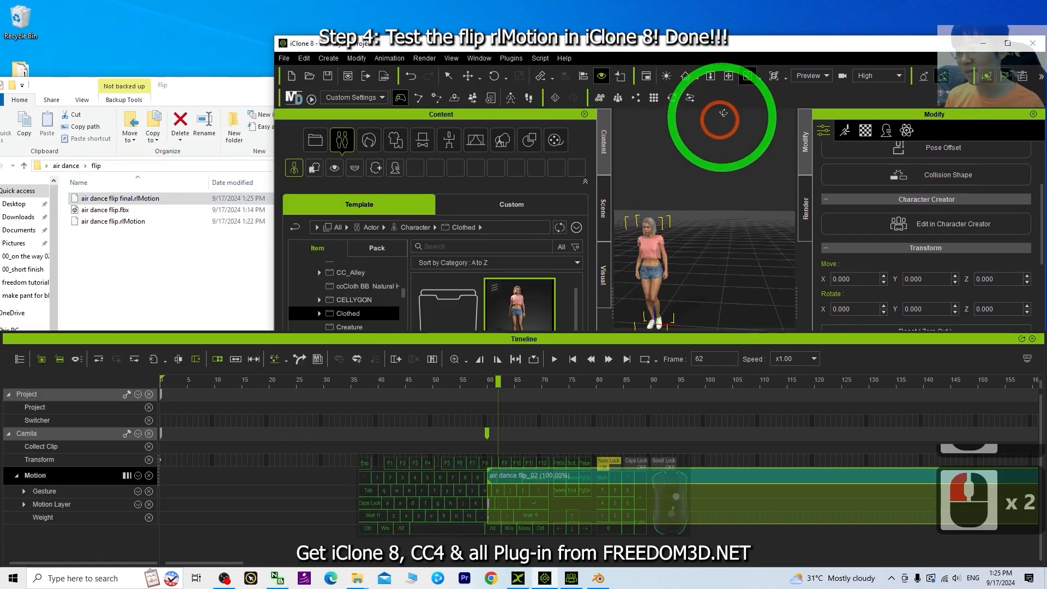
{"action": "left_click_drag", "start_coordinate": [753, 43], "coordinate": [702, 3]}
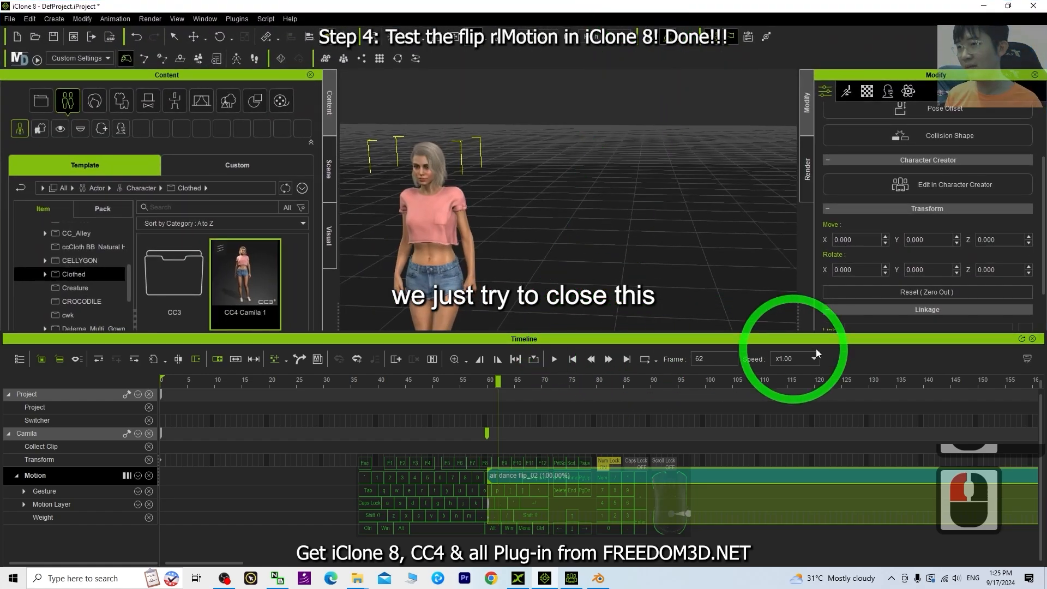
Step: Close the timeline and delete the Camila character from the scene
{"action": "left_click", "coordinate": [1032, 339]}
{"action": "double_click", "coordinate": [435, 258]}
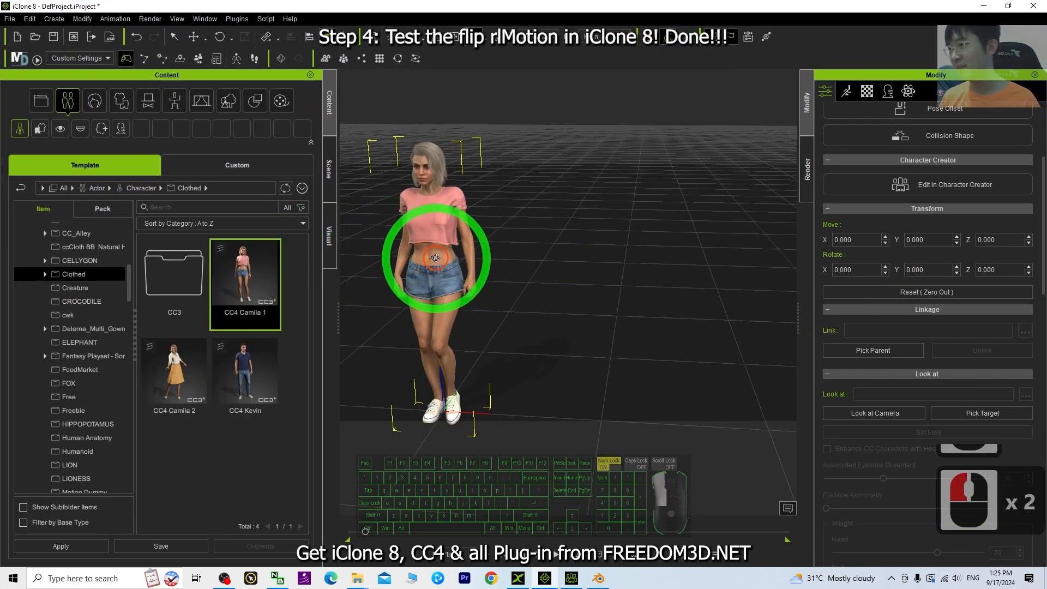
{"action": "key", "text": "Delete"}
Step: Add CC4 Camila 1 at the scene origin and place CC4 Kevin beside her at about X 100
{"action": "left_click_drag", "start_coordinate": [431, 257], "coordinate": [423, 311]}
{"action": "key", "text": "x"}
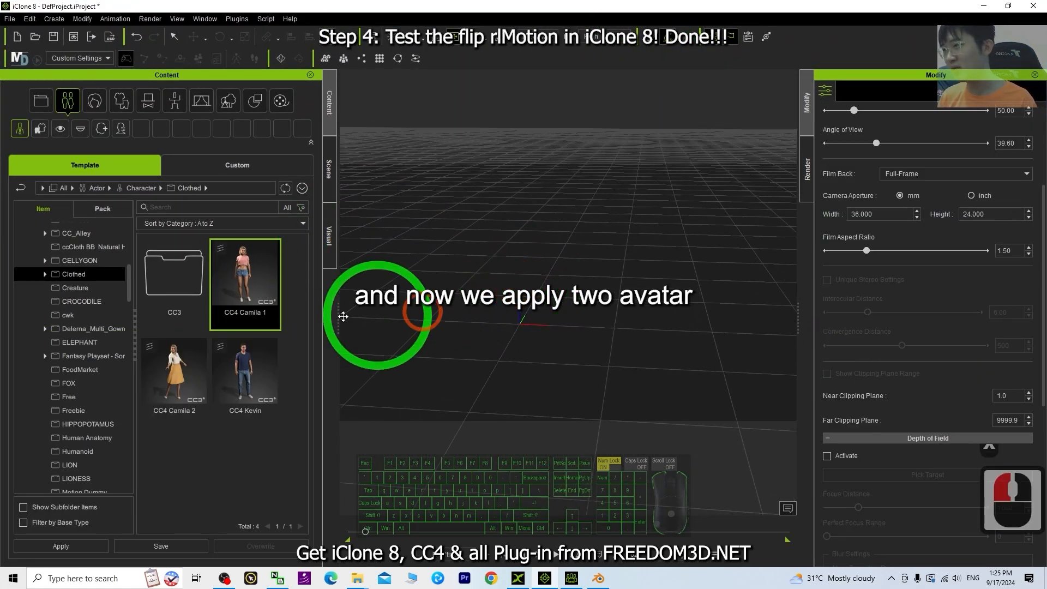
{"action": "left_click", "coordinate": [255, 293]}
{"action": "left_click_drag", "start_coordinate": [345, 267], "coordinate": [514, 323]}
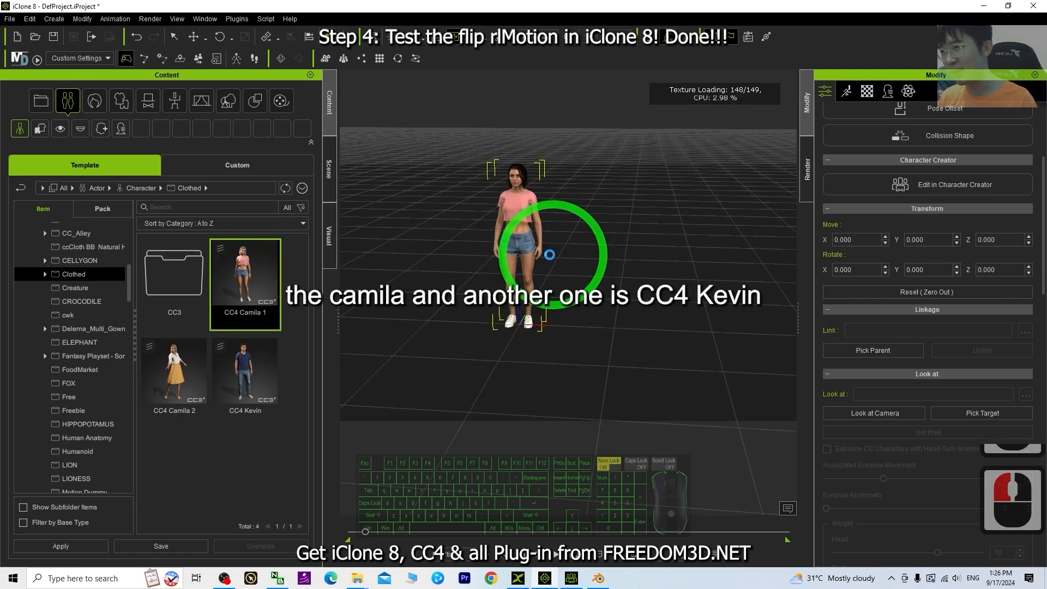
{"action": "left_click_drag", "start_coordinate": [240, 370], "coordinate": [623, 332]}
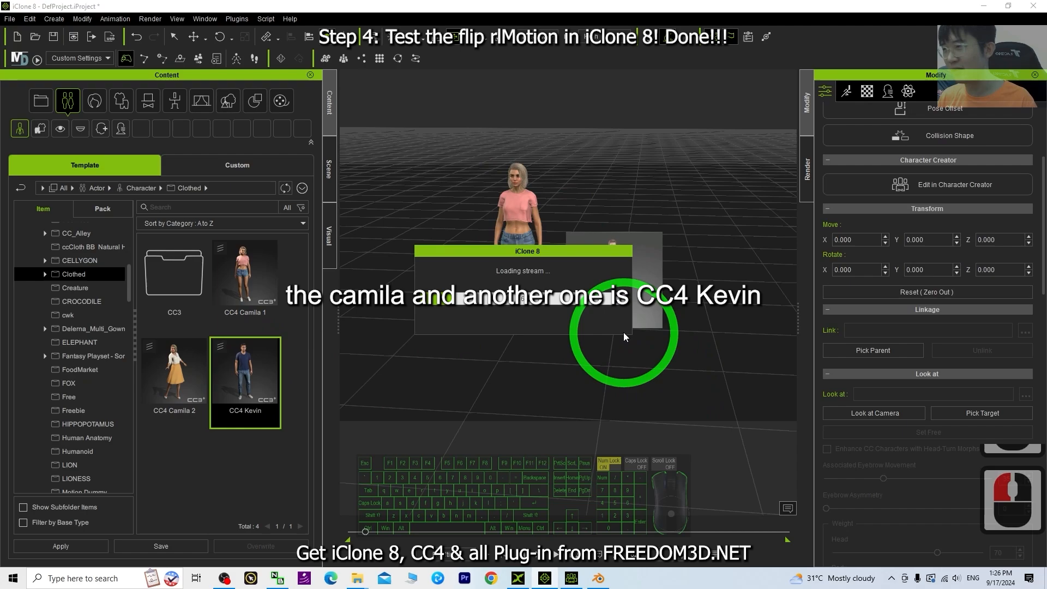
{"action": "scroll", "coordinate": [645, 206], "scroll_direction": "up", "scroll_amount": 4}
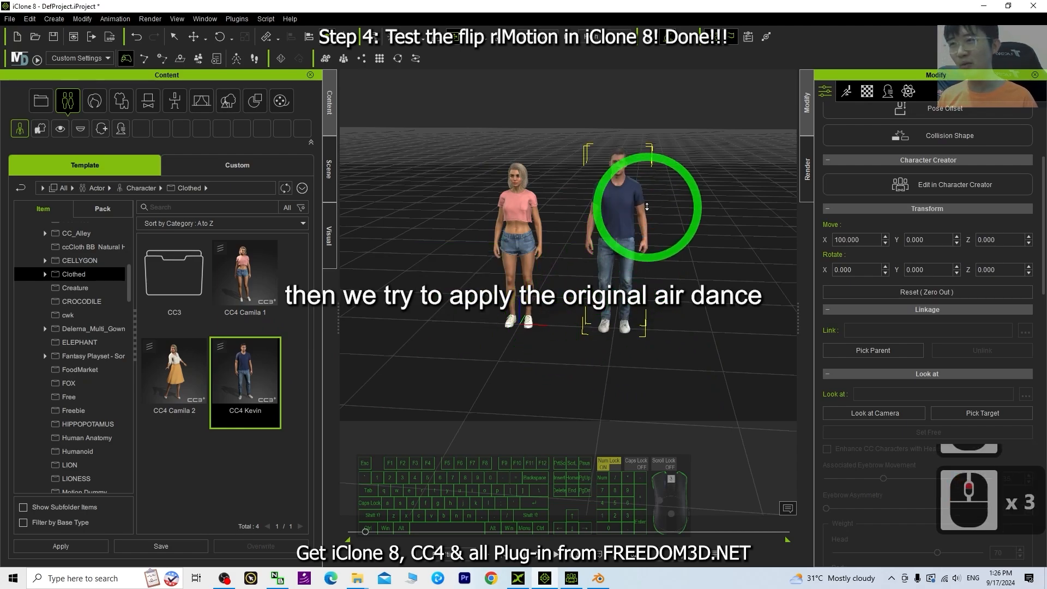
{"action": "scroll", "coordinate": [645, 215], "scroll_direction": "down", "scroll_amount": 4}
{"action": "key", "text": "x"}
{"action": "left_click_drag", "start_coordinate": [641, 223], "coordinate": [600, 349]}
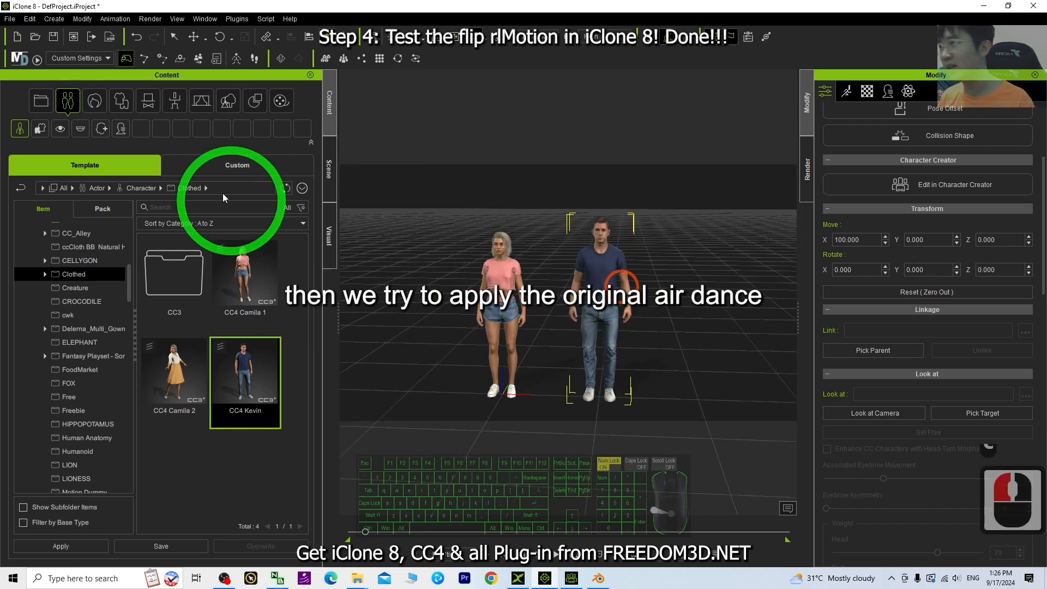
Step: Apply the original Air Dance motion from the 2.Human Female > Perform library folder to Camila
{"action": "left_click", "coordinate": [175, 101]}
{"action": "scroll", "coordinate": [81, 411], "scroll_direction": "down", "scroll_amount": 10}
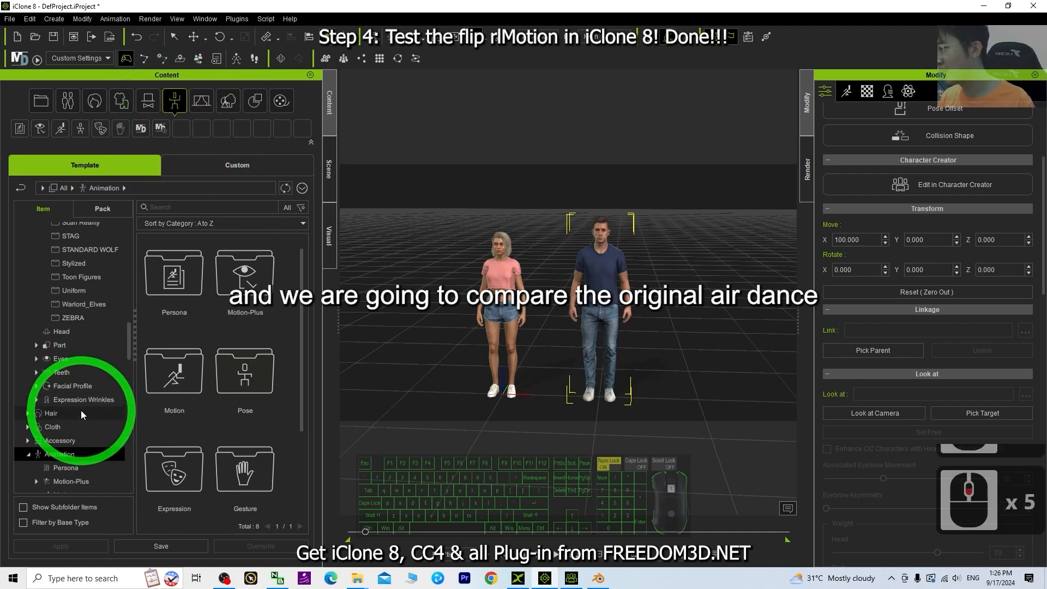
{"action": "scroll", "coordinate": [84, 486], "scroll_direction": "down", "scroll_amount": 6}
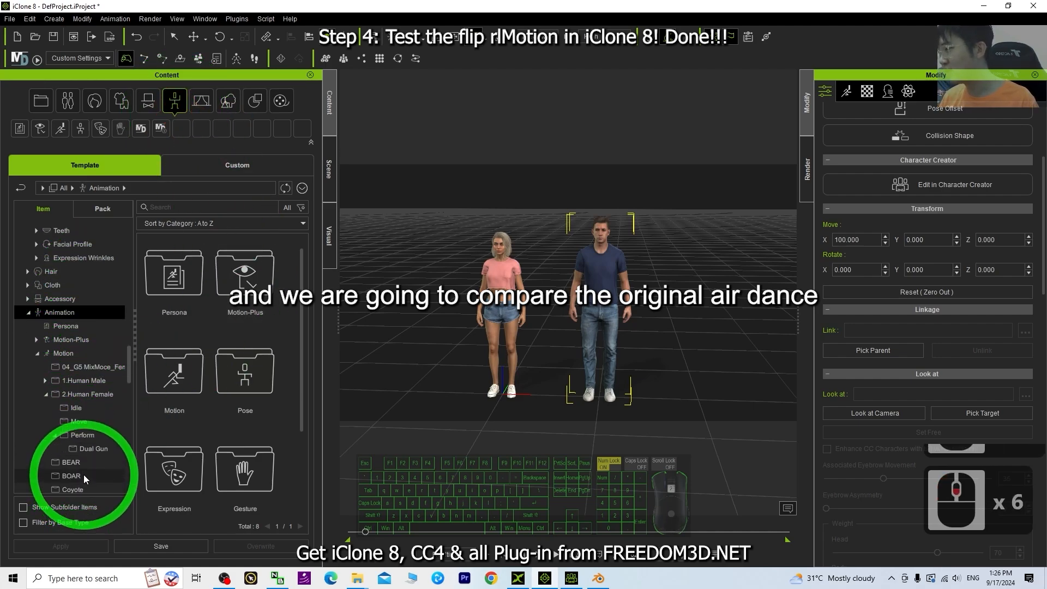
{"action": "left_click", "coordinate": [82, 435]}
{"action": "right_click", "coordinate": [248, 276]}
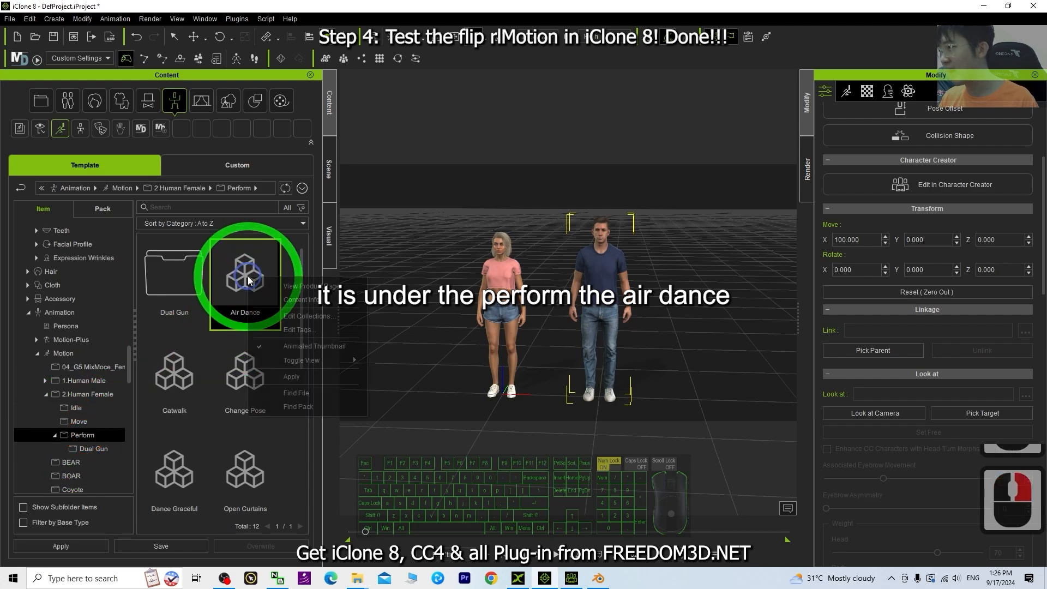
{"action": "left_click", "coordinate": [265, 312]}
{"action": "left_click_drag", "start_coordinate": [250, 298], "coordinate": [535, 307]}
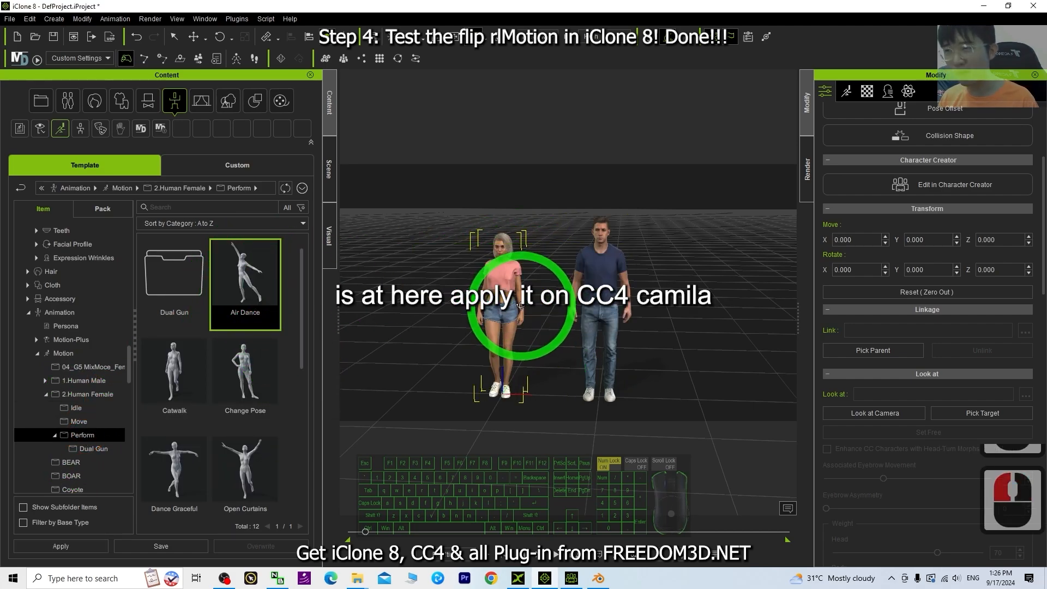
Step: Apply air dance flip final.rlMotion from the flip folder in File Explorer to Kevin and restore iClone to full screen
{"action": "double_click", "coordinate": [558, 5]}
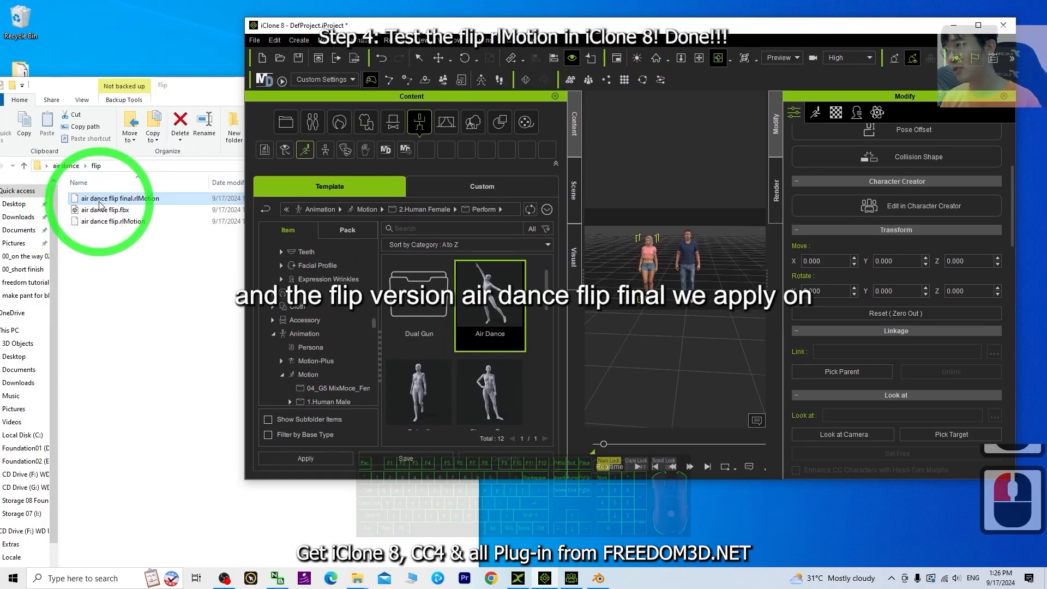
{"action": "left_click_drag", "start_coordinate": [95, 203], "coordinate": [694, 267]}
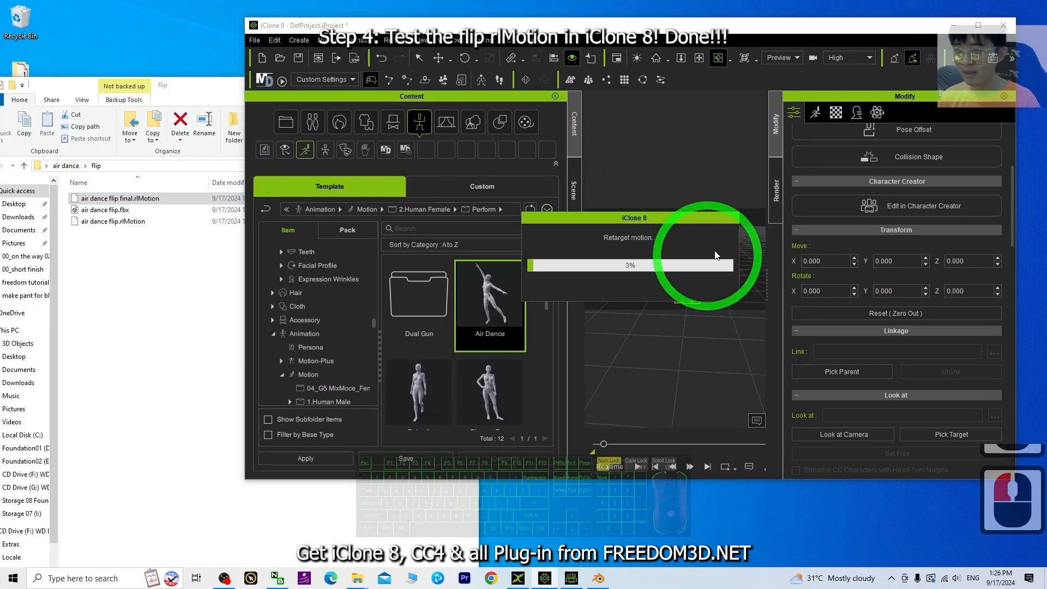
{"action": "left_click", "coordinate": [984, 27]}
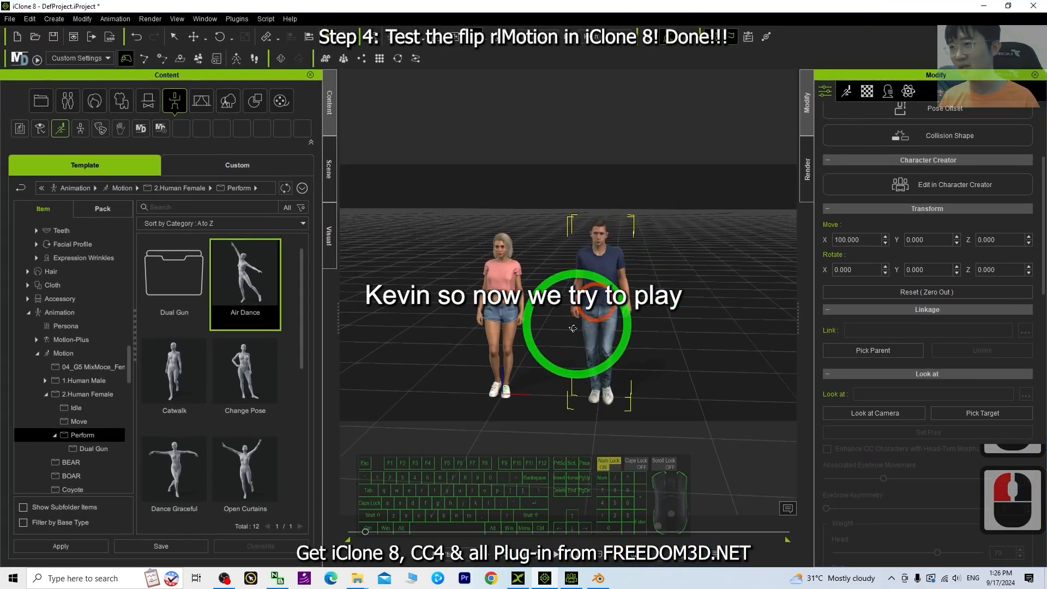
Step: Play both characters' dances to compare the original and flipped motions, stop the playback, and return to the first frame
{"action": "left_click", "coordinate": [488, 555]}
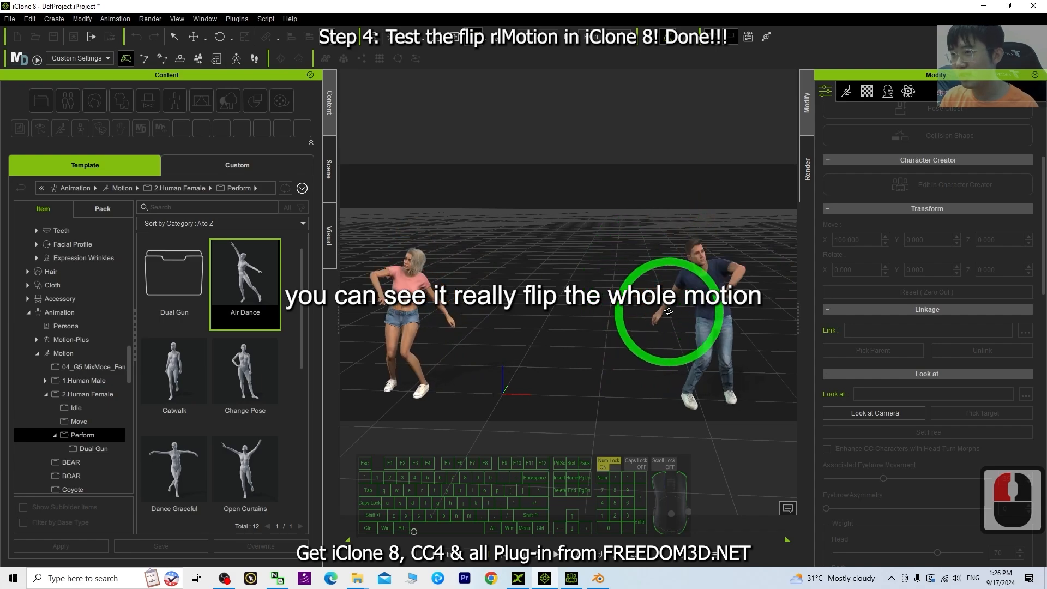
{"action": "scroll", "coordinate": [654, 309], "scroll_direction": "down", "scroll_amount": 10}
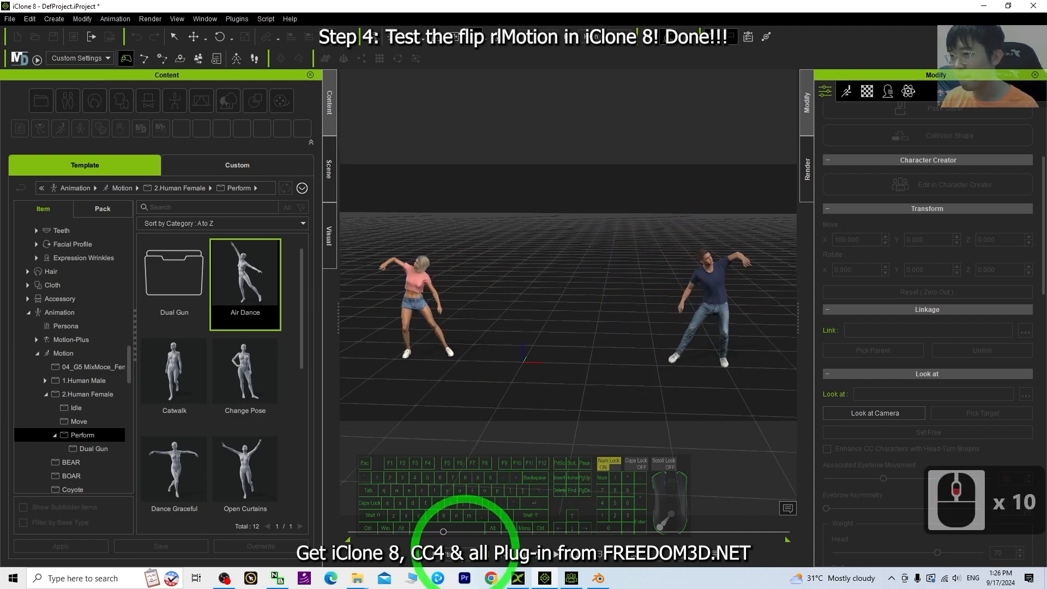
{"action": "left_click", "coordinate": [508, 554]}
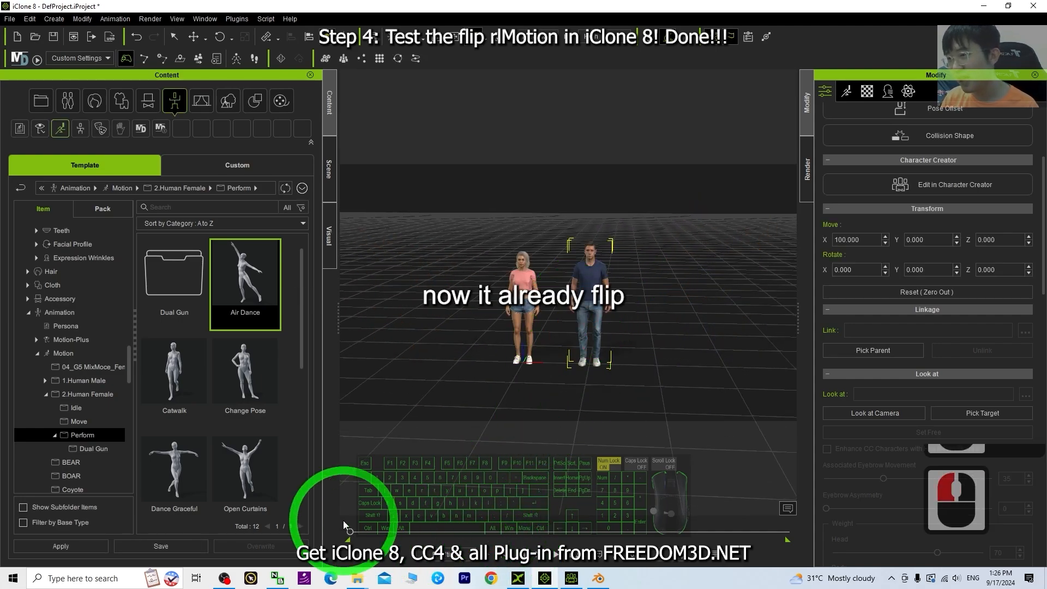
{"action": "mouse_move", "coordinate": [358, 535]}
{"action": "left_mouse_down"}
{"action": "mouse_move", "coordinate": [430, 534]}
{"action": "mouse_move", "coordinate": [340, 531]}
{"action": "left_mouse_up"}
Step: Select Camila and move her along the X axis away from Kevin, to about X -94.5
{"action": "scroll", "coordinate": [526, 338], "scroll_direction": "up", "scroll_amount": 12}
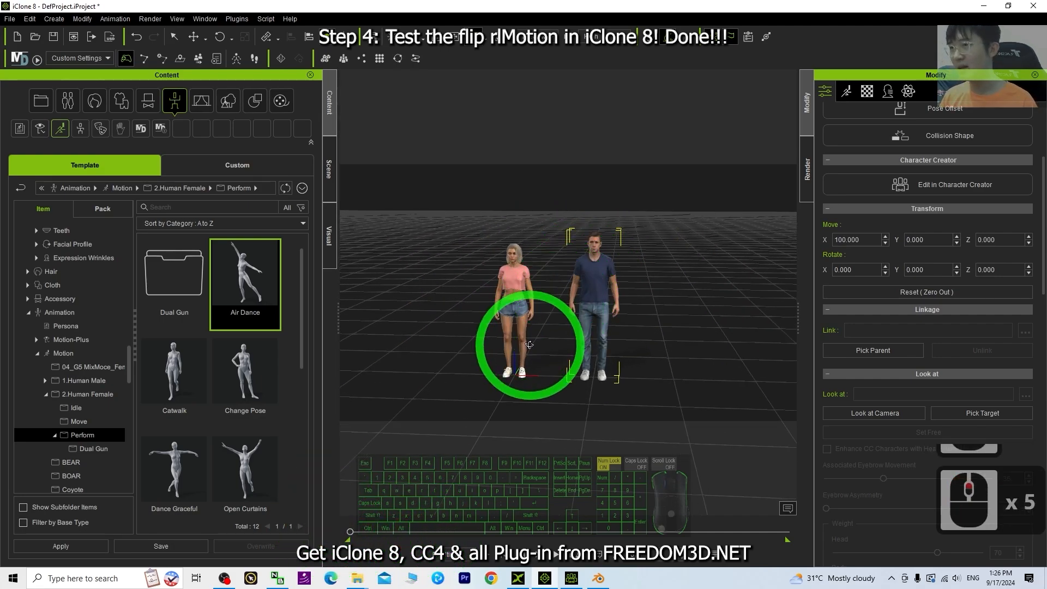
{"action": "scroll", "coordinate": [499, 393], "scroll_direction": "down", "scroll_amount": 8}
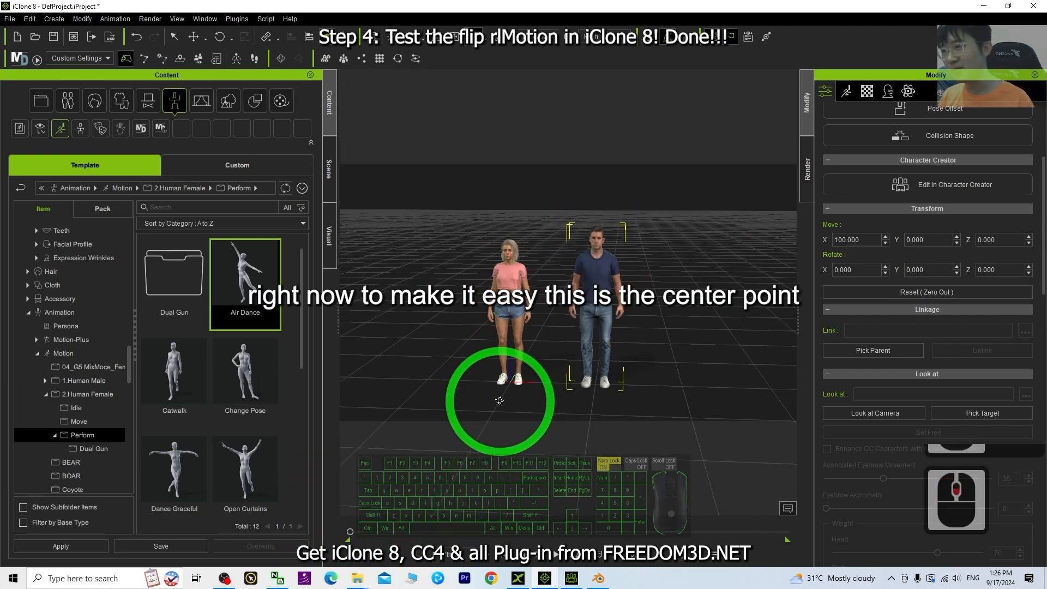
{"action": "middle_click_drag", "start_coordinate": [515, 385], "coordinate": [560, 354]}
{"action": "left_click", "coordinate": [543, 362]}
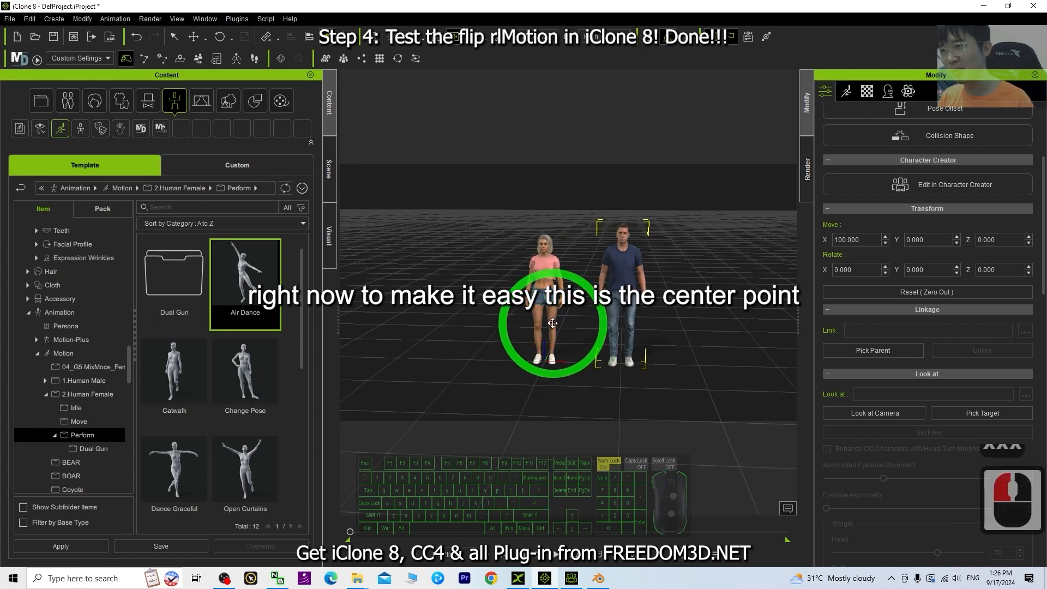
{"action": "left_click", "coordinate": [622, 266]}
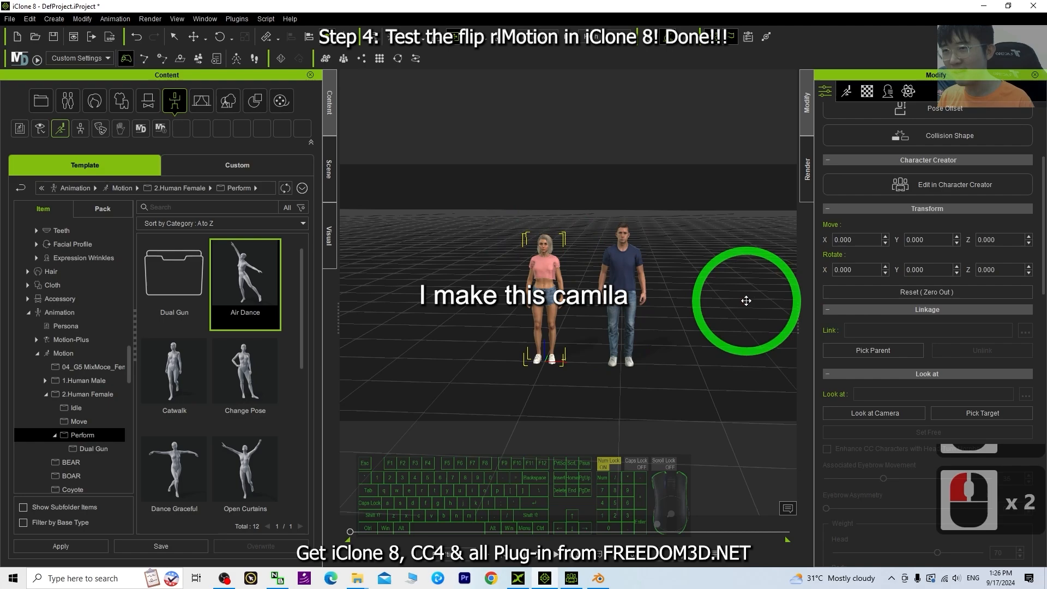
{"action": "key", "text": "w"}
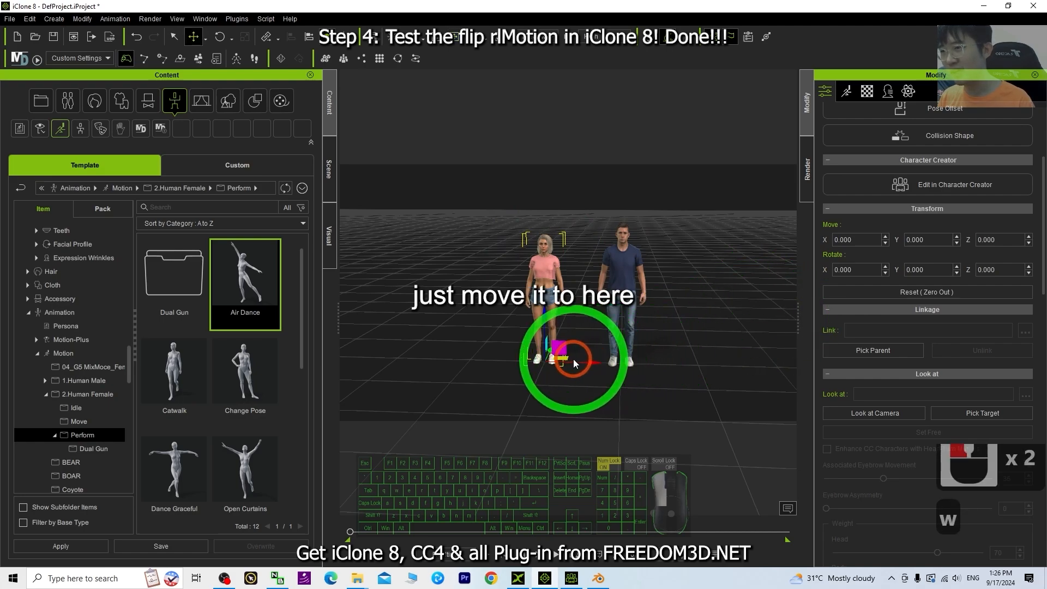
{"action": "left_click", "coordinate": [573, 362]}
{"action": "left_click_drag", "start_coordinate": [597, 363], "coordinate": [523, 358]}
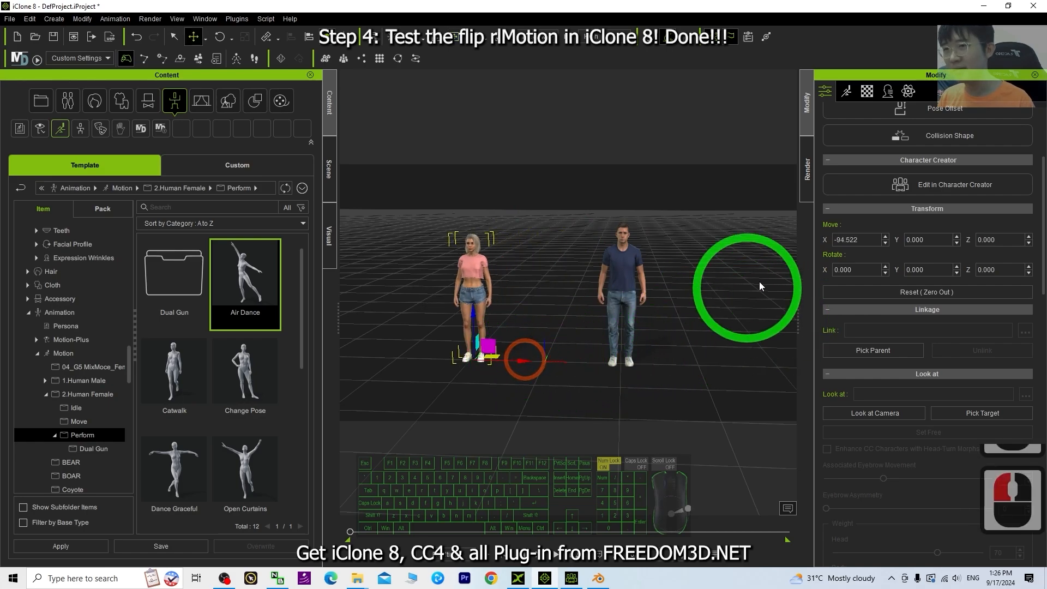
Step: Set Camila's X position to exactly -100 and clear the character selection
{"action": "double_click", "coordinate": [865, 239]}
{"action": "left_click", "coordinate": [866, 239]}
{"action": "type", "text": "-"}
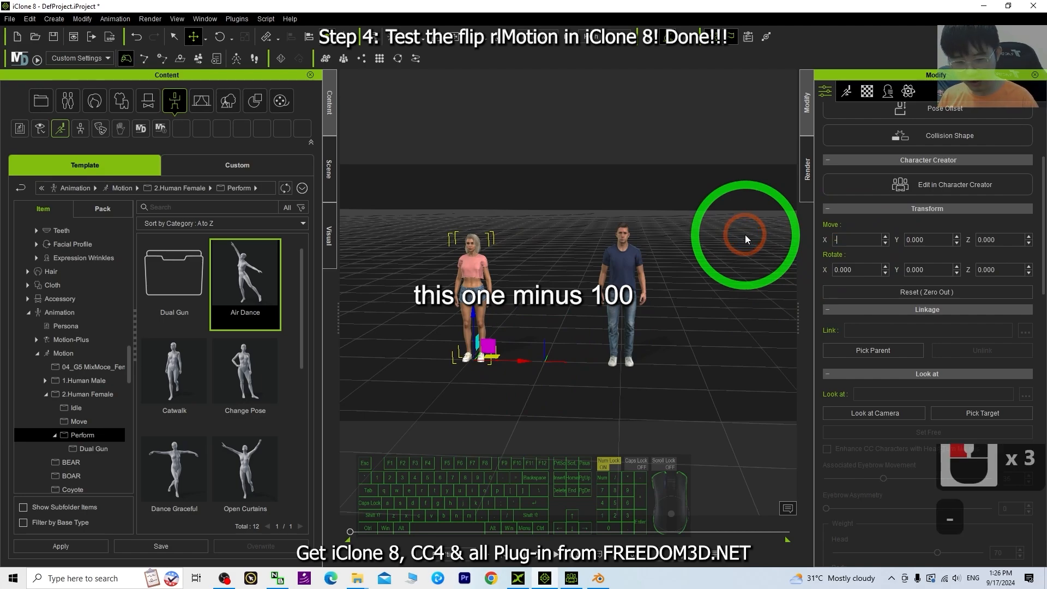
{"action": "type", "text": "100"}
{"action": "key", "text": "Return"}
{"action": "left_click", "coordinate": [548, 335]}
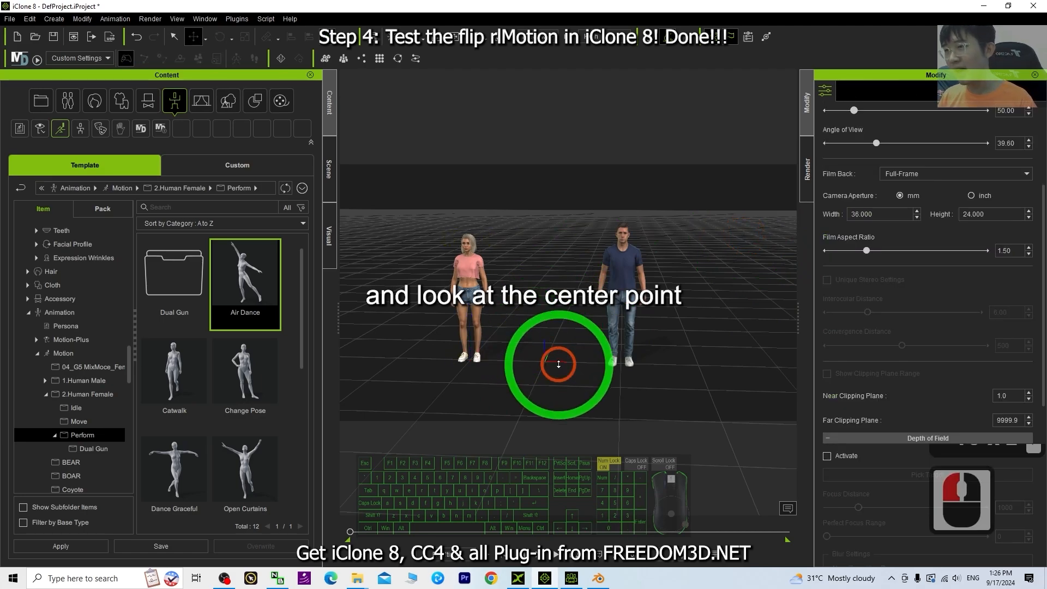
Step: Play both dances to compare the original and flipped motions around the center point, and stop the playback
{"action": "scroll", "coordinate": [538, 377], "scroll_direction": "up", "scroll_amount": 5}
{"action": "left_click", "coordinate": [490, 555]}
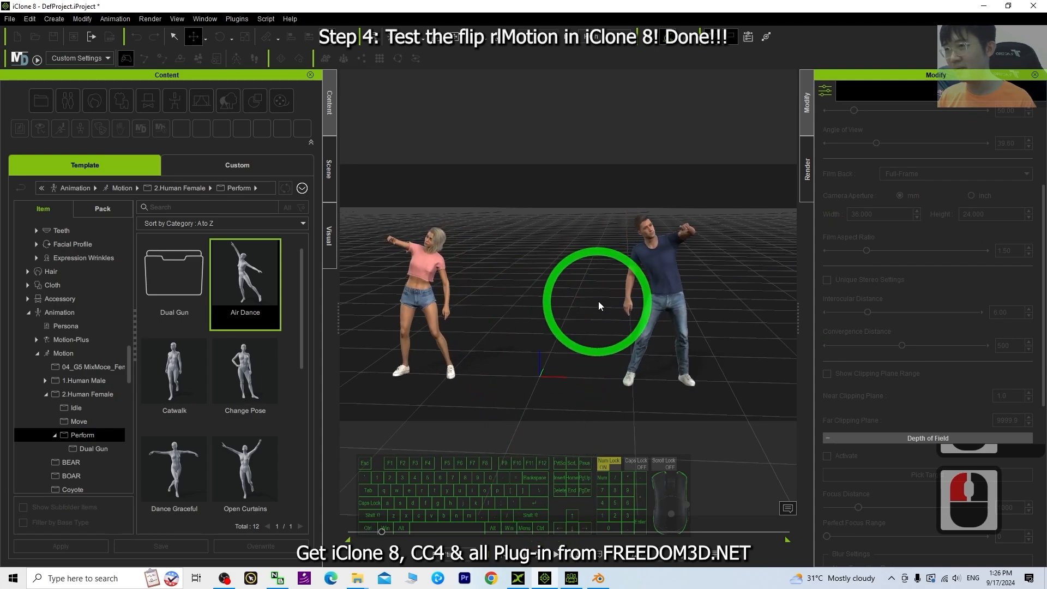
{"action": "scroll", "coordinate": [725, 281], "scroll_direction": "down", "scroll_amount": 10}
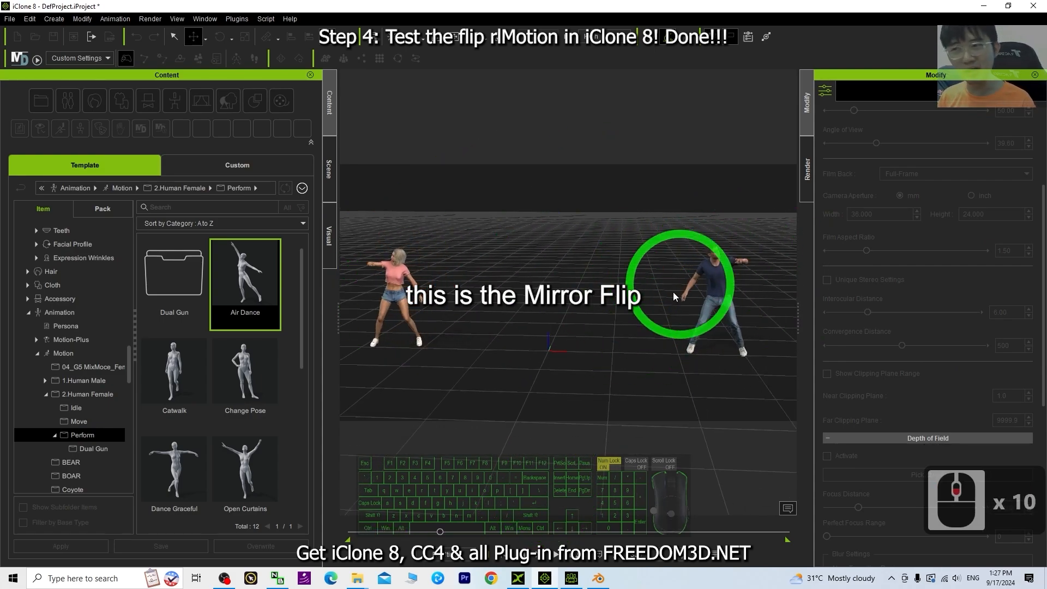
{"action": "scroll", "coordinate": [678, 306], "scroll_direction": "up", "scroll_amount": 9}
{"action": "left_click", "coordinate": [505, 560]}
{"action": "left_click", "coordinate": [576, 367]}
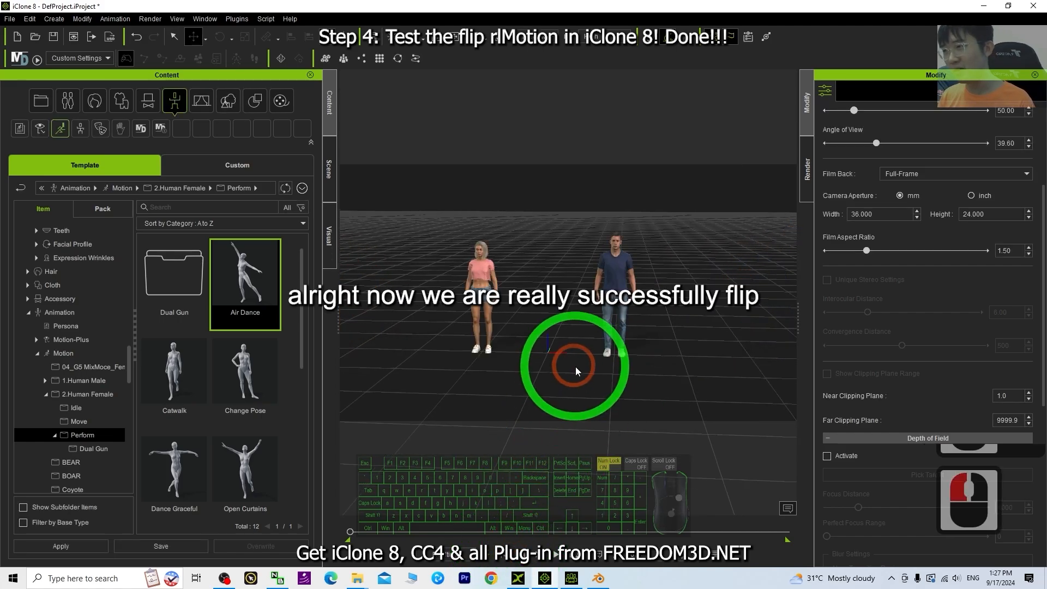
Step: Review the motion files in File Explorer's flip folder, and restore iClone to full screen for a closer look at both characters
{"action": "left_click_drag", "start_coordinate": [379, 4], "coordinate": [608, 119]}
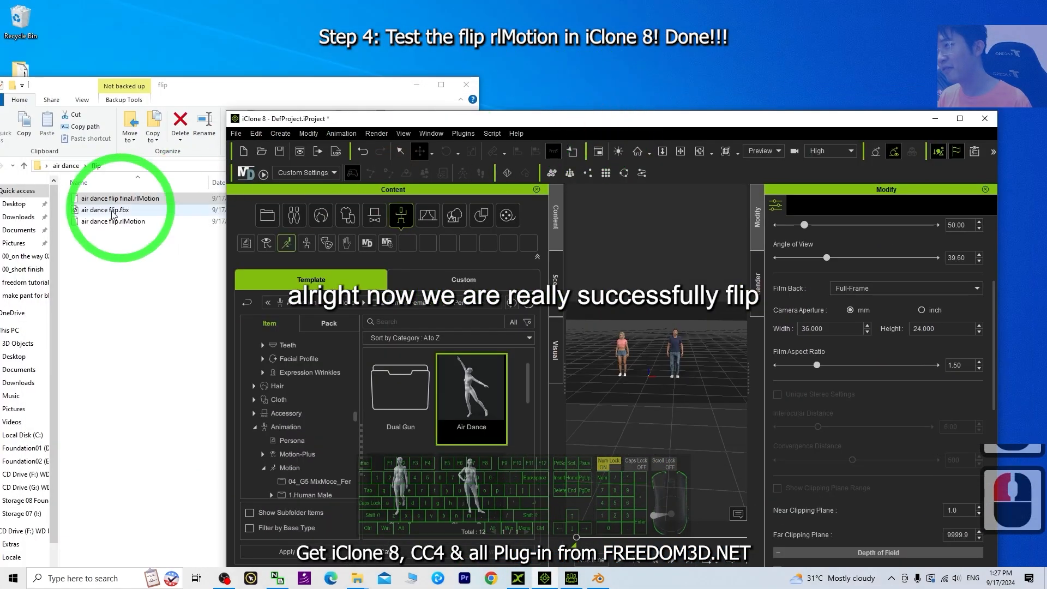
{"action": "left_click_drag", "start_coordinate": [164, 85], "coordinate": [214, 78]}
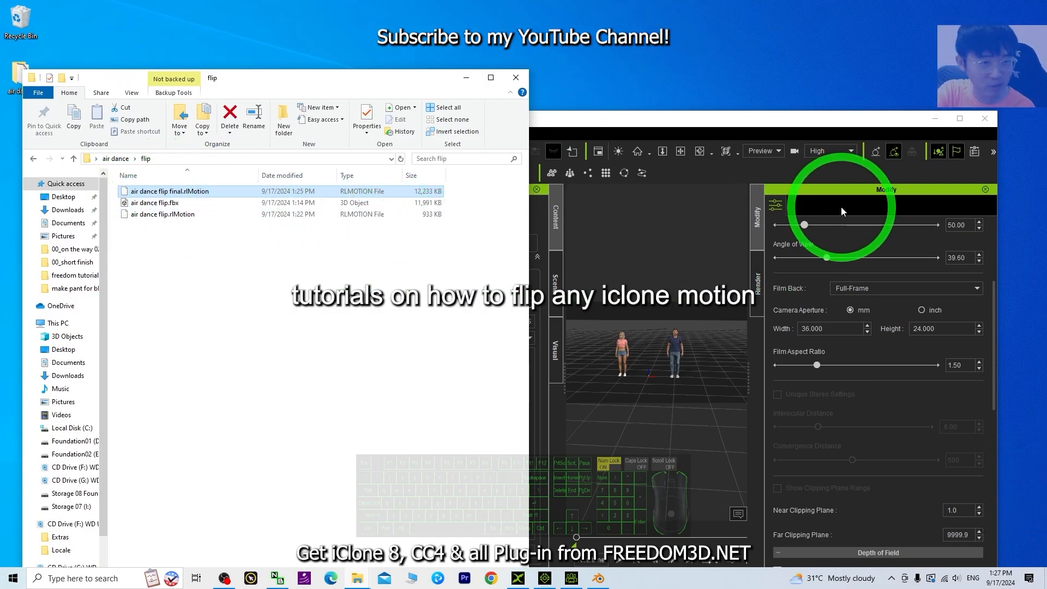
{"action": "left_click_drag", "start_coordinate": [815, 121], "coordinate": [734, 1]}
{"action": "left_click", "coordinate": [591, 325]}
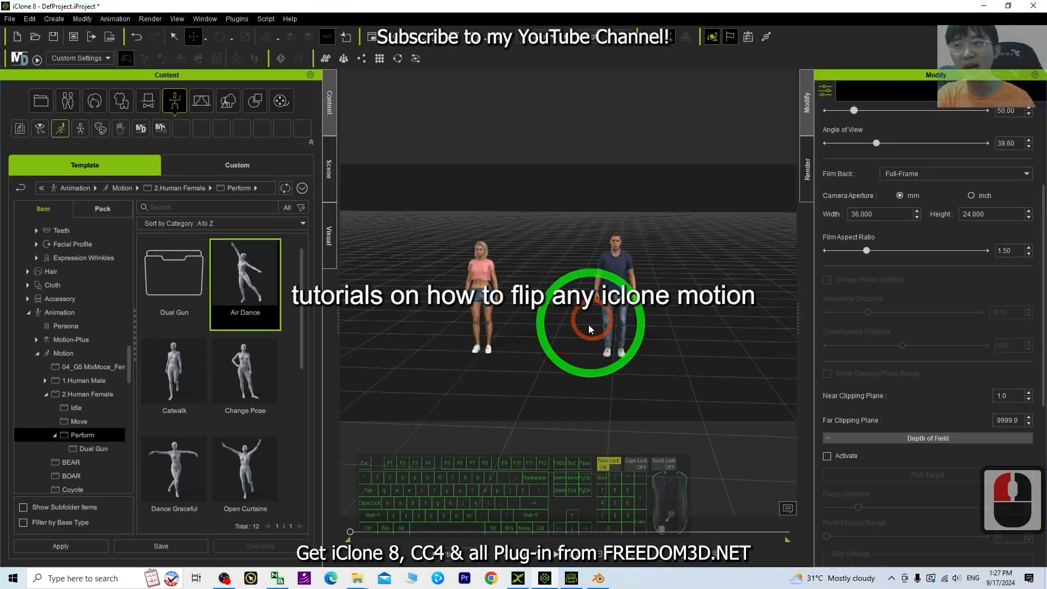
{"action": "scroll", "coordinate": [573, 277], "scroll_direction": "up", "scroll_amount": 3}
{"action": "scroll", "coordinate": [573, 279], "scroll_direction": "up", "scroll_amount": 10}
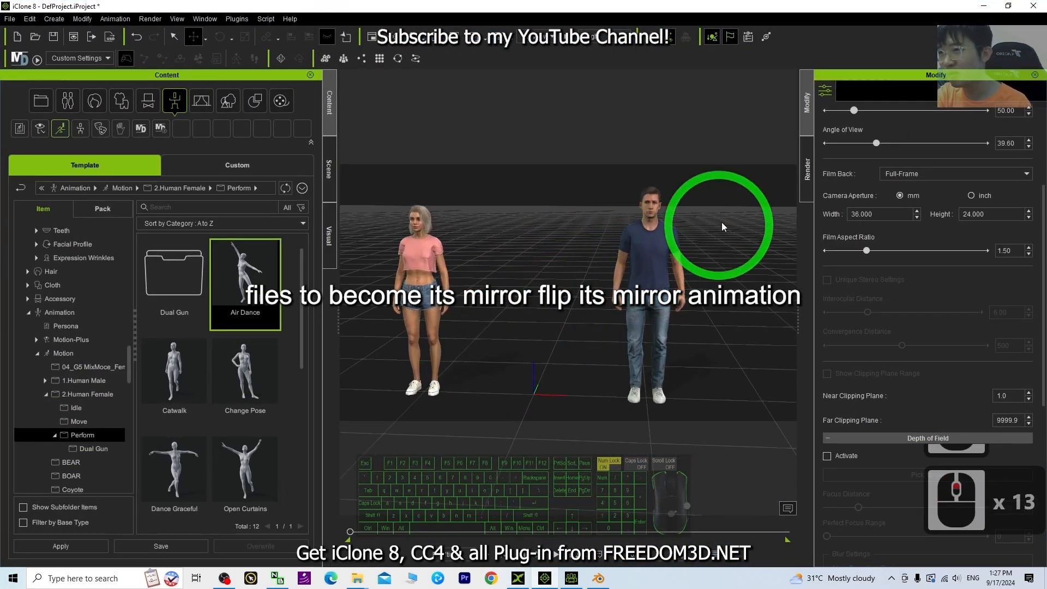